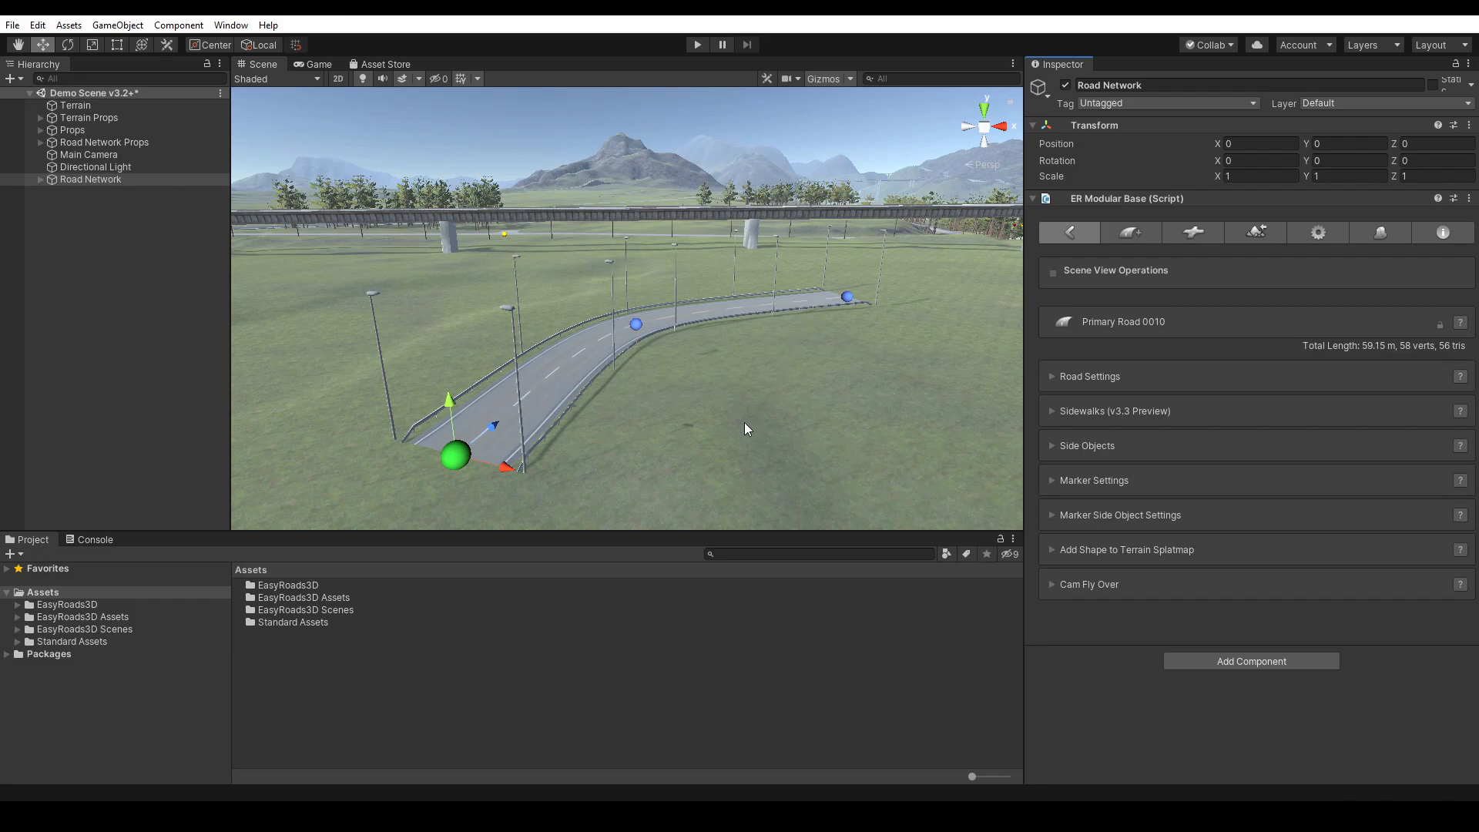
# - Create a new side object in the Side Object Manager and name it "Shape Object Example"
pyautogui.click(1376, 229)
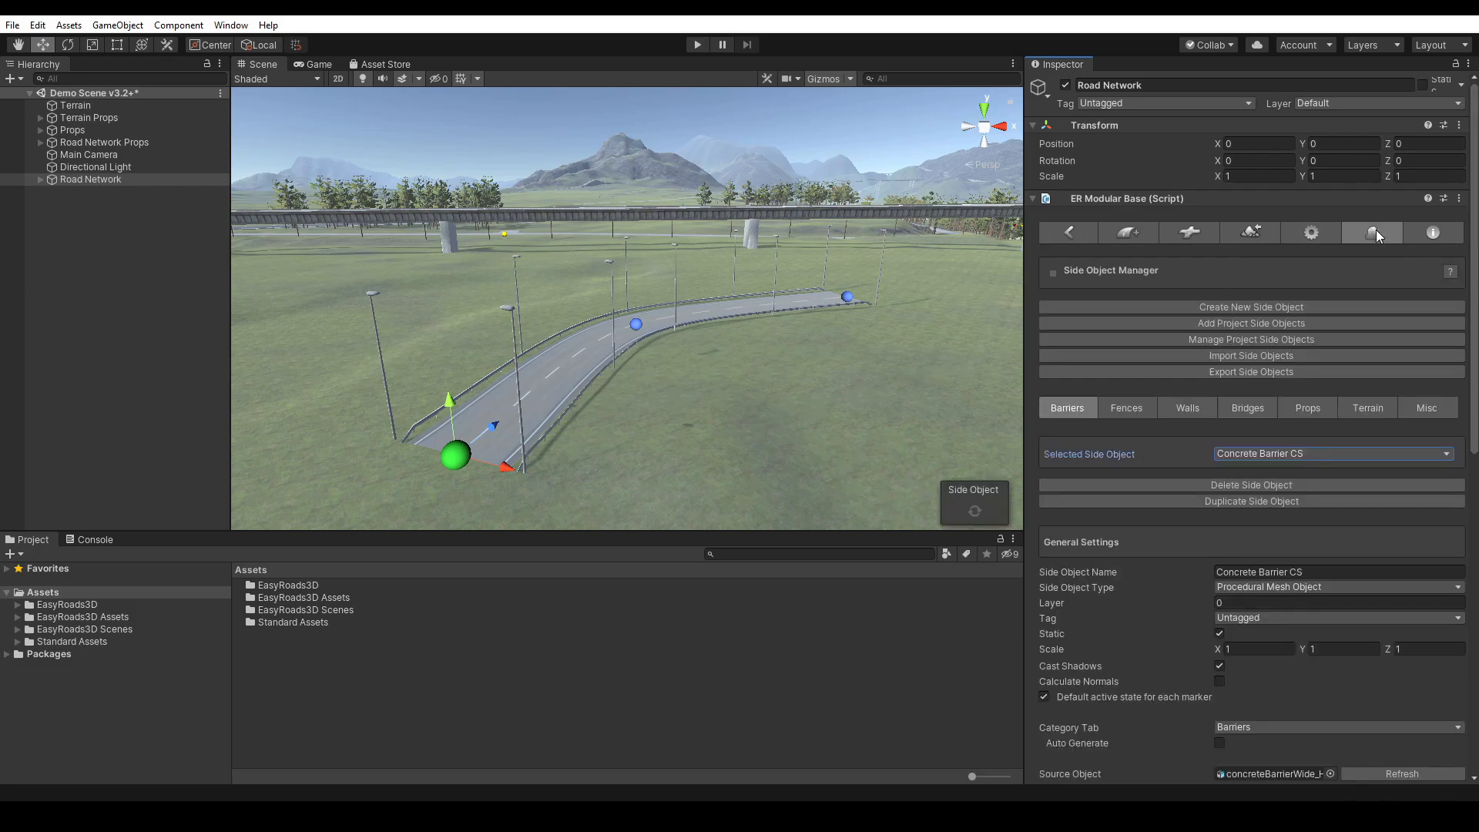
pyautogui.moveTo(1475, 212)
pyautogui.mouseDown()
pyautogui.moveTo(1474, 530)
pyautogui.moveTo(1474, 213)
pyautogui.mouseUp()
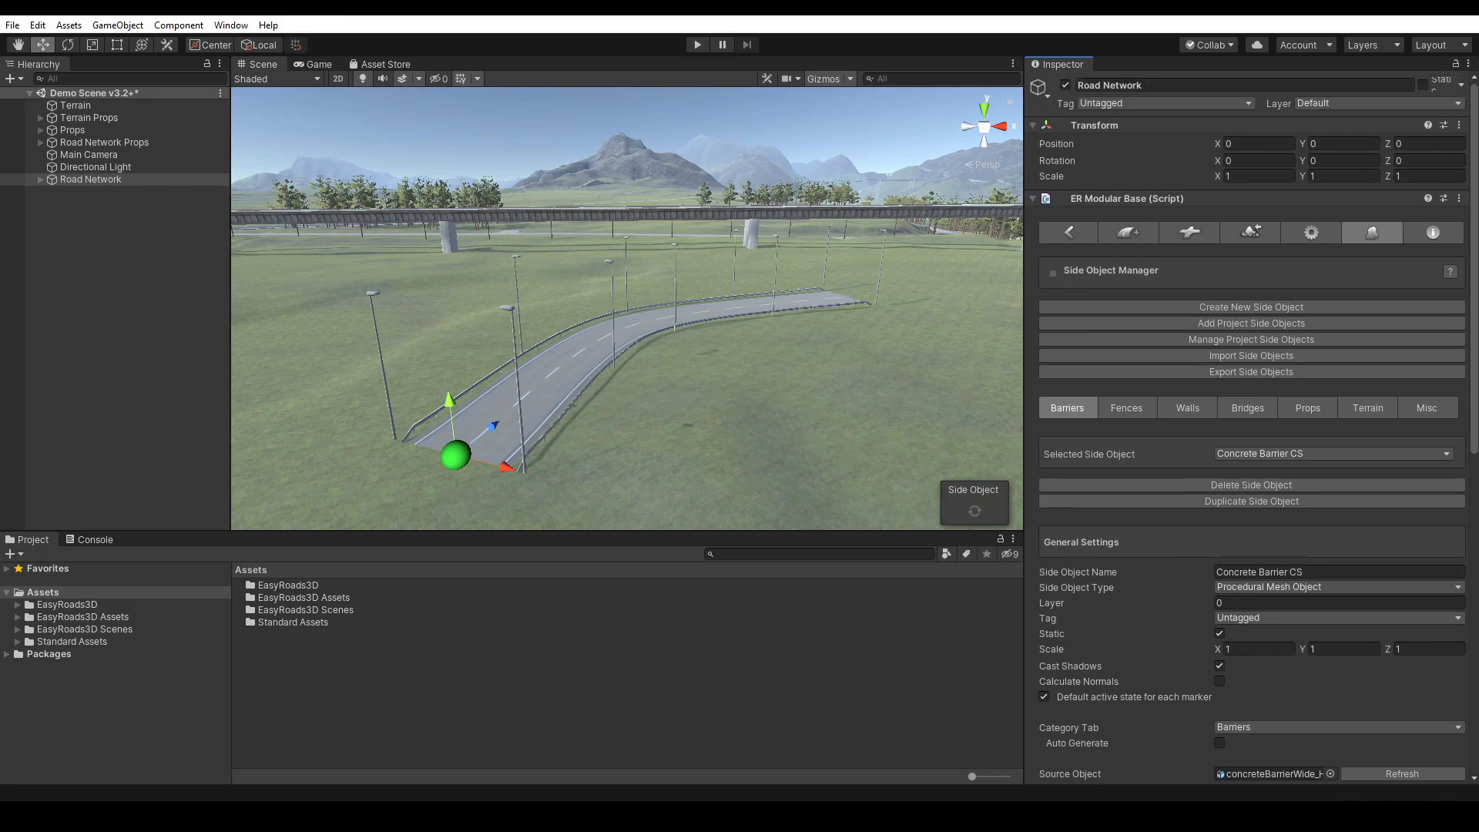
pyautogui.click(1242, 305)
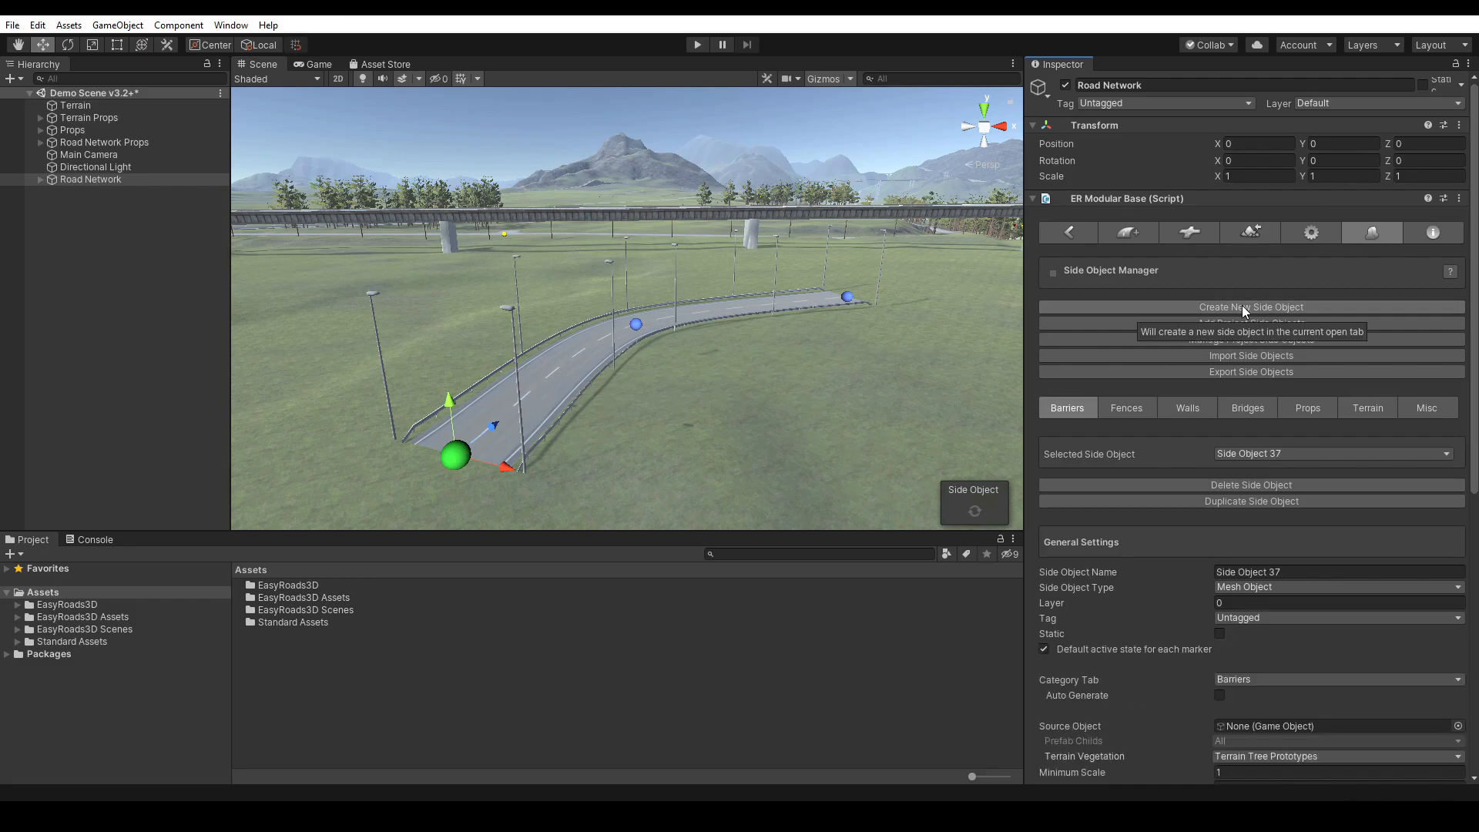
pyautogui.click(1281, 572)
pyautogui.write('Shape')
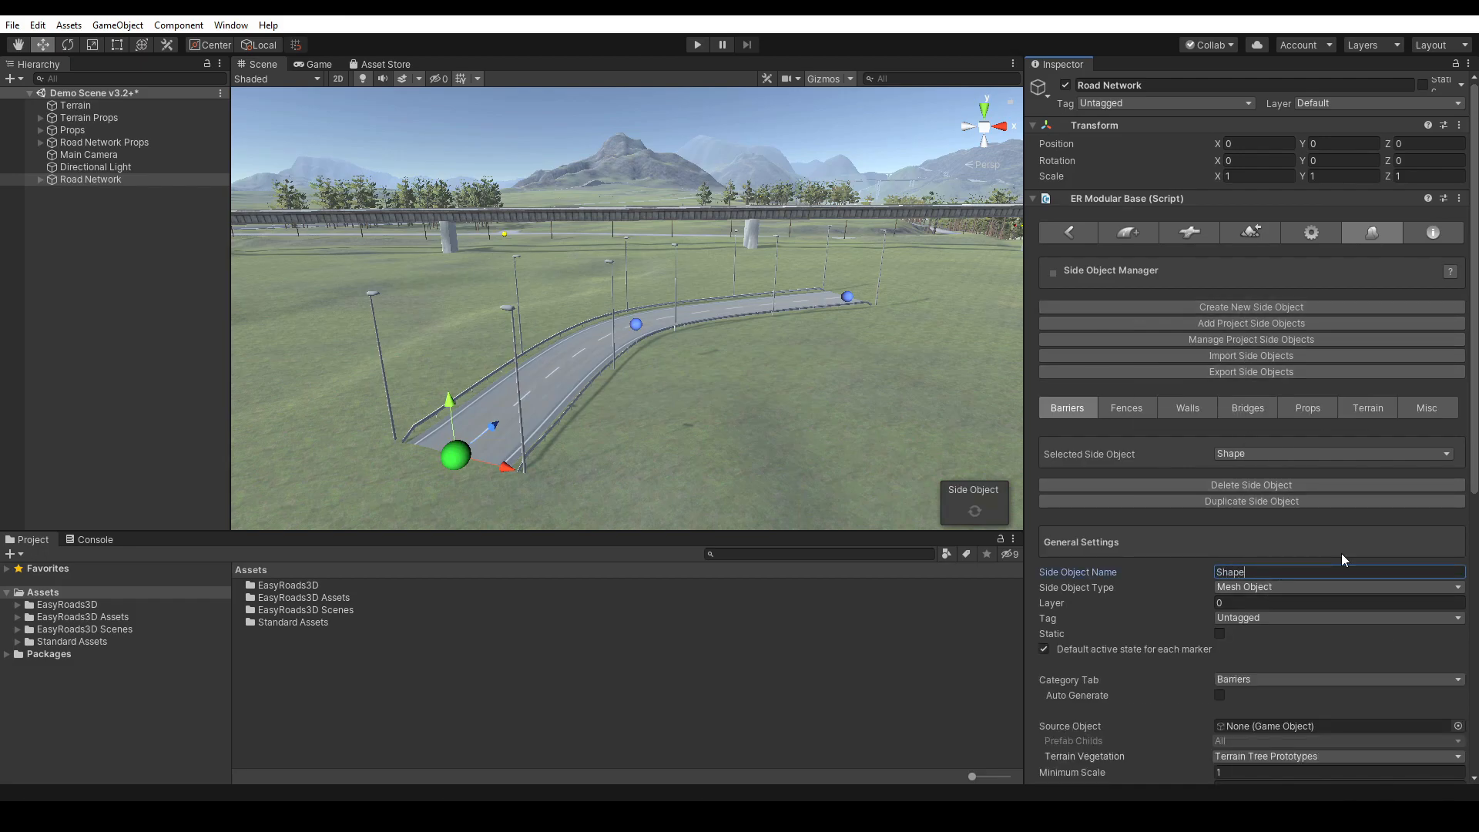
pyautogui.write(' Object Example')
# - Set the new side object's type to Shape Object and its category to Terrain
pyautogui.click(1333, 588)
pyautogui.click(1306, 623)
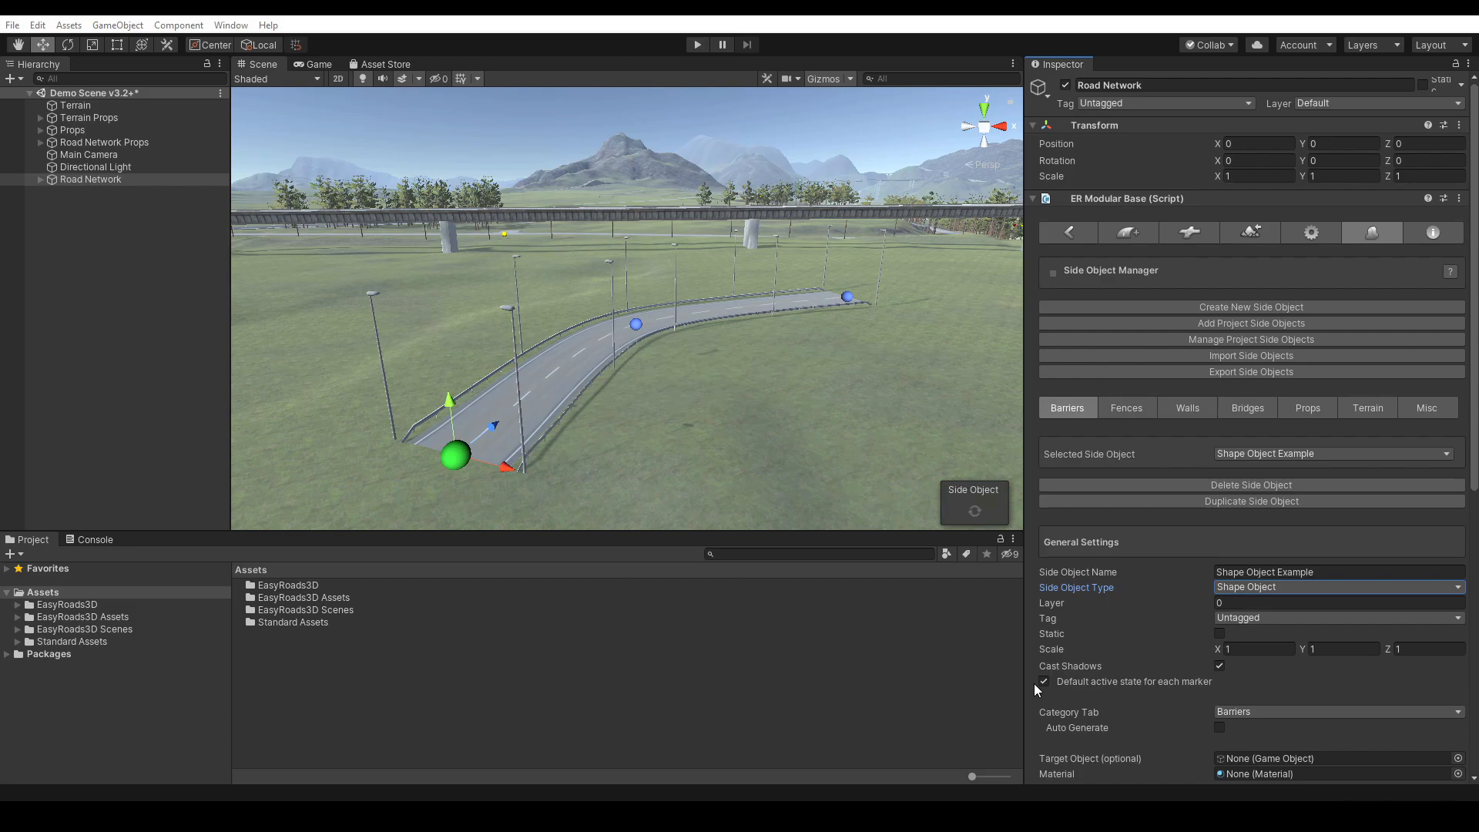
pyautogui.click(1273, 710)
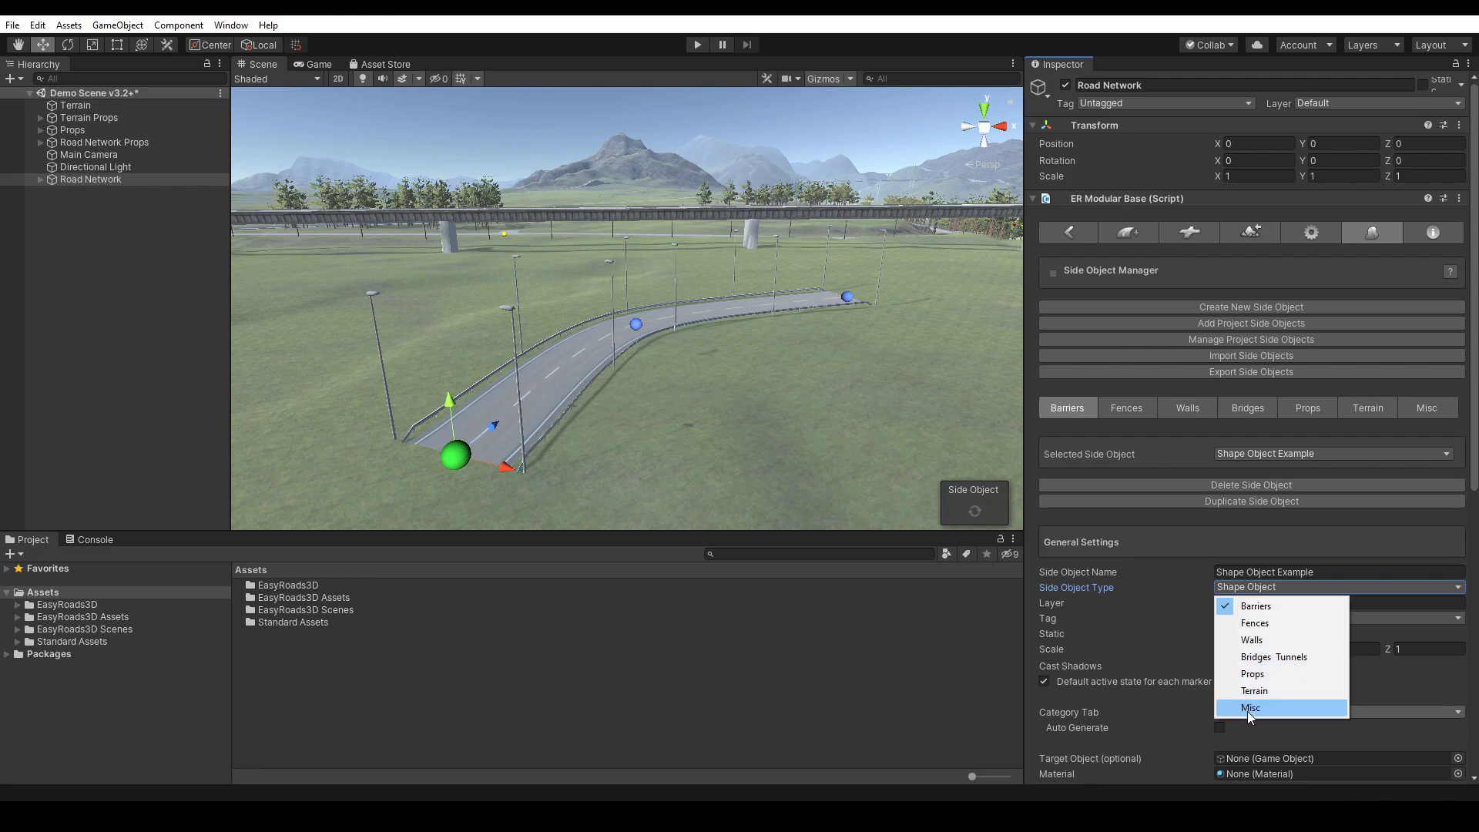
pyautogui.click(1251, 691)
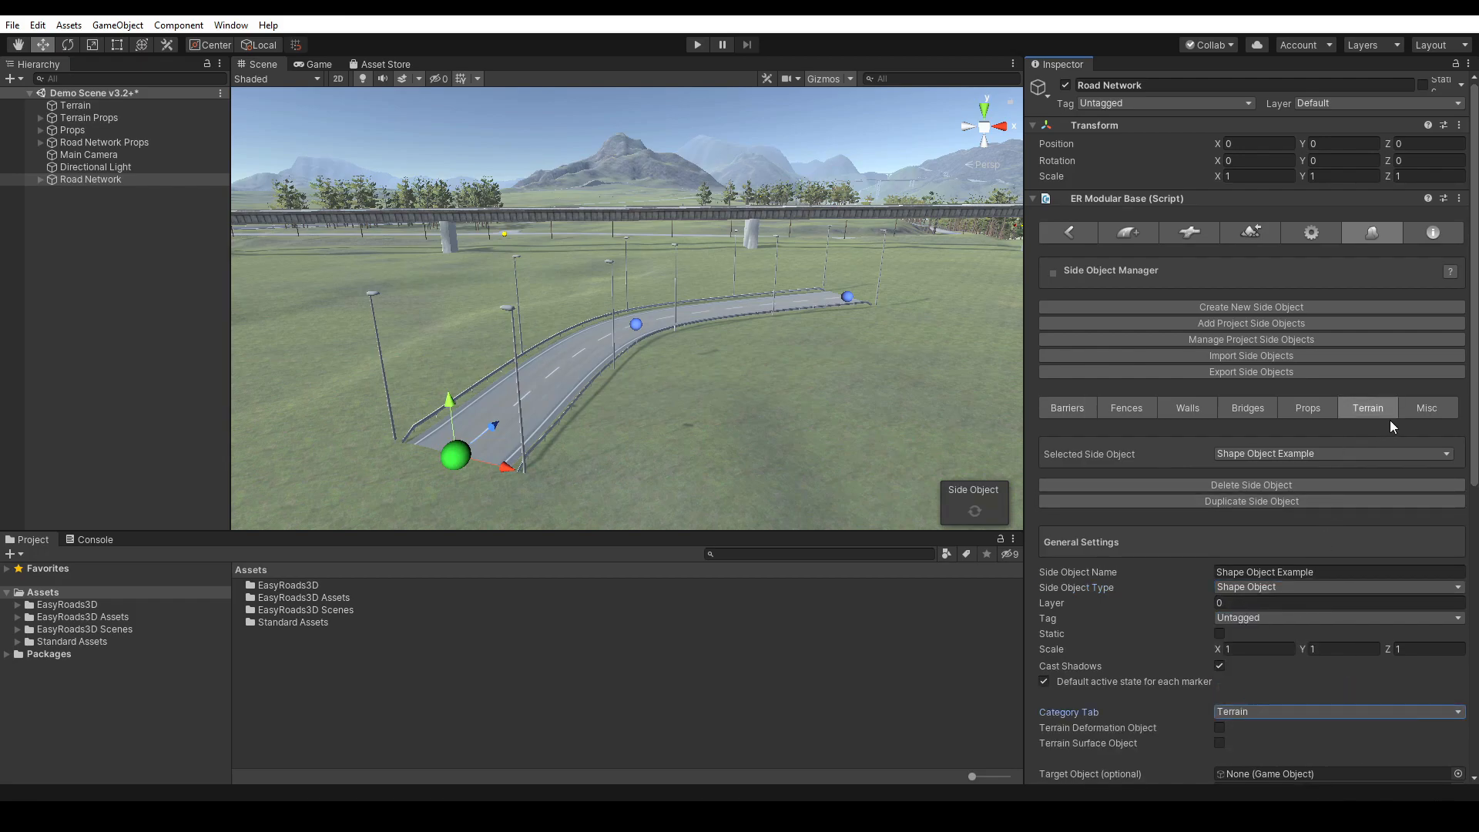
# - Examine the general settings of the River Bed Deformation Surface and River Surface side objects, and return to Shape Object Example
pyautogui.moveTo(1473, 360); pyautogui.dragTo(1471, 484)
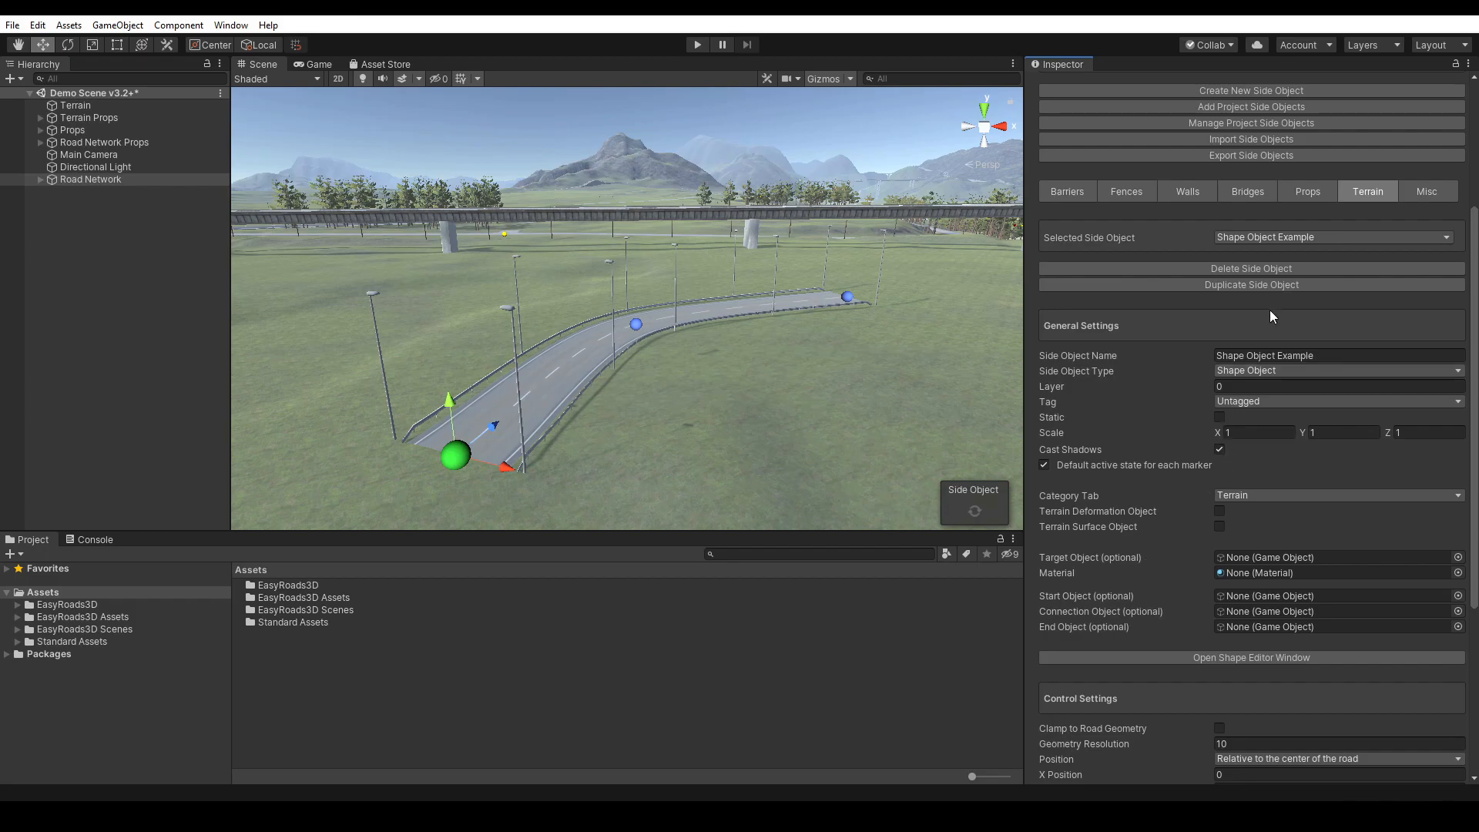
pyautogui.click(1301, 239)
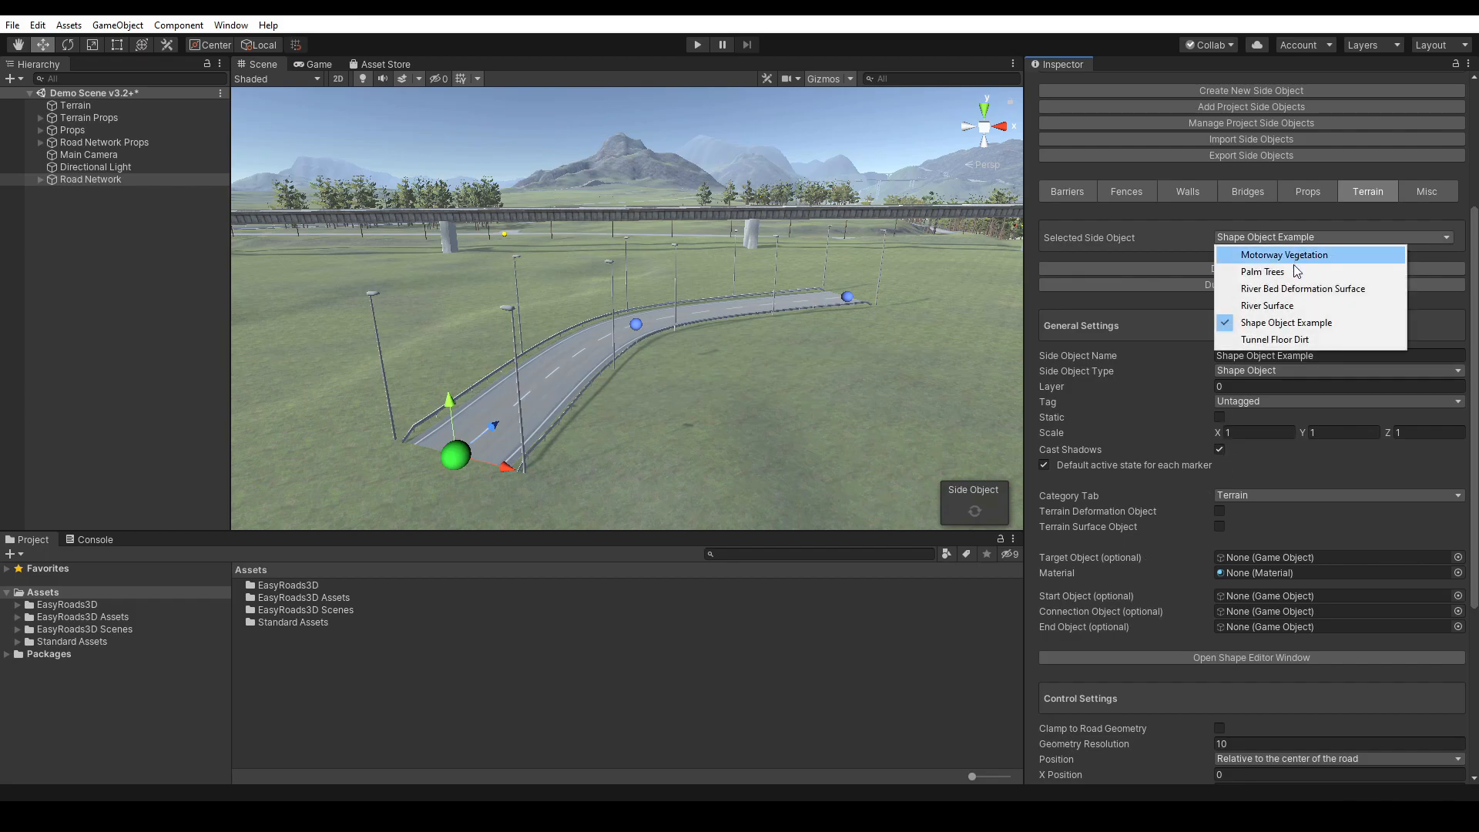
pyautogui.click(1290, 291)
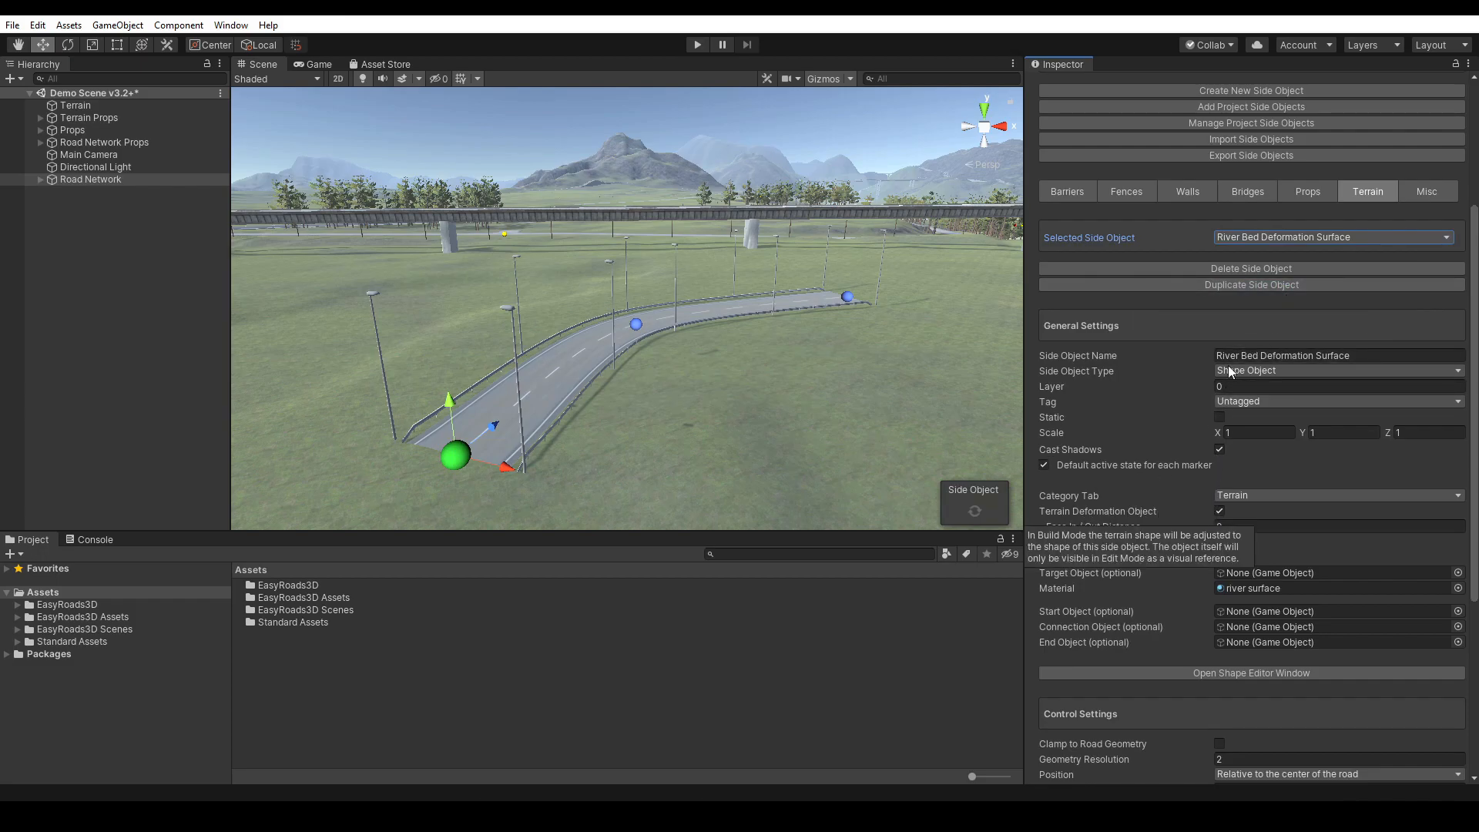
pyautogui.click(1260, 237)
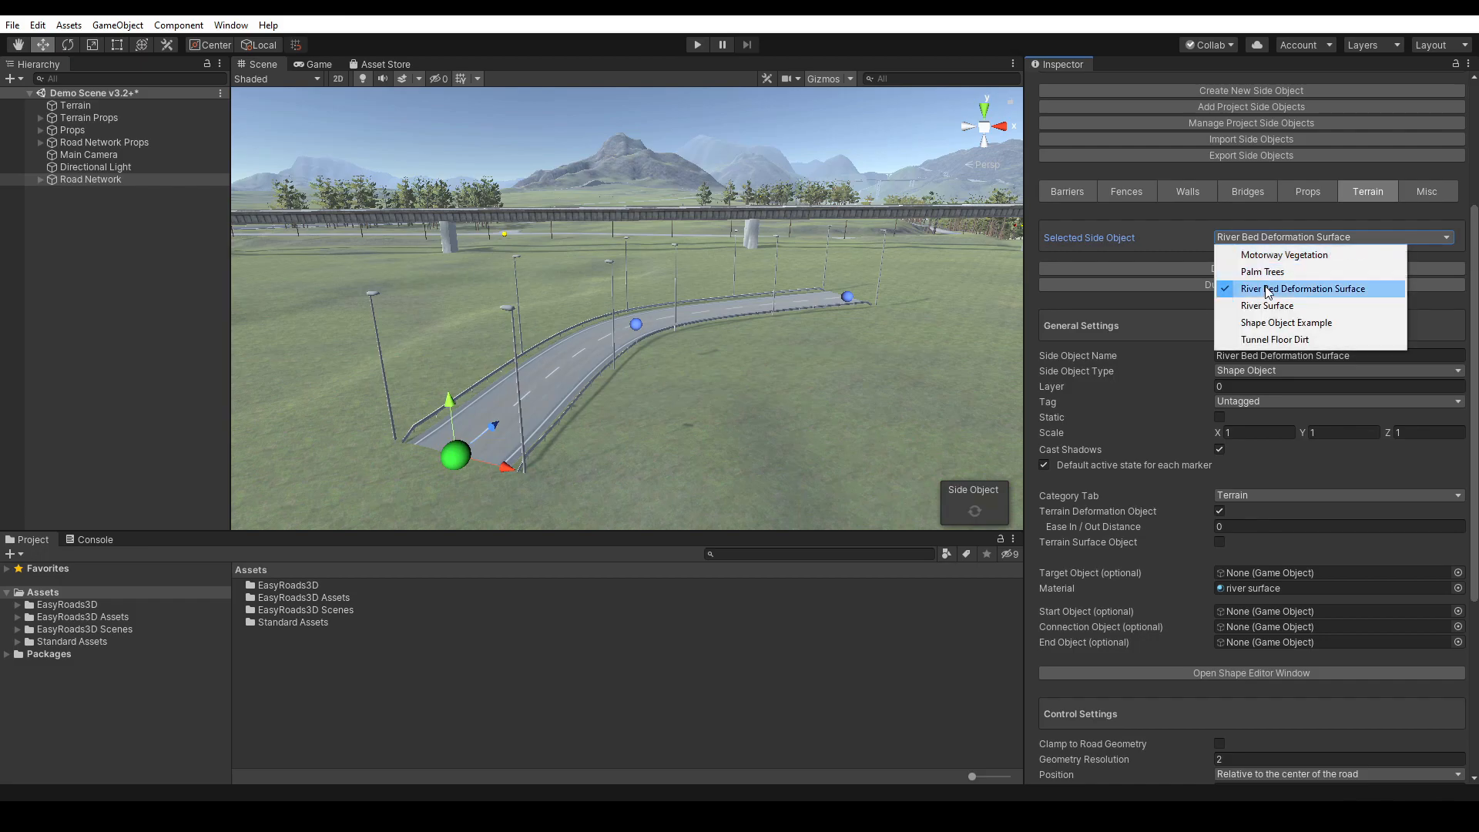
pyautogui.click(1267, 323)
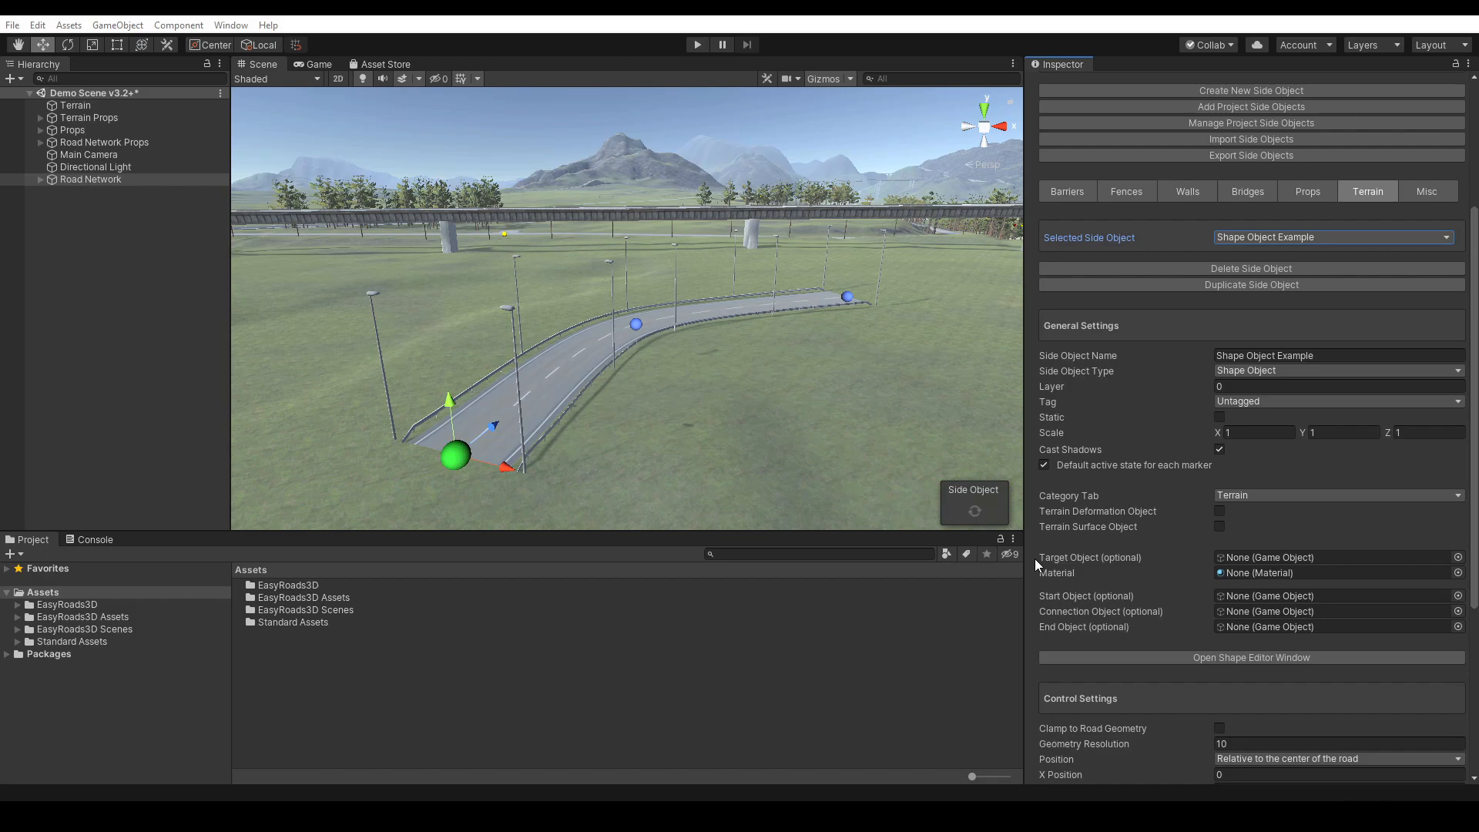
pyautogui.click(1258, 236)
pyautogui.click(1259, 309)
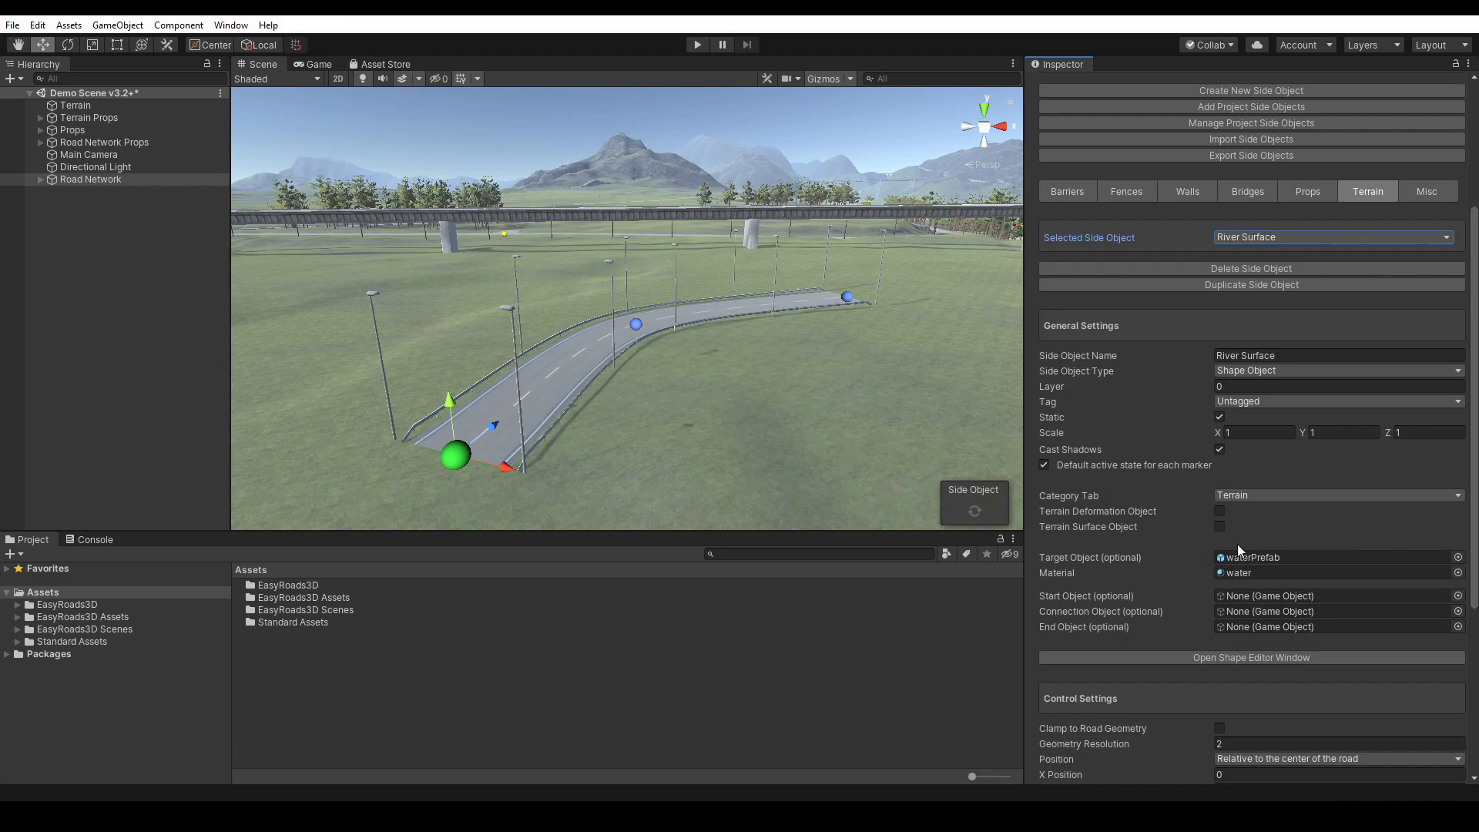
pyautogui.click(1274, 235)
pyautogui.click(1270, 324)
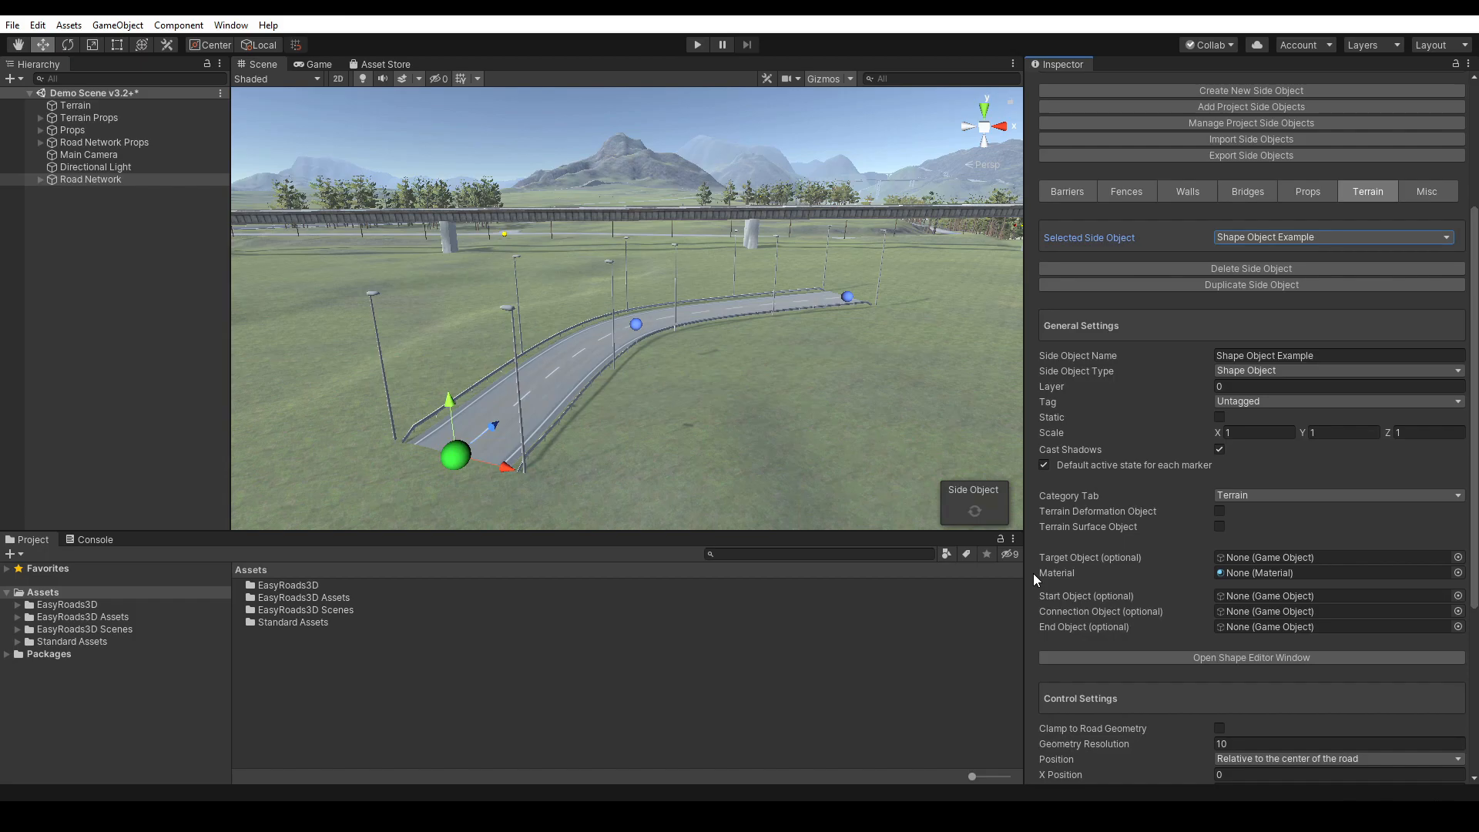
# - Find the checker_pattern material in the project assets, assign it to Shape Object Example, and clear the asset search
pyautogui.click(801, 555)
pyautogui.write('checker')
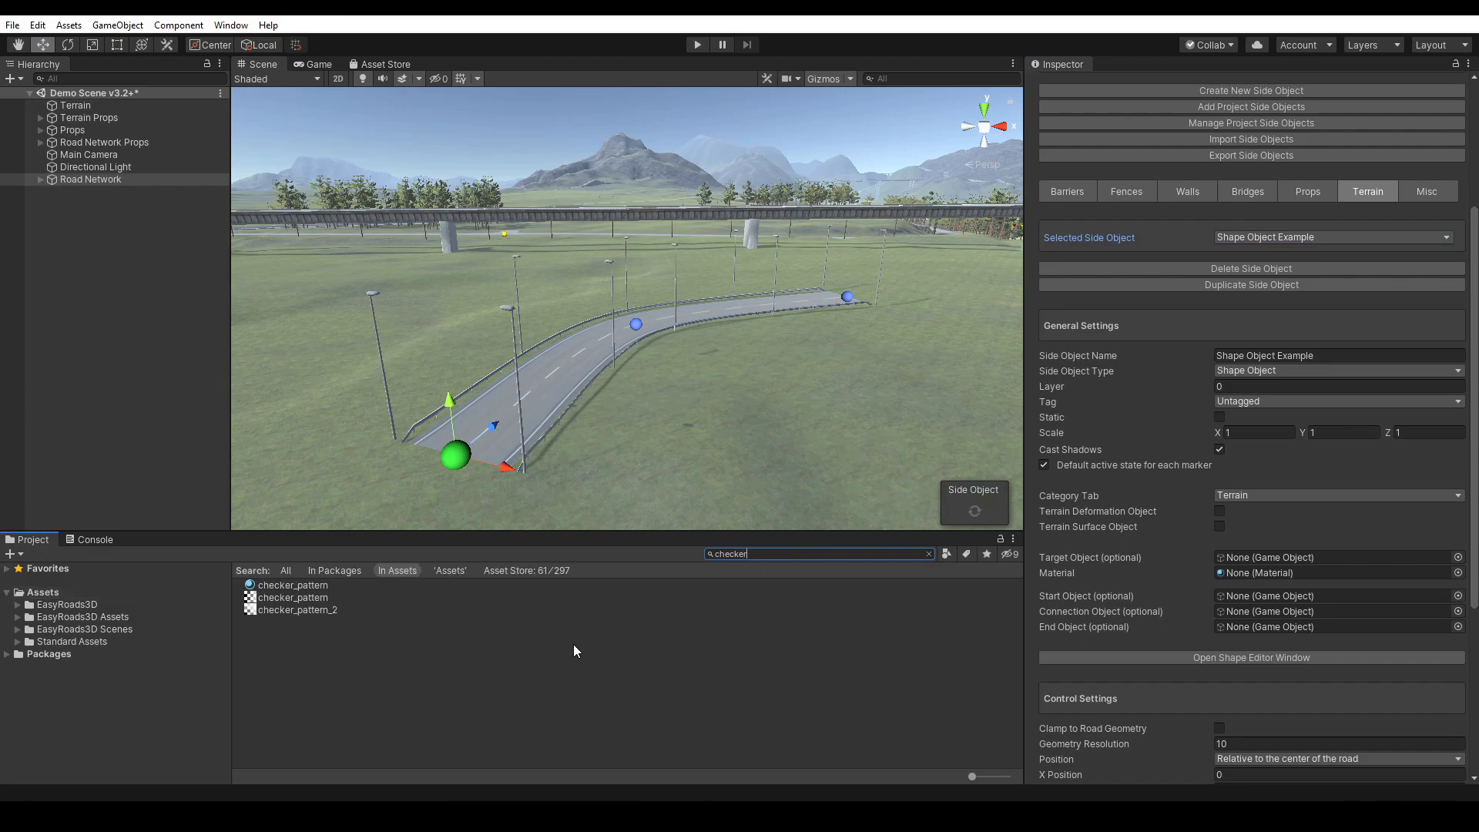
pyautogui.click(284, 587)
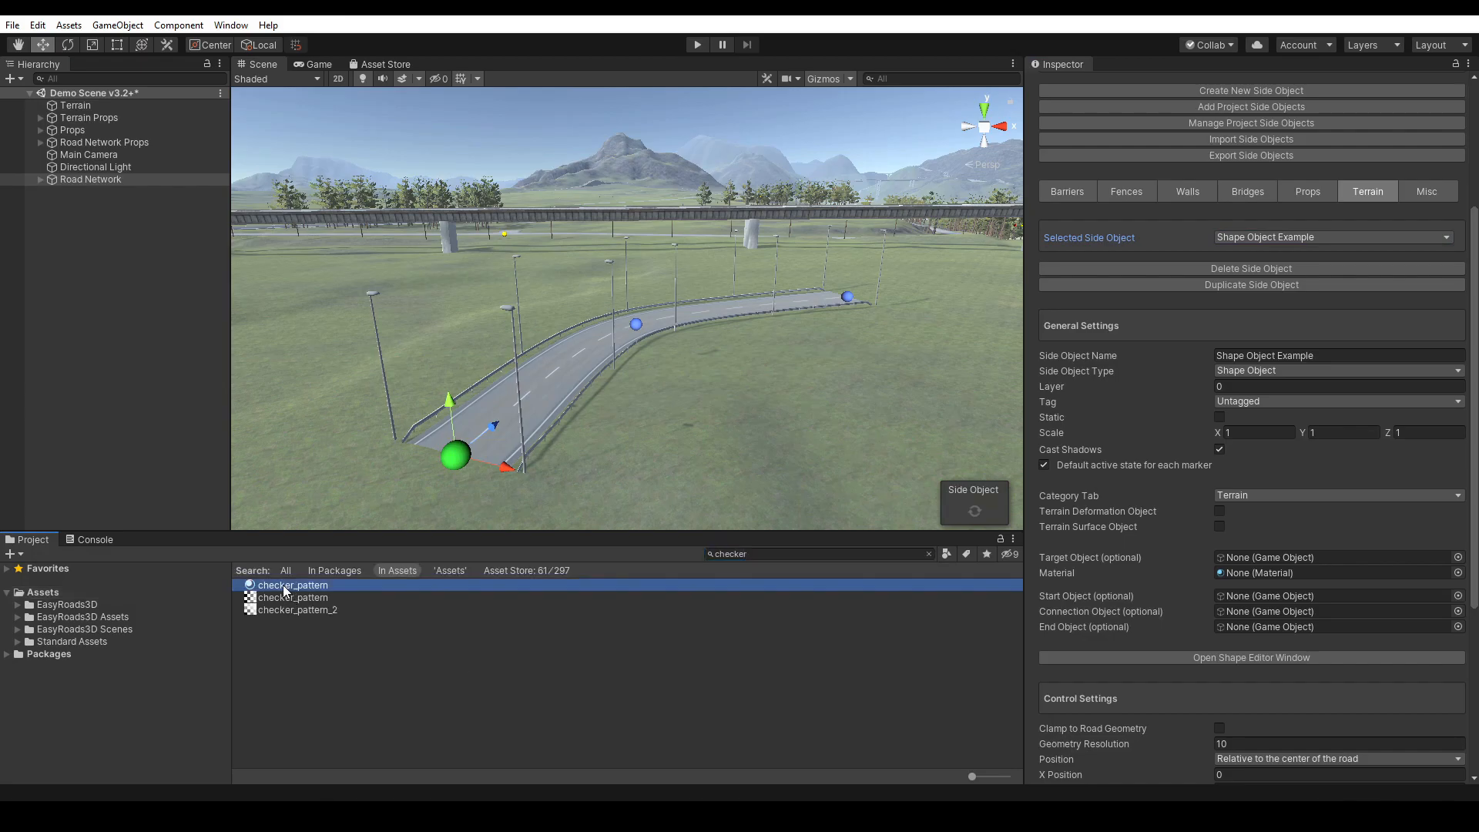
pyautogui.moveTo(284, 591); pyautogui.dragTo(1297, 575)
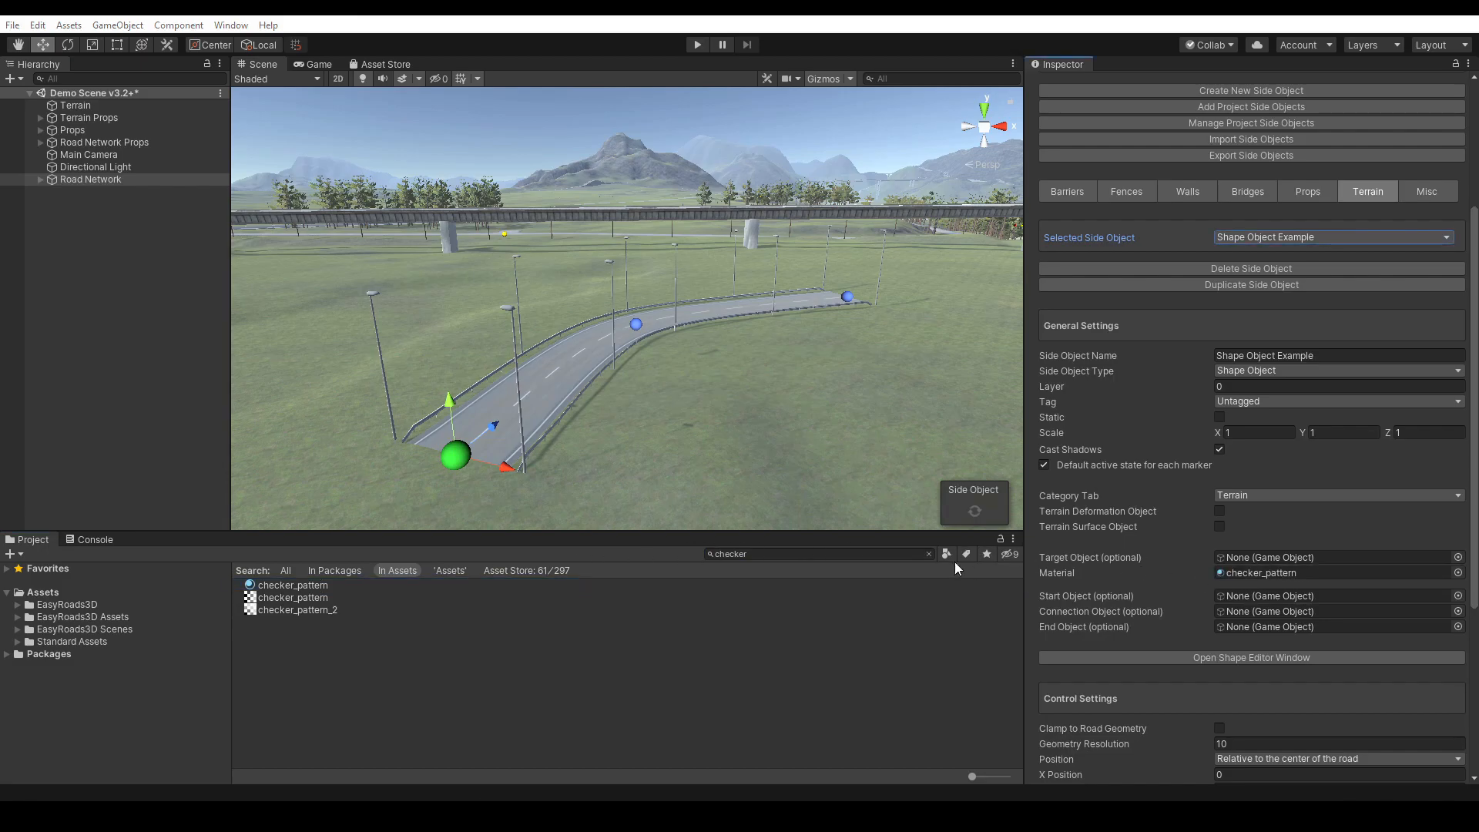
pyautogui.click(727, 554)
pyautogui.press('BackSpace')
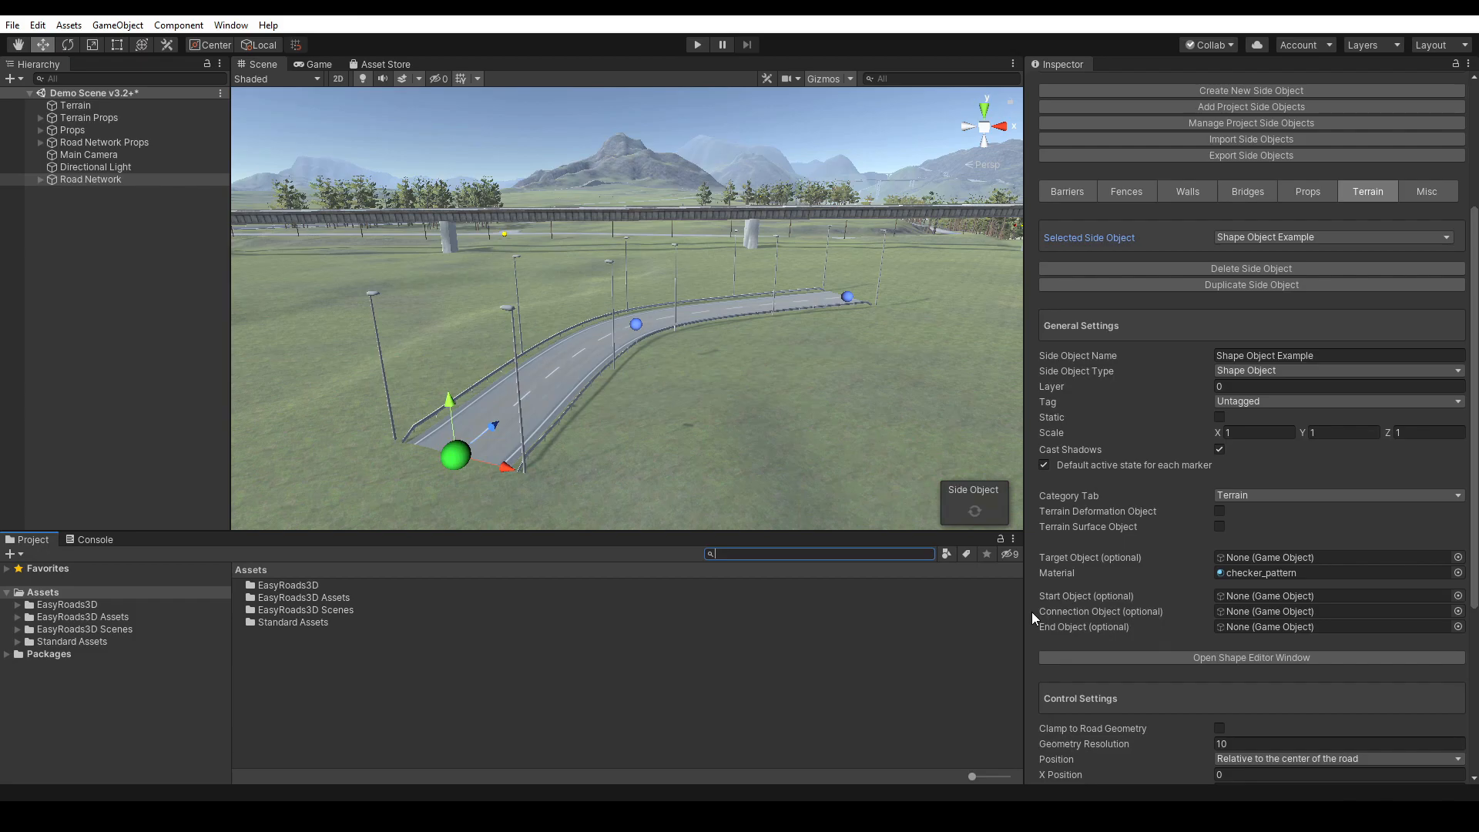
# - Open the shape editor for Shape Object Example and move its window clear of the hierarchy
pyautogui.moveTo(1474, 504); pyautogui.dragTo(1473, 559)
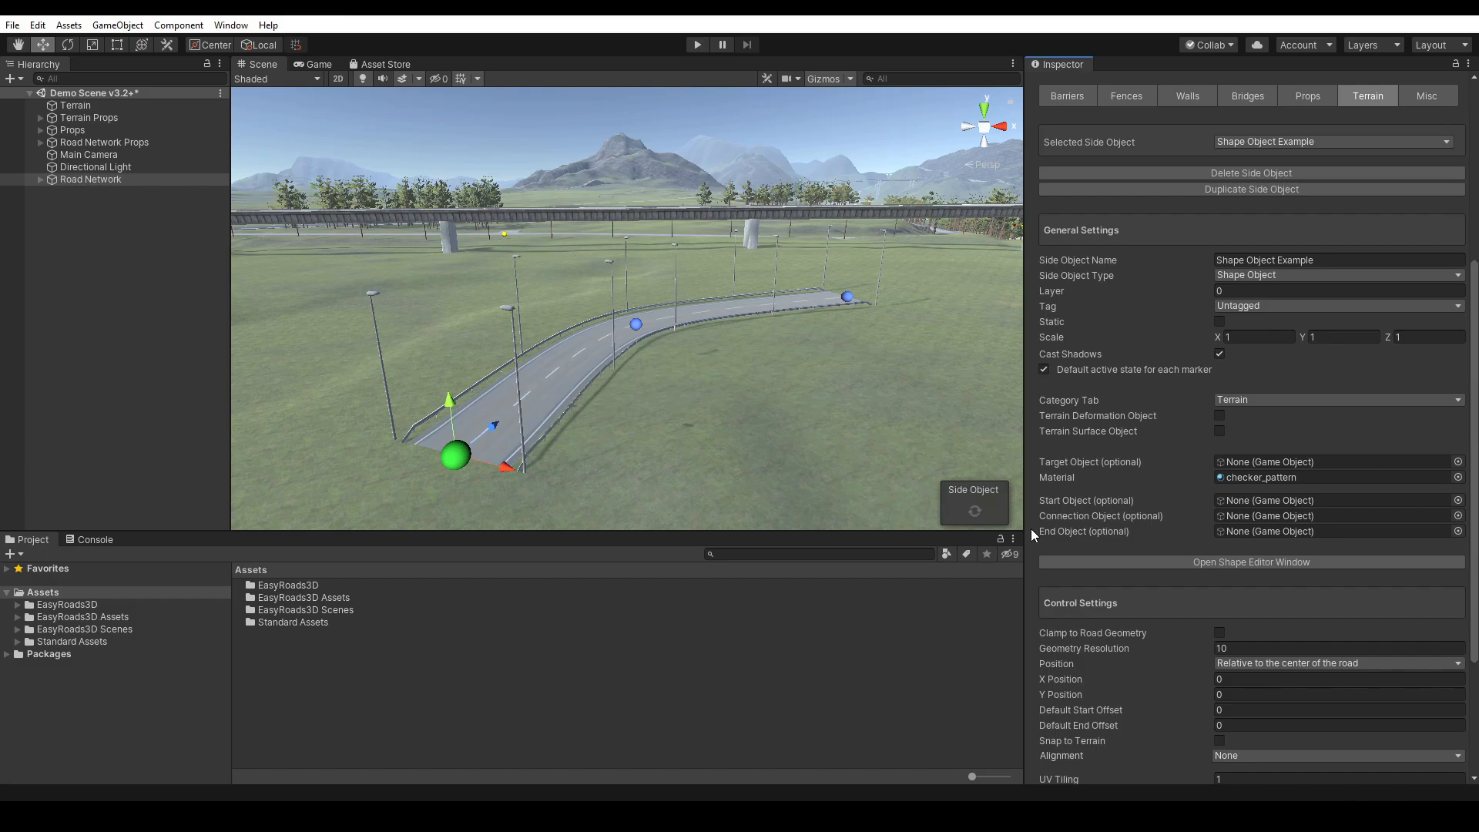
pyautogui.click(1250, 560)
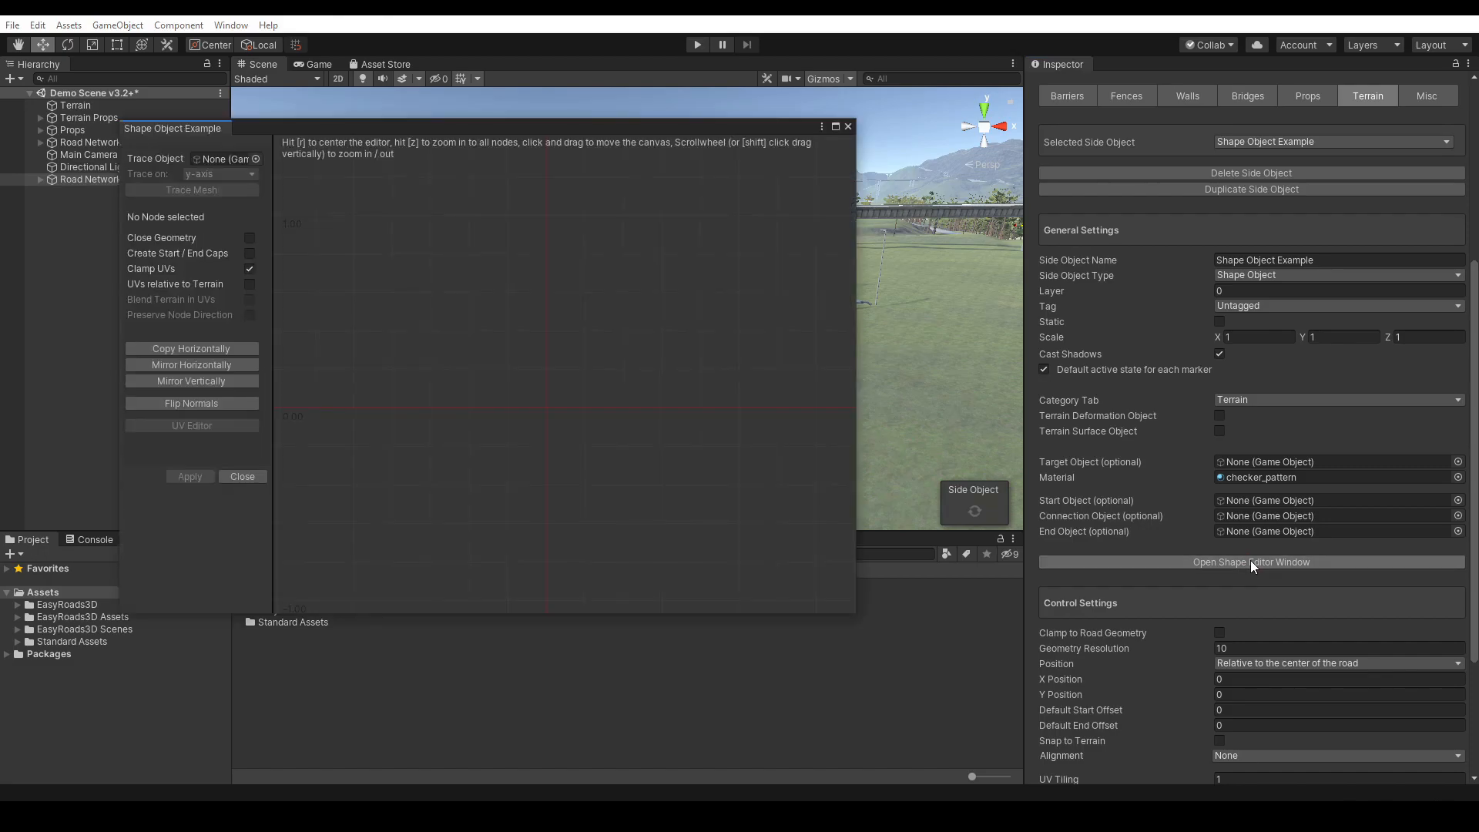
pyautogui.moveTo(531, 117); pyautogui.dragTo(614, 136)
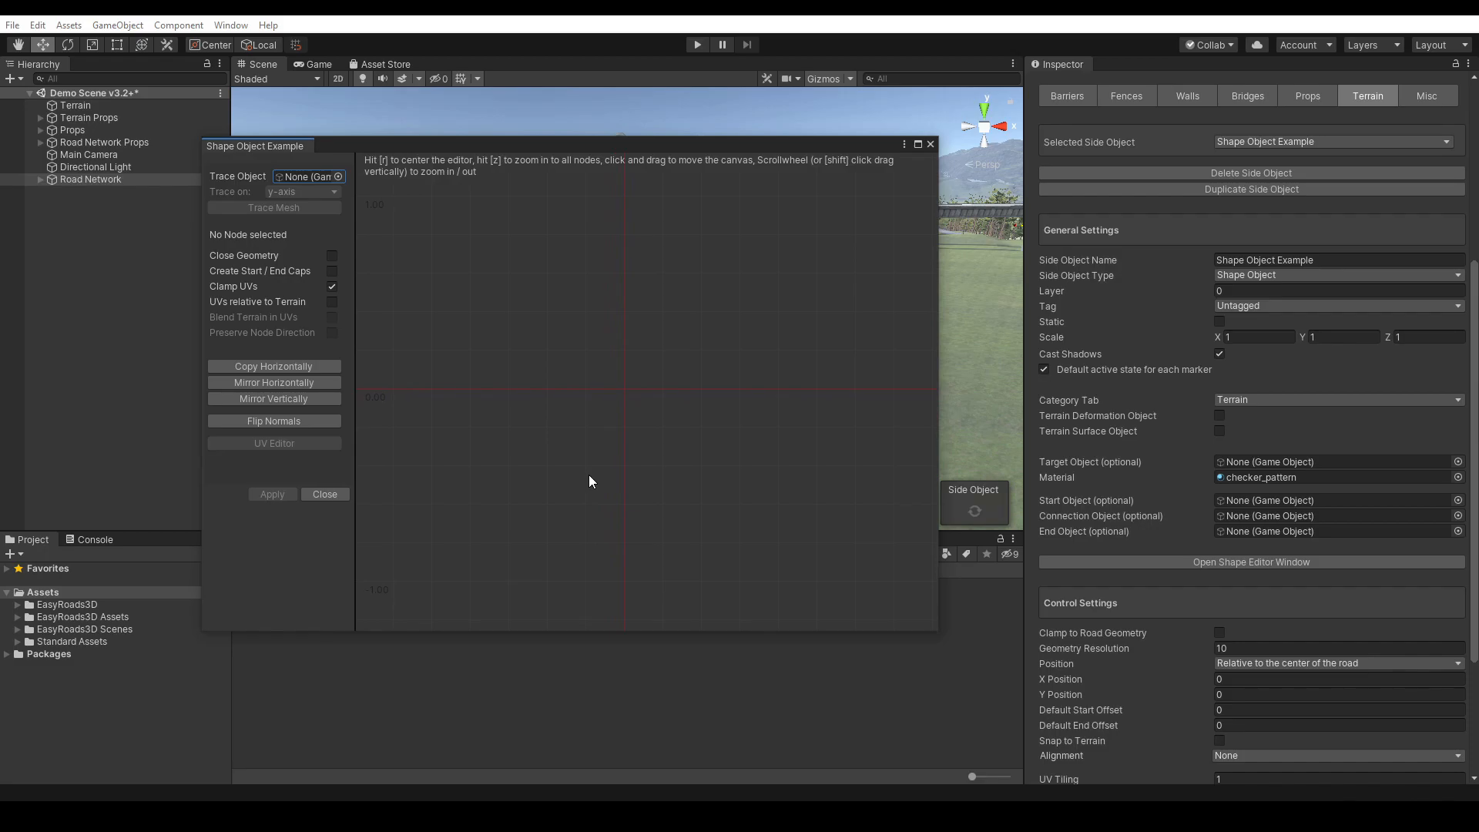
# - Add the first node of the shape and set its position to X -2, Y 0
pyautogui.press('alt')
pyautogui.scroll(1, 582, 540)
pyautogui.click(448, 382)
pyautogui.moveTo(450, 385)
pyautogui.mouseDown()
pyautogui.moveTo(604, 339)
pyautogui.moveTo(440, 392)
pyautogui.mouseUp()
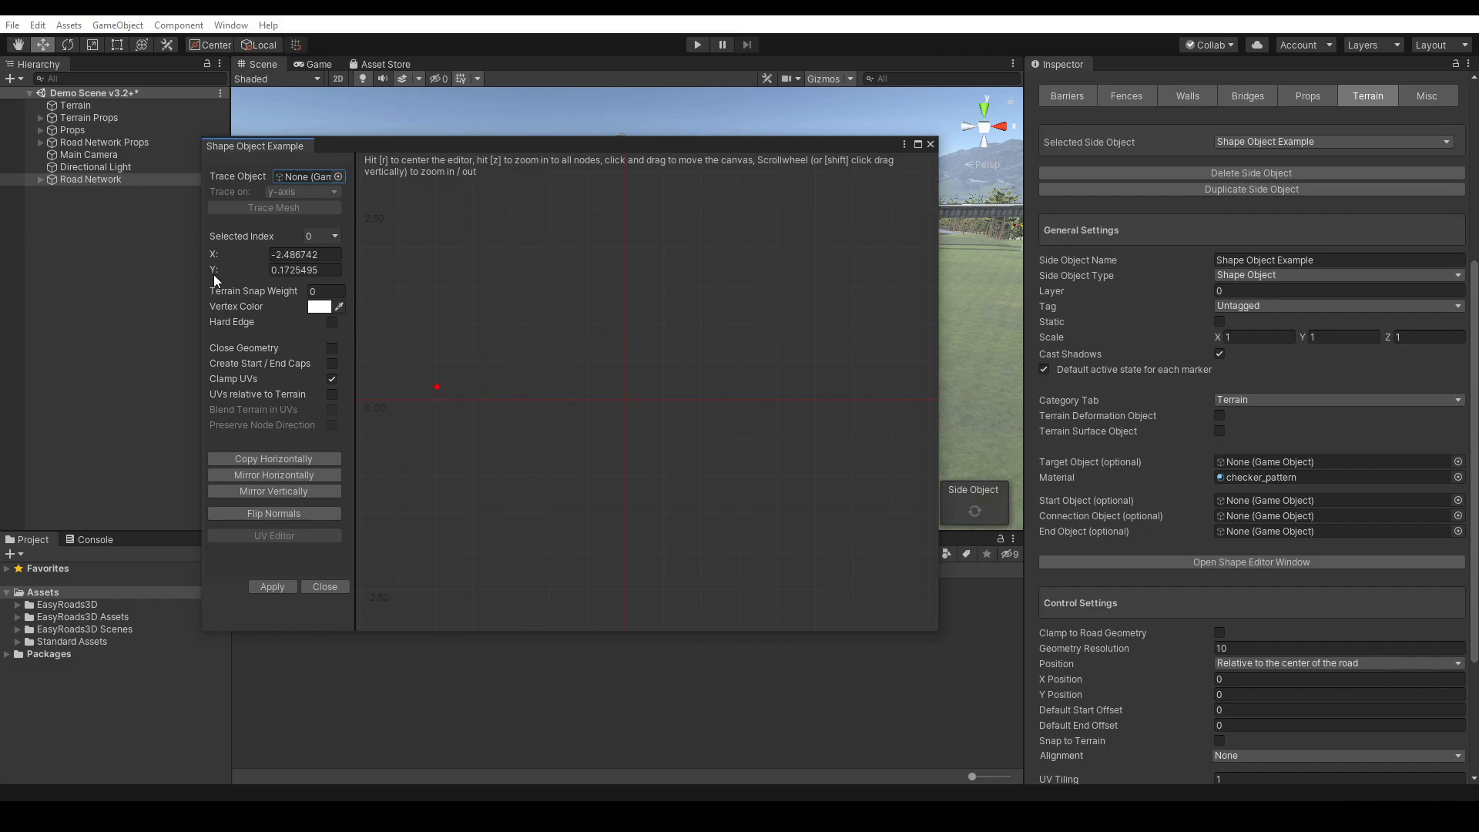
pyautogui.click(304, 254)
pyautogui.write('-2')
pyautogui.click(288, 269)
pyautogui.write('0')
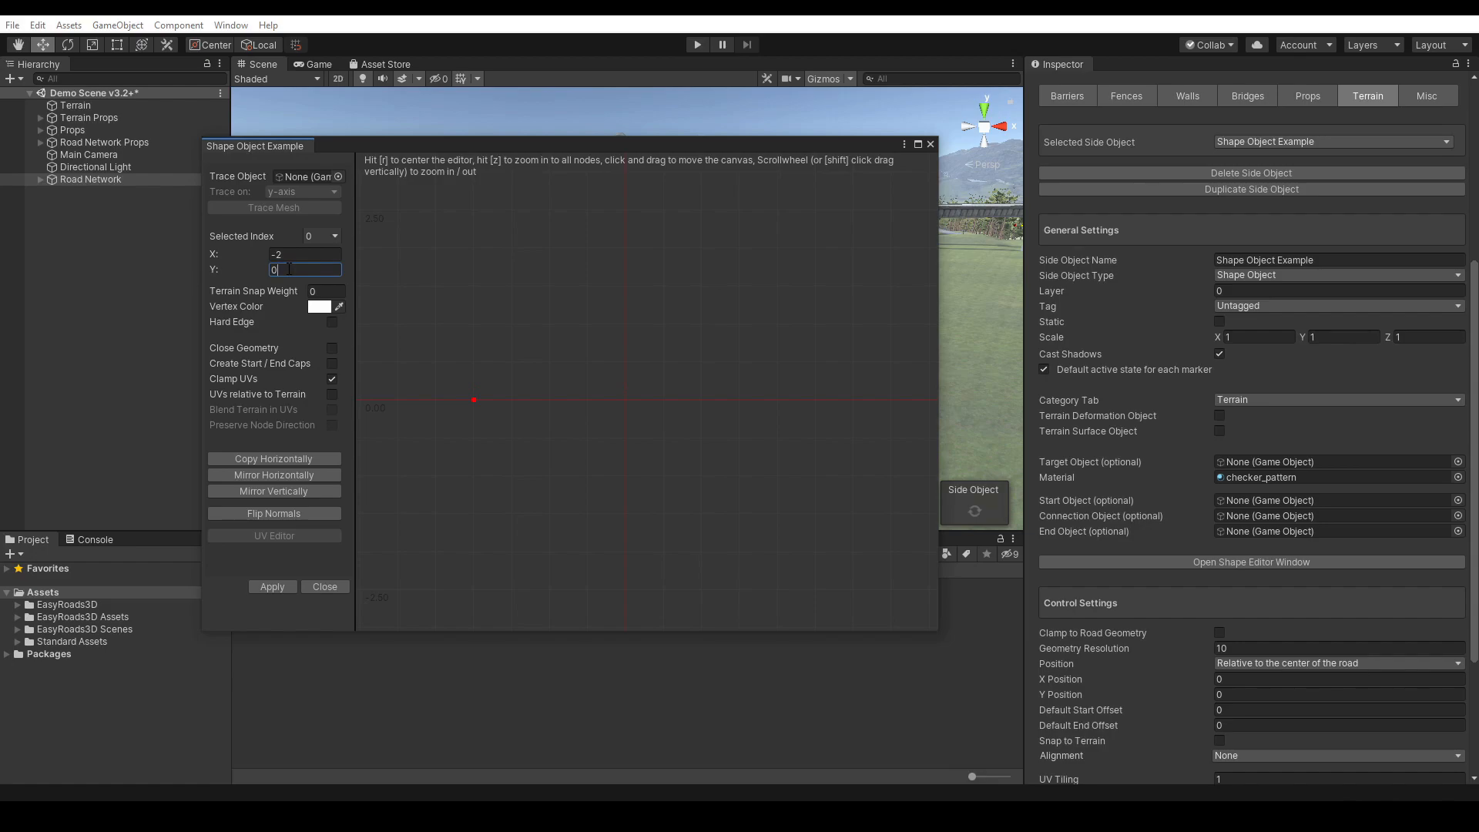
# - Add a second node above and to the right of the first, and a third node at X 2, Y 0
pyautogui.click(545, 312)
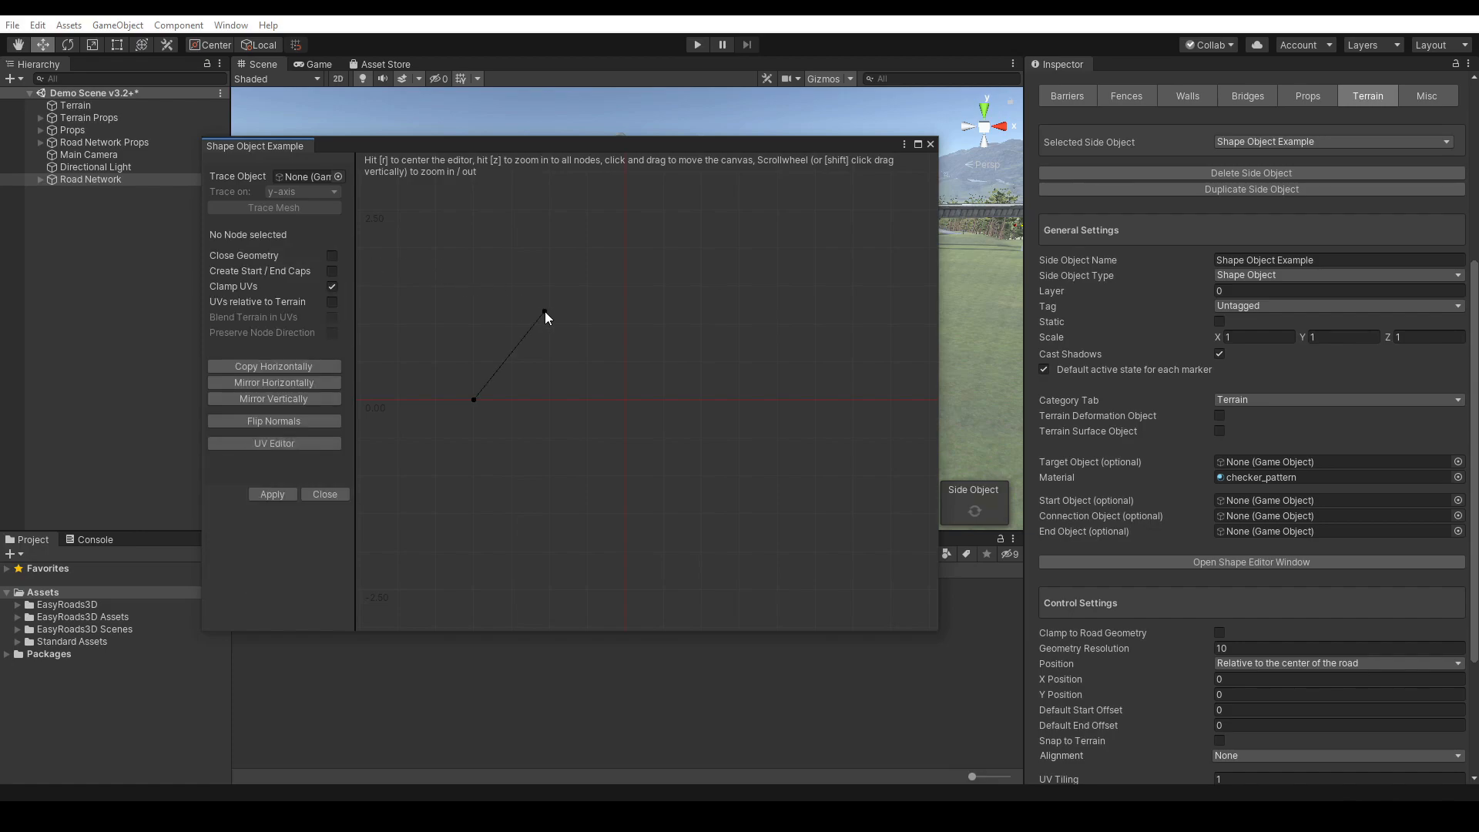
pyautogui.click(801, 400)
pyautogui.click(801, 400)
pyautogui.click(298, 254)
pyautogui.write('2')
pyautogui.press('Tab')
pyautogui.write('0')
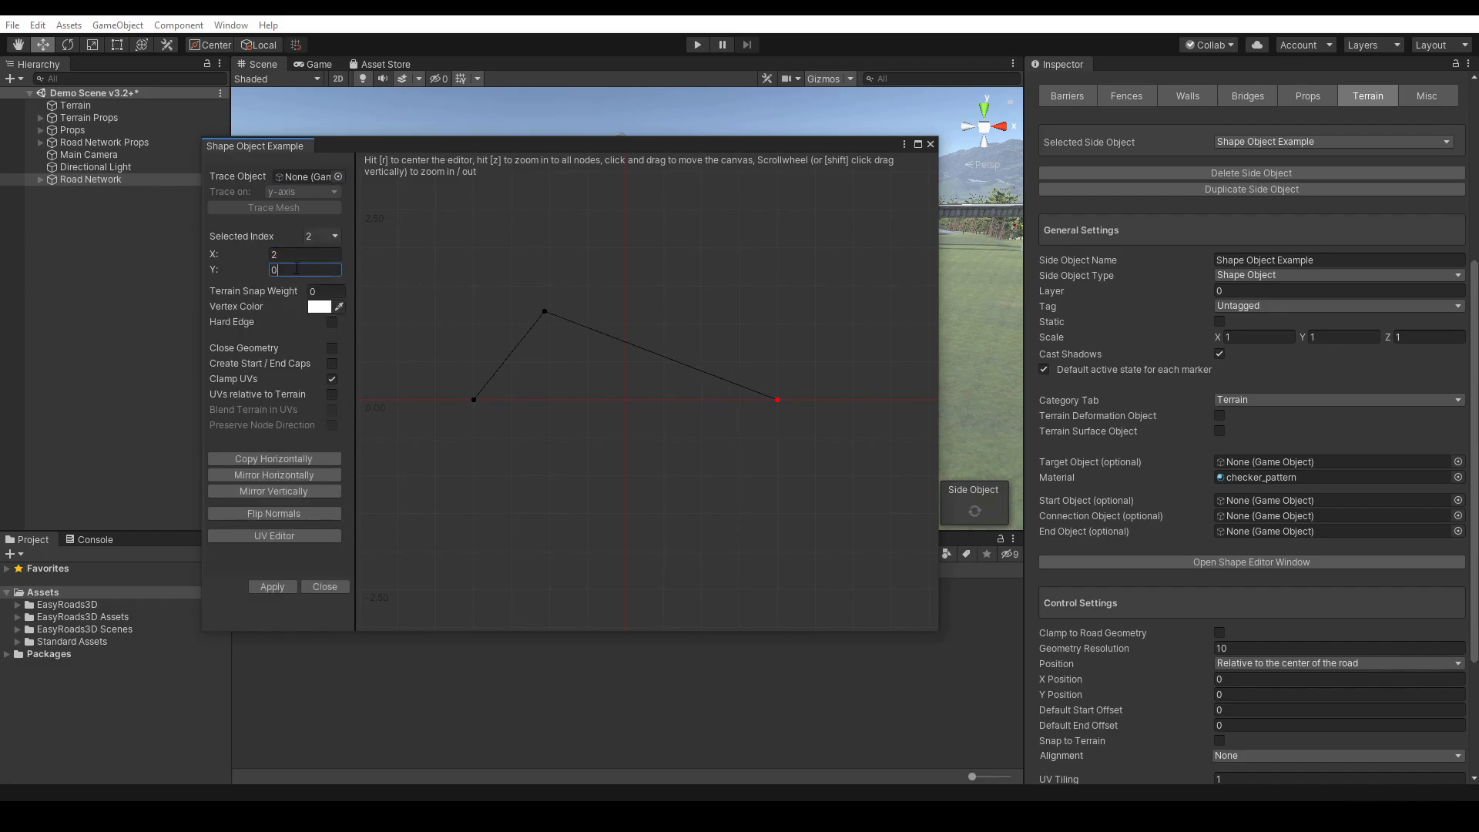
# - Set the middle node's position to X -1, Y 1
pyautogui.click(544, 312)
pyautogui.click(315, 256)
pyautogui.write('-1')
pyautogui.click(296, 271)
pyautogui.write('1')
# - Insert a node on the long segment between the last two nodes and set its position to X 1, Y 1
pyautogui.click(675, 366)
pyautogui.click(673, 364)
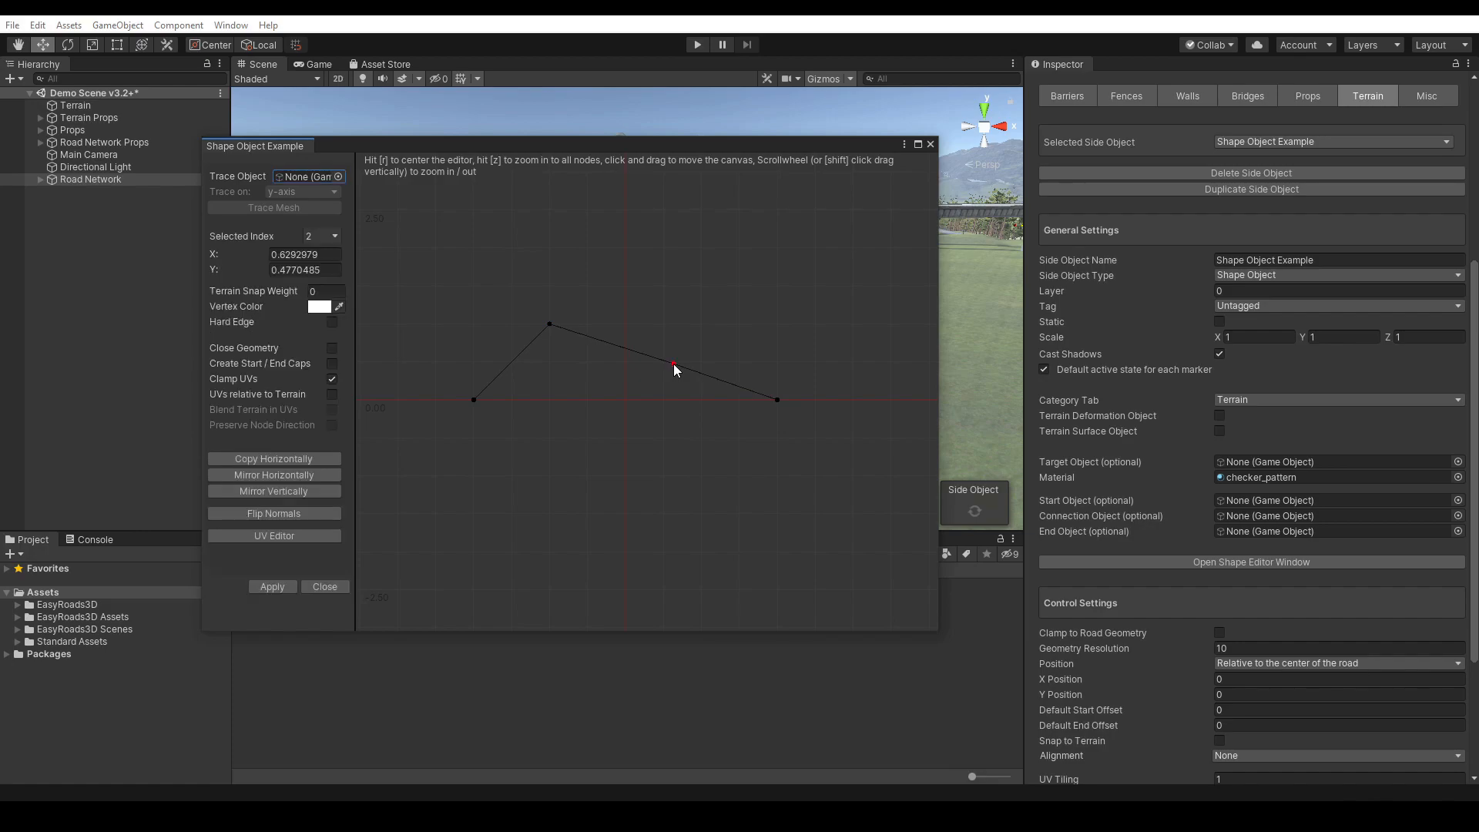
pyautogui.click(307, 255)
pyautogui.write('1')
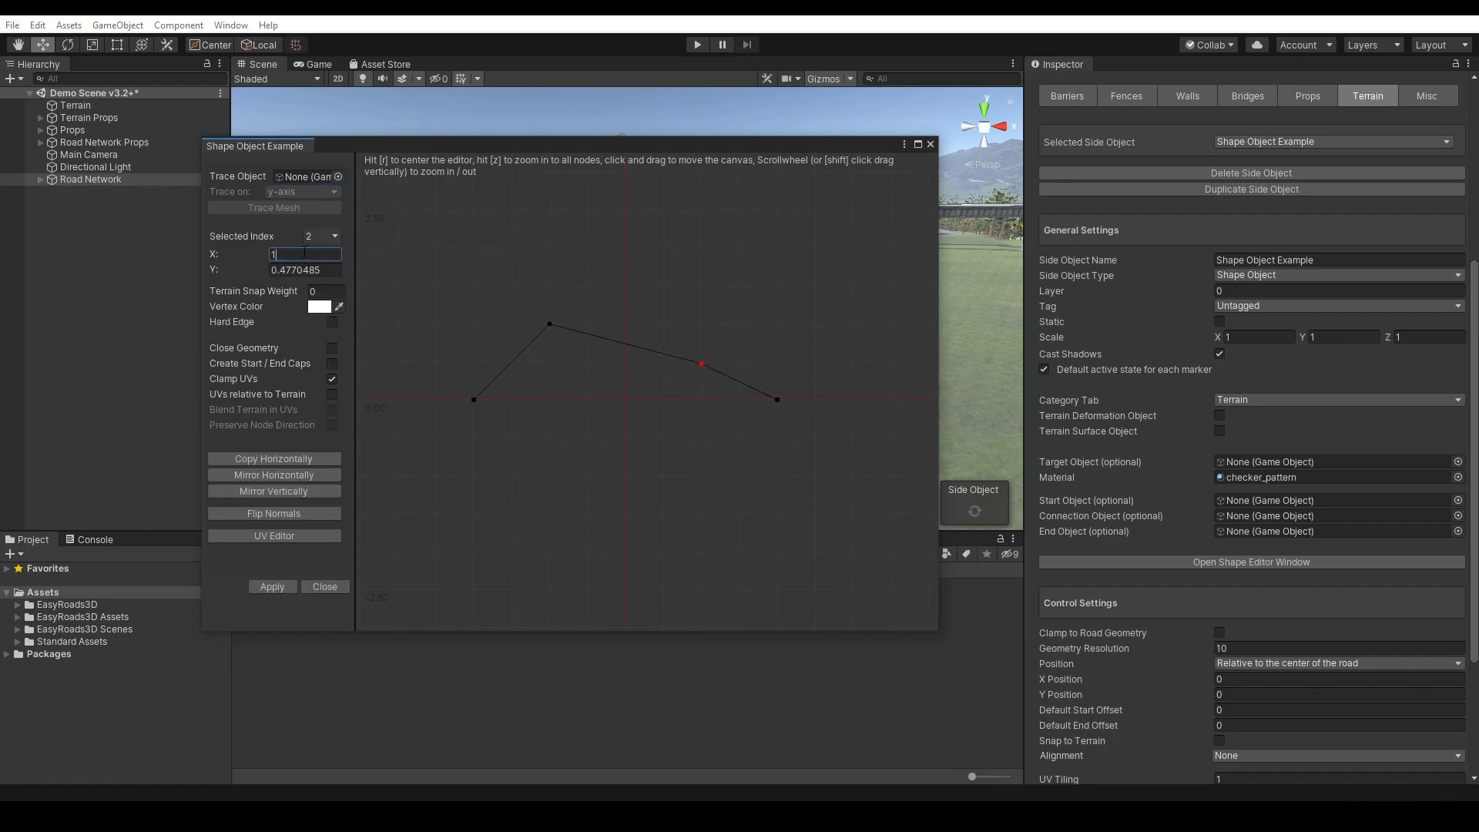
pyautogui.click(297, 270)
pyautogui.doubleClick(298, 271)
pyautogui.write('1')
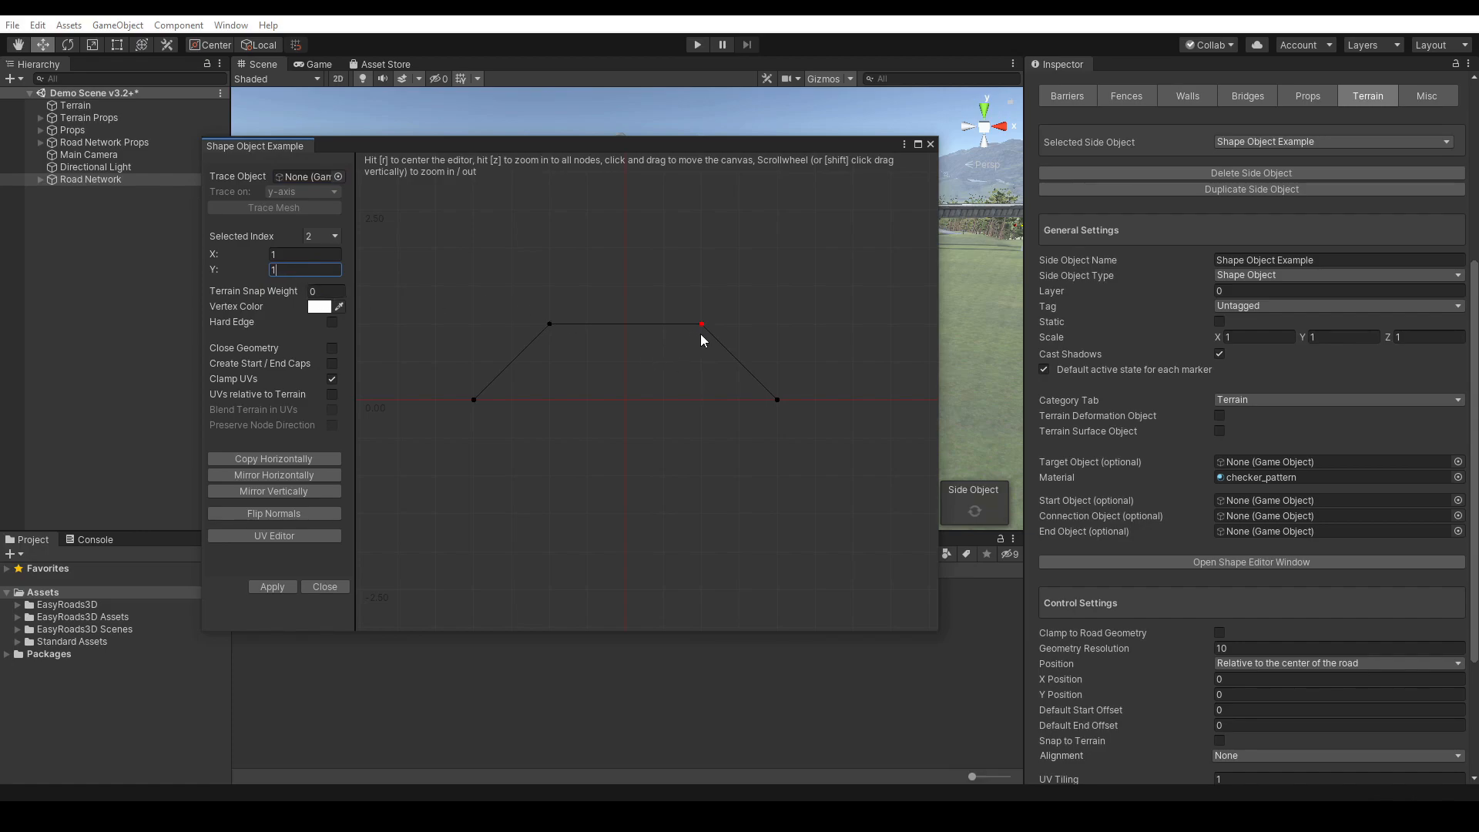
# - Delete the node at X 1, Y 1, undo the deletion, and set the node's Y to 1 again
pyautogui.press('Delete')
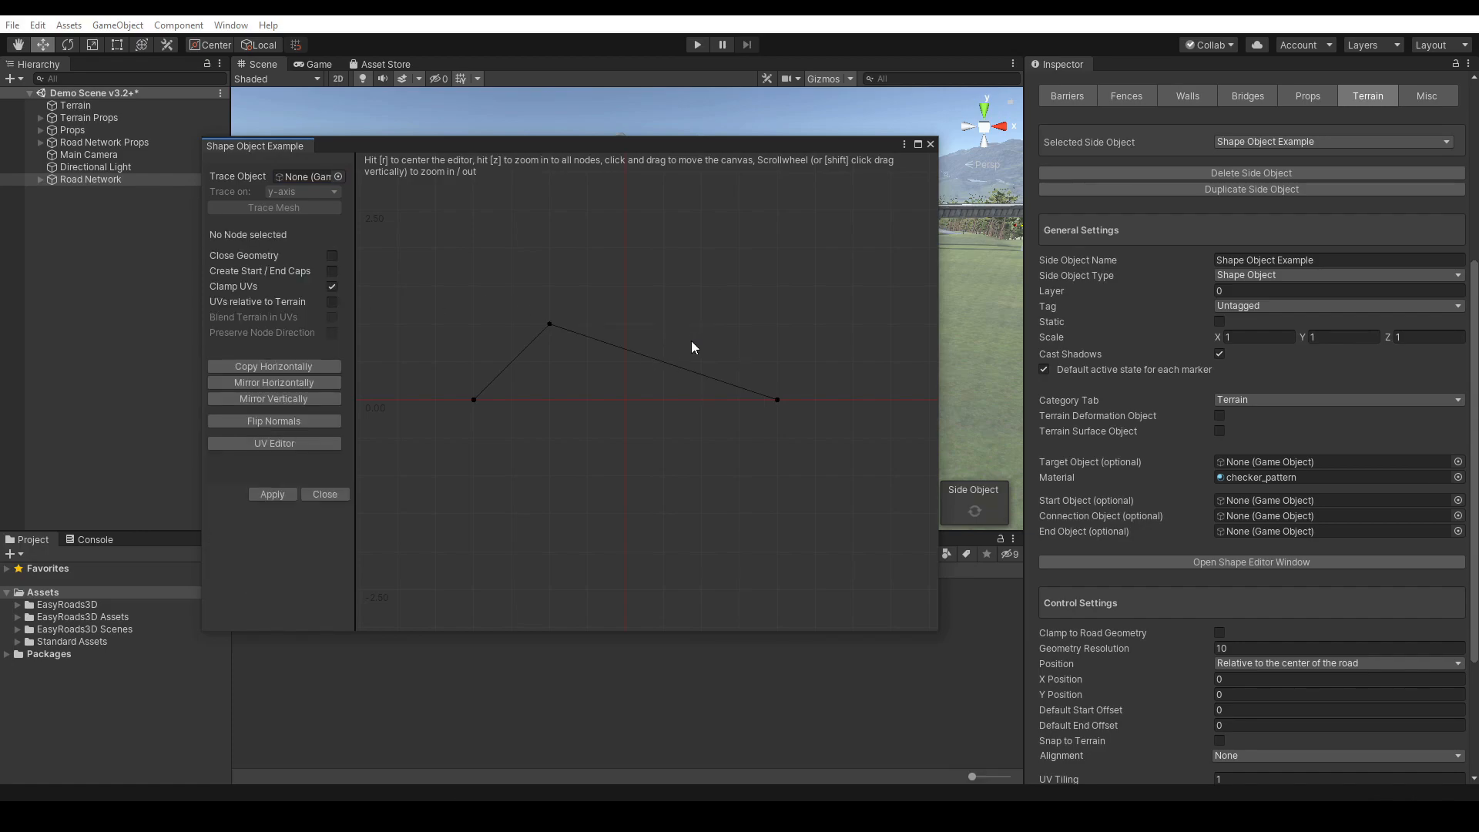
pyautogui.hotkey('ctrl', 'z')
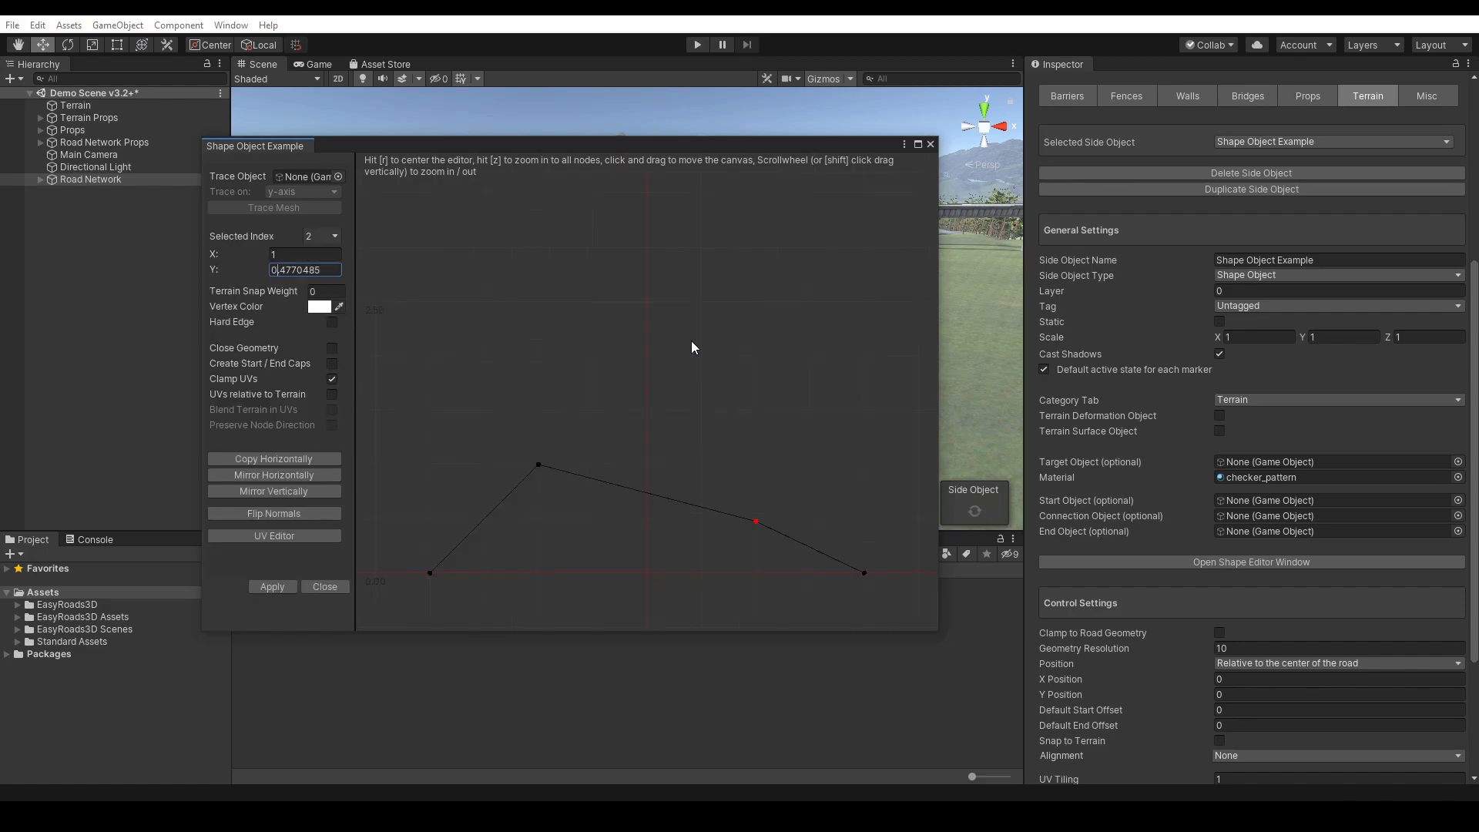
pyautogui.moveTo(752, 471); pyautogui.dragTo(756, 276)
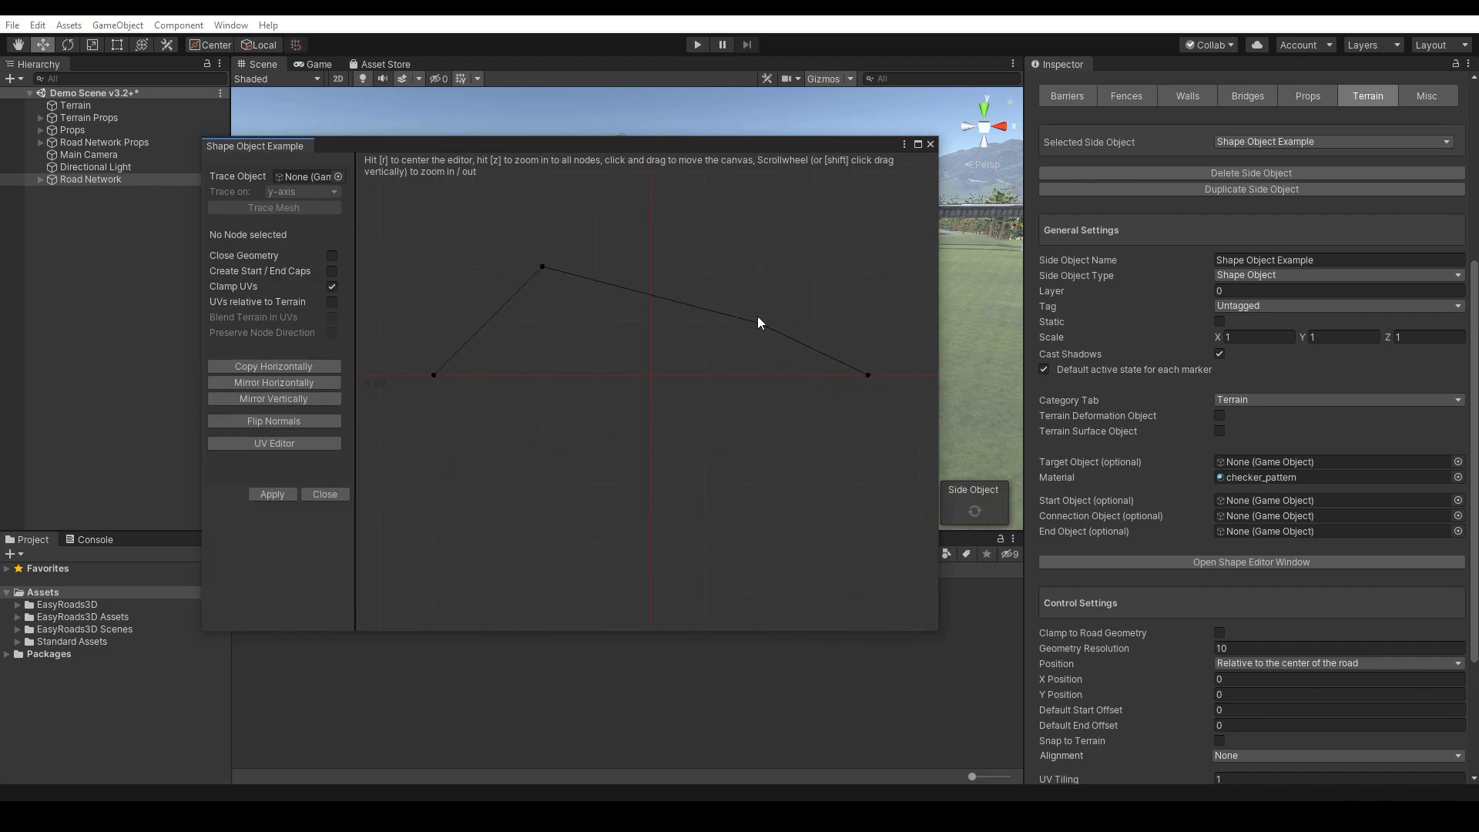
pyautogui.click(760, 324)
pyautogui.doubleClick(311, 268)
pyautogui.write('0.1')
pyautogui.press('Escape')
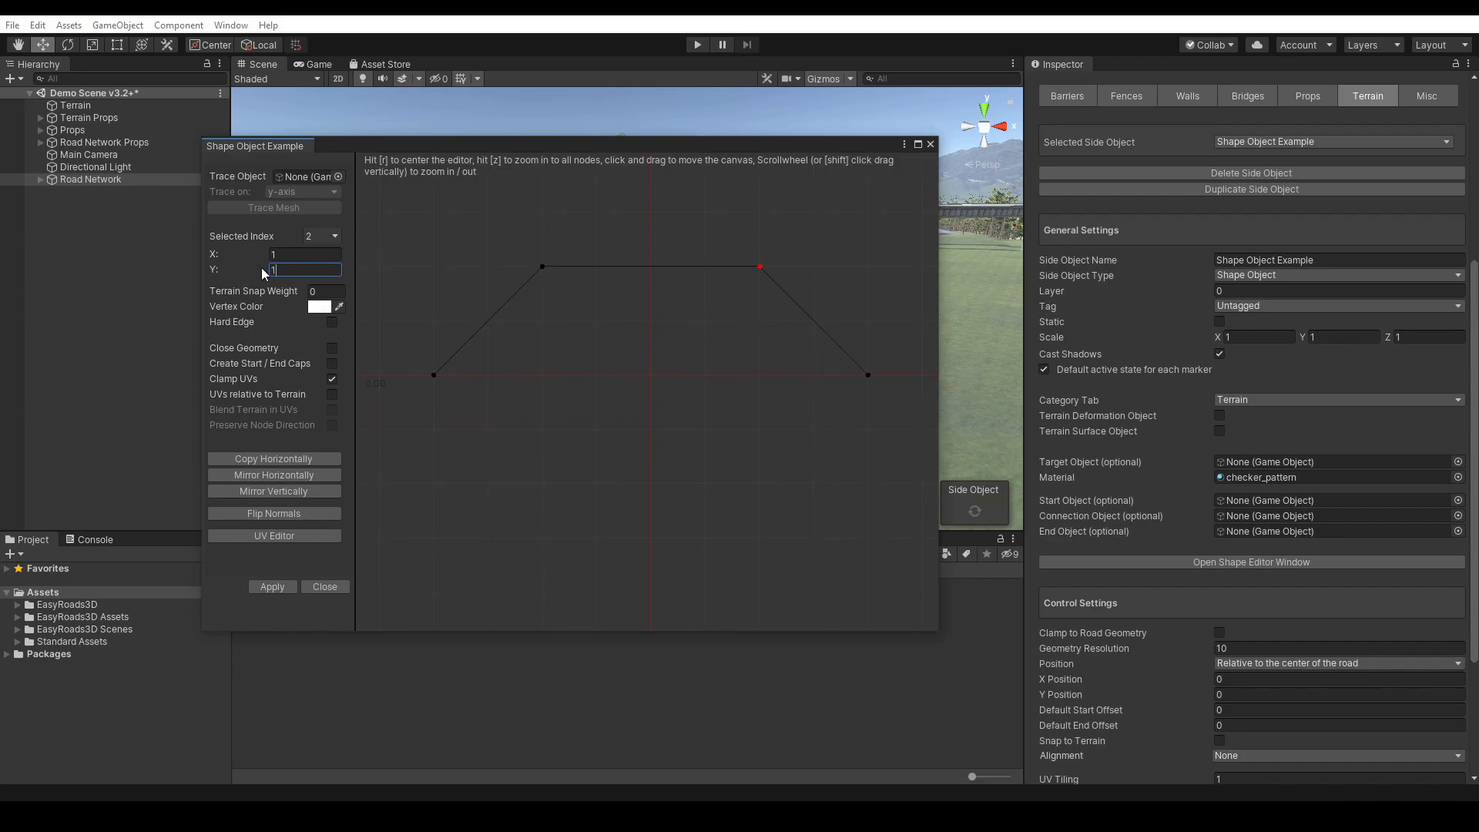
# - Recentre the shape view, select the nodes at X 2, Y 0 and X 1, Y 1 together, delete them, and undo the deletion
pyautogui.click(607, 440)
pyautogui.press('r')
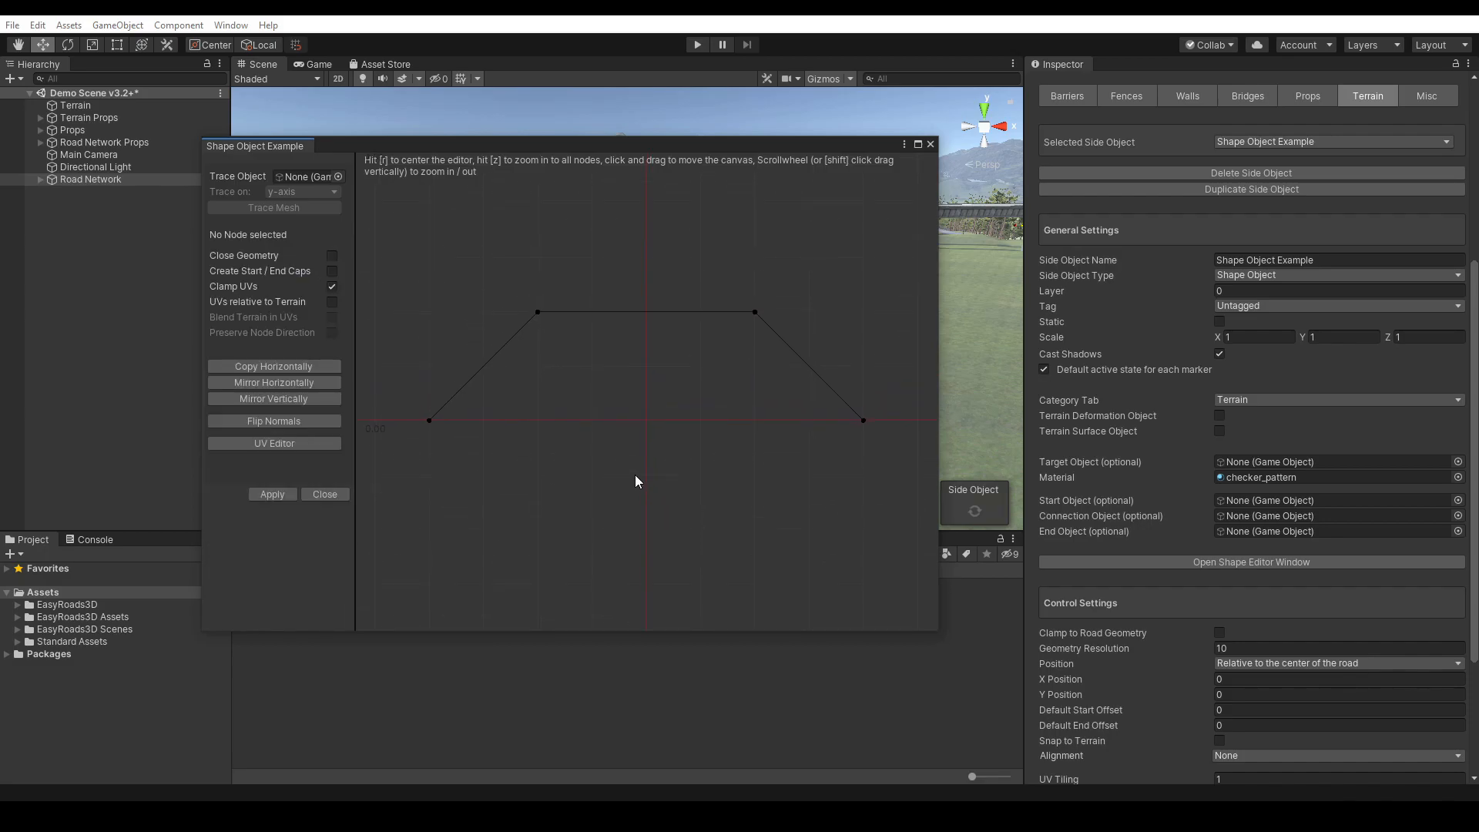
pyautogui.click(863, 420)
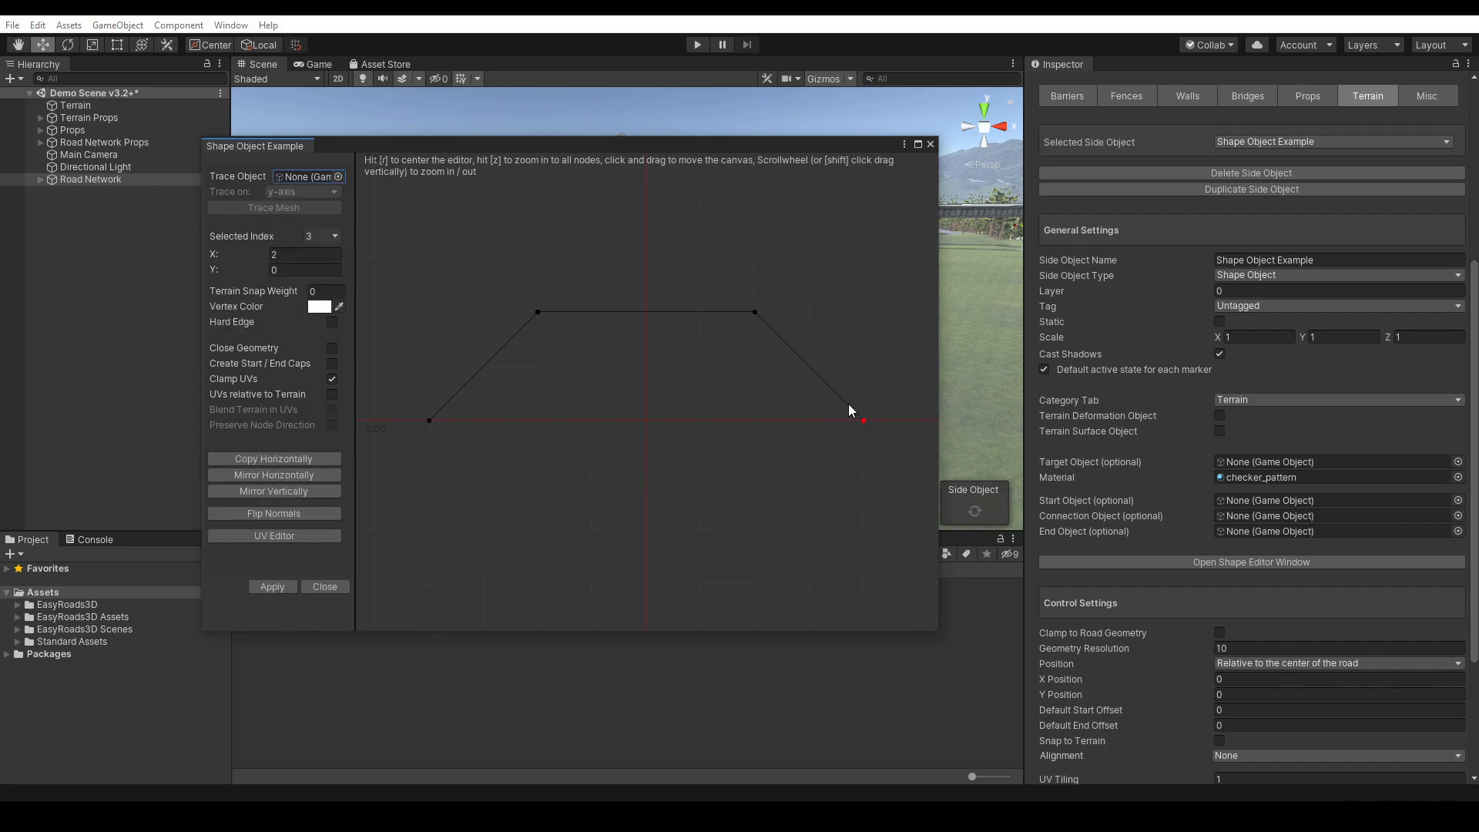
pyautogui.keyDown('shift'); pyautogui.click(755, 313); pyautogui.keyUp('shift')
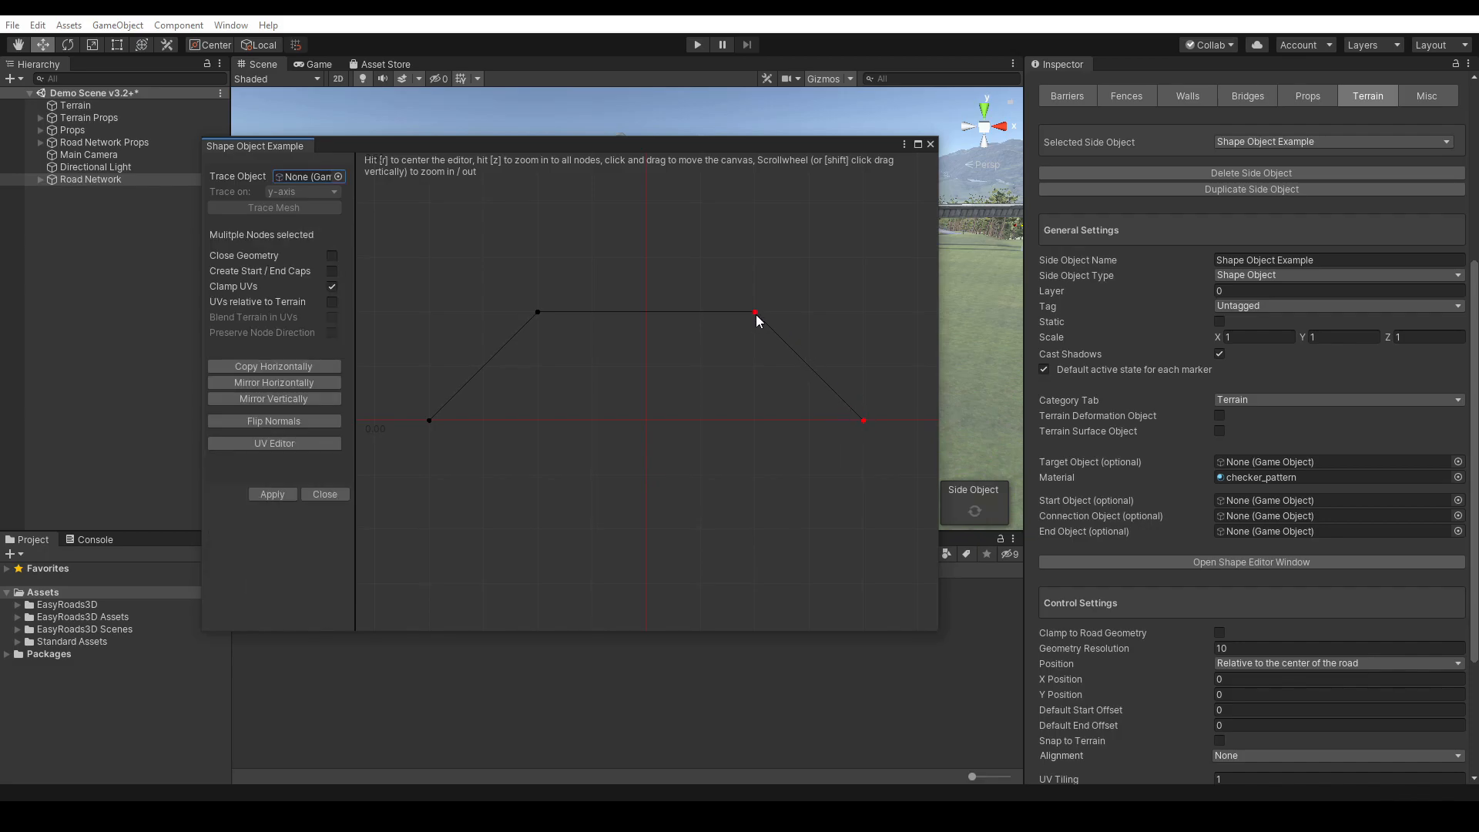
pyautogui.moveTo(756, 315)
pyautogui.mouseDown()
pyautogui.moveTo(746, 330)
pyautogui.moveTo(726, 320)
pyautogui.moveTo(764, 313)
pyautogui.mouseUp()
pyautogui.press('Delete')
pyautogui.hotkey('ctrl', 'z')
pyautogui.moveTo(701, 409); pyautogui.dragTo(701, 276)
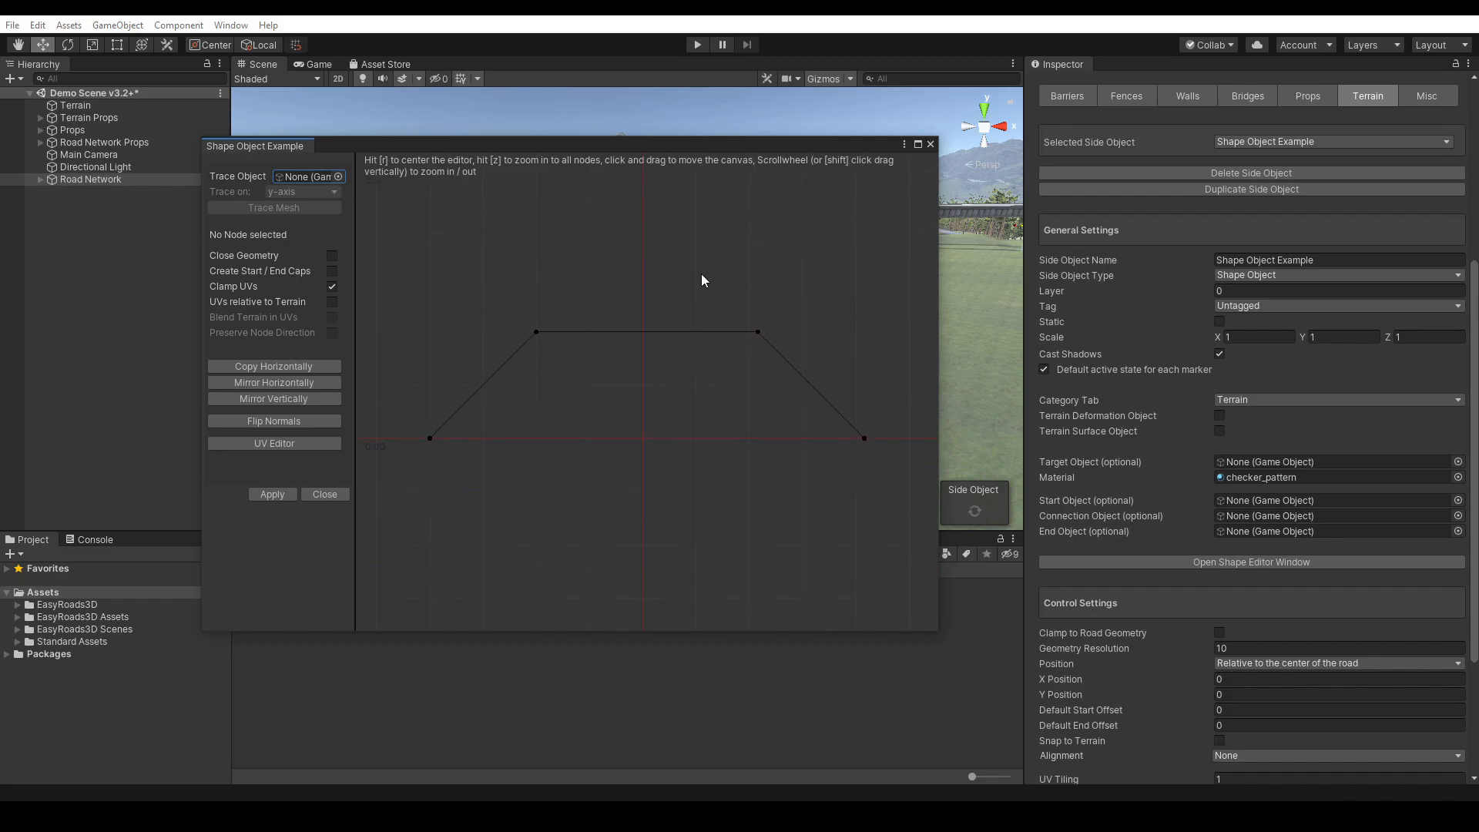
# - Apply the trapezoid shape and expand the Side Objects settings of Primary Road 0010 in the scene view operations
pyautogui.click(273, 495)
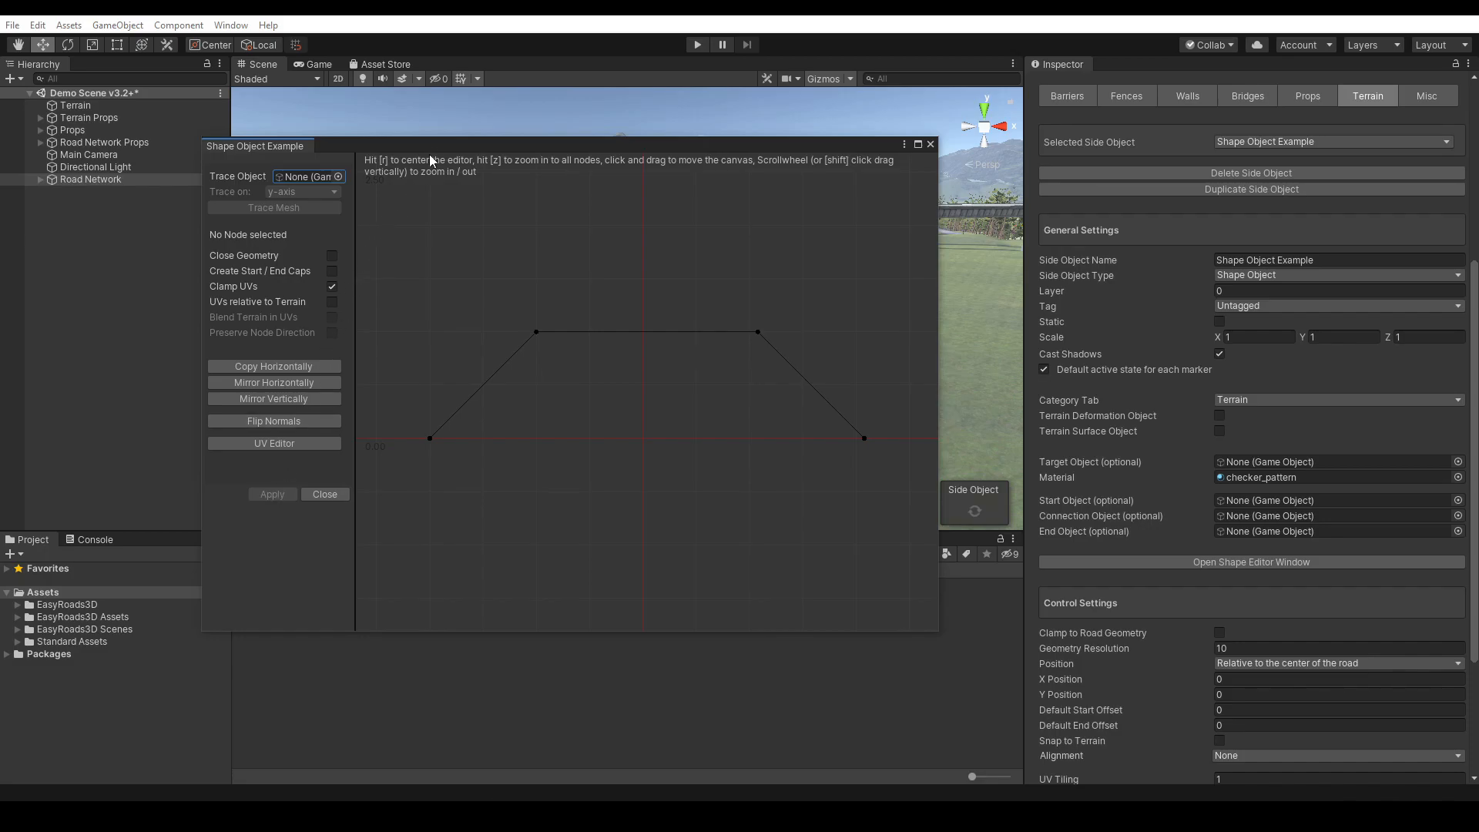
pyautogui.moveTo(436, 145); pyautogui.dragTo(559, 561)
pyautogui.scroll(10, 1440, 104)
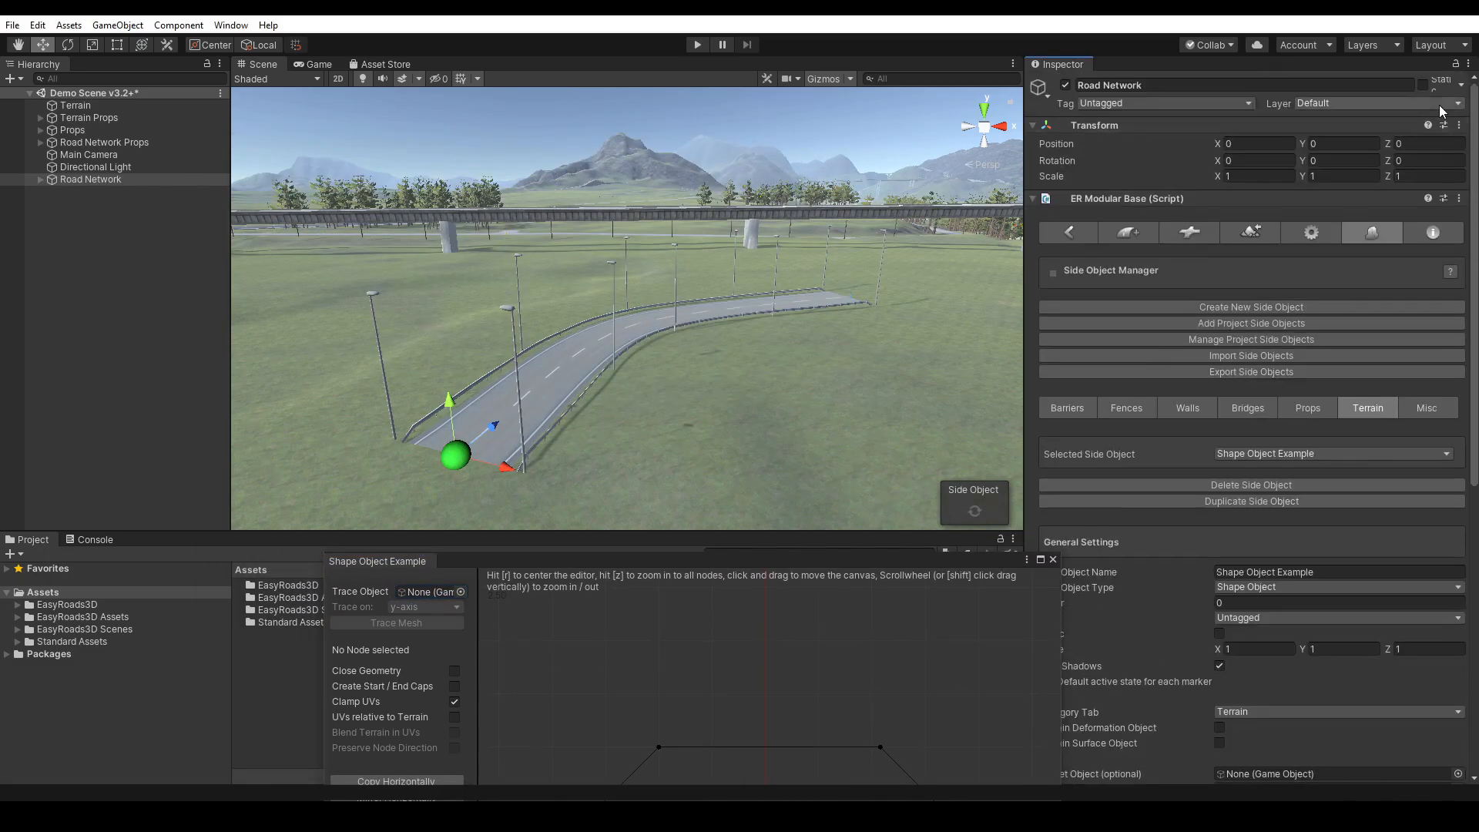
pyautogui.click(1068, 233)
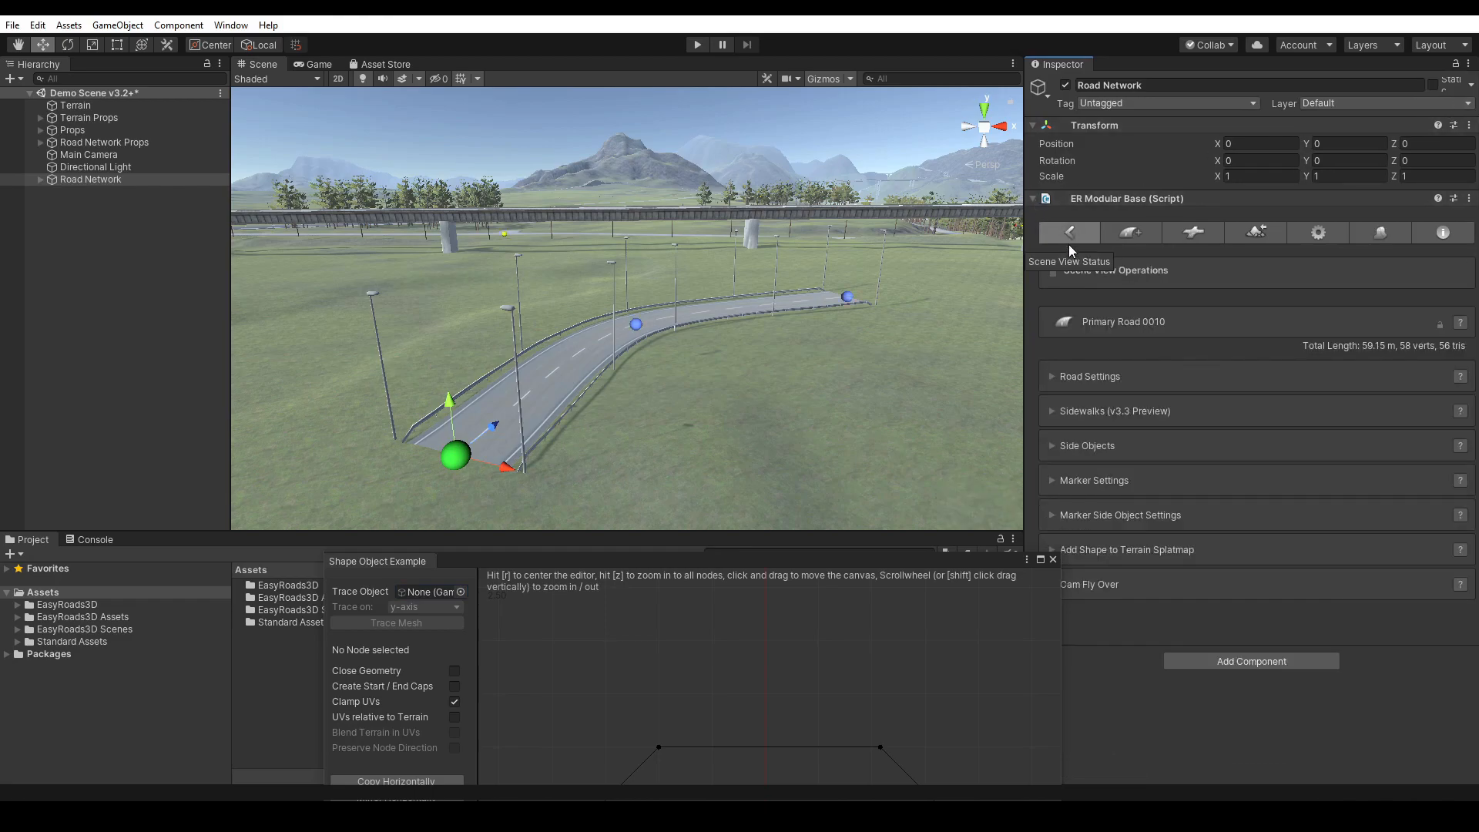
pyautogui.click(1051, 445)
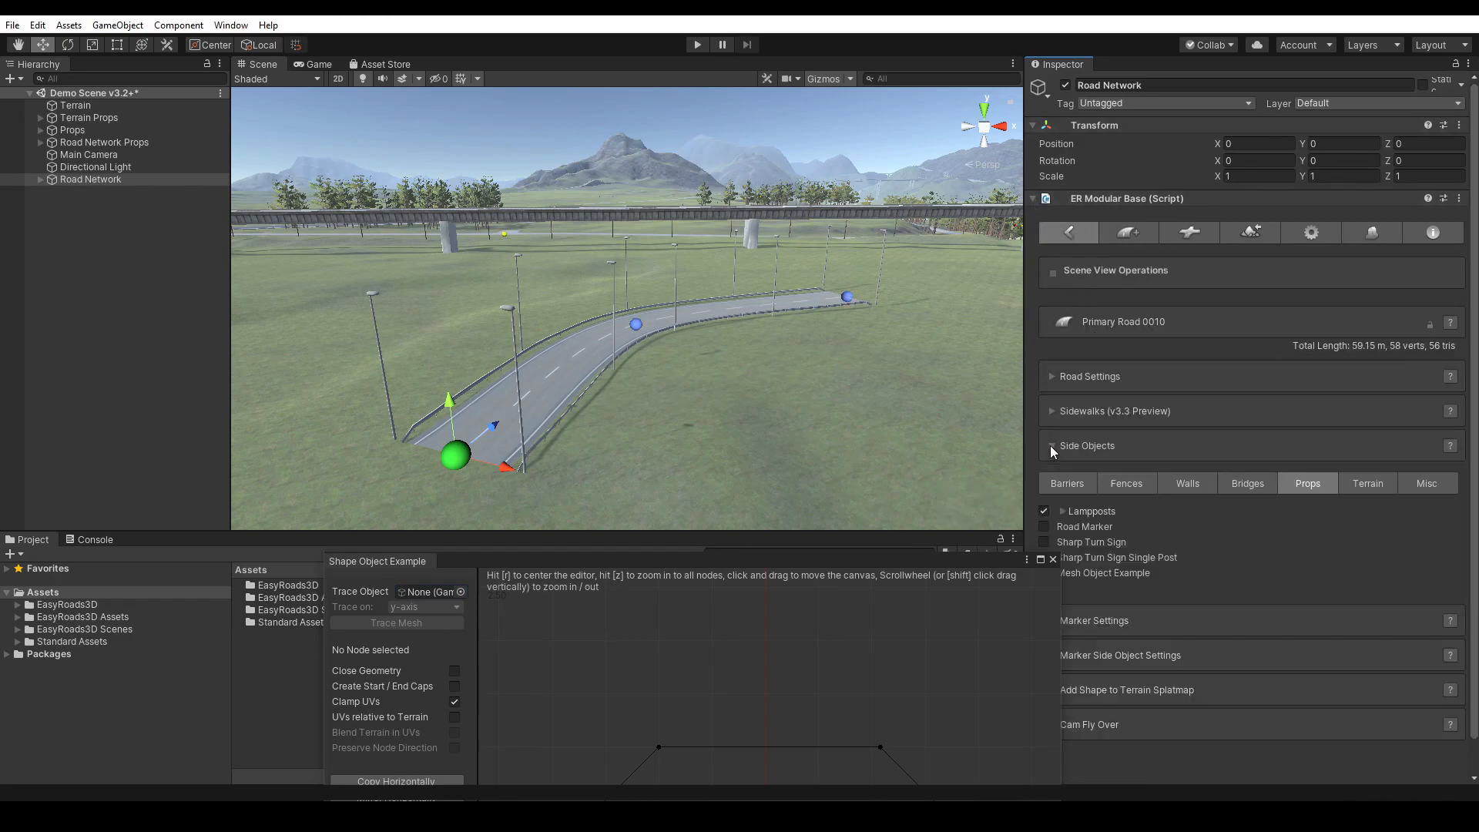
pyautogui.moveTo(973, 561); pyautogui.dragTo(924, 562)
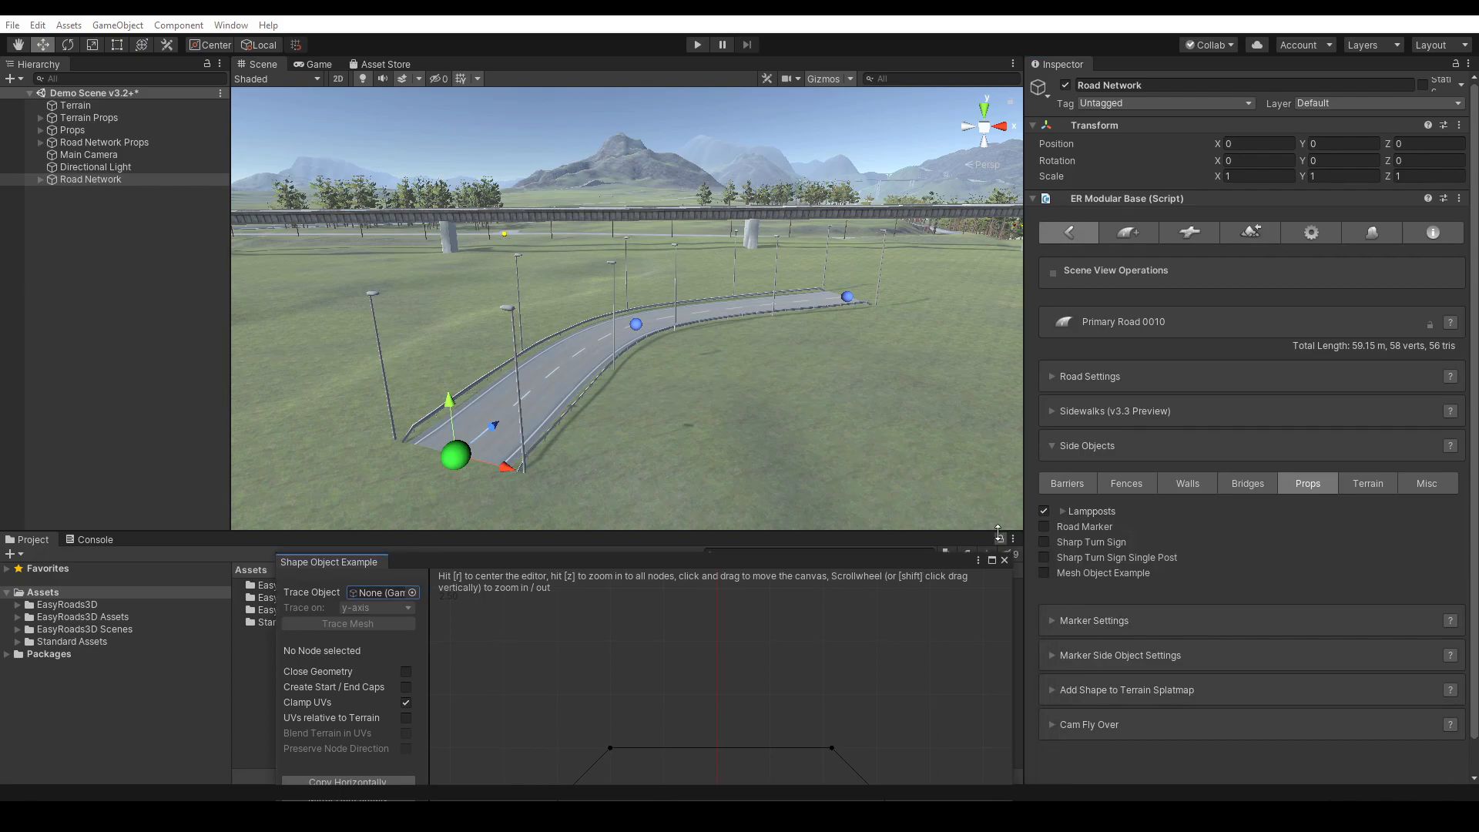
# - Deactivate the Lampposts and Guard Rail side objects on the road
pyautogui.click(1044, 511)
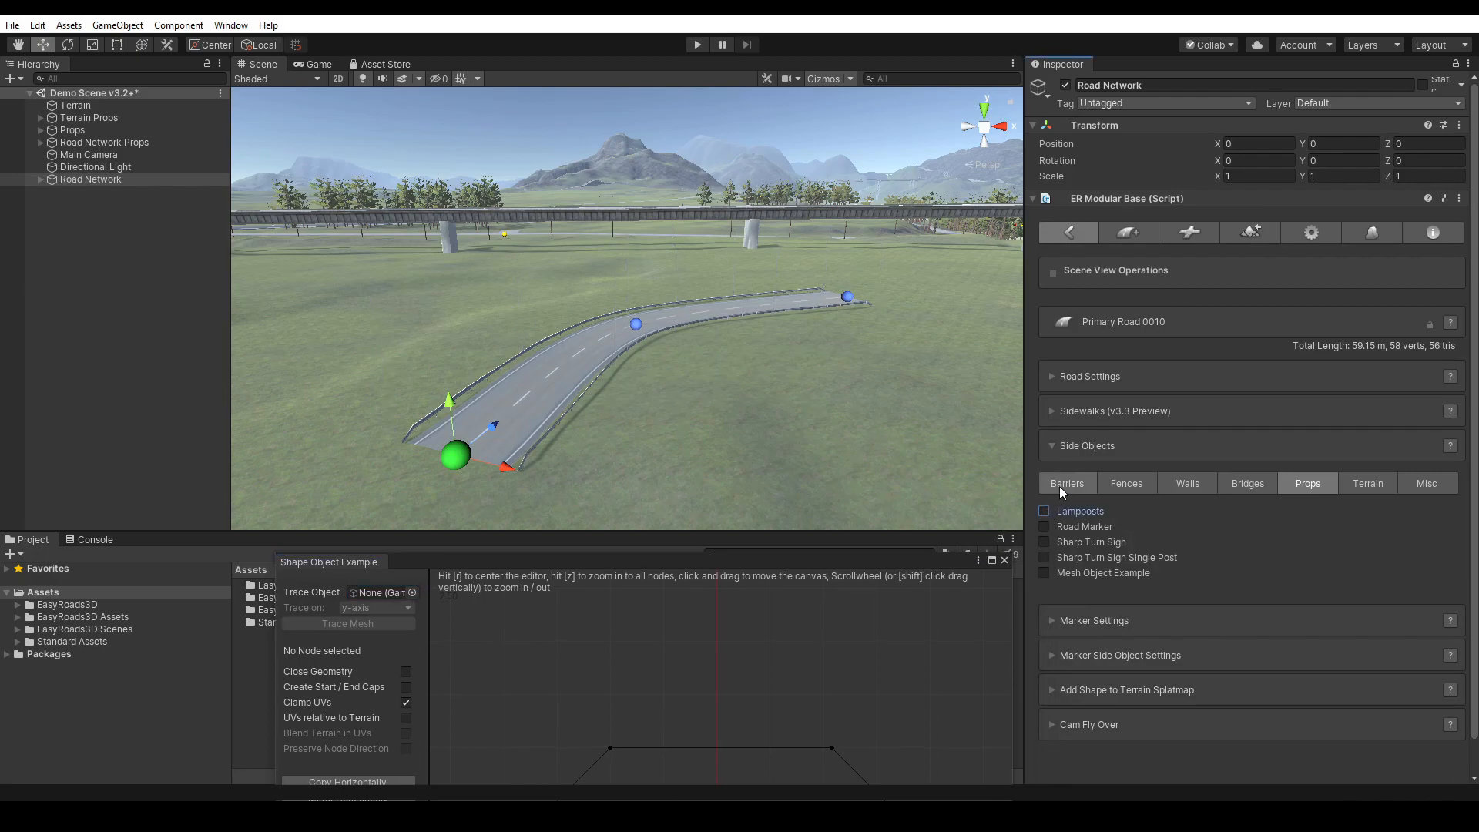
pyautogui.click(1060, 485)
pyautogui.click(1044, 527)
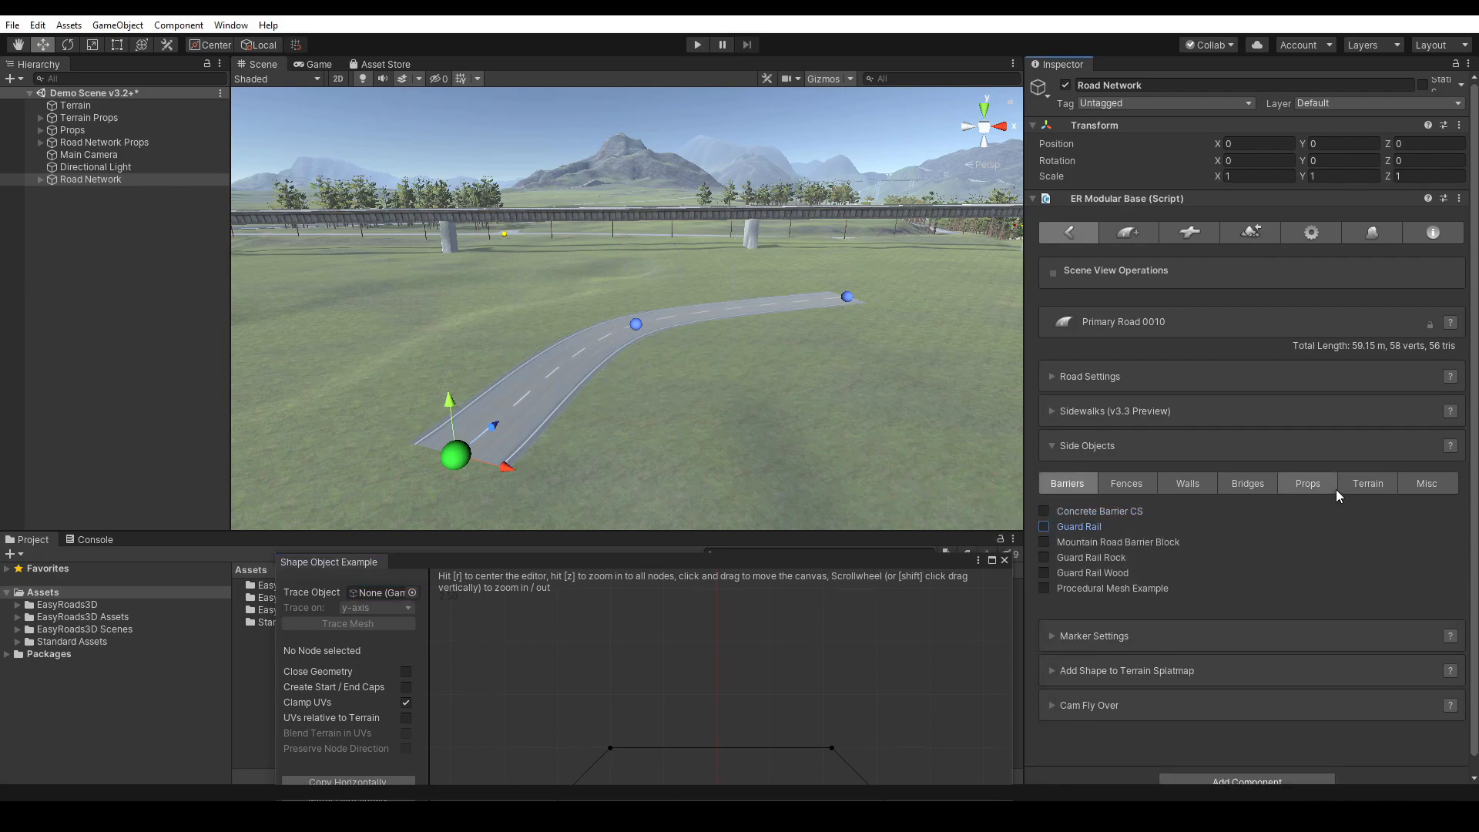
# - Activate the Shape Object Example terrain side object on the road, and deselect and reselect the road's nearest marker
pyautogui.click(1376, 483)
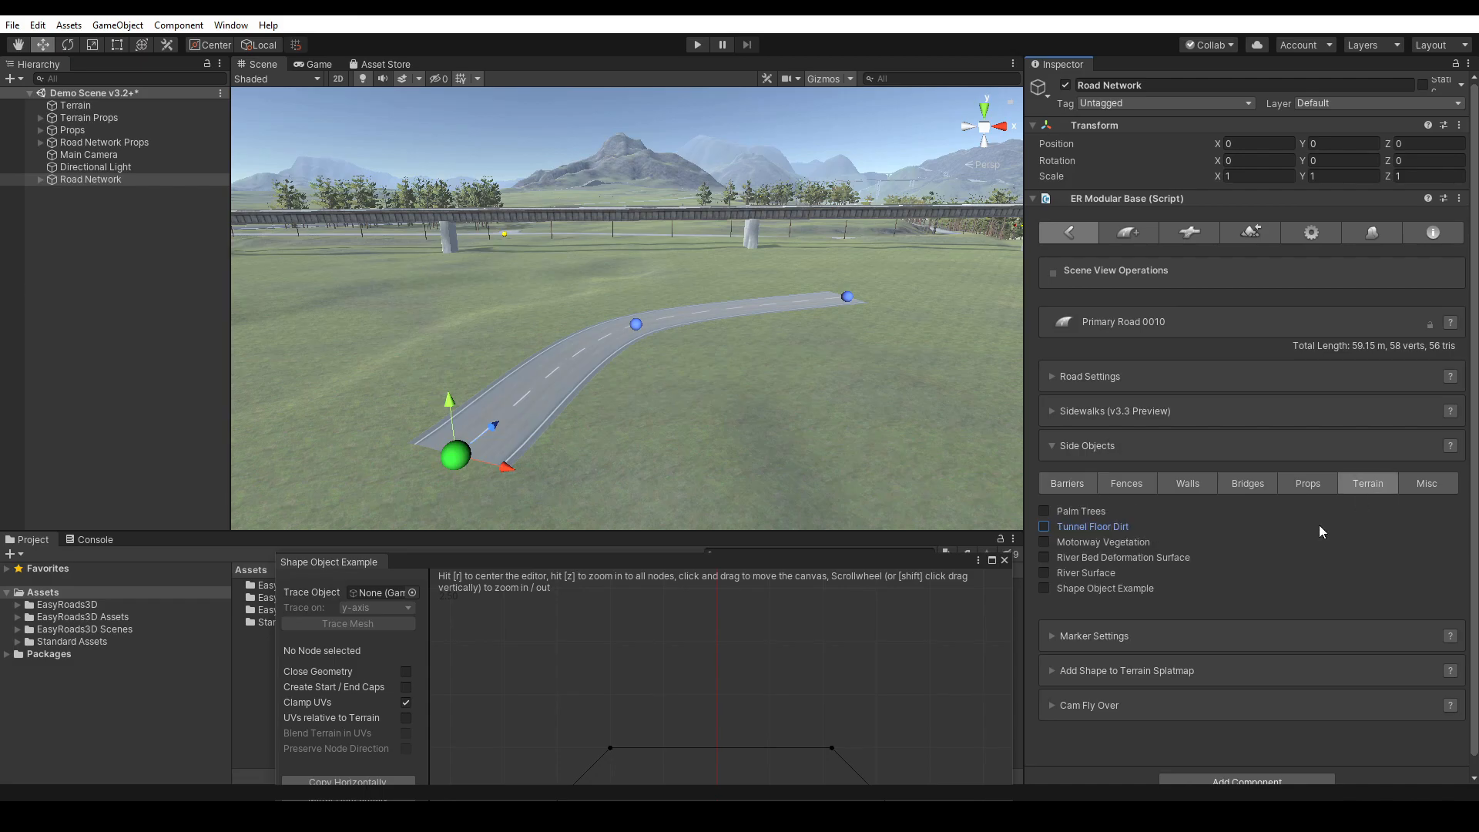
pyautogui.click(1044, 589)
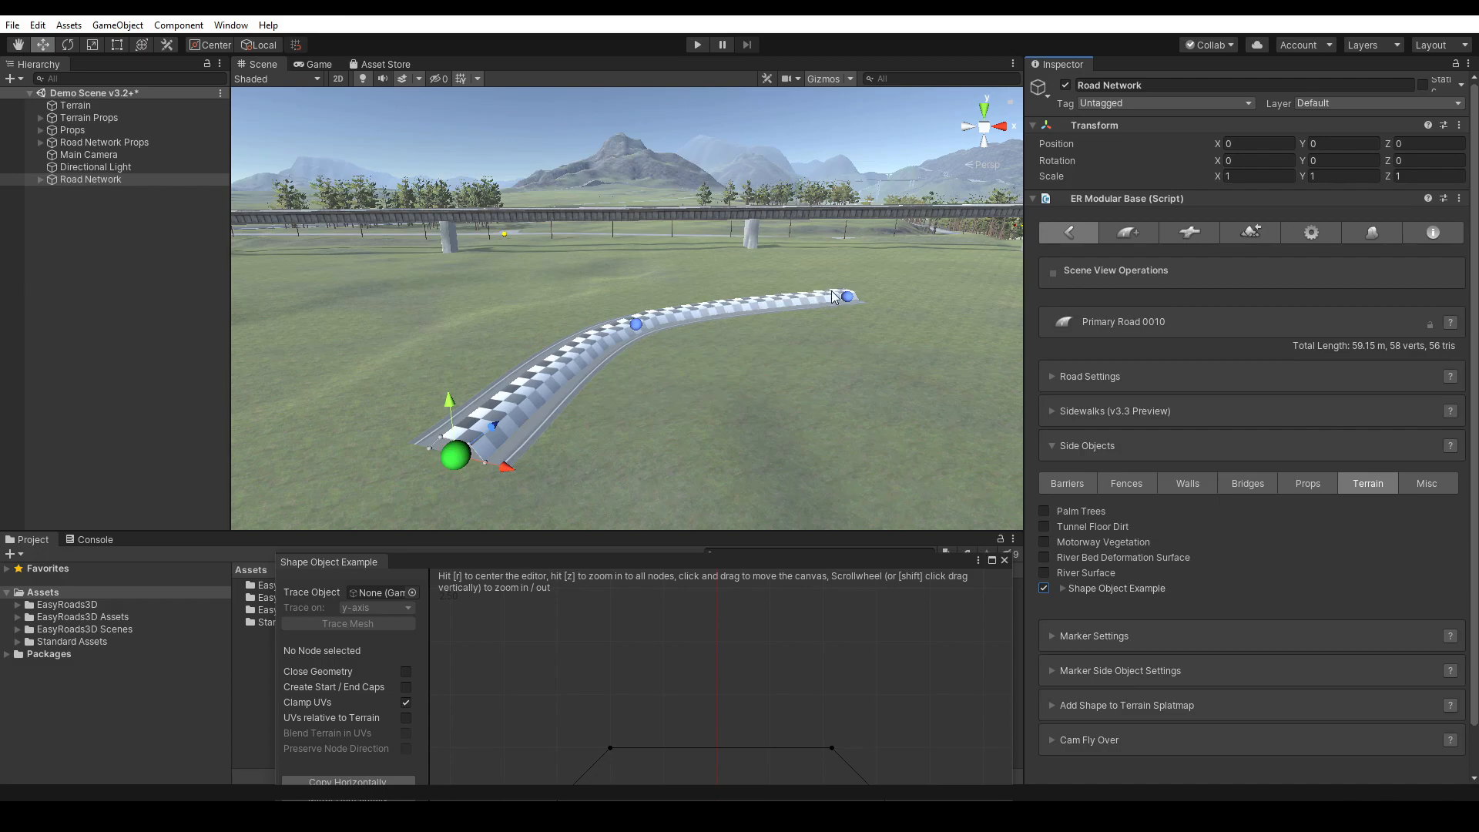
pyautogui.click(825, 344)
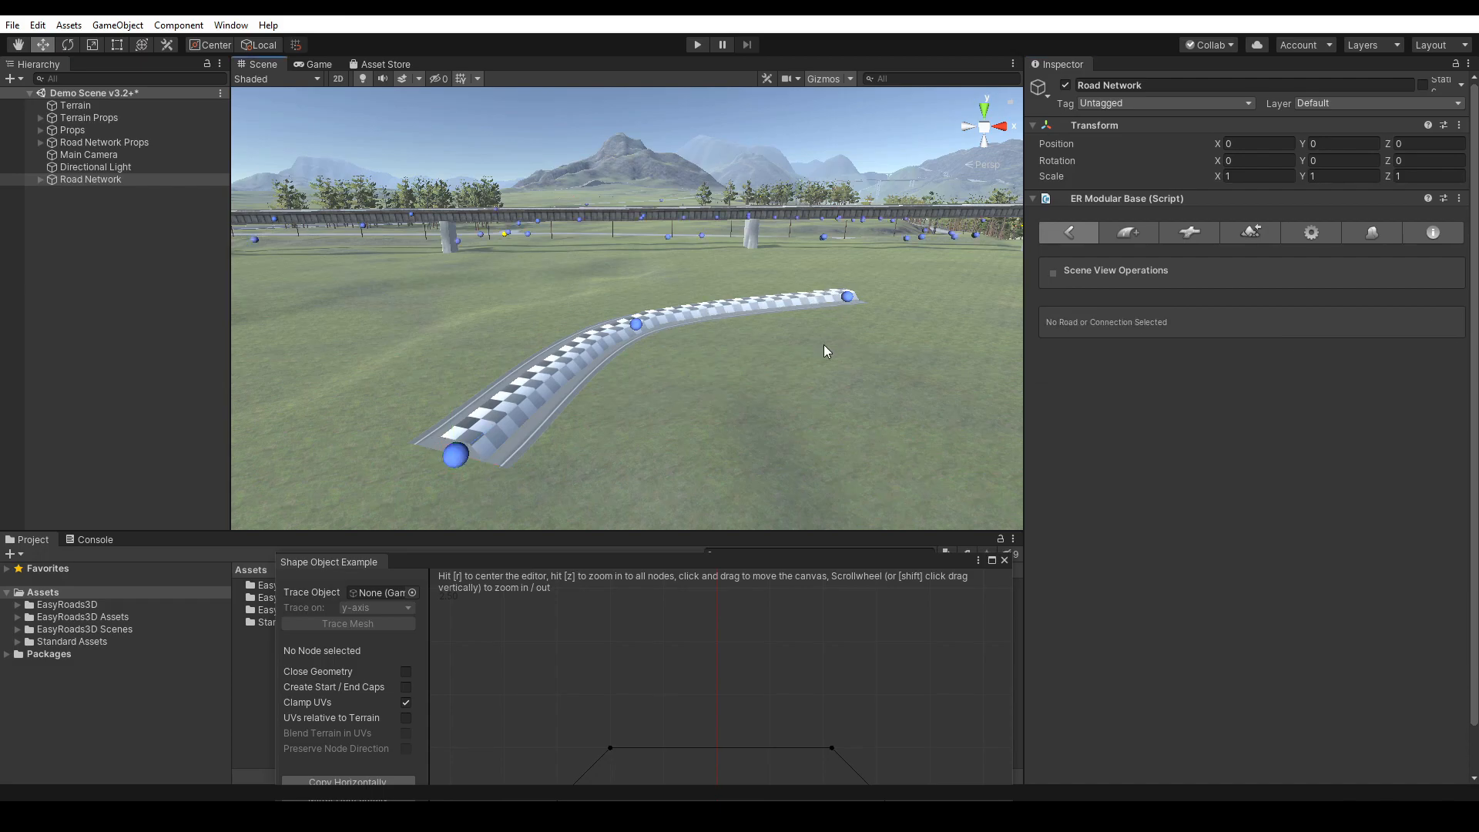
pyautogui.click(443, 461)
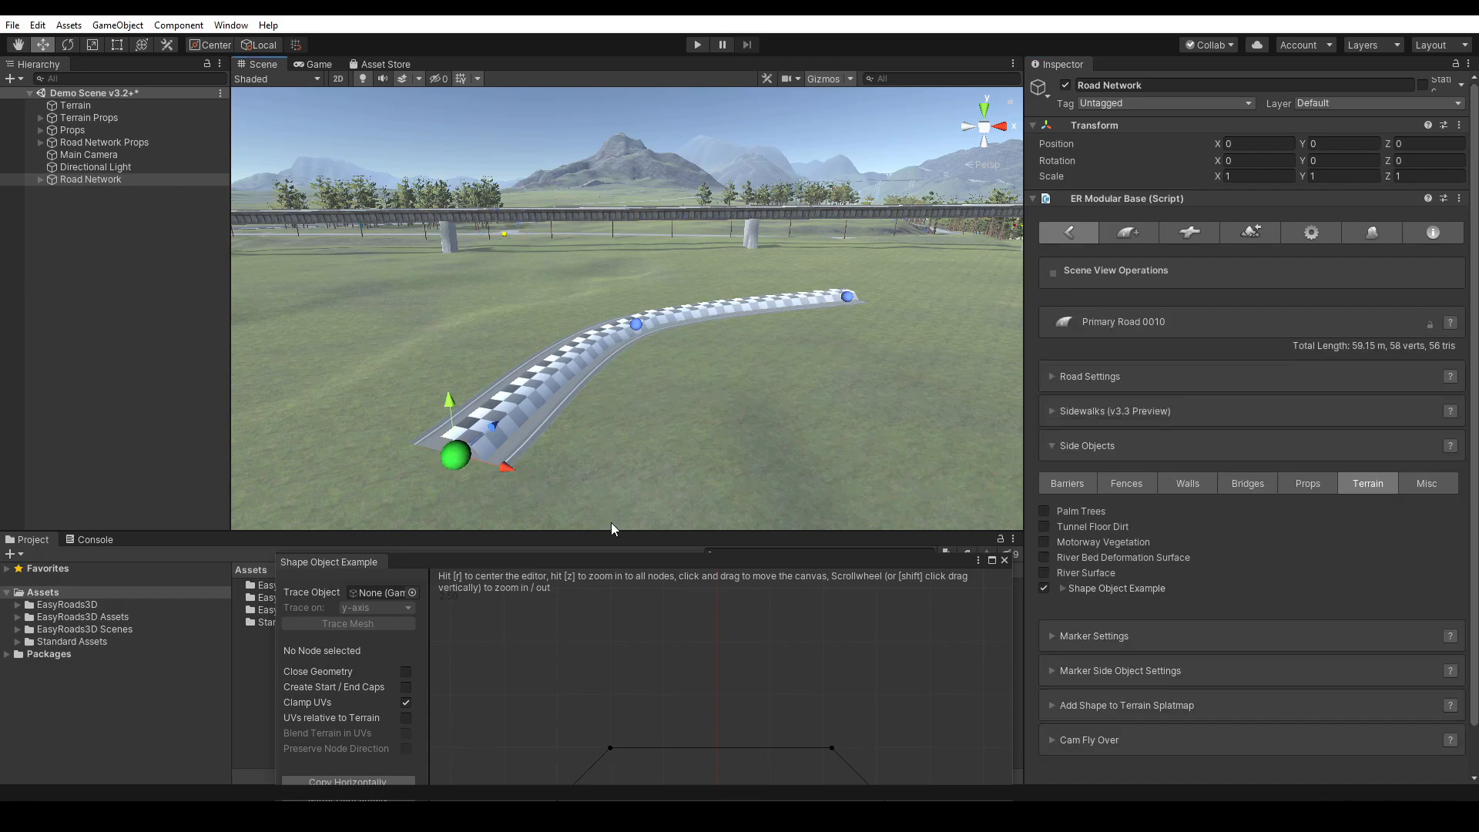
# - Move the profile's node at X 1, Y 1 up and outward to about X 1.48, Y 1.81 and apply the change
pyautogui.moveTo(613, 562); pyautogui.dragTo(1011, 354)
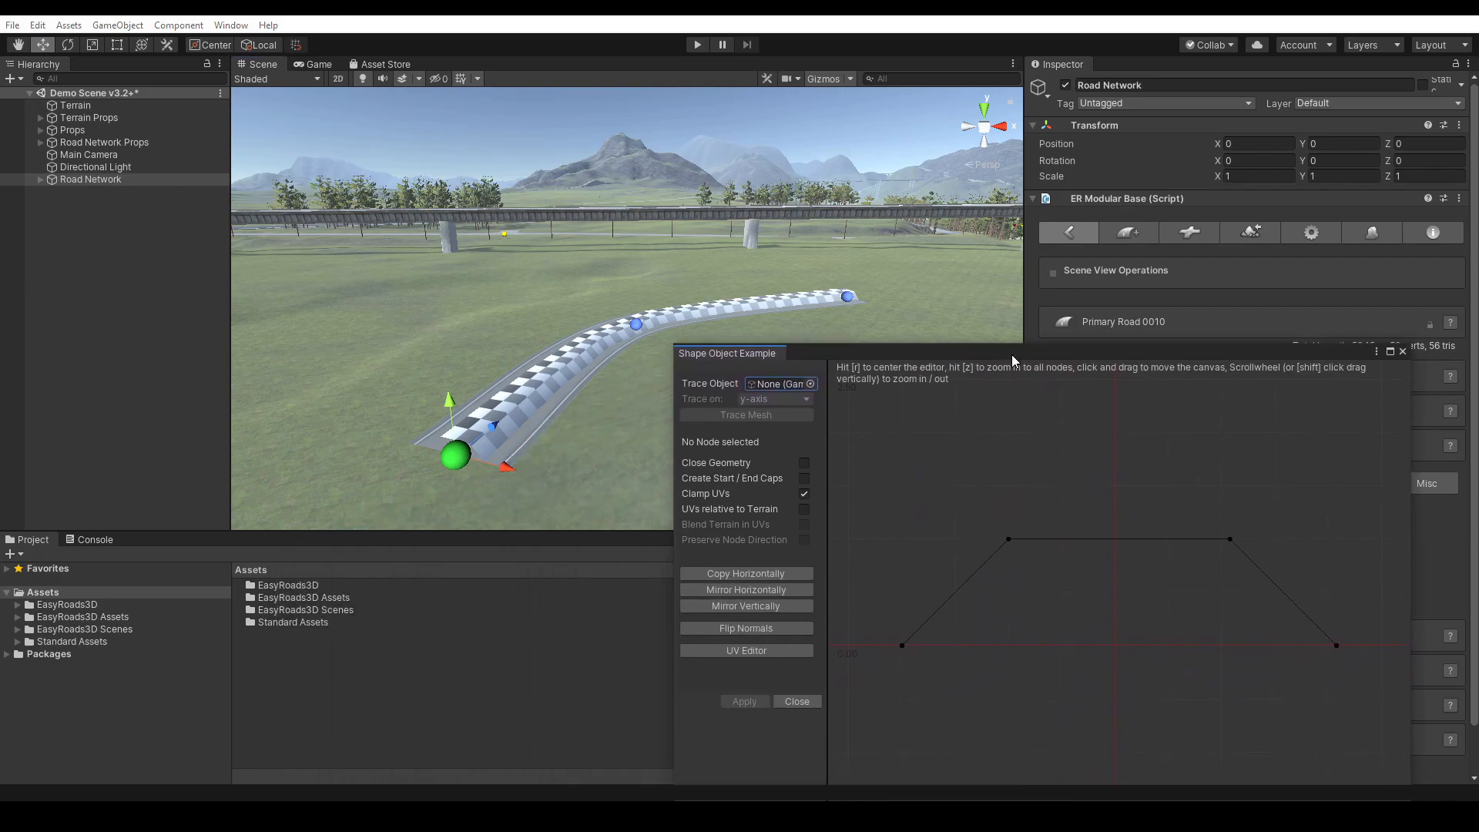
pyautogui.moveTo(1231, 540); pyautogui.dragTo(1273, 455)
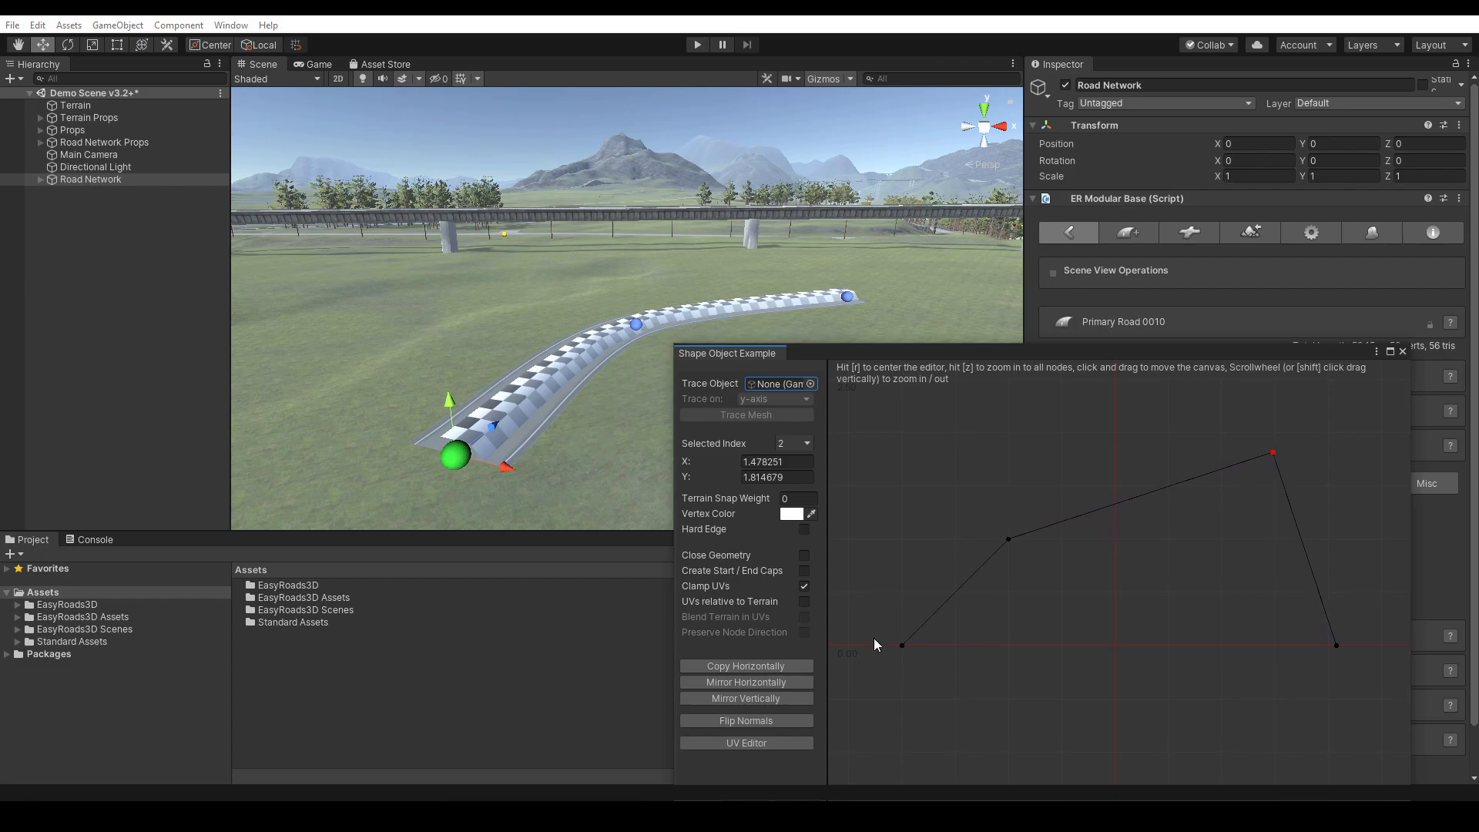
pyautogui.moveTo(1056, 351); pyautogui.dragTo(1063, 333)
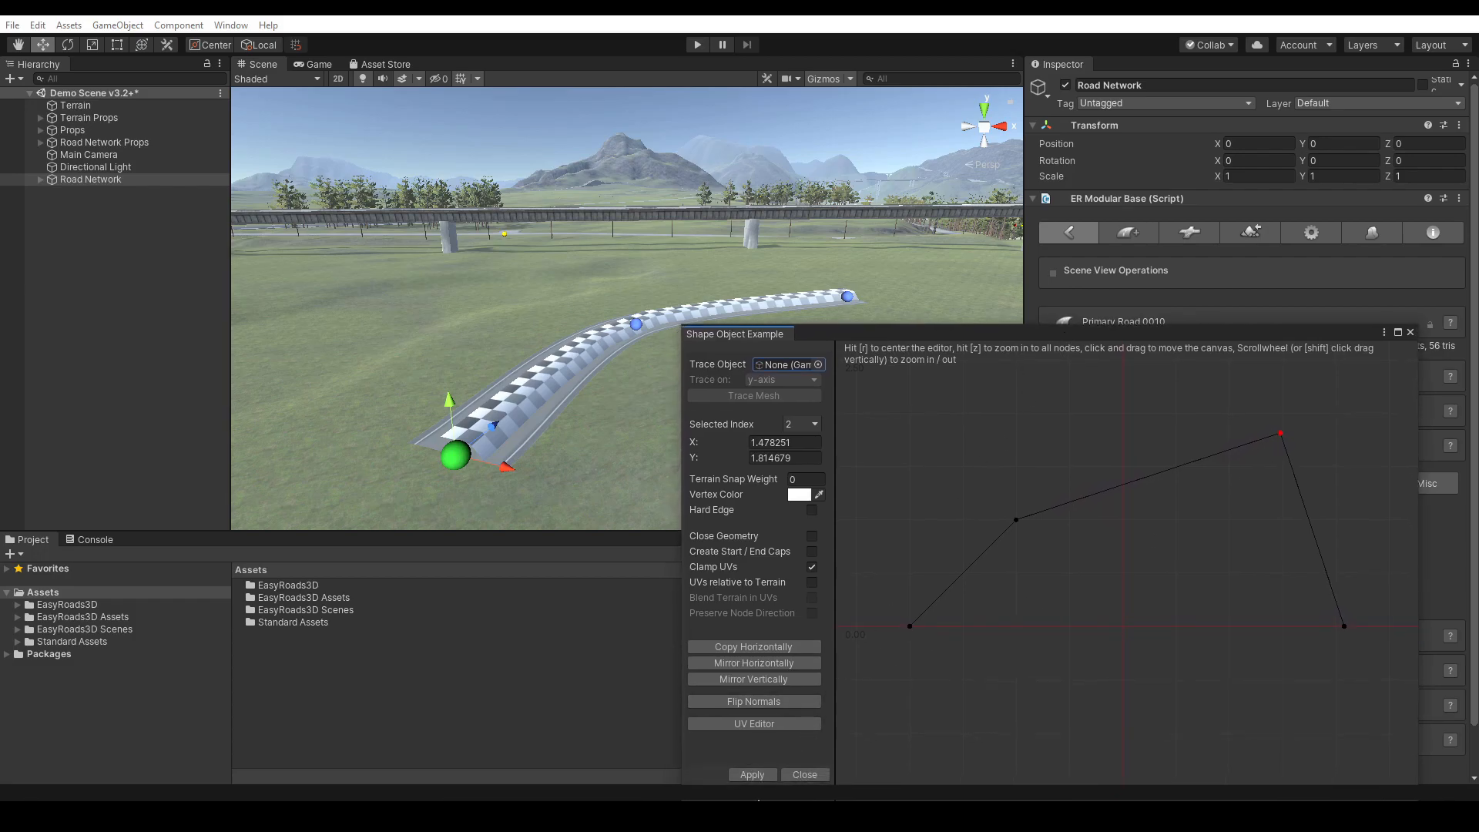
pyautogui.click(751, 775)
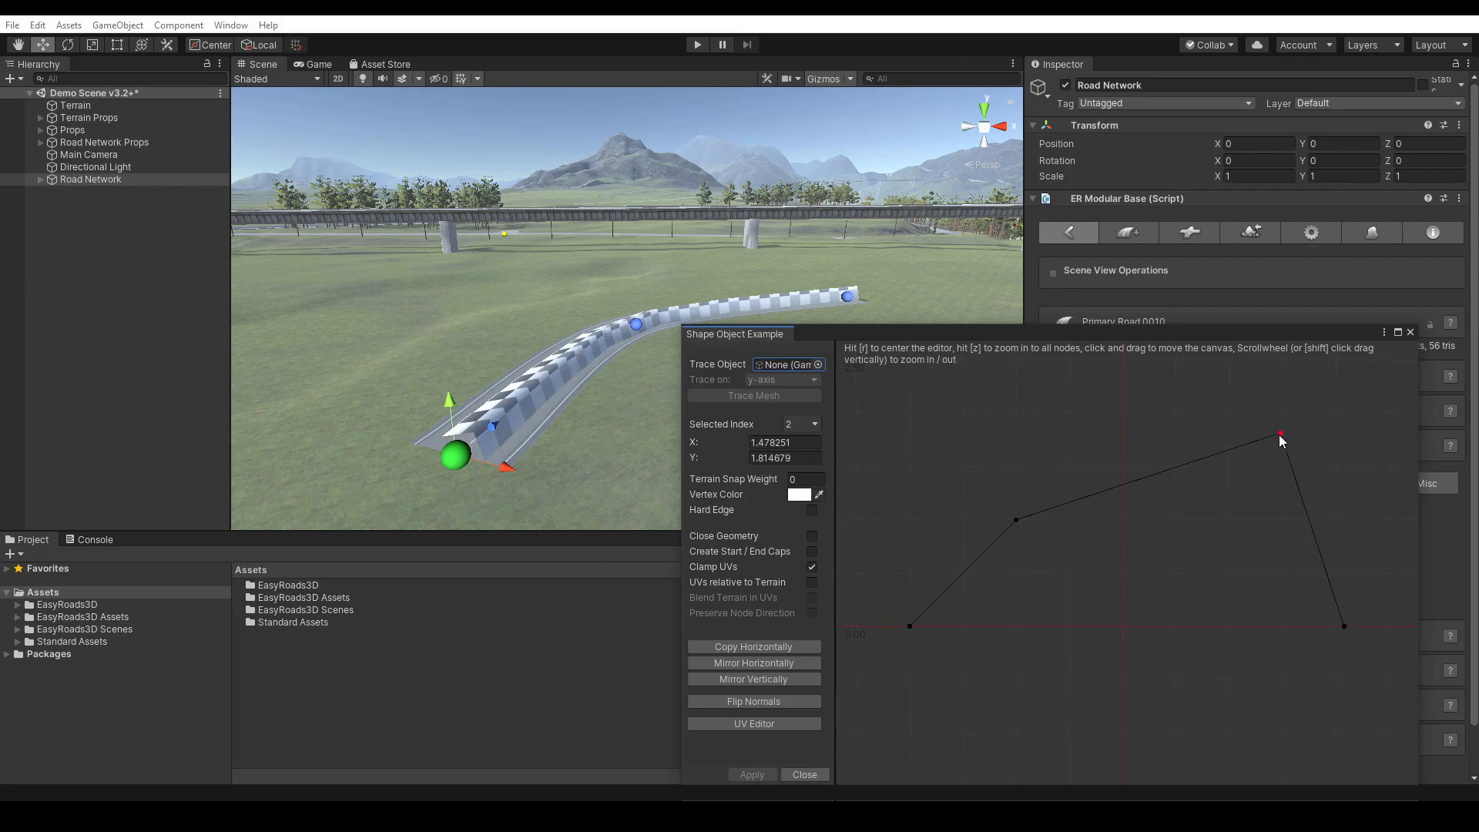
# - Set the selected node's position to X 1, Y 1 and apply the change
pyautogui.click(774, 443)
pyautogui.write('1')
pyautogui.click(774, 459)
pyautogui.write('1')
pyautogui.click(745, 776)
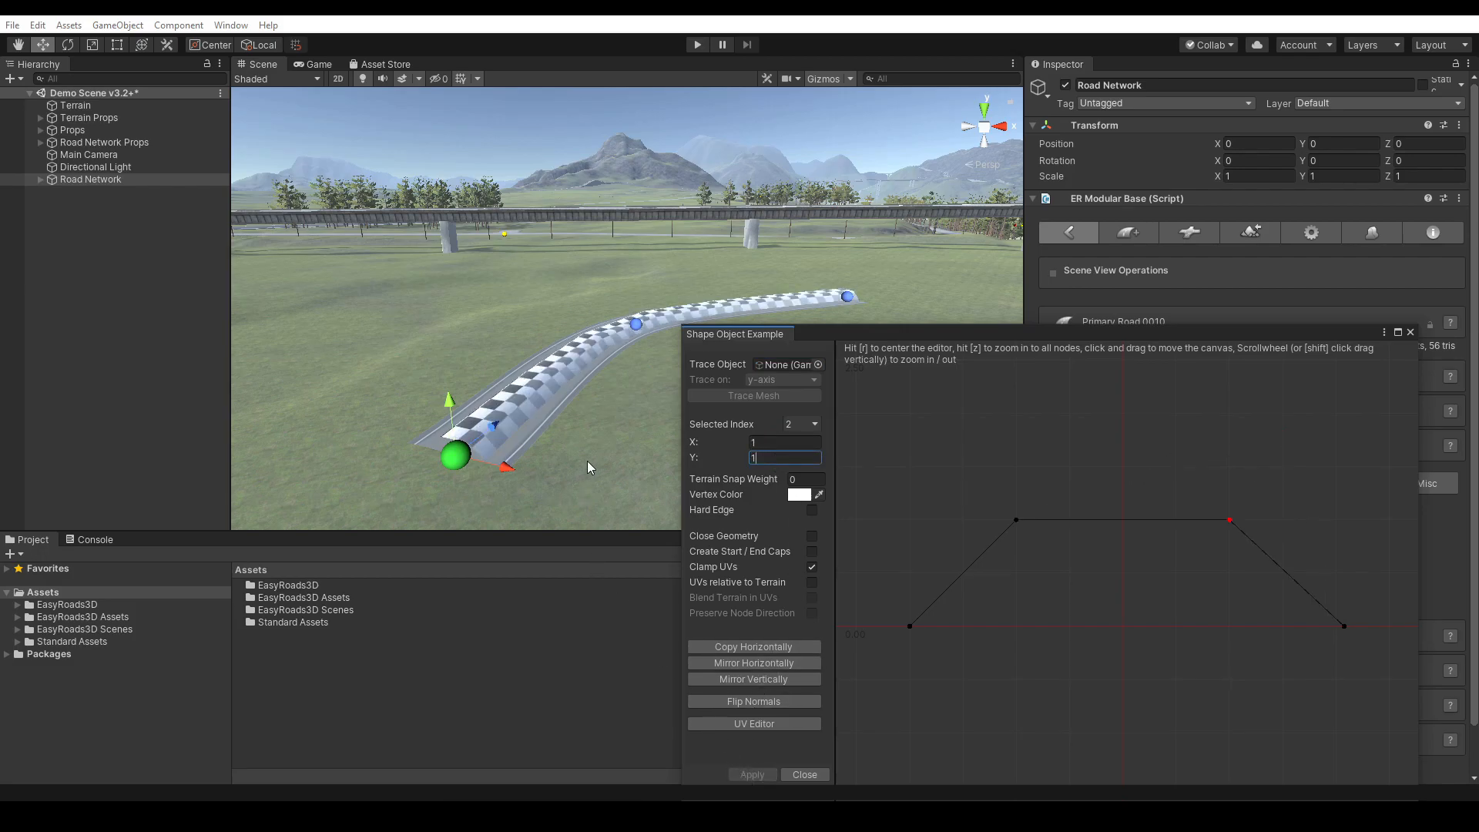
# - Reselect the road's nearest marker and return to the Shape Object Example settings in the Side Object Manager
pyautogui.click(608, 446)
pyautogui.moveTo(609, 445); pyautogui.dragTo(605, 465, button='middle')
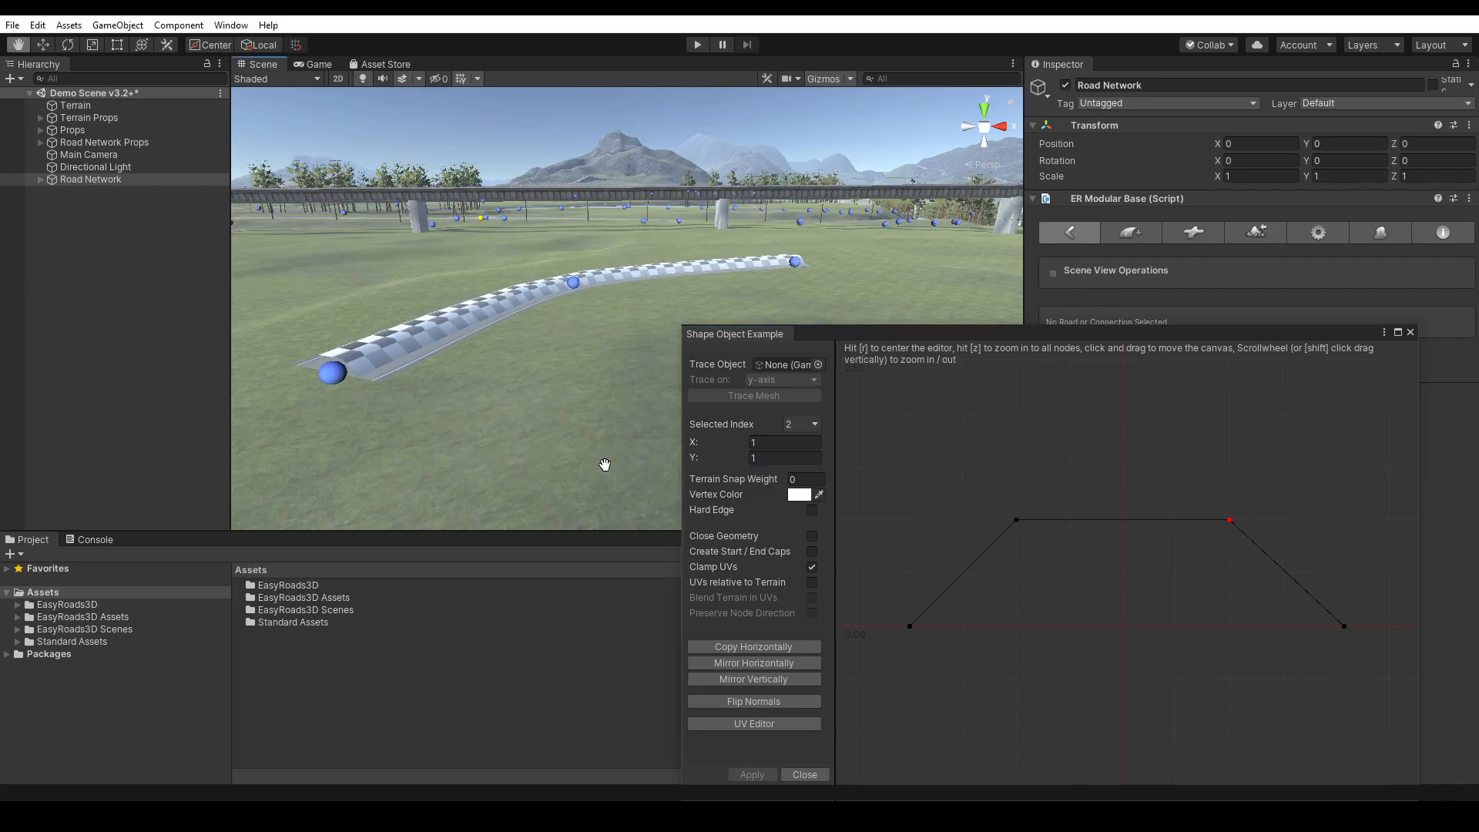
pyautogui.click(341, 376)
pyautogui.moveTo(1004, 337); pyautogui.dragTo(963, 287)
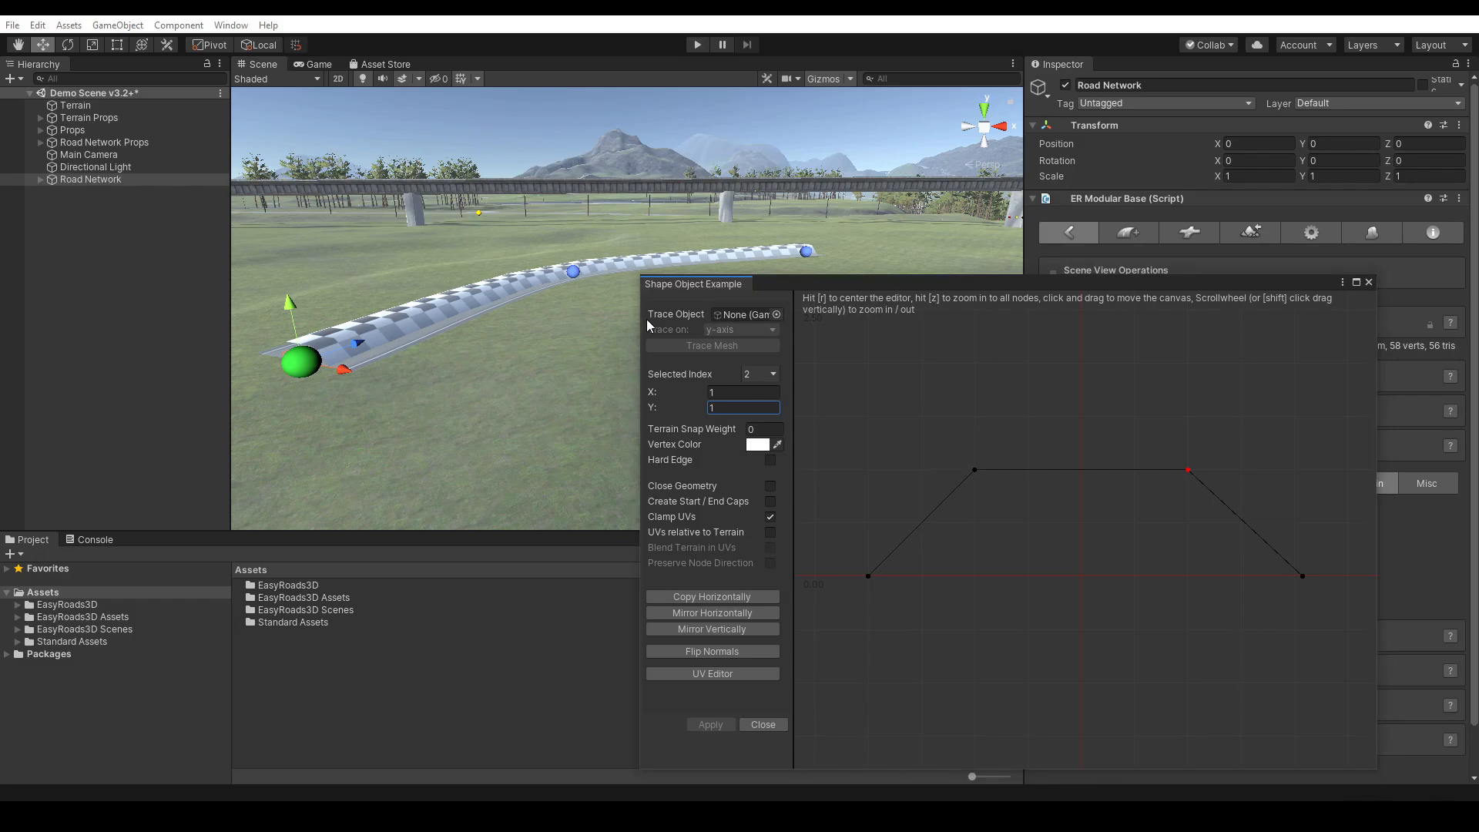
pyautogui.moveTo(908, 283); pyautogui.dragTo(604, 288)
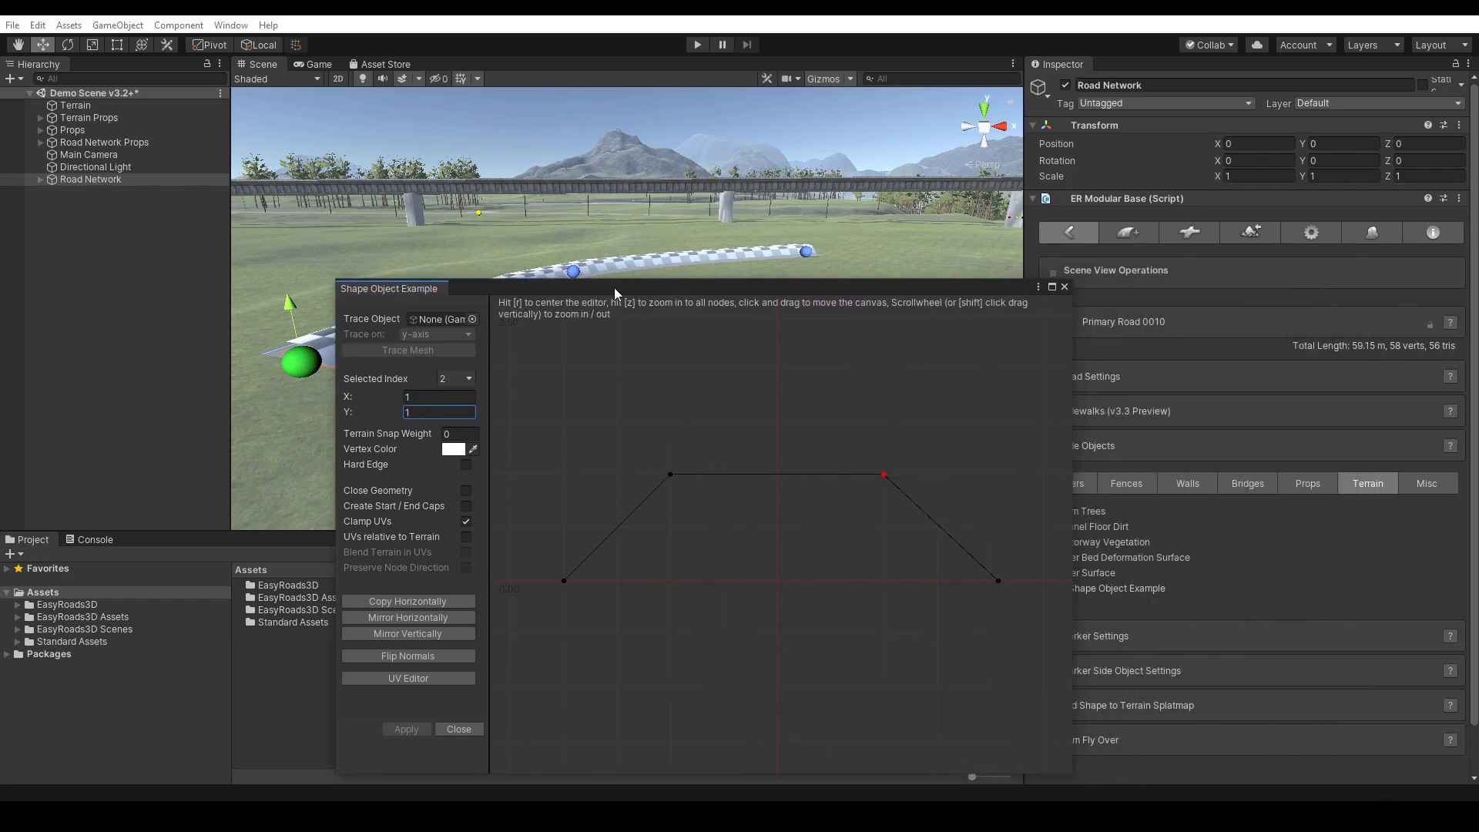
pyautogui.click(1372, 232)
pyautogui.moveTo(1011, 282); pyautogui.dragTo(924, 245)
pyautogui.scroll(-5, 1271, 416)
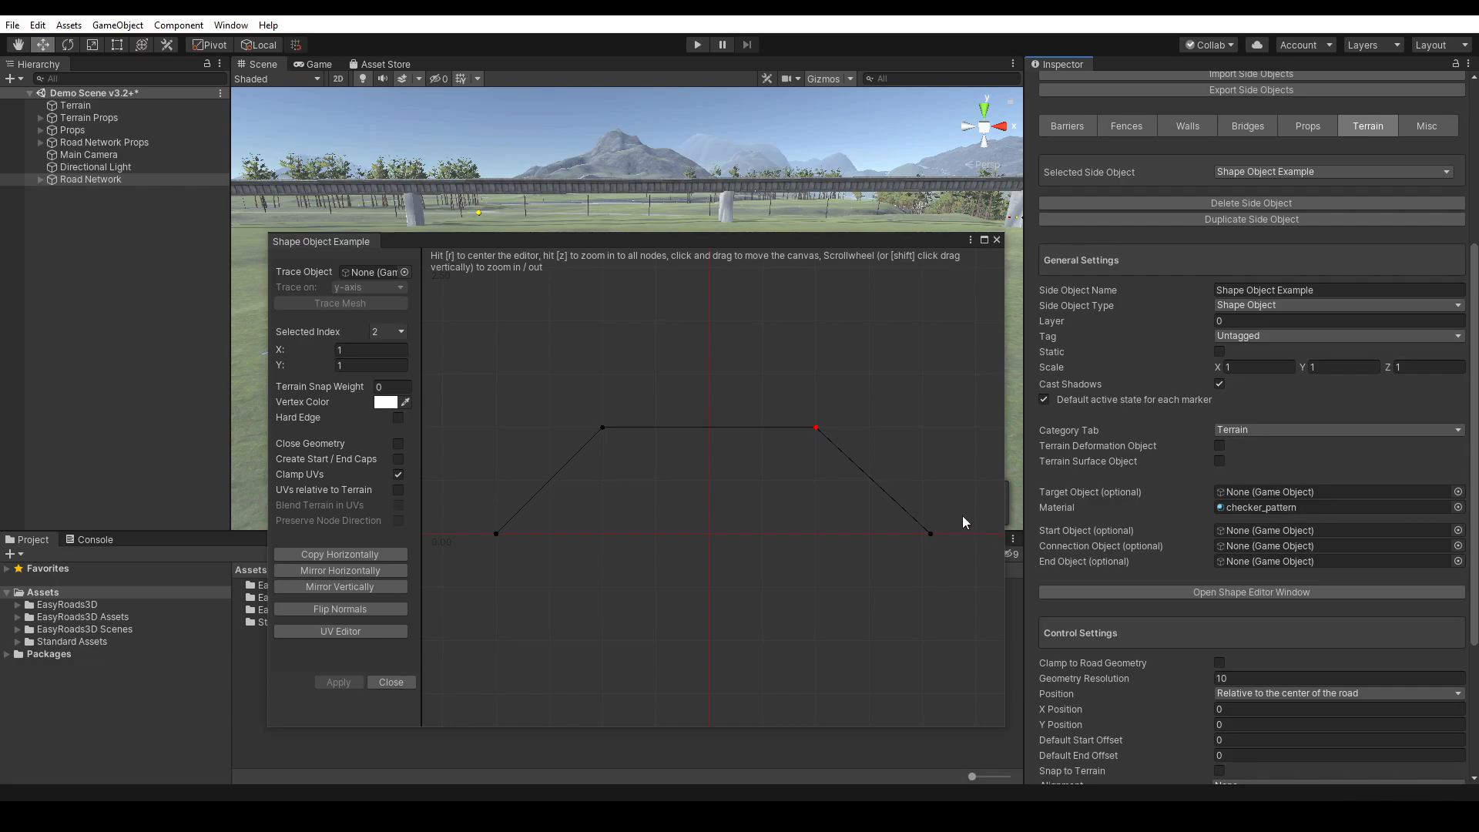
pyautogui.moveTo(588, 243); pyautogui.dragTo(635, 211)
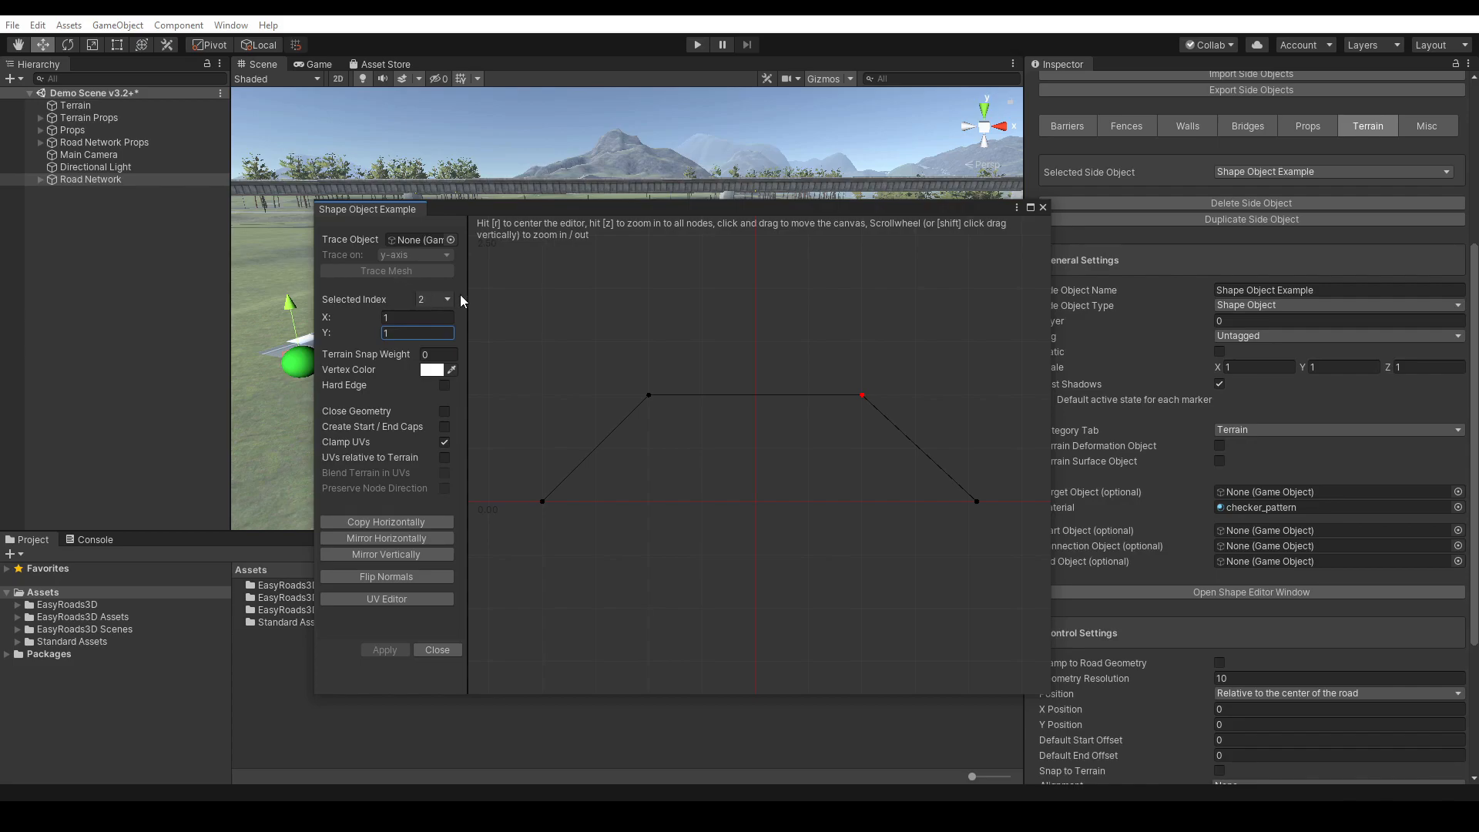
# - Deselect the node, enable Close Geometry for the profile, and disable it again
pyautogui.click(524, 320)
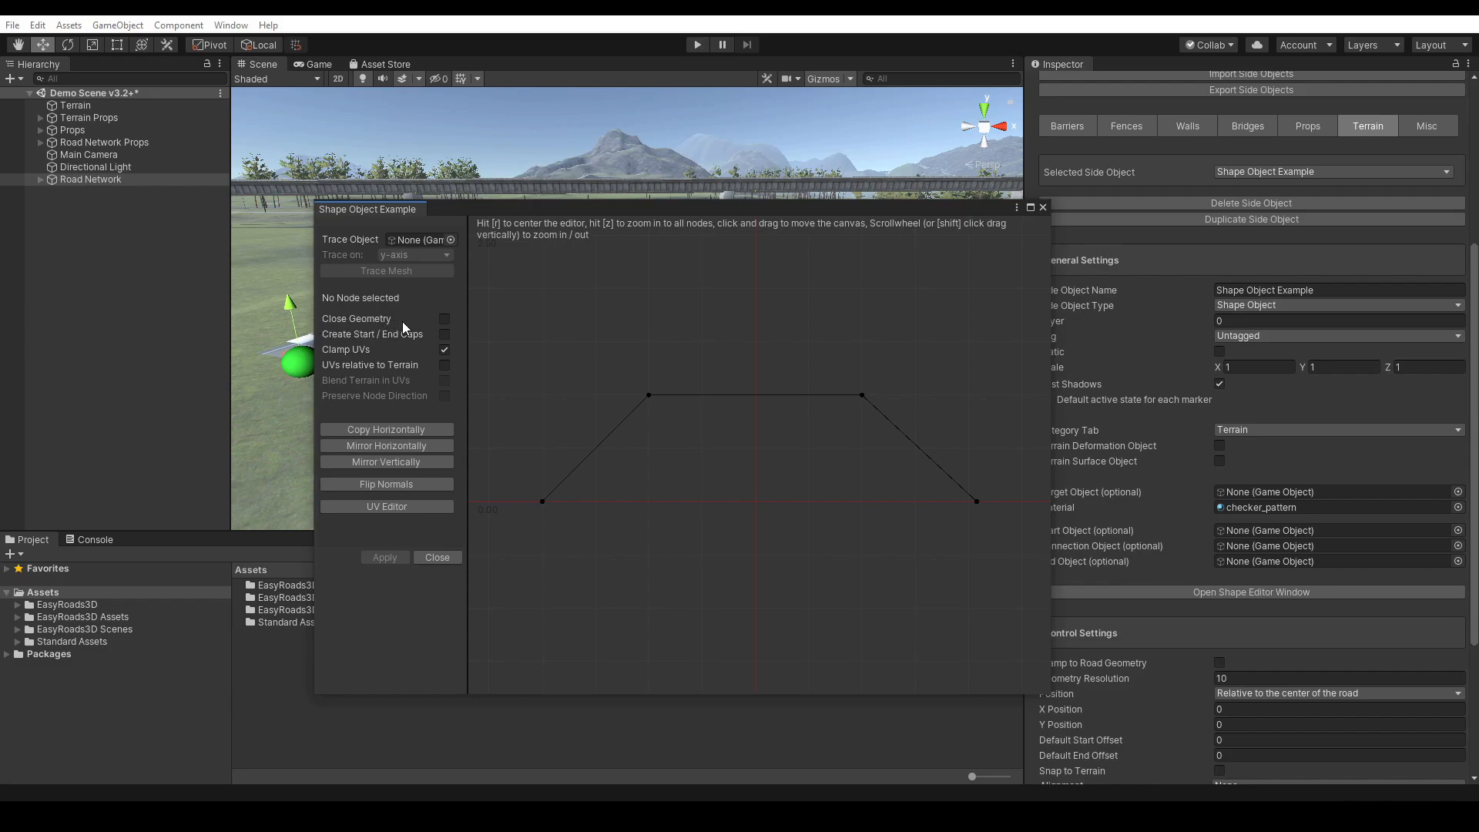
pyautogui.click(444, 319)
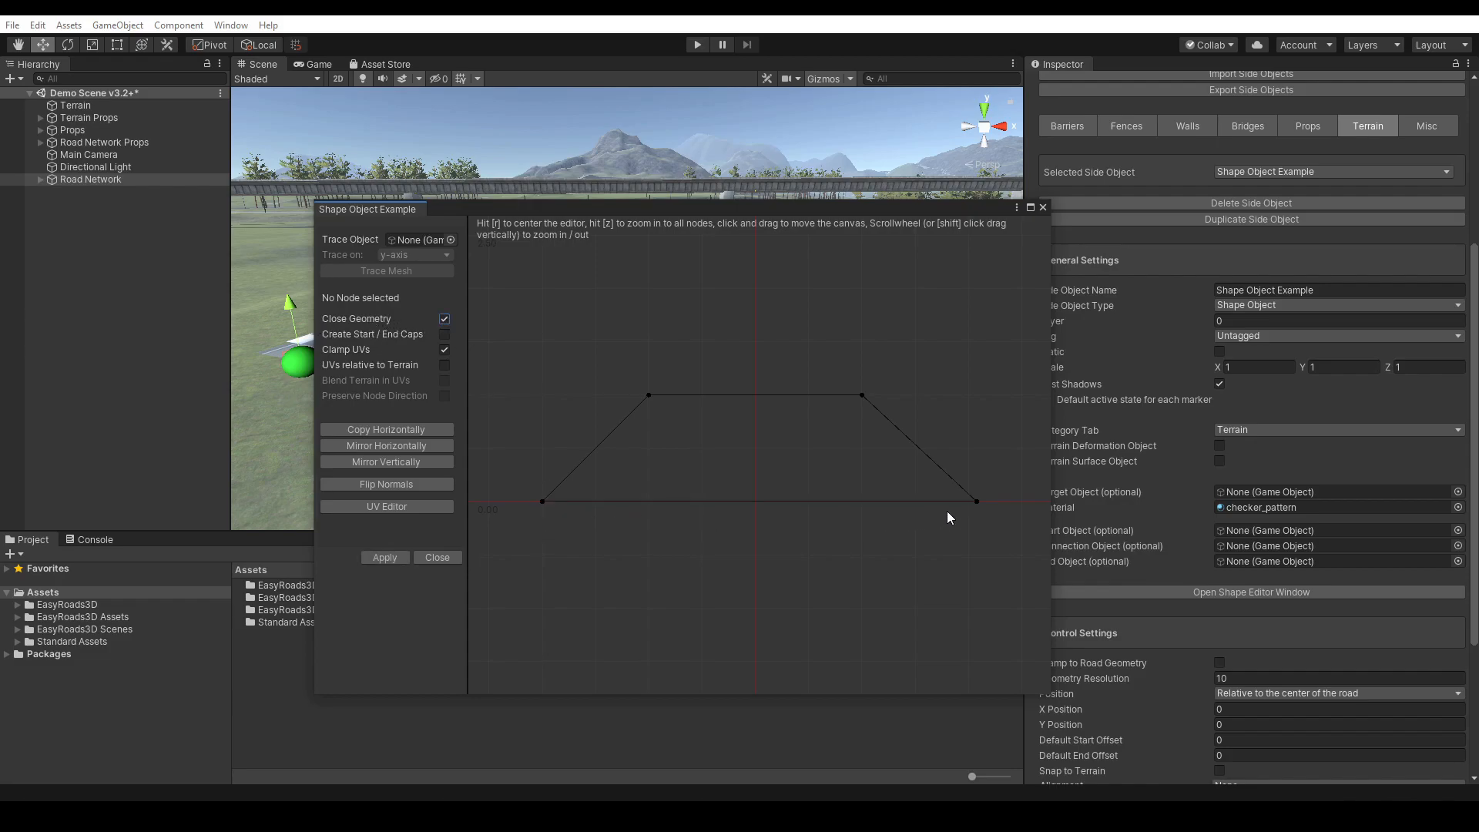
pyautogui.click(445, 320)
# - Enable Create Start / End Caps and apply it to the road's shape object, and disable it again with another apply
pyautogui.moveTo(553, 211); pyautogui.dragTo(792, 294)
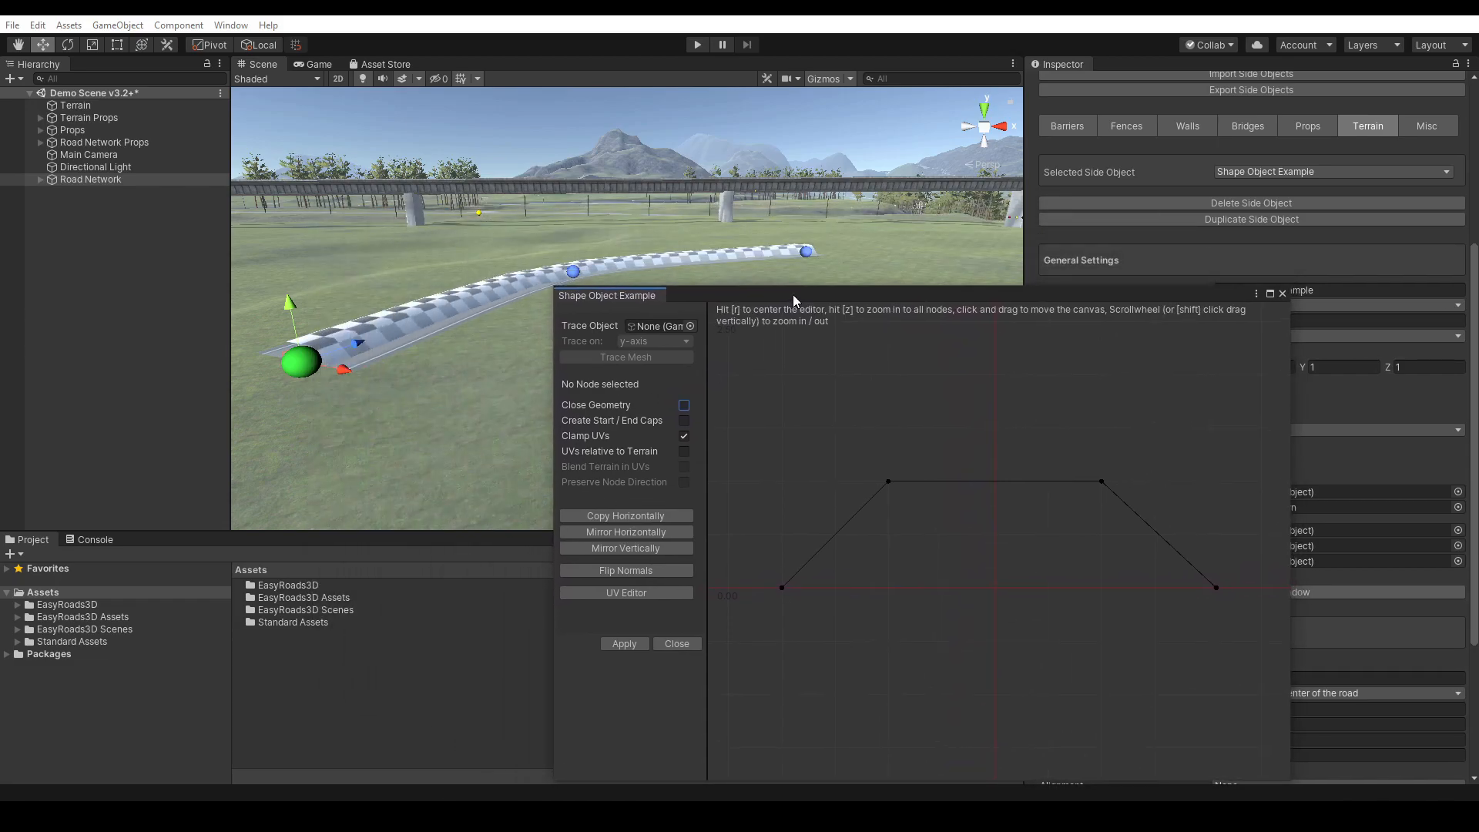
pyautogui.click(684, 422)
pyautogui.moveTo(437, 424); pyautogui.dragTo(454, 420, button='right')
pyautogui.moveTo(381, 439); pyautogui.dragTo(576, 428, button='middle')
pyautogui.click(622, 645)
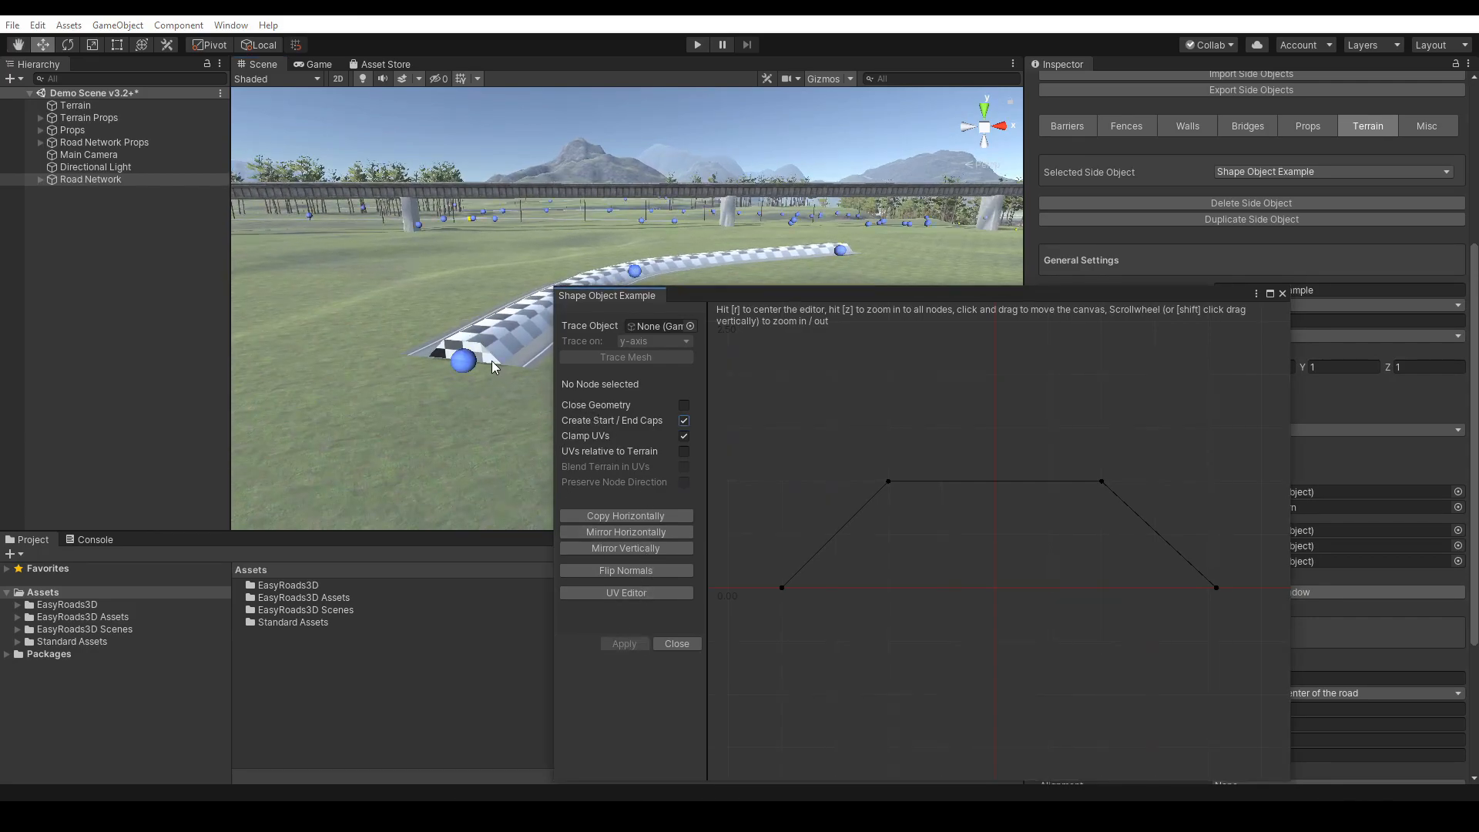
pyautogui.click(683, 421)
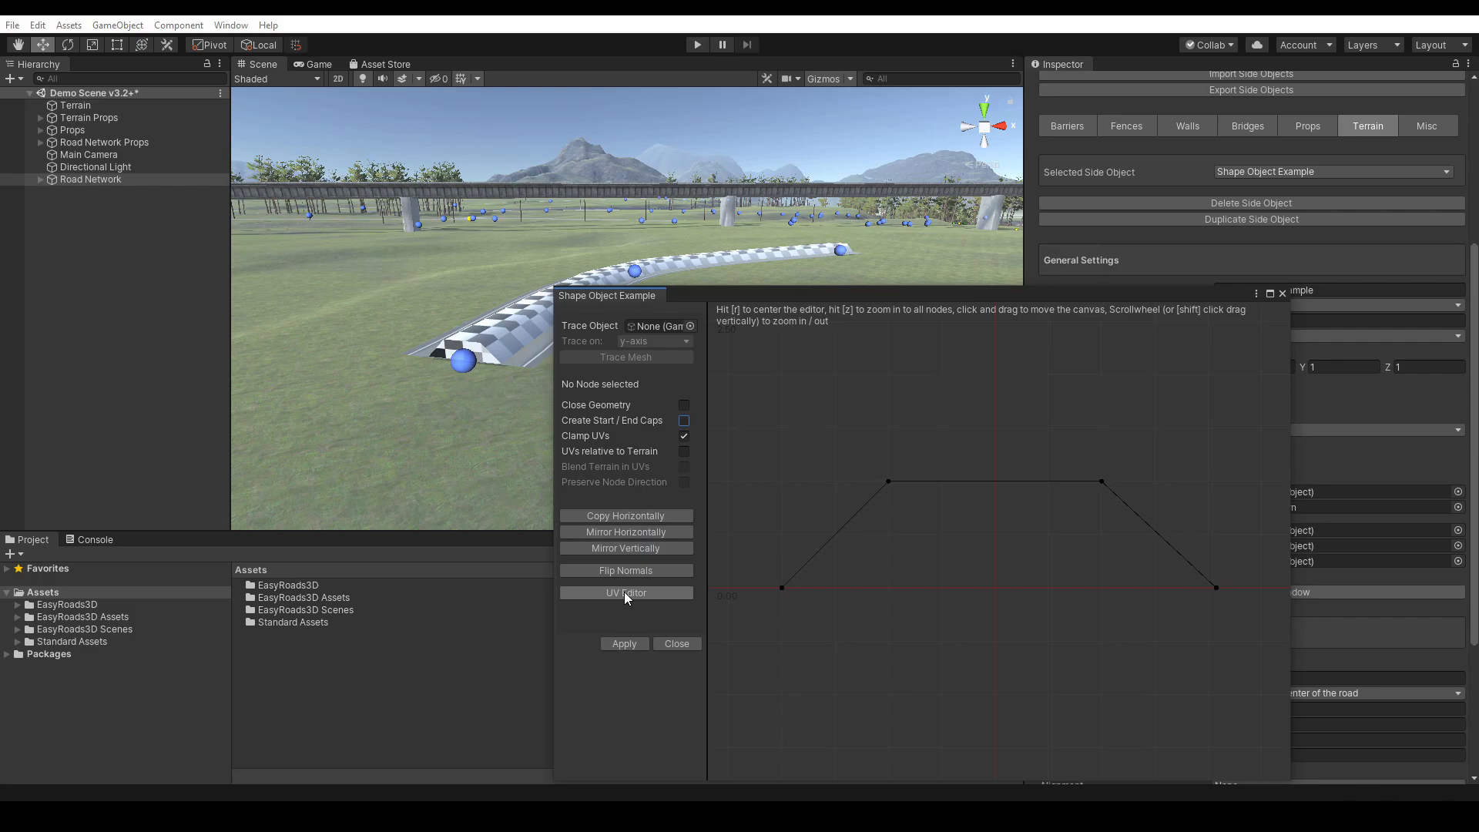
pyautogui.click(618, 639)
# - Disable Clamp UVs for the shape and enable it again
pyautogui.moveTo(776, 294); pyautogui.dragTo(848, 289)
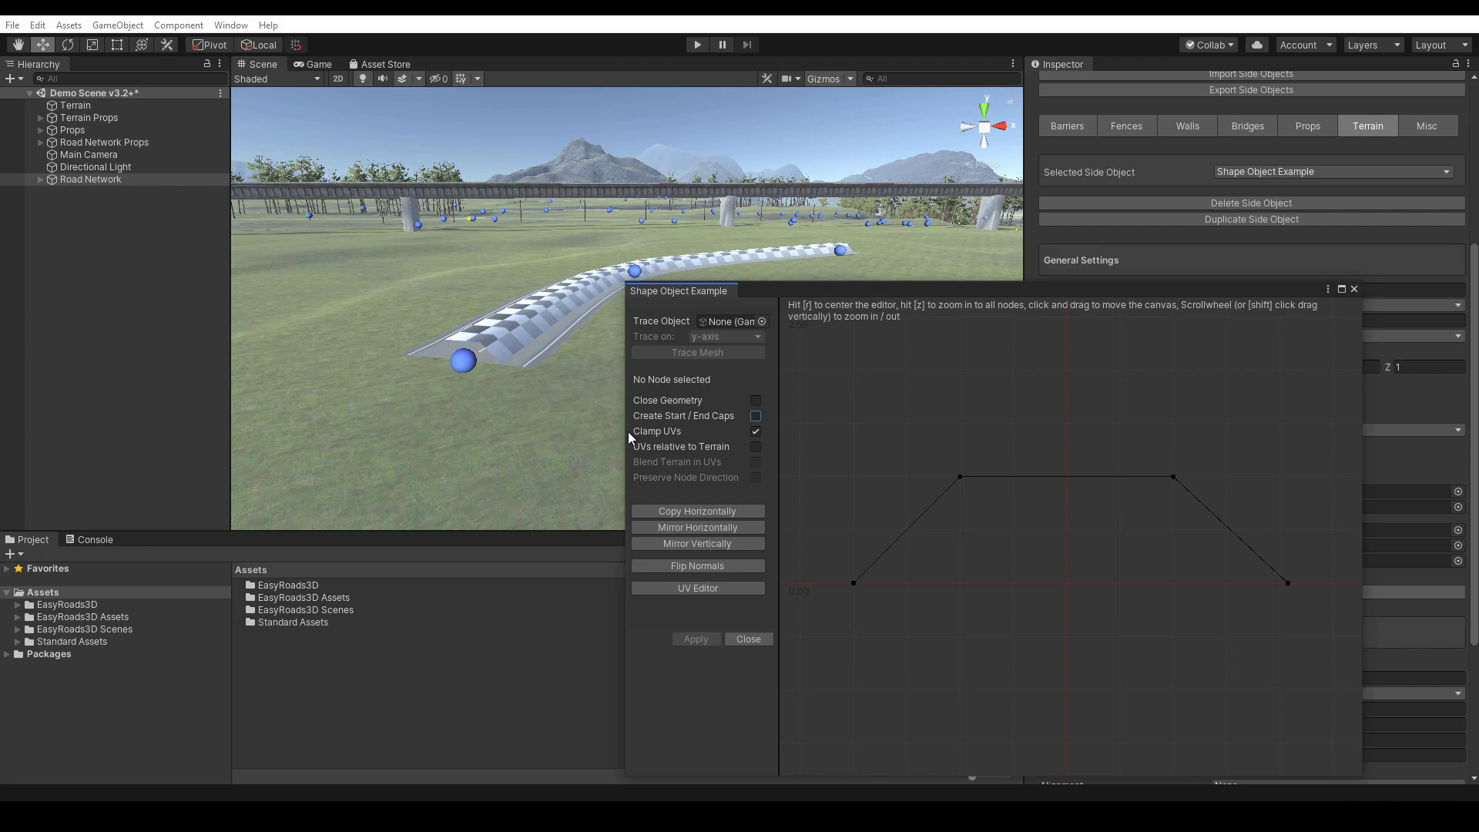
pyautogui.click(756, 432)
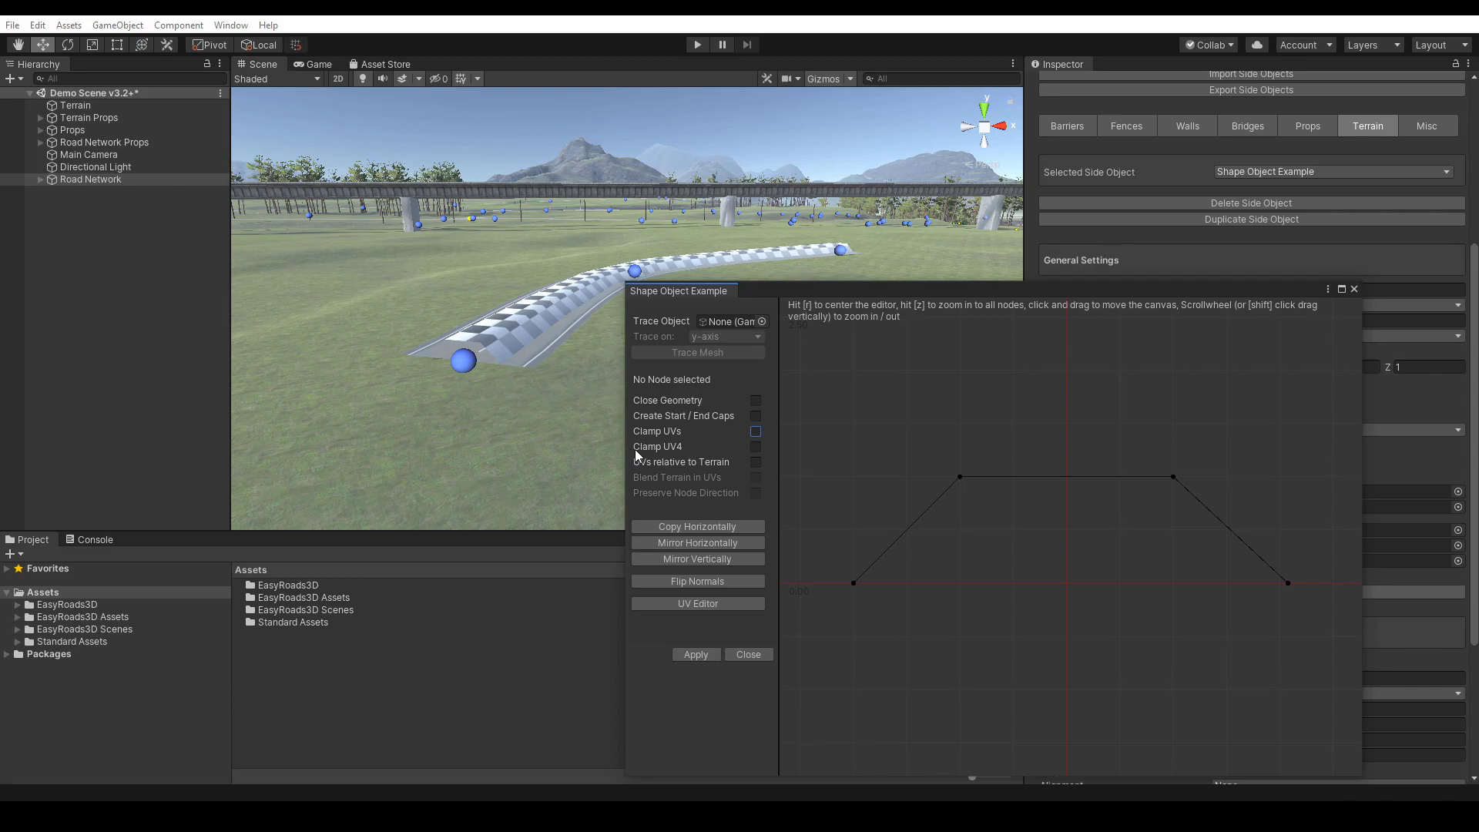
pyautogui.click(755, 432)
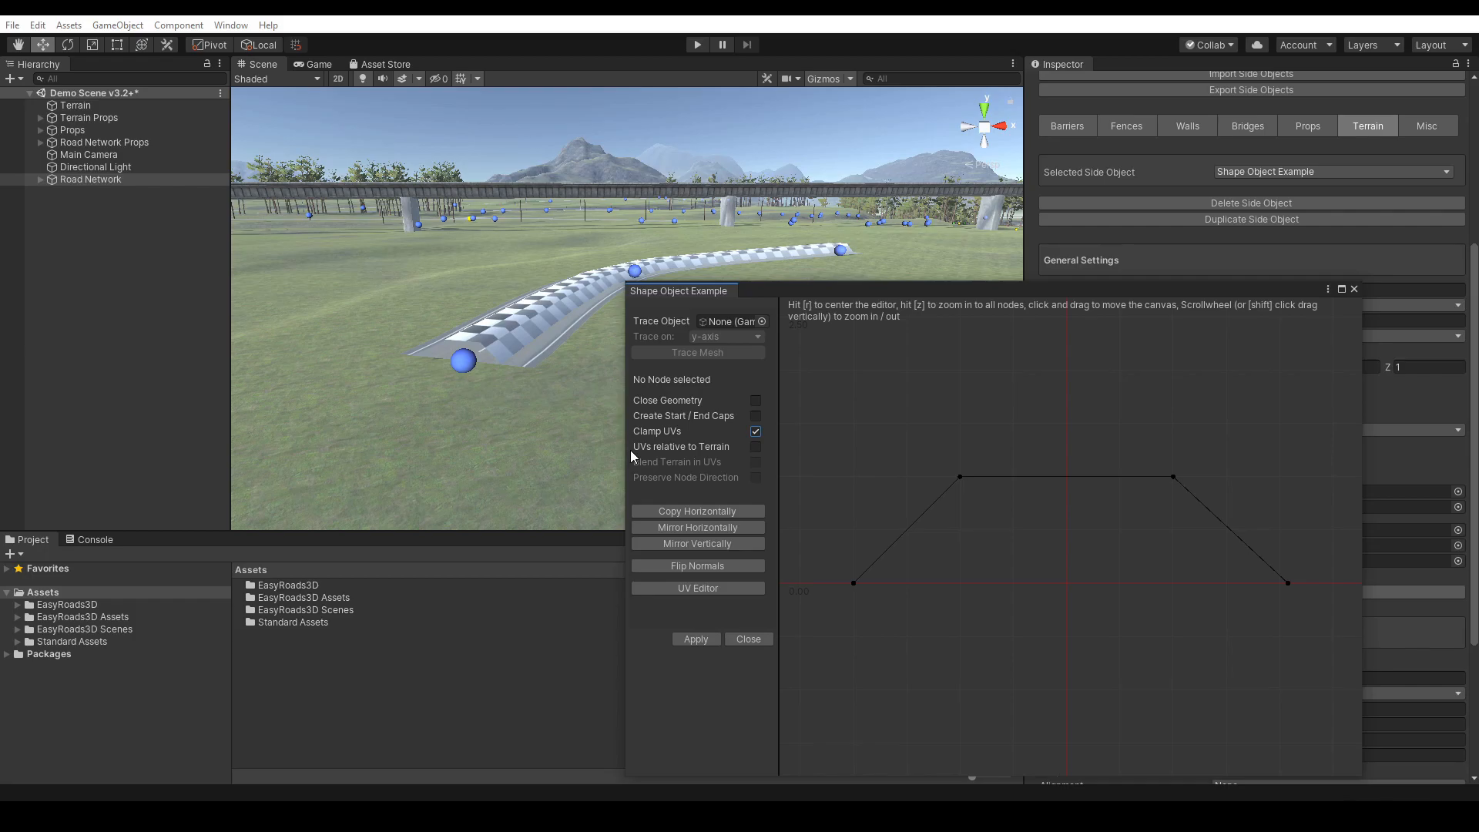
# - Switch to the Tunnel Floor Dirt side object, saving the changes made to the Shape Object Example
pyautogui.moveTo(1040, 291); pyautogui.dragTo(657, 302)
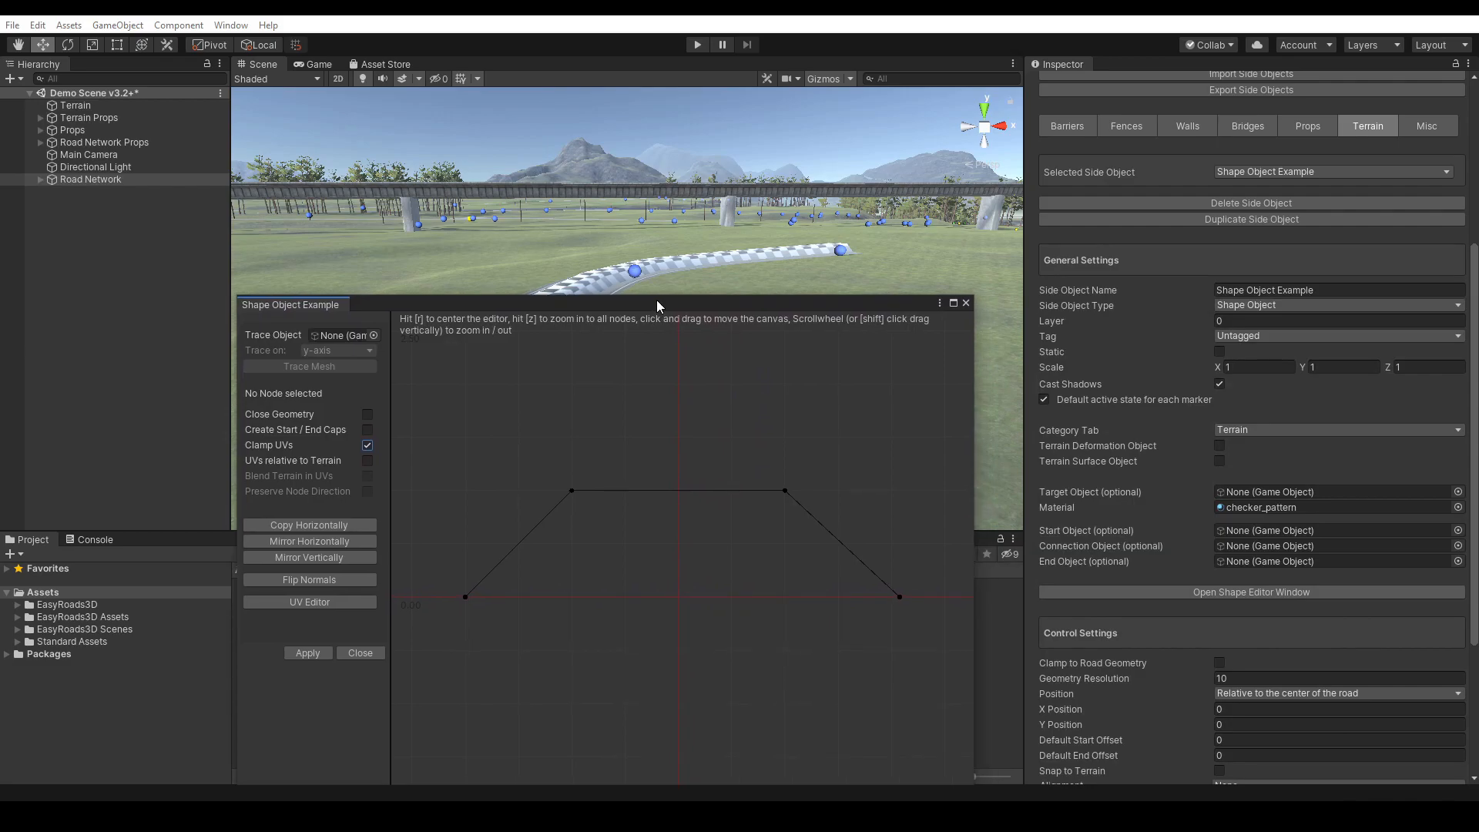
pyautogui.click(1297, 173)
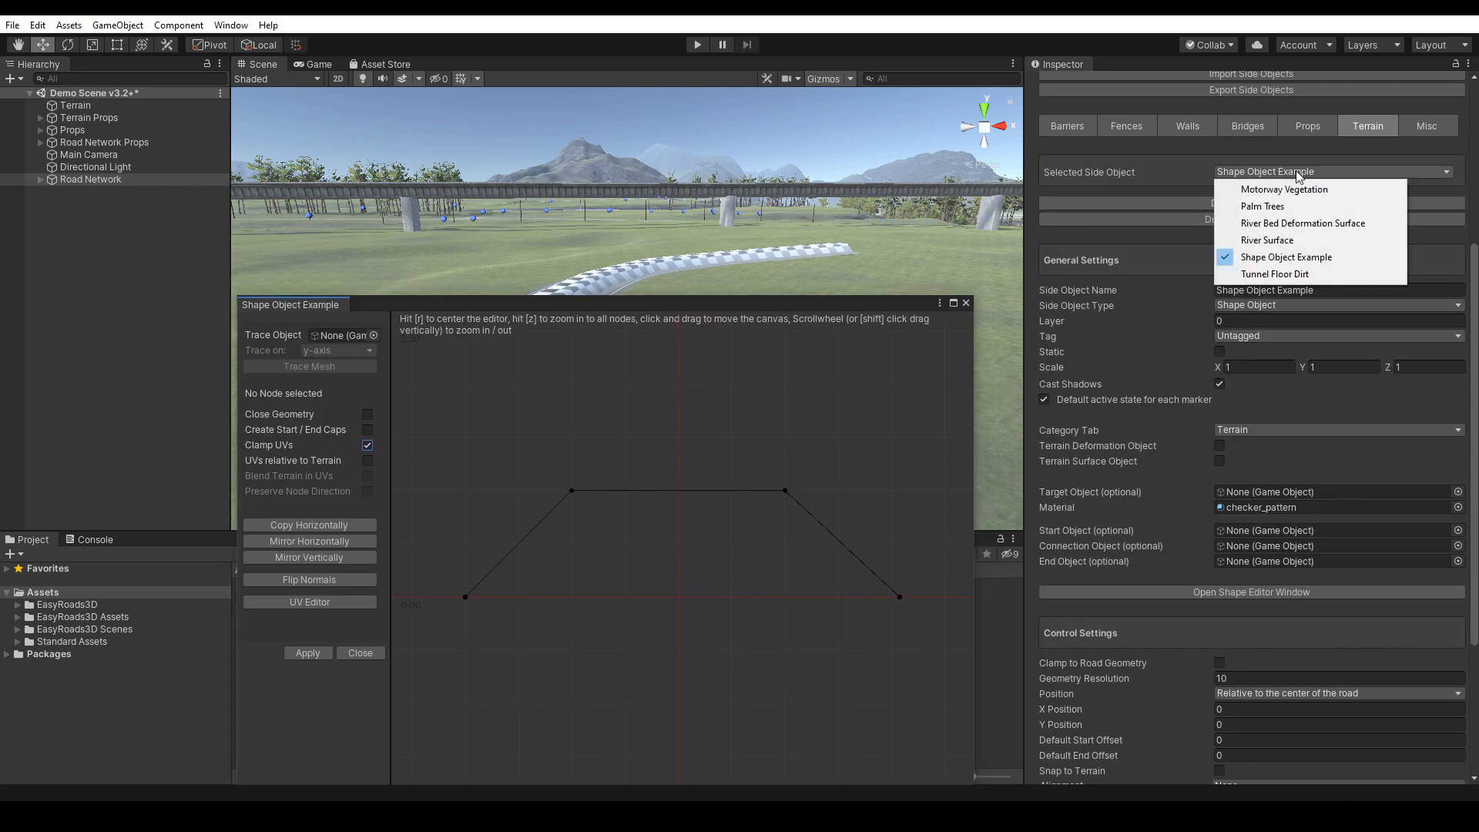
pyautogui.click(1297, 275)
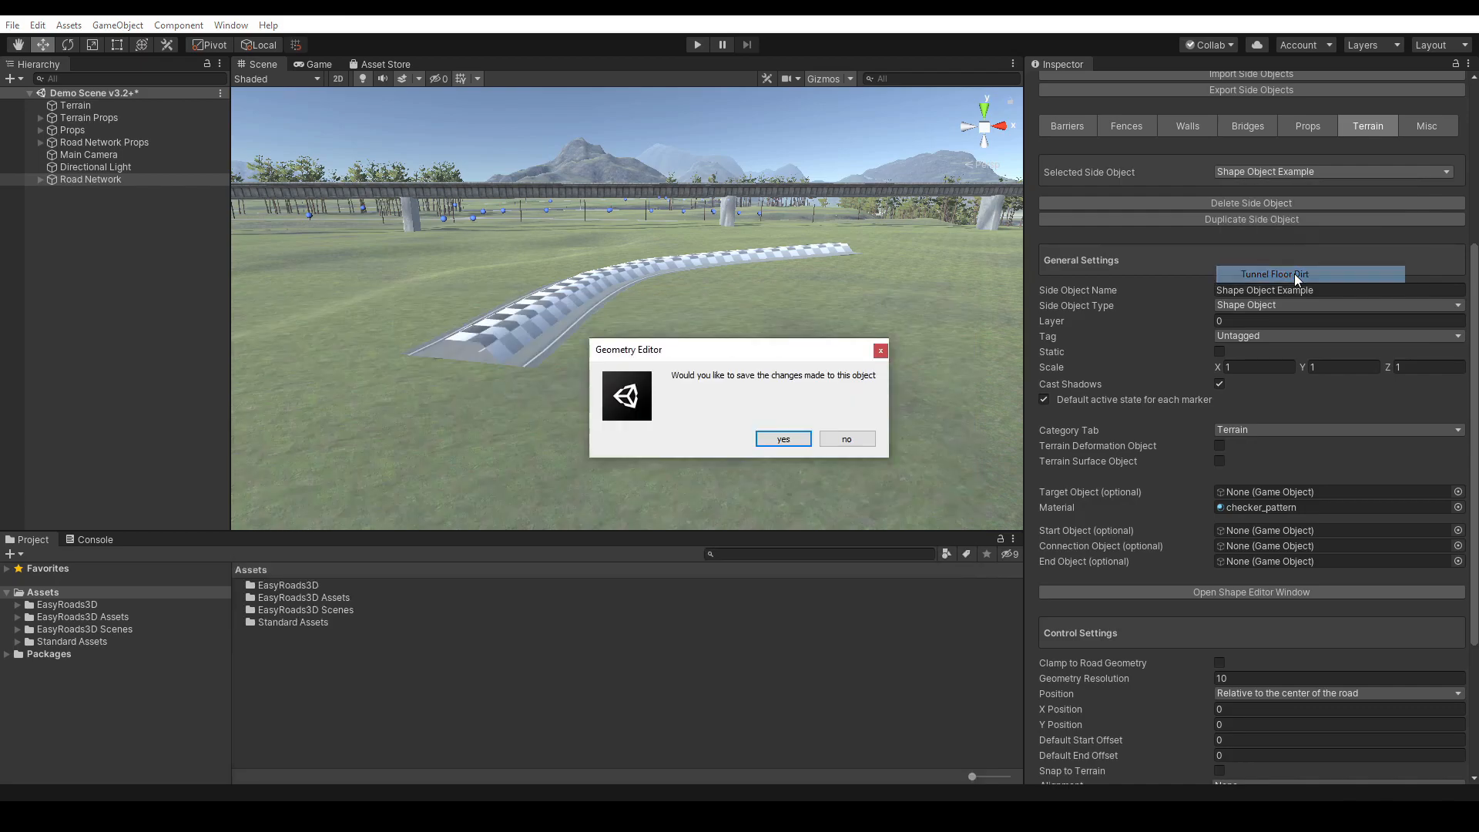
pyautogui.click(783, 441)
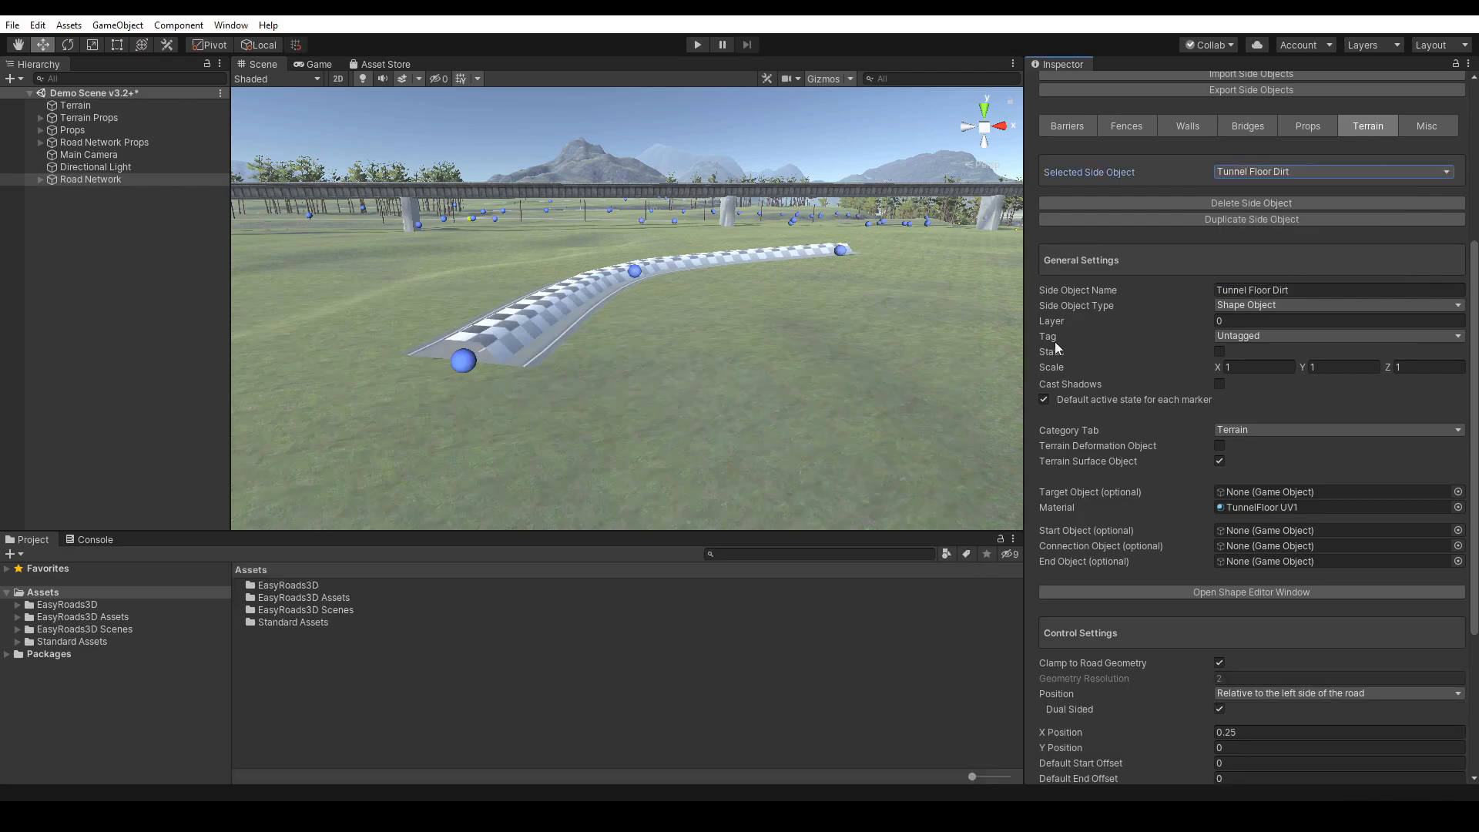
# - Open the Tunnel Floor Dirt shape editor to examine its UVs relative to Terrain setting and inspect the floor at the tunnel entrance
pyautogui.click(1264, 590)
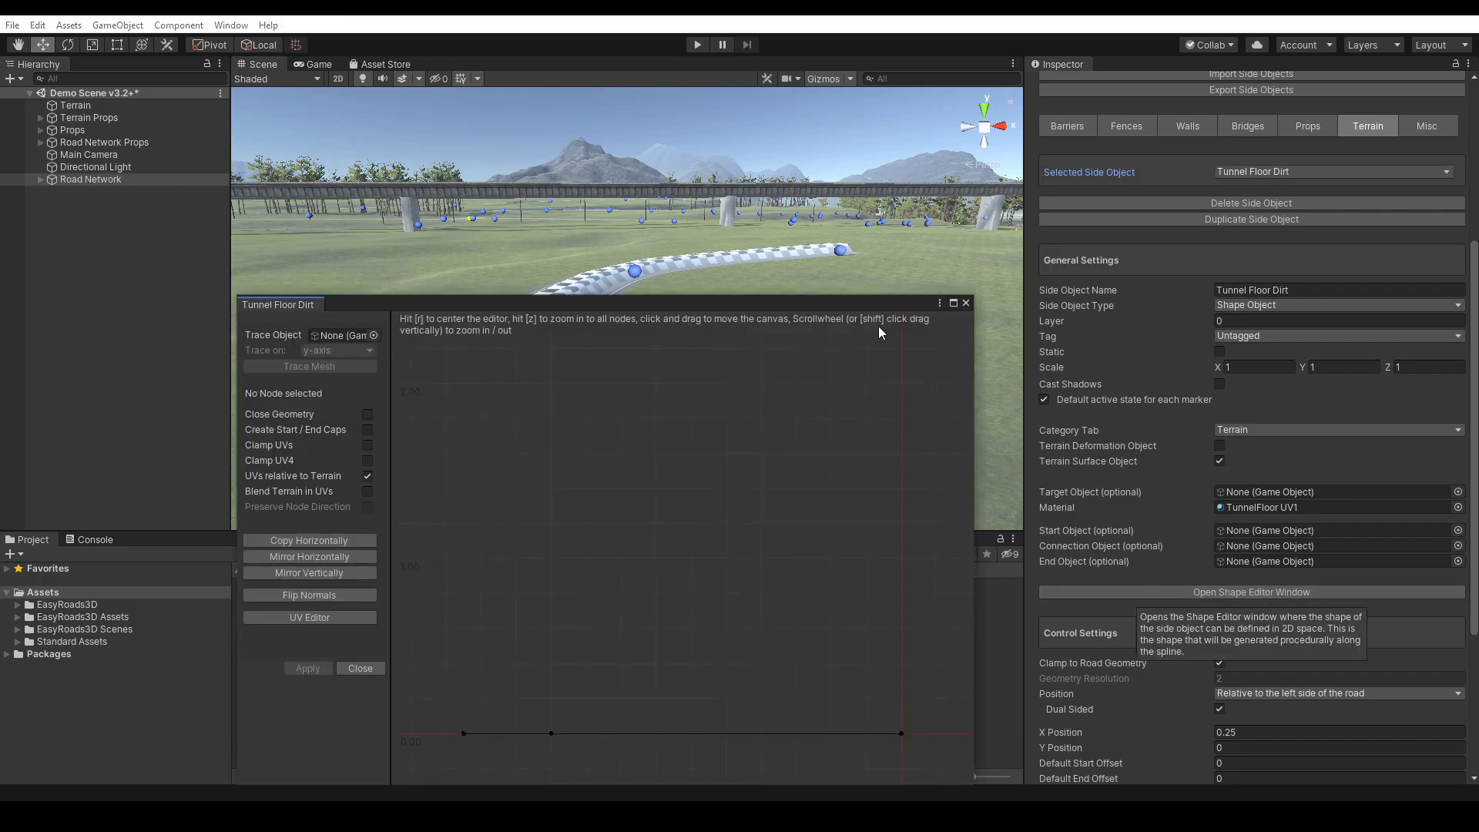
pyautogui.moveTo(814, 304); pyautogui.dragTo(828, 134)
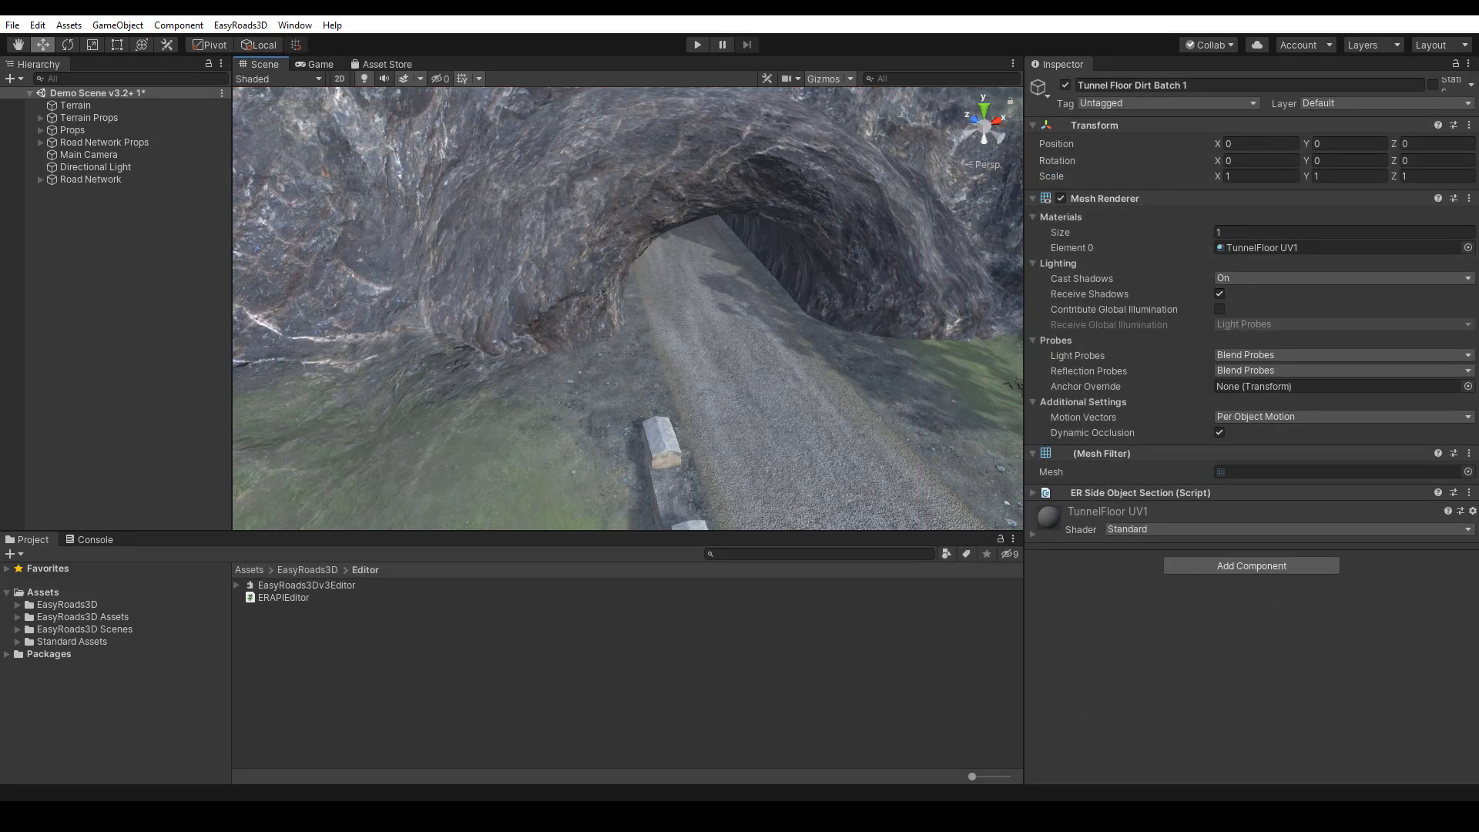
pyautogui.scroll(5, 628, 309)
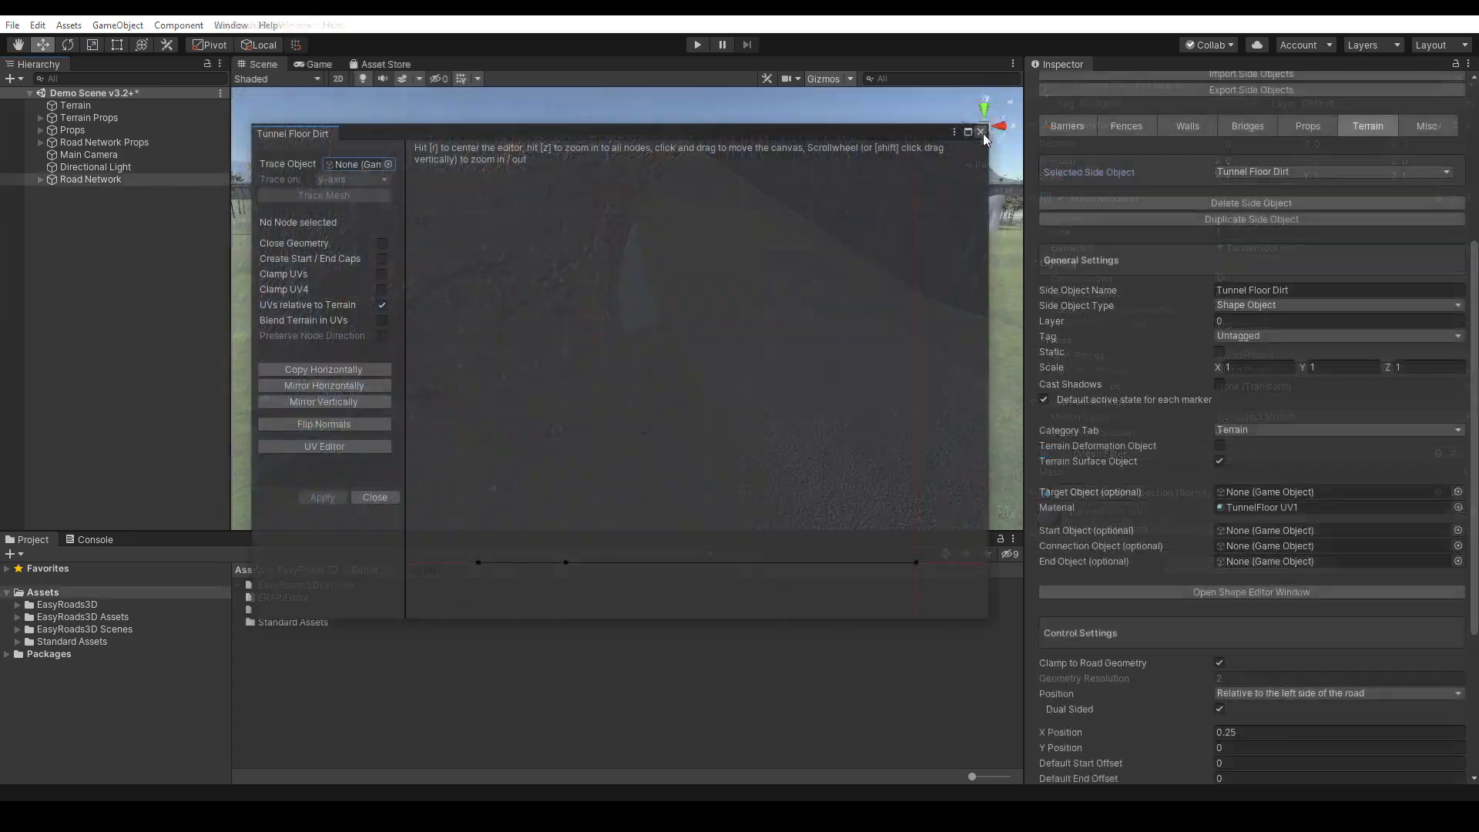
# - Close the Tunnel Floor Dirt shape editor and reopen the one for Shape Object Example to view its profile
pyautogui.click(983, 132)
pyautogui.click(1268, 173)
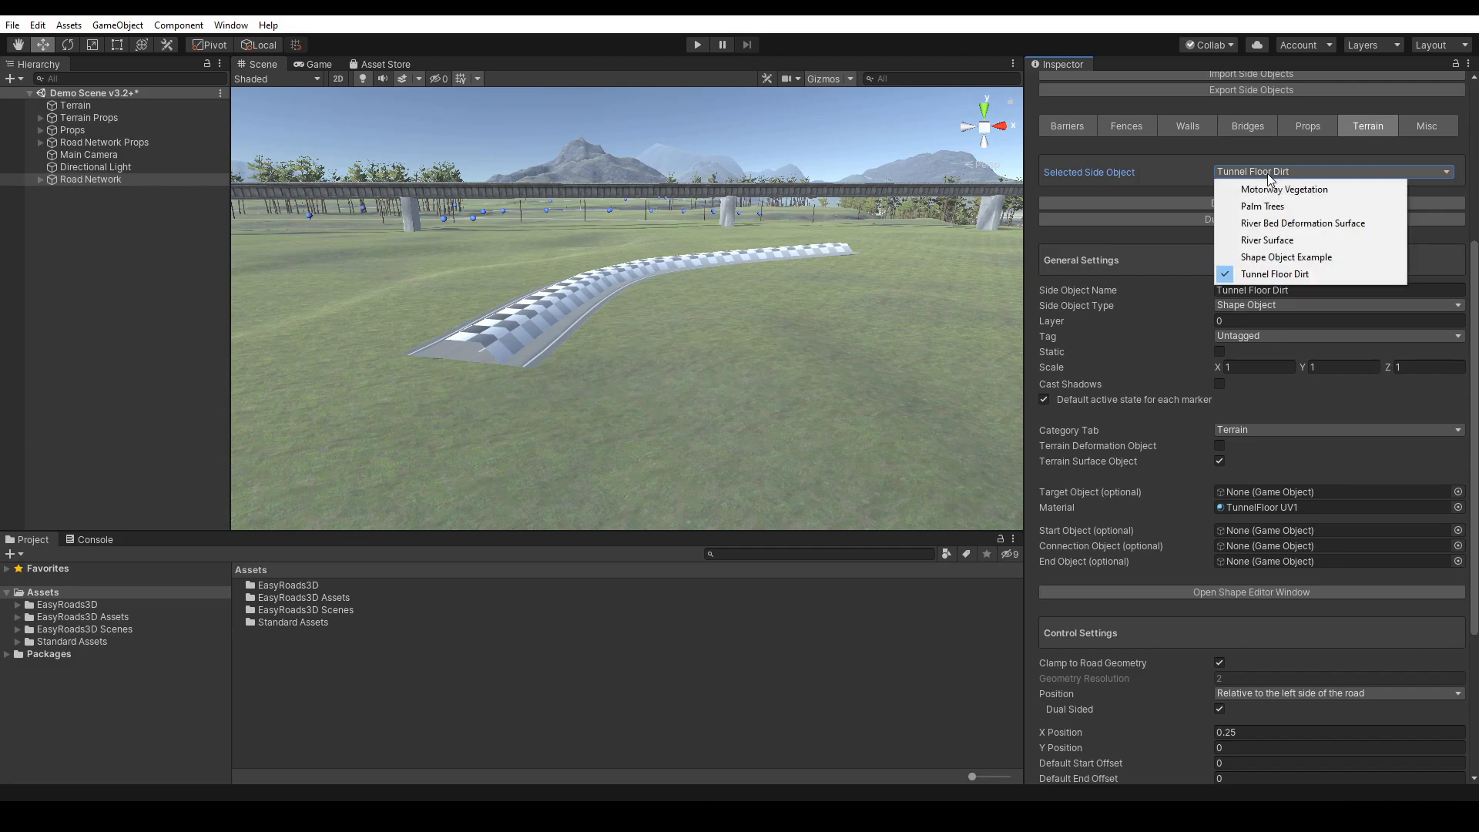
pyautogui.click(1278, 256)
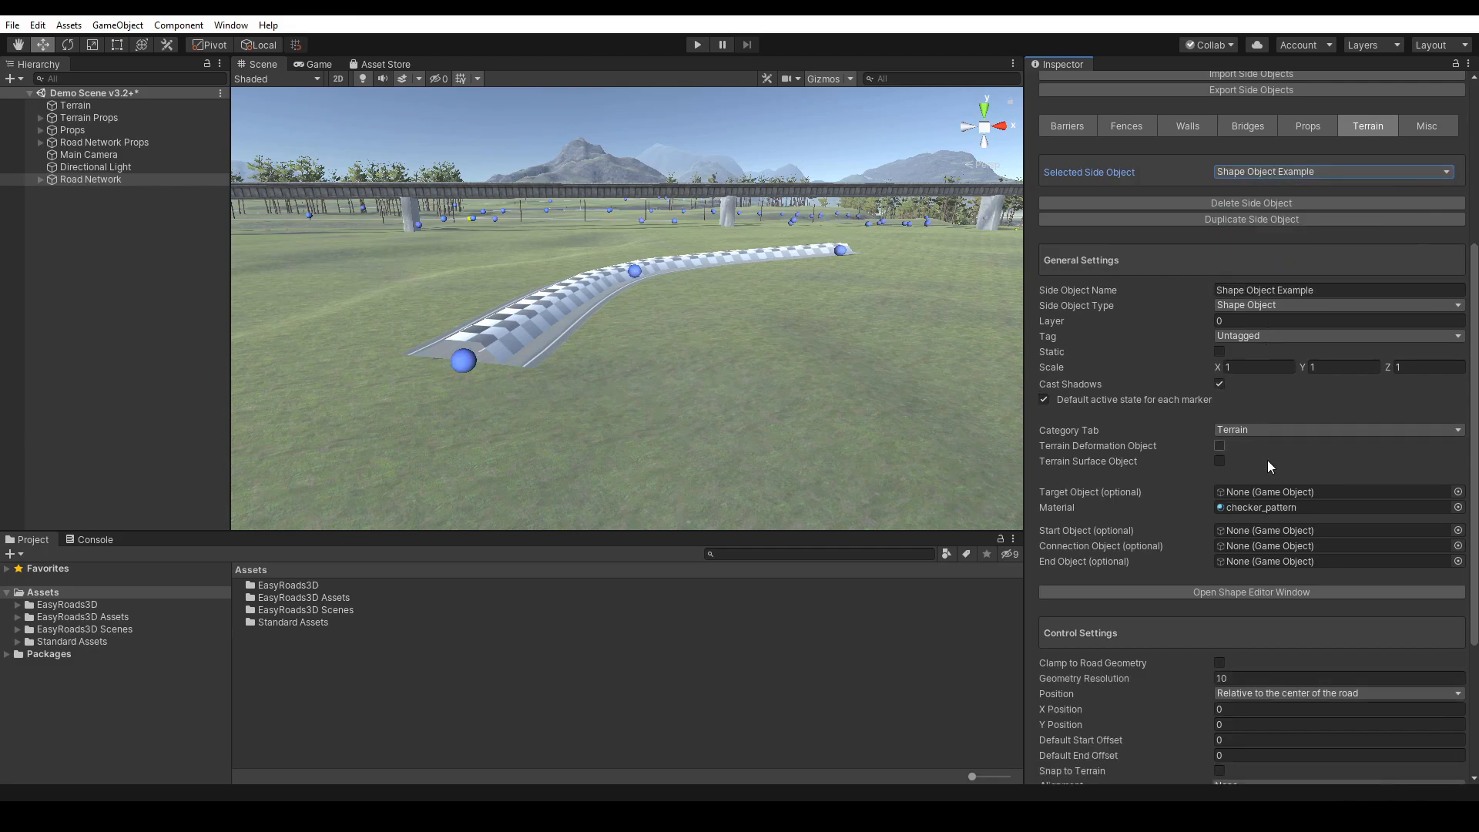
pyautogui.click(1259, 592)
pyautogui.moveTo(685, 132); pyautogui.dragTo(973, 251)
pyautogui.moveTo(936, 486); pyautogui.dragTo(928, 352)
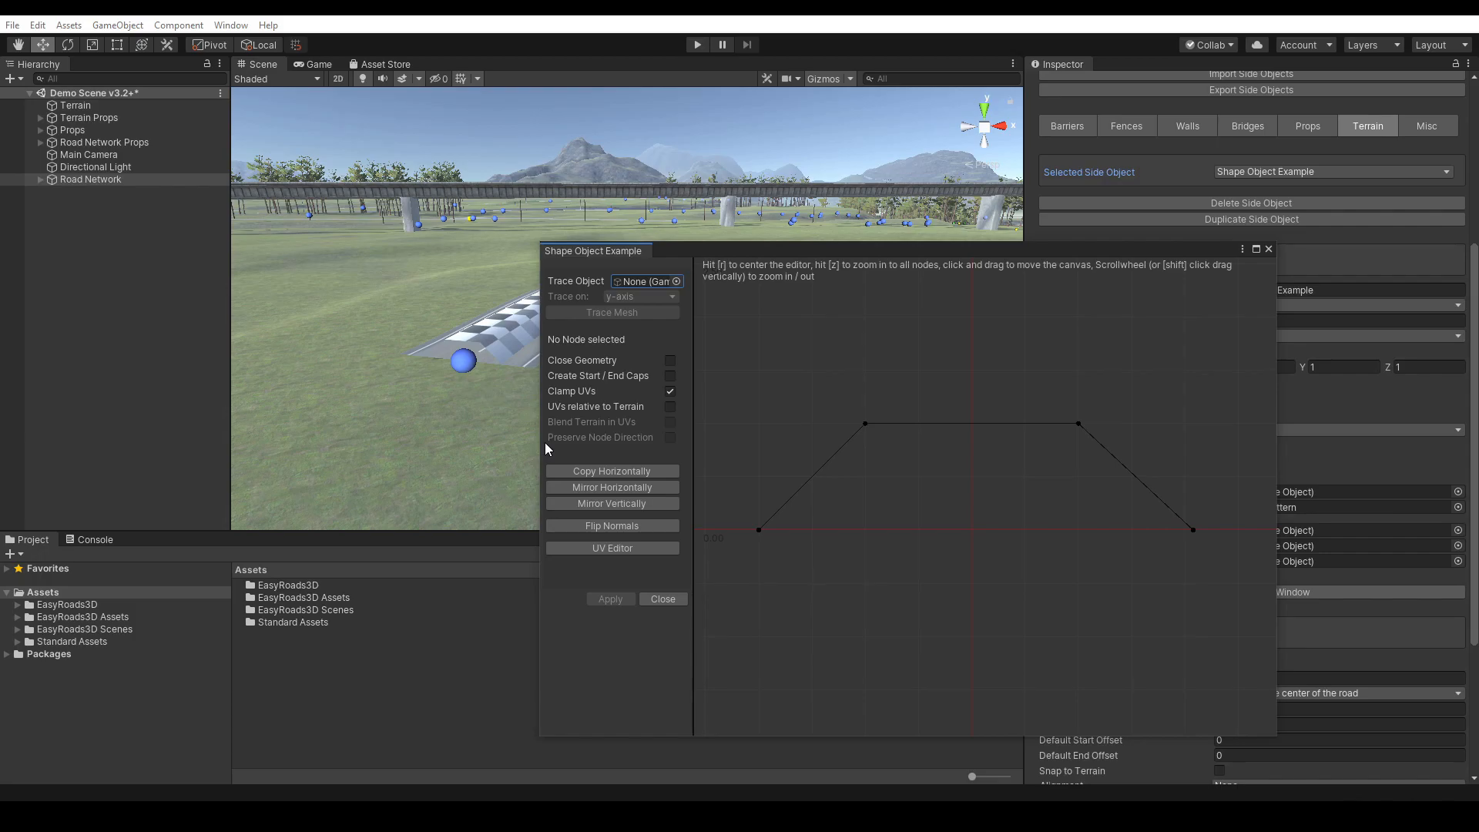
pyautogui.moveTo(1079, 484); pyautogui.dragTo(973, 456)
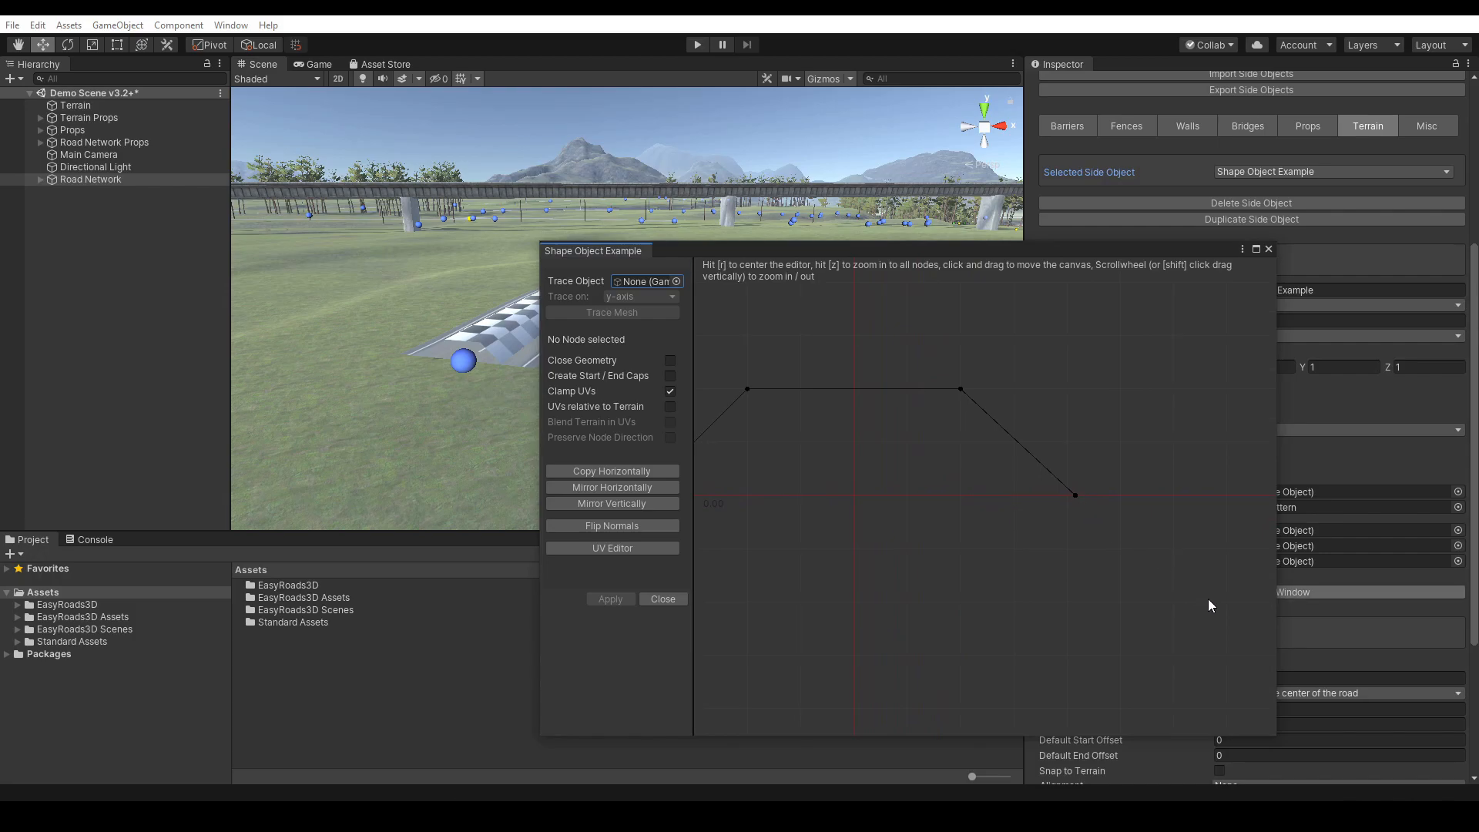
# - Open the shape editor of the Retaining Wall side object and examine its Preserve Node Direction setting and profile
pyautogui.click(1269, 249)
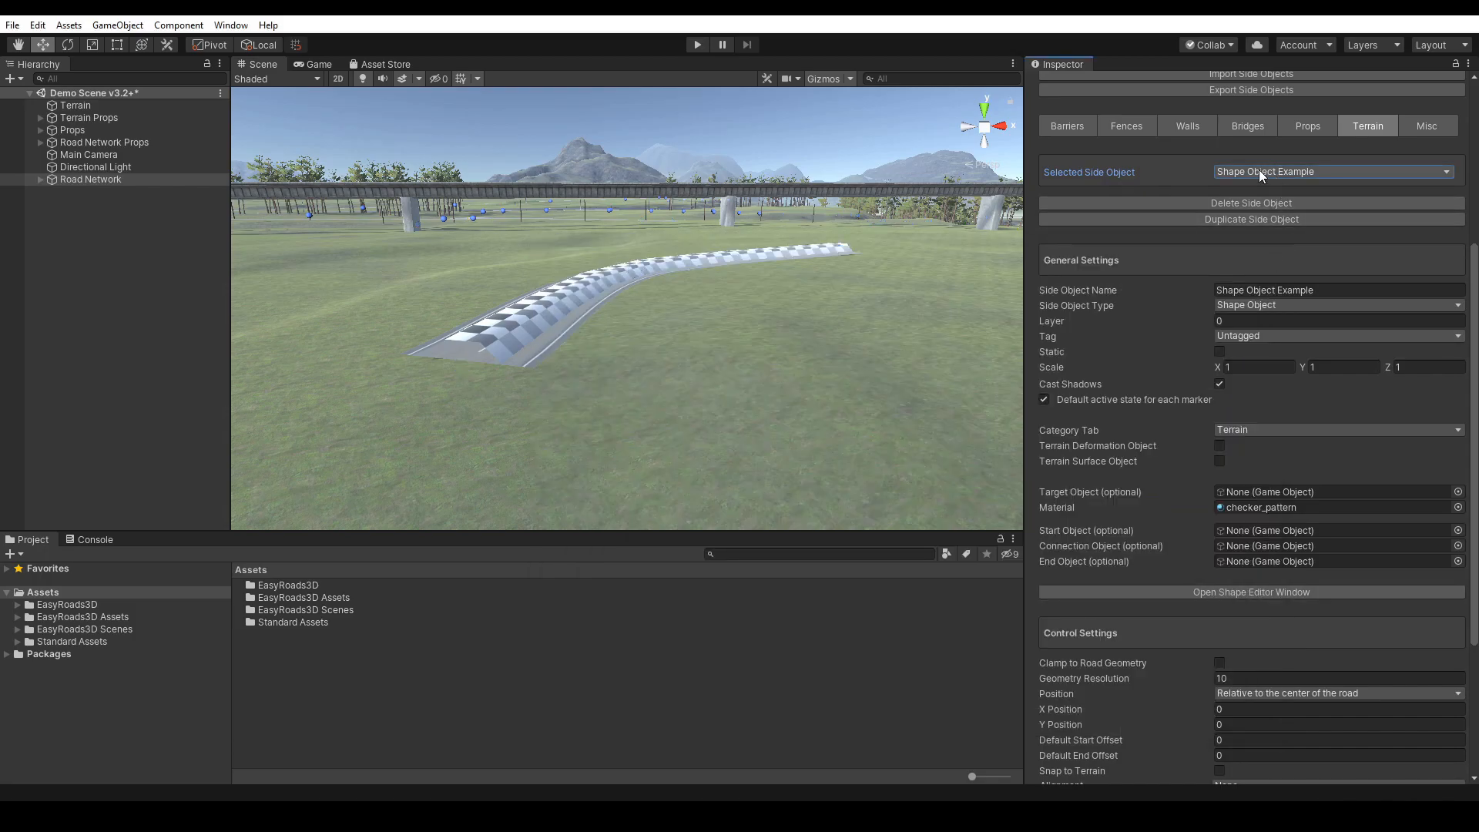
pyautogui.click(1179, 125)
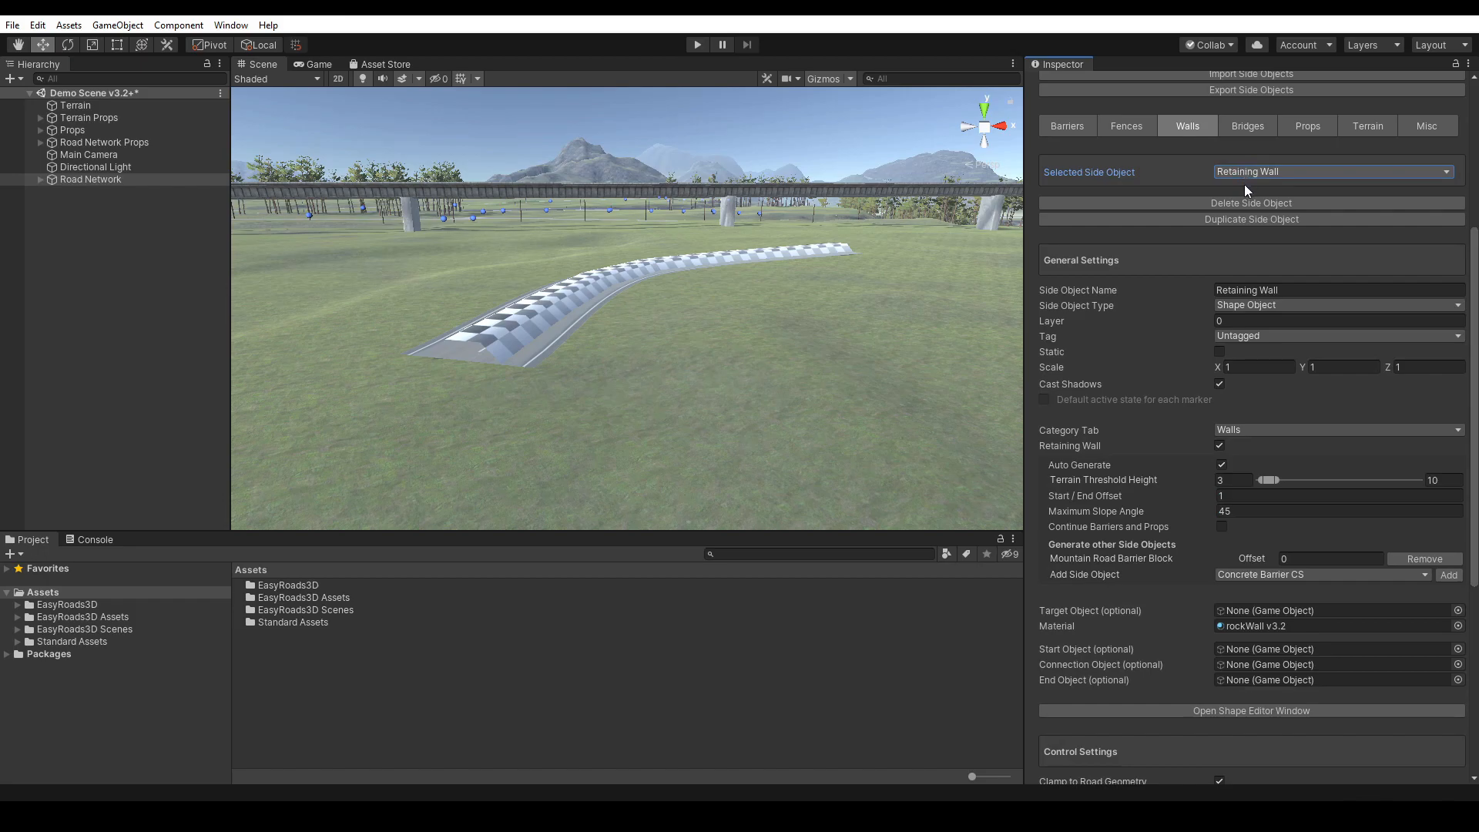
pyautogui.click(1237, 711)
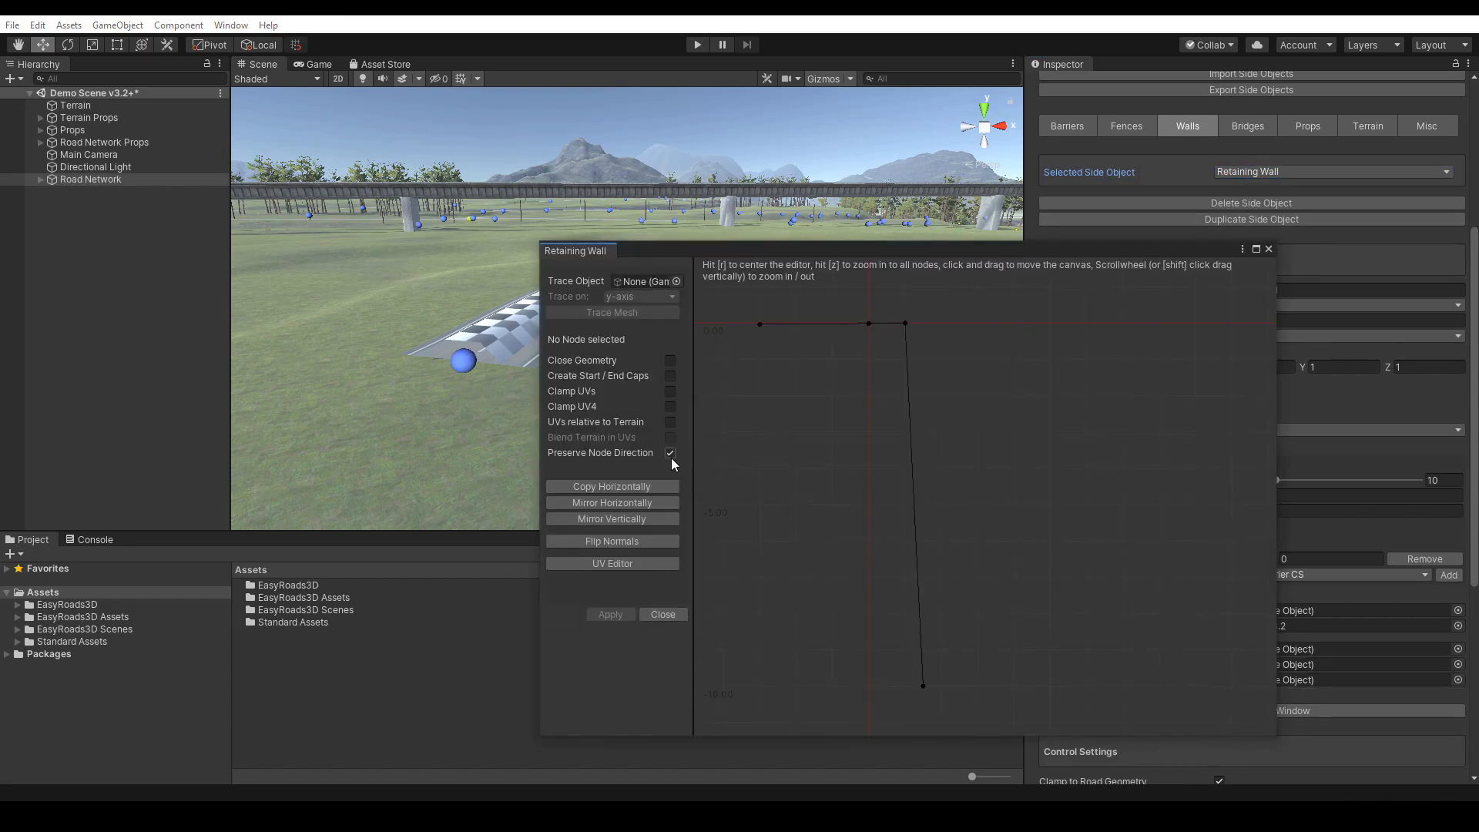
pyautogui.moveTo(951, 681); pyautogui.dragTo(983, 642)
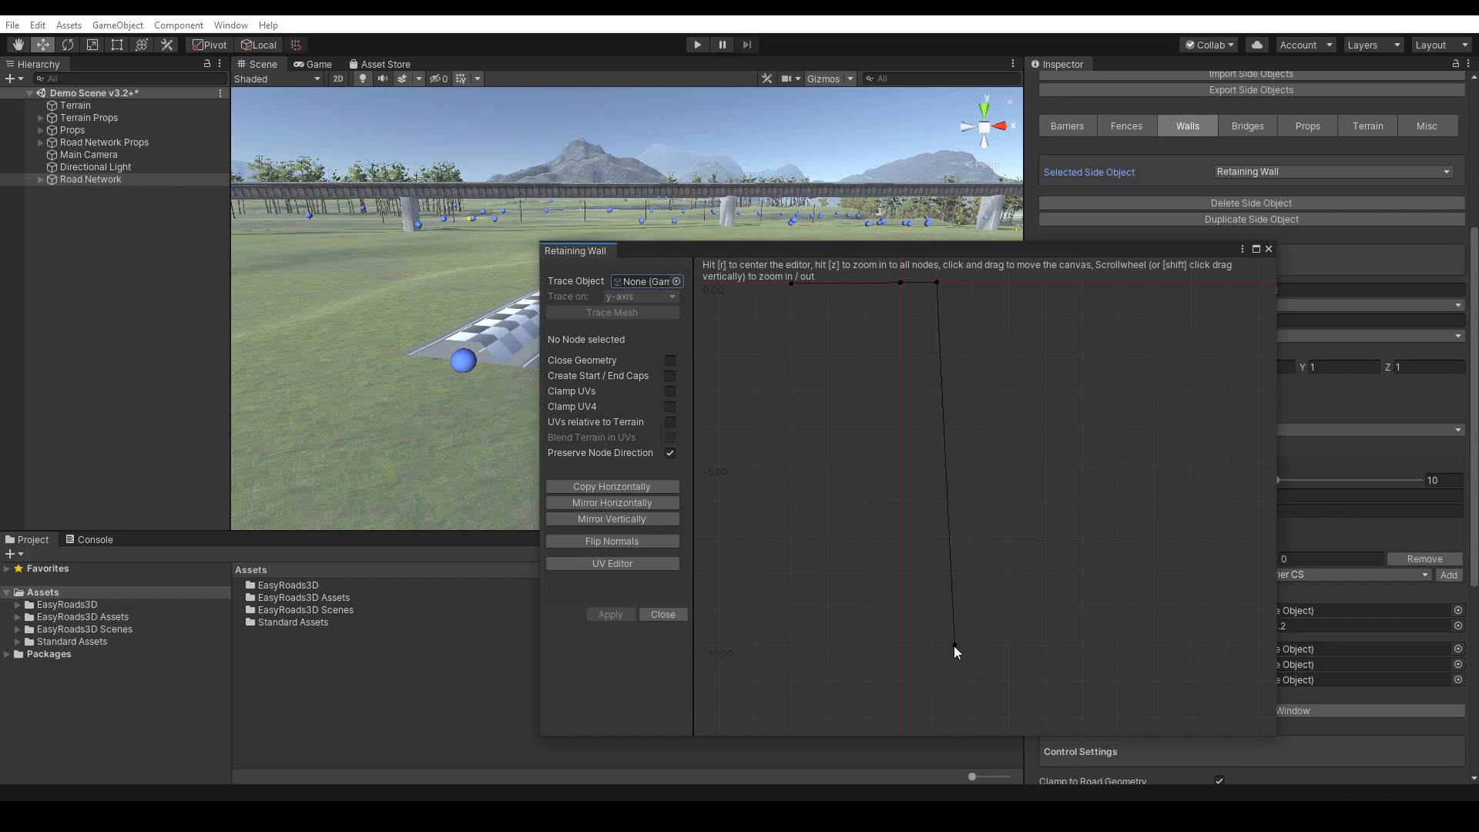
# - Close the Retaining Wall shape editor and reopen the one for the Shape Object Example terrain side object
pyautogui.click(1268, 248)
pyautogui.click(1374, 125)
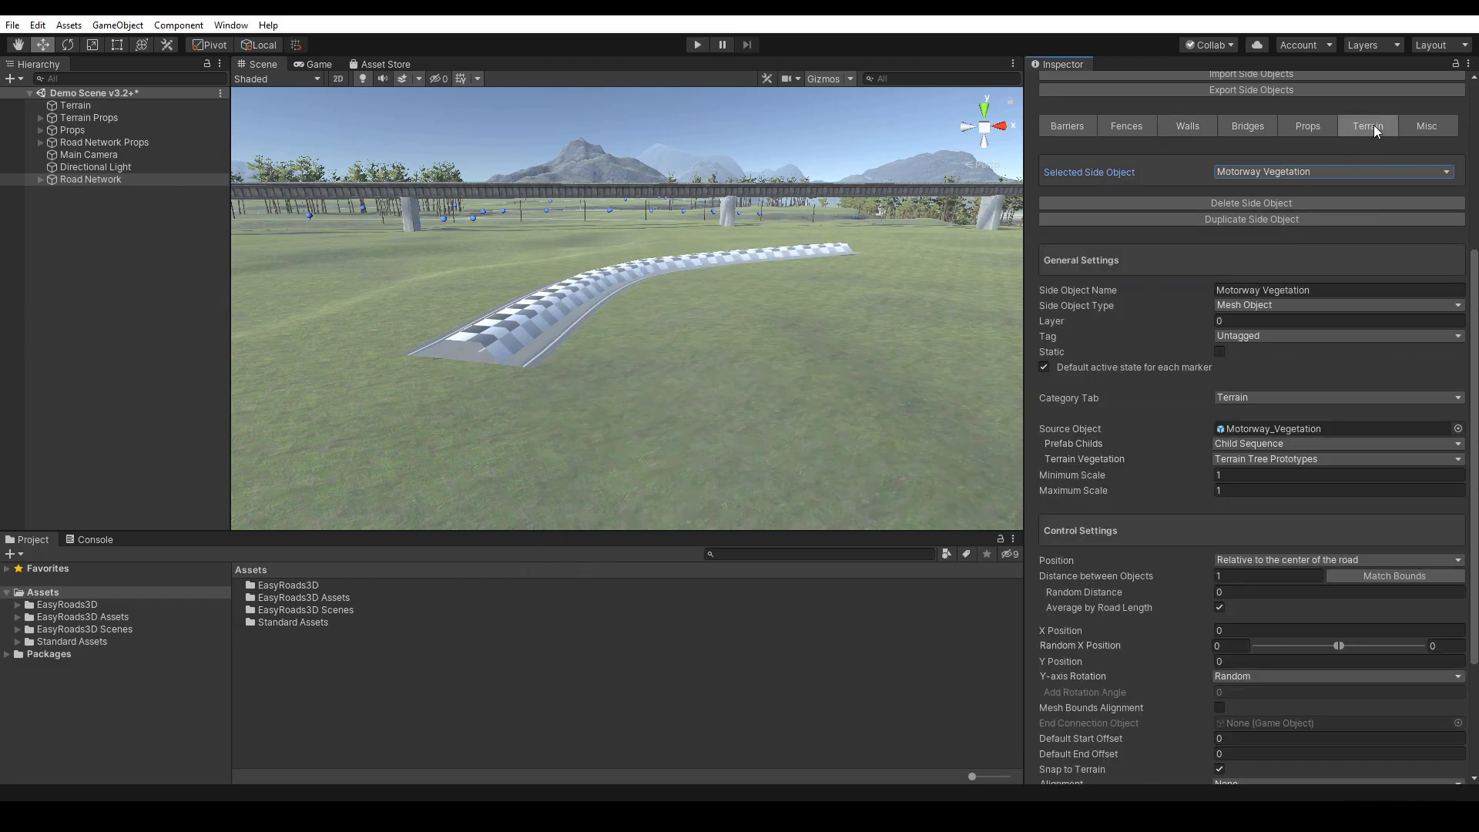
pyautogui.click(1296, 171)
pyautogui.click(1276, 259)
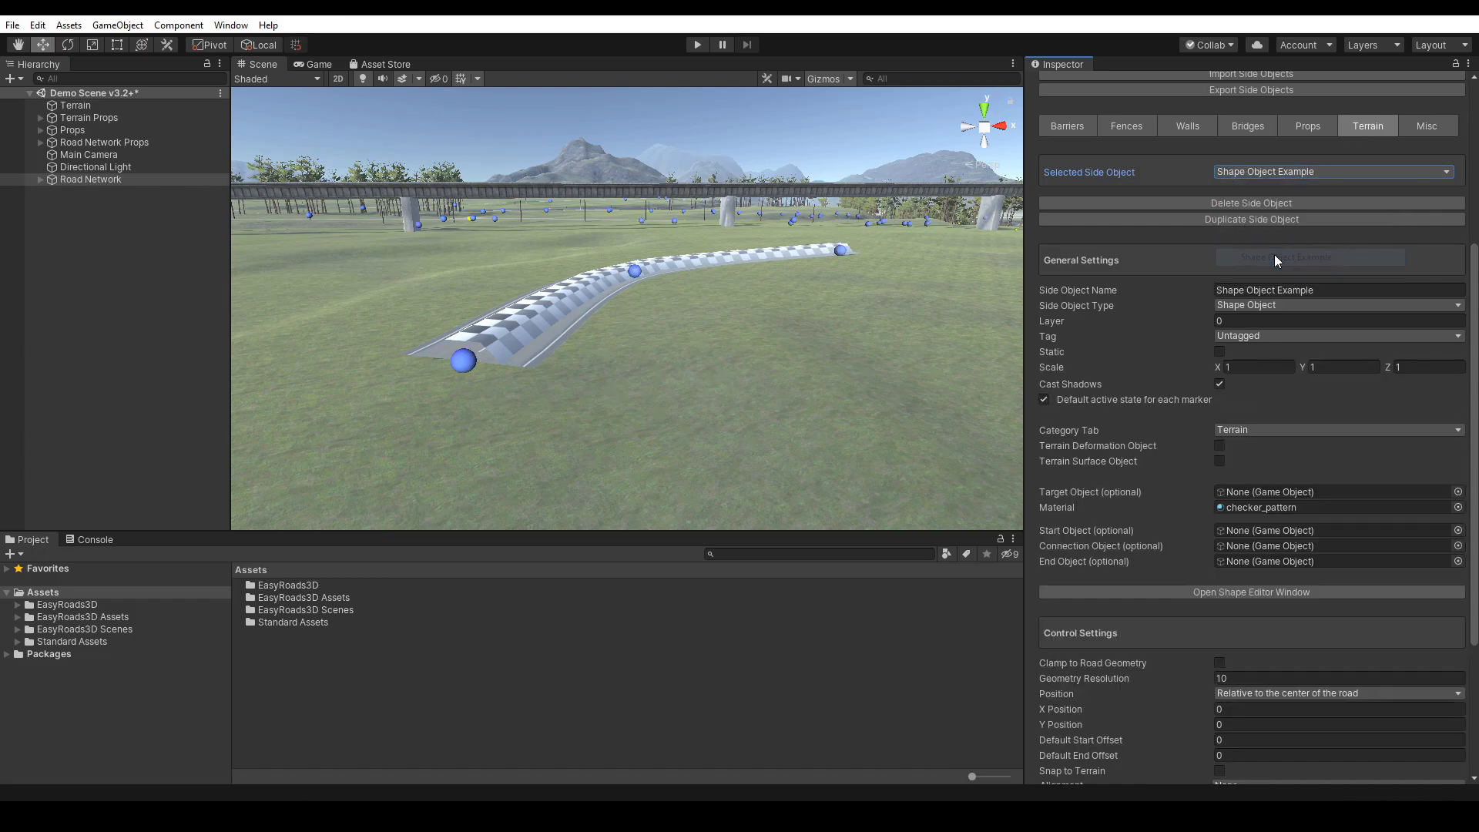
pyautogui.click(1250, 591)
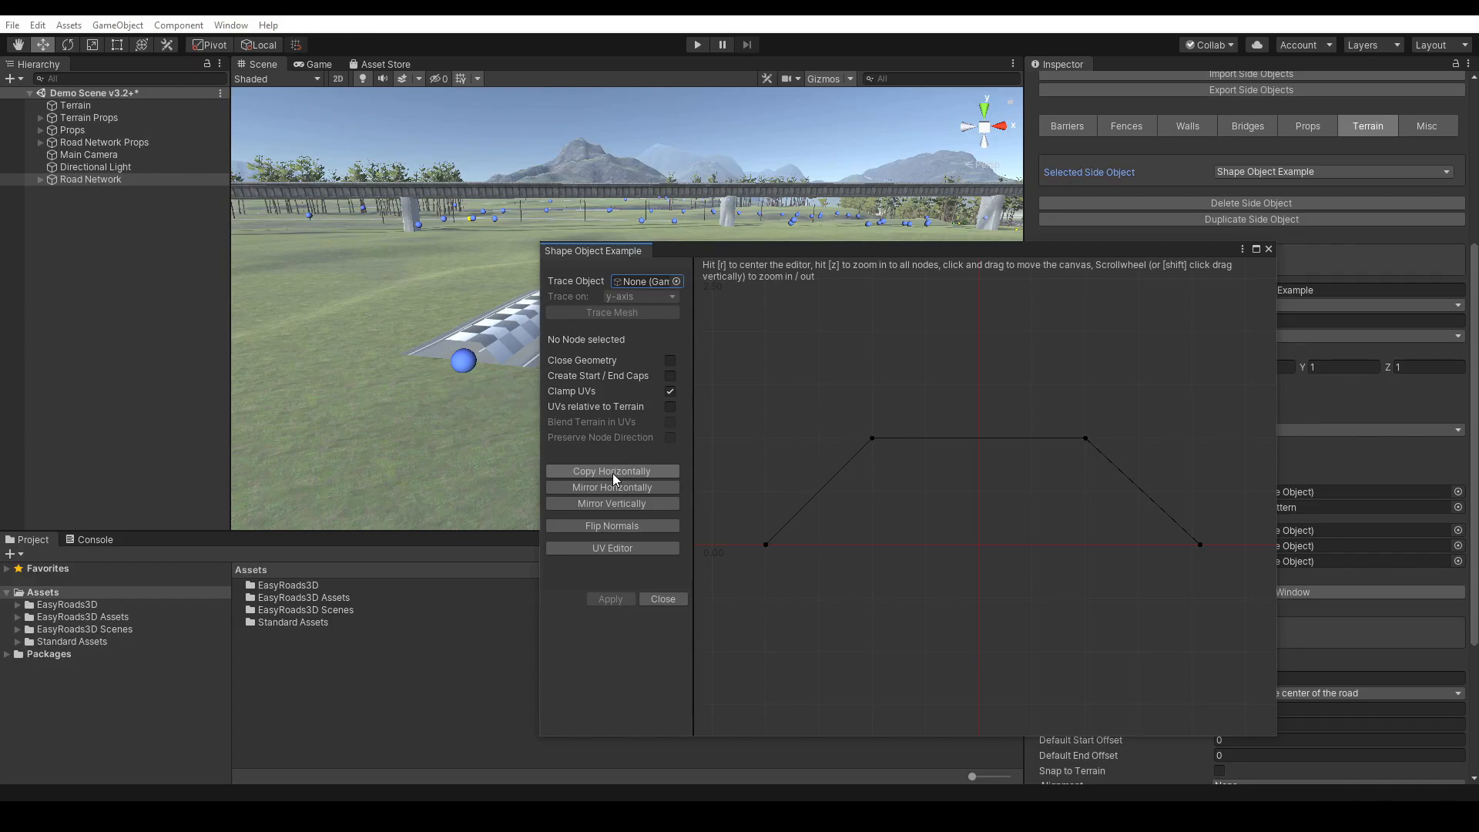
# - Move the end node at the profile's right to about X 2.34, Y -0.36
pyautogui.scroll(-1, 982, 505)
pyautogui.scroll(-8, 981, 506)
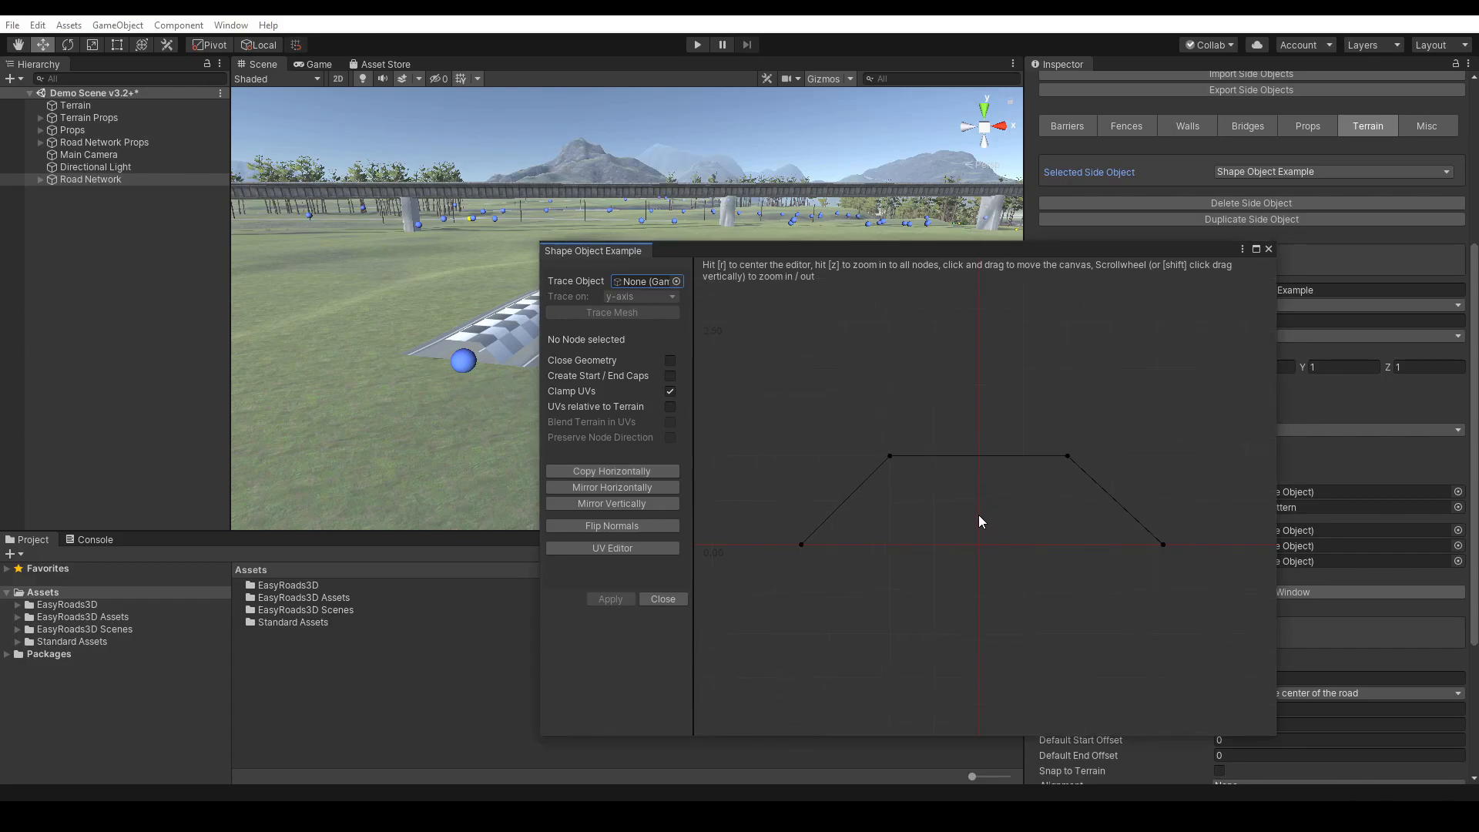
pyautogui.moveTo(920, 531); pyautogui.dragTo(1011, 487)
pyautogui.moveTo(1193, 495); pyautogui.dragTo(1208, 516)
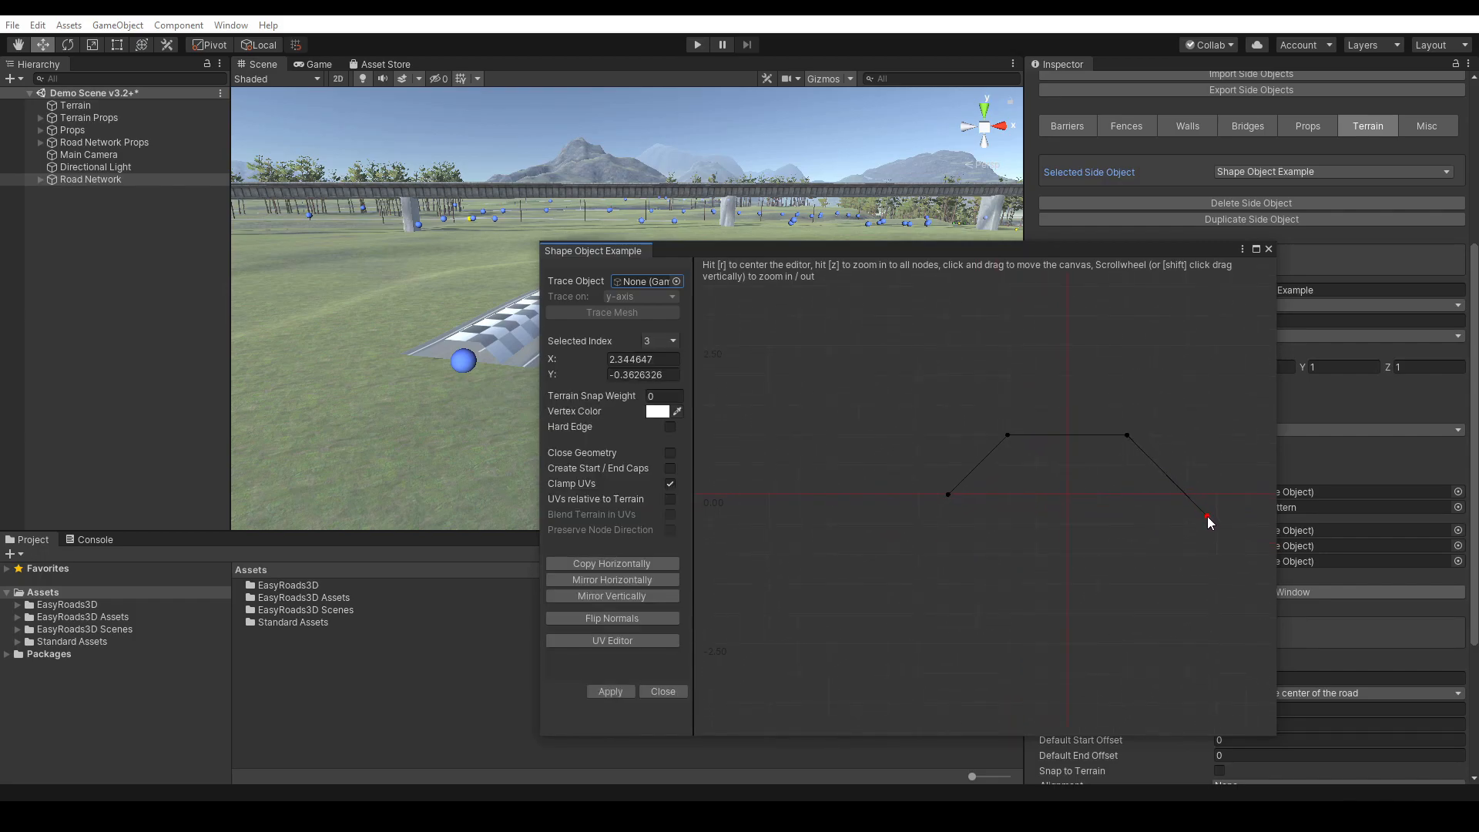
# - Copy the profile horizontally with the mirrored shape merged at the top, and undo the copy
pyautogui.click(607, 562)
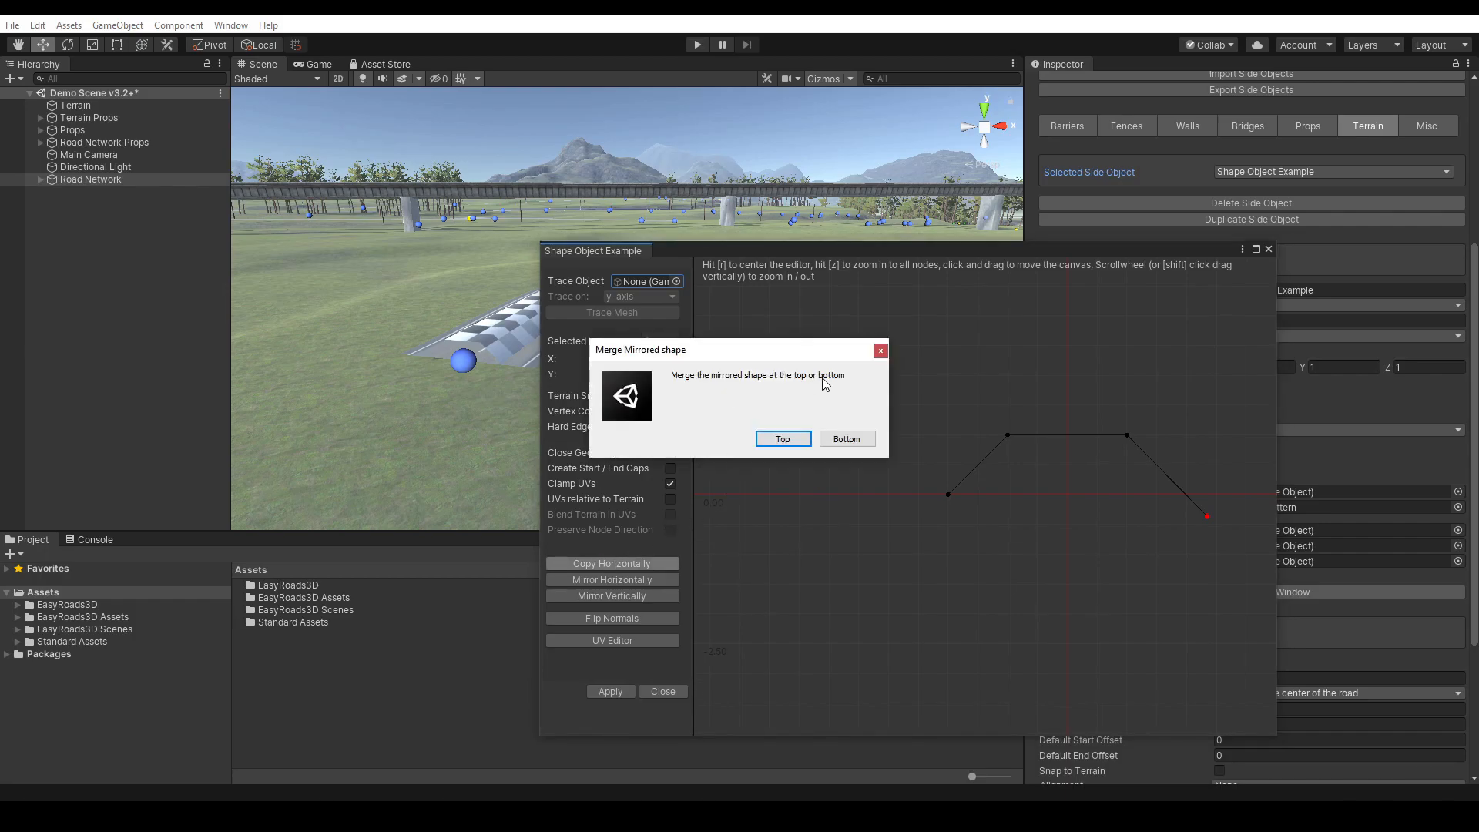
pyautogui.click(782, 443)
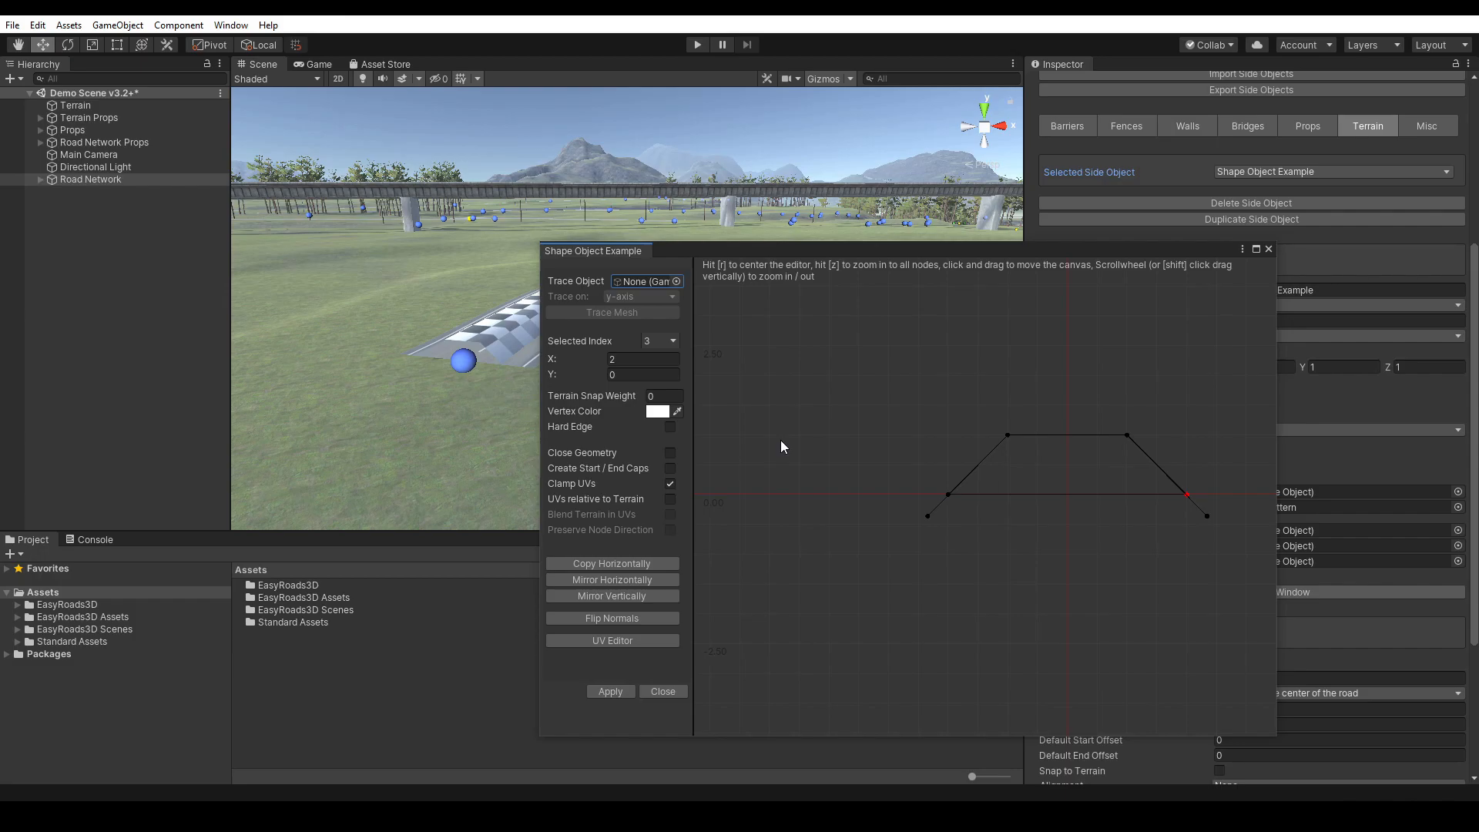
pyautogui.press('Delete')
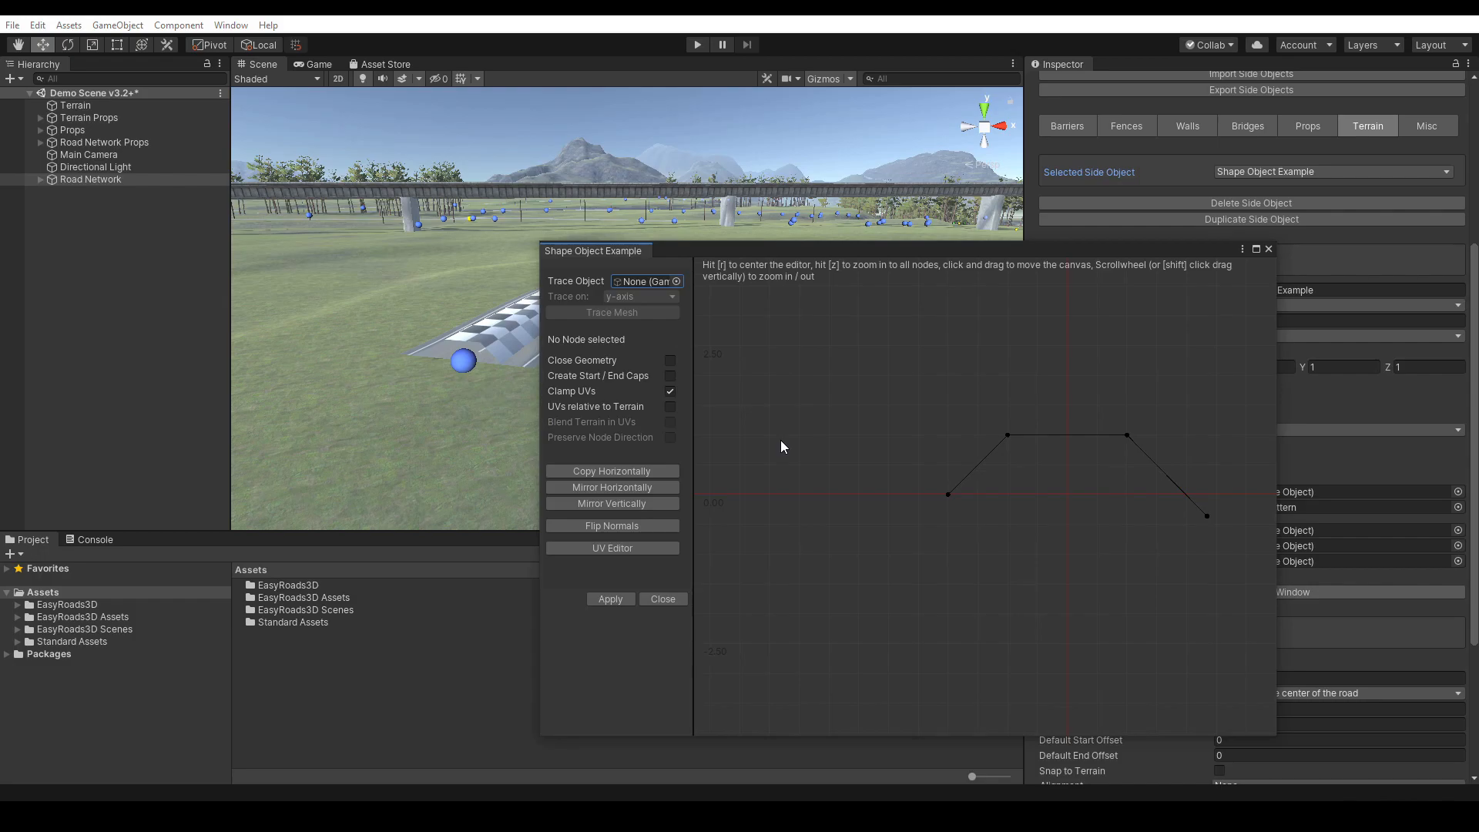
# - Select all profile nodes and shift them together so the leftmost node sits on the vertical center axis, and deselect them
pyautogui.press('z')
pyautogui.moveTo(944, 486); pyautogui.dragTo(969, 390)
pyautogui.scroll(-2, 969, 396)
pyautogui.scroll(-3, 969, 400)
pyautogui.click(873, 489)
pyautogui.keyDown('shift'); pyautogui.click(937, 426); pyautogui.keyUp('shift')
pyautogui.keyDown('shift'); pyautogui.click(1148, 513); pyautogui.keyUp('shift')
pyautogui.moveTo(874, 492); pyautogui.dragTo(998, 490)
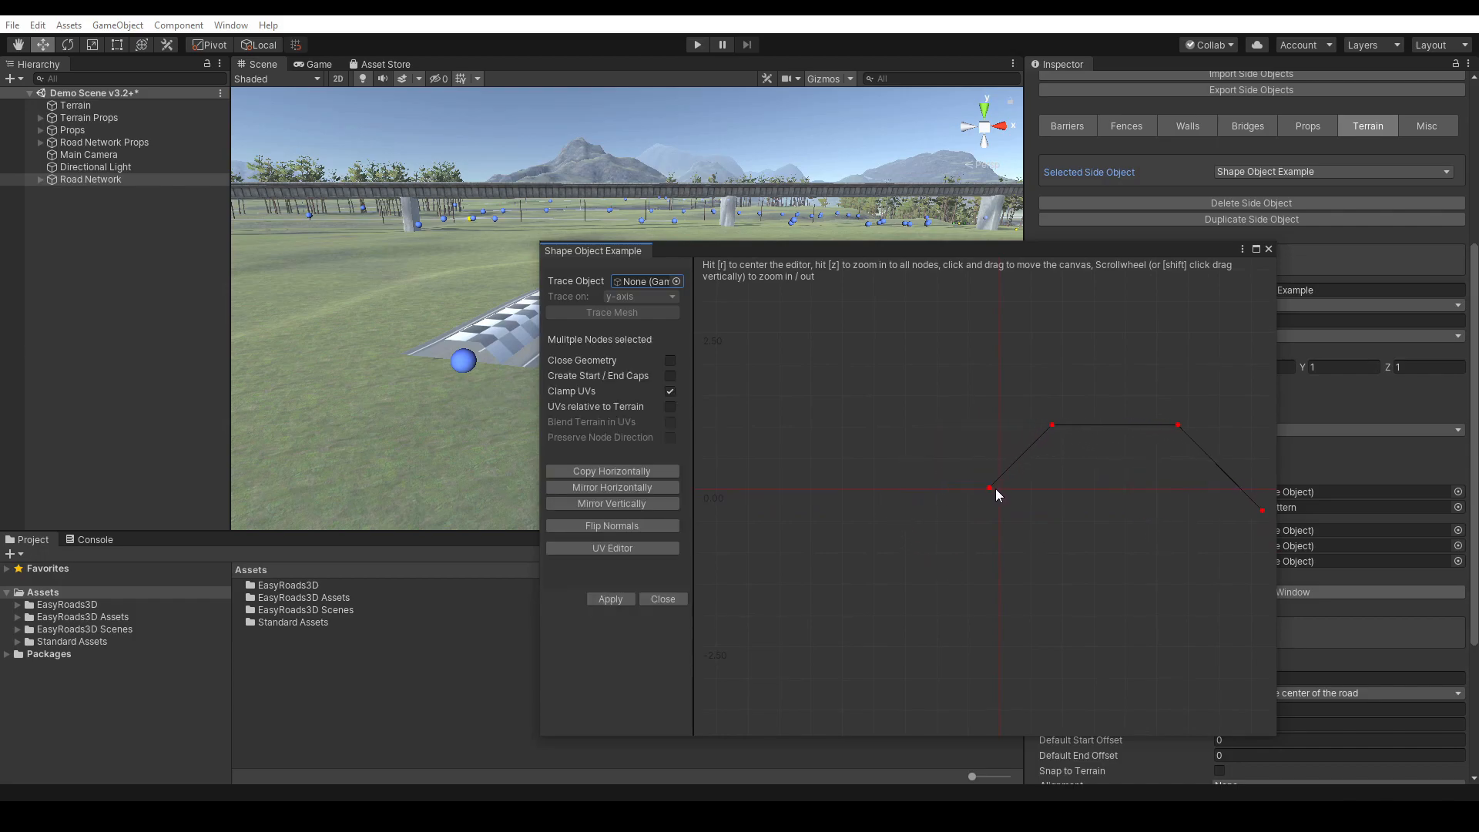
pyautogui.click(1062, 558)
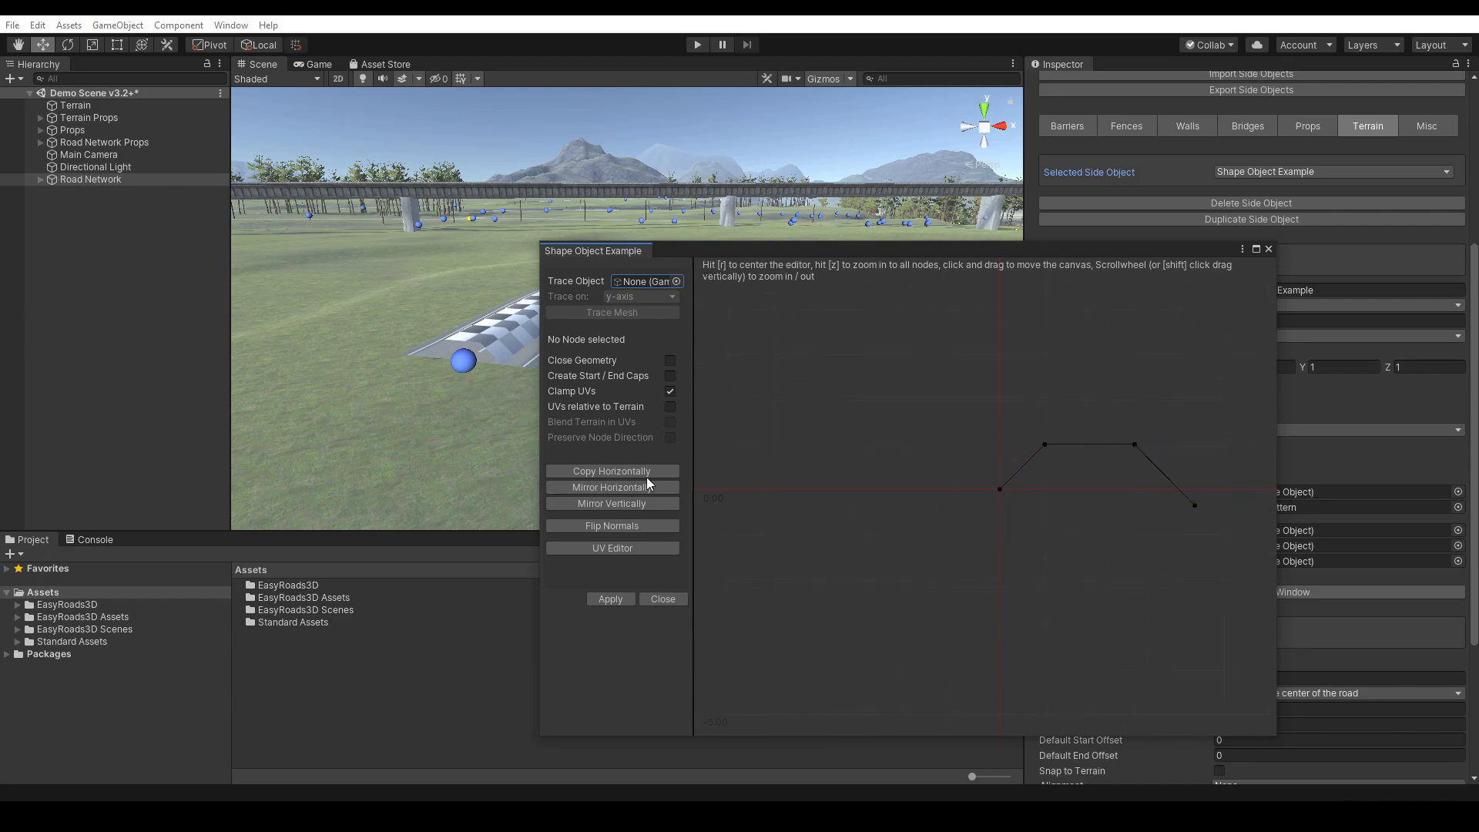
# - Copy the shifted profile horizontally, merging the mirrored shape at the top, and enable Close Geometry
pyautogui.click(627, 470)
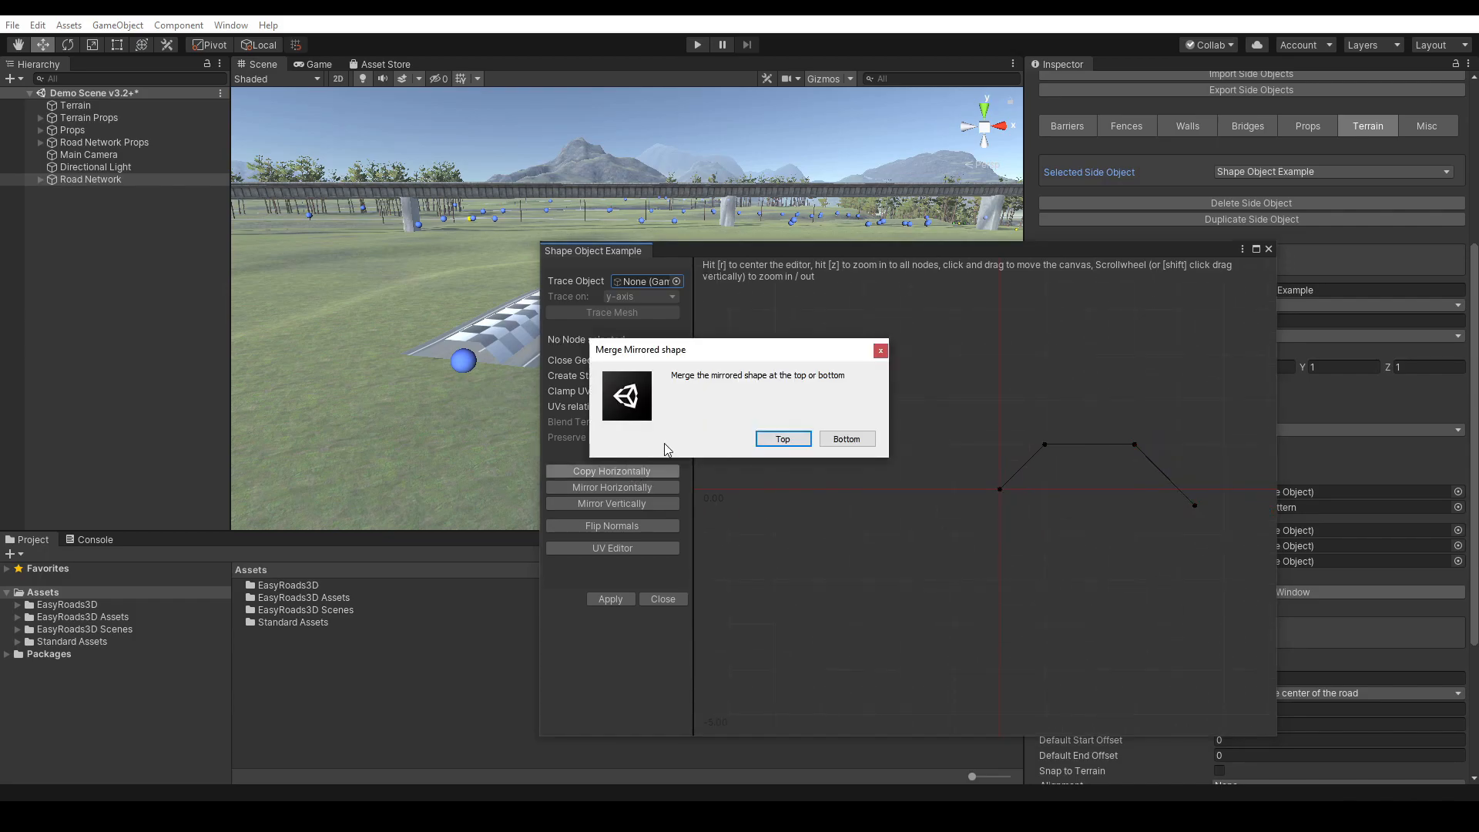
pyautogui.click(783, 436)
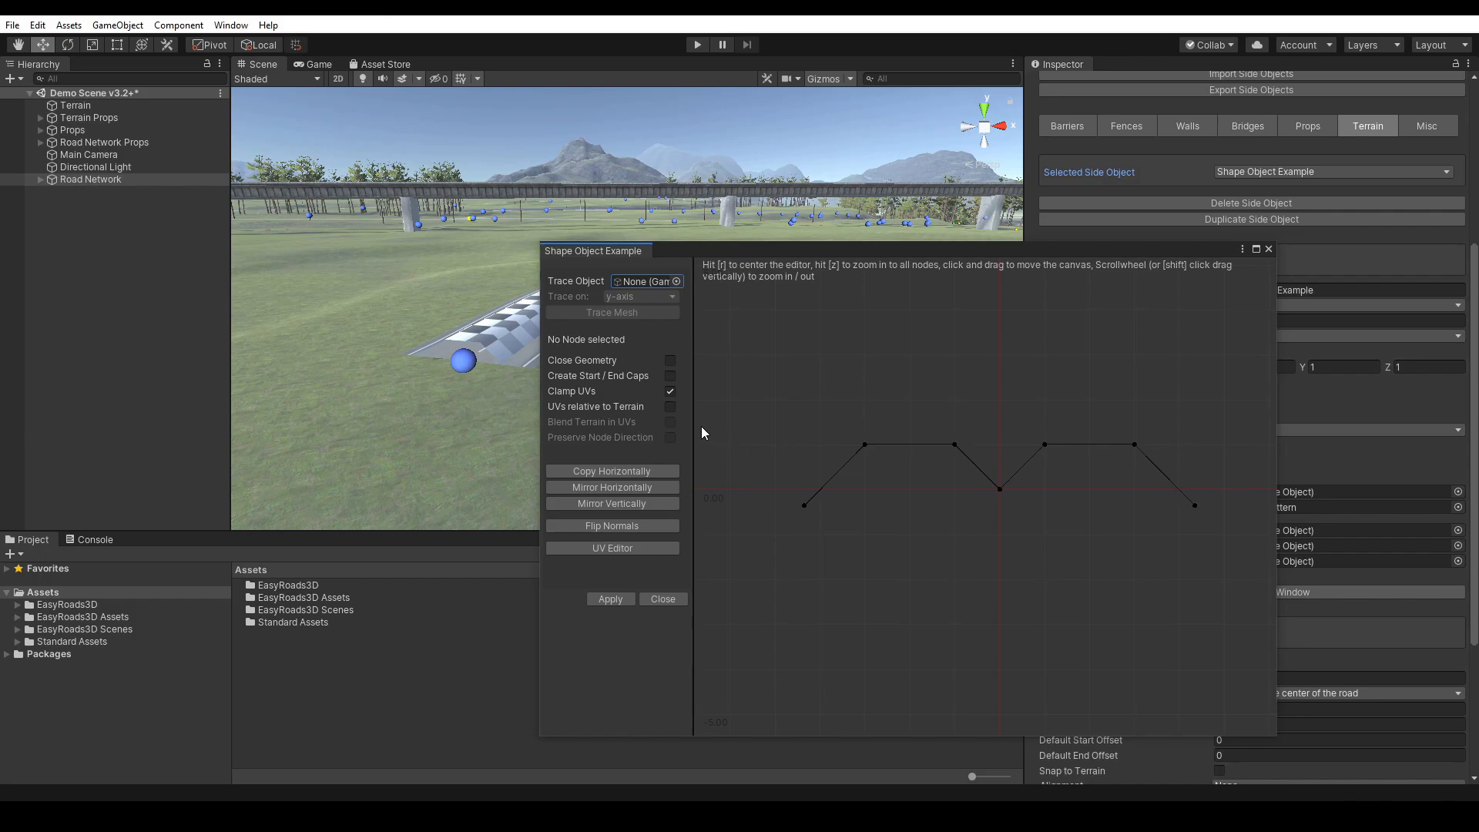
pyautogui.click(670, 361)
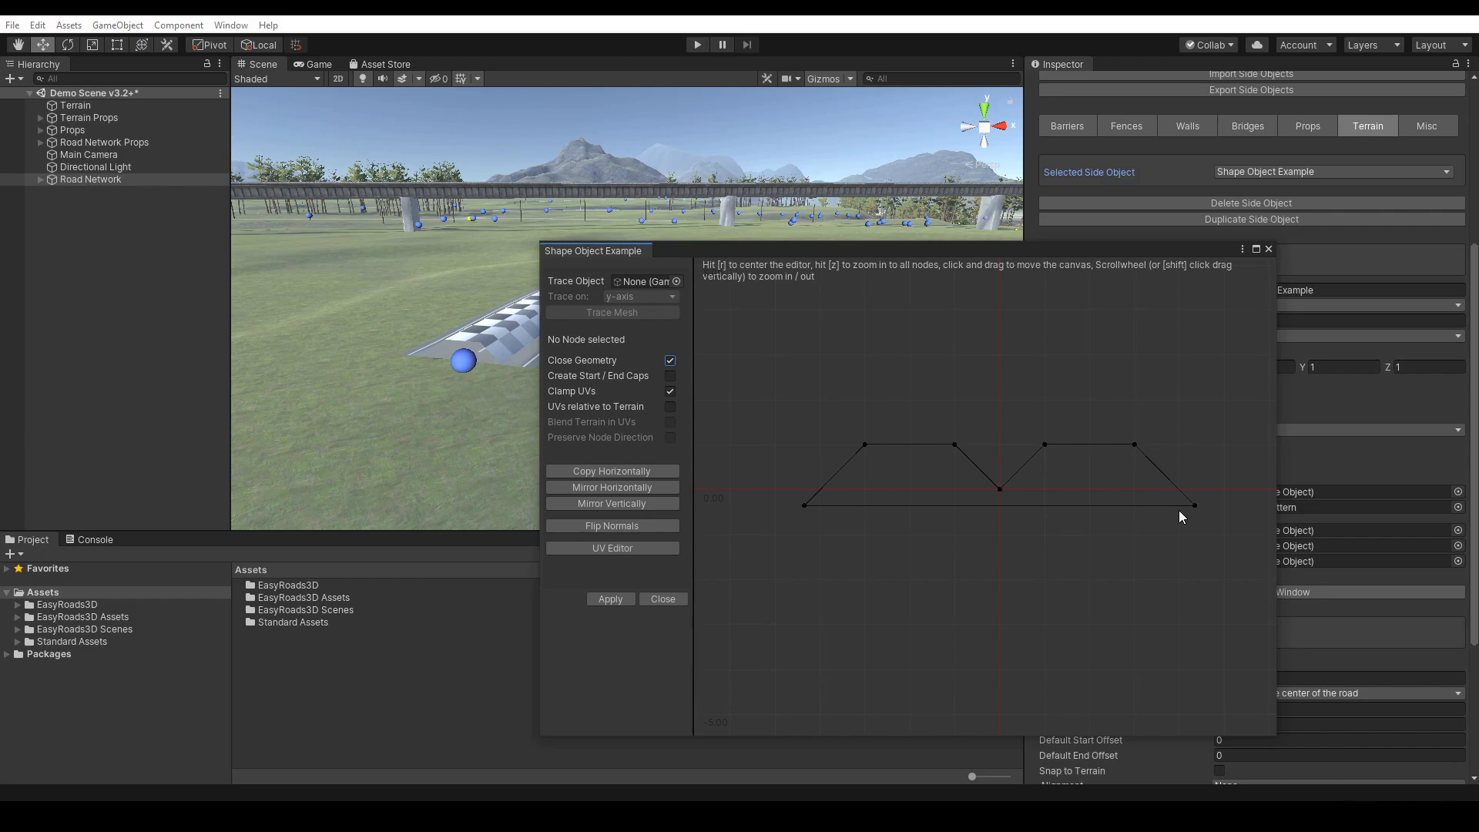
# - Undo the geometry closing, horizontal copy and node moves back to the original trapezoid profile
pyautogui.hotkey('ctrl', 'z')
pyautogui.hotkey('ctrl', 'z')
pyautogui.hotkey('ctrl', 'z')
pyautogui.hotkey('ctrl', 'z')
pyautogui.scroll(-3, 1070, 427)
pyautogui.moveTo(1078, 500); pyautogui.dragTo(1067, 394)
pyautogui.hotkey('ctrl', 'z')
pyautogui.hotkey('ctrl', 'z')
pyautogui.hotkey('ctrl', 'z')
pyautogui.hotkey('ctrl', 'z')
pyautogui.hotkey('ctrl', 'z')
pyautogui.moveTo(969, 514); pyautogui.dragTo(958, 374)
pyautogui.scroll(-2, 960, 370)
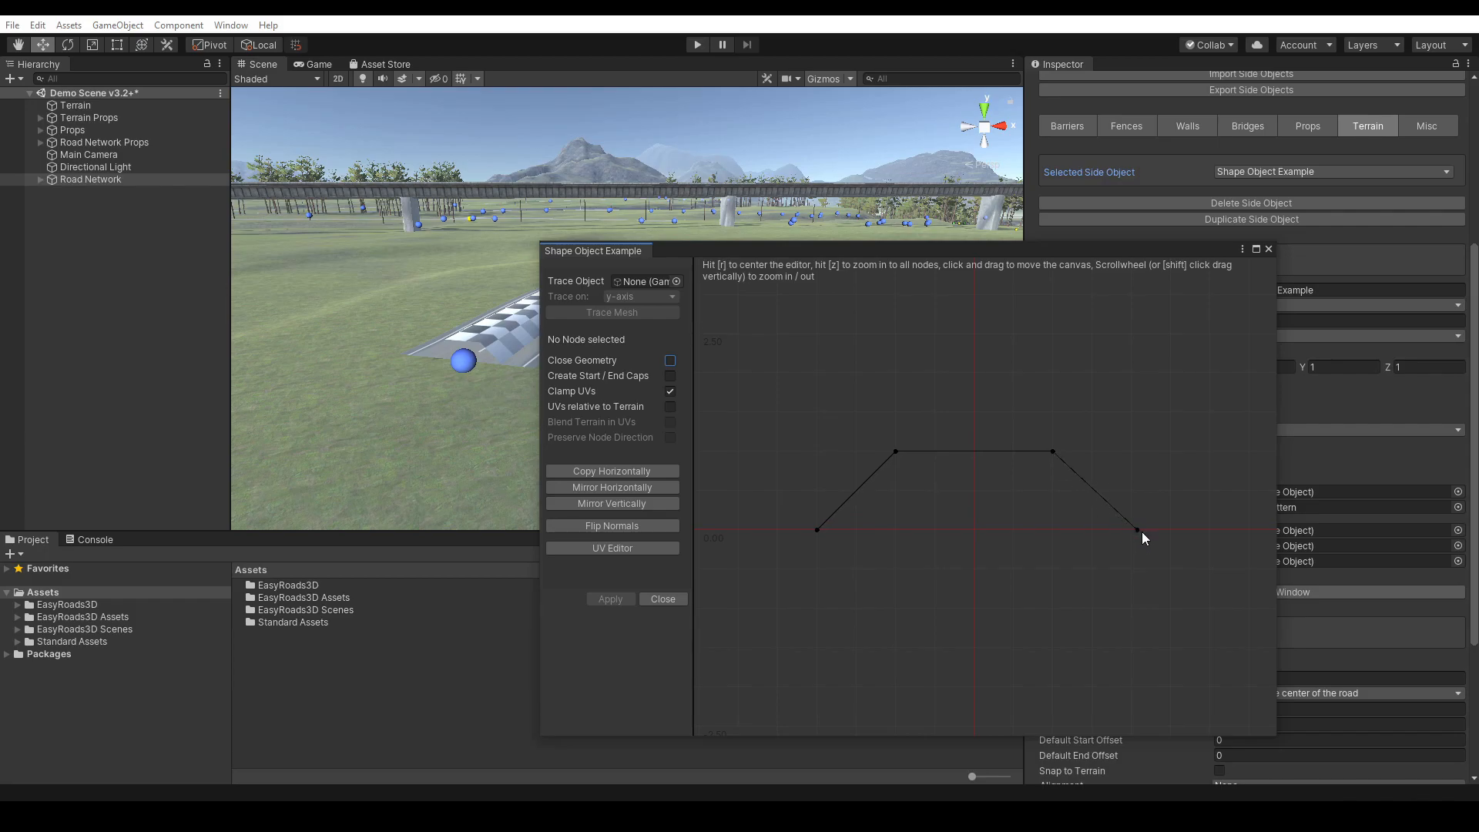
# - Open the UV Editor for the shape and arrange it side by side with the shape editor, showing the full checker texture
pyautogui.click(610, 547)
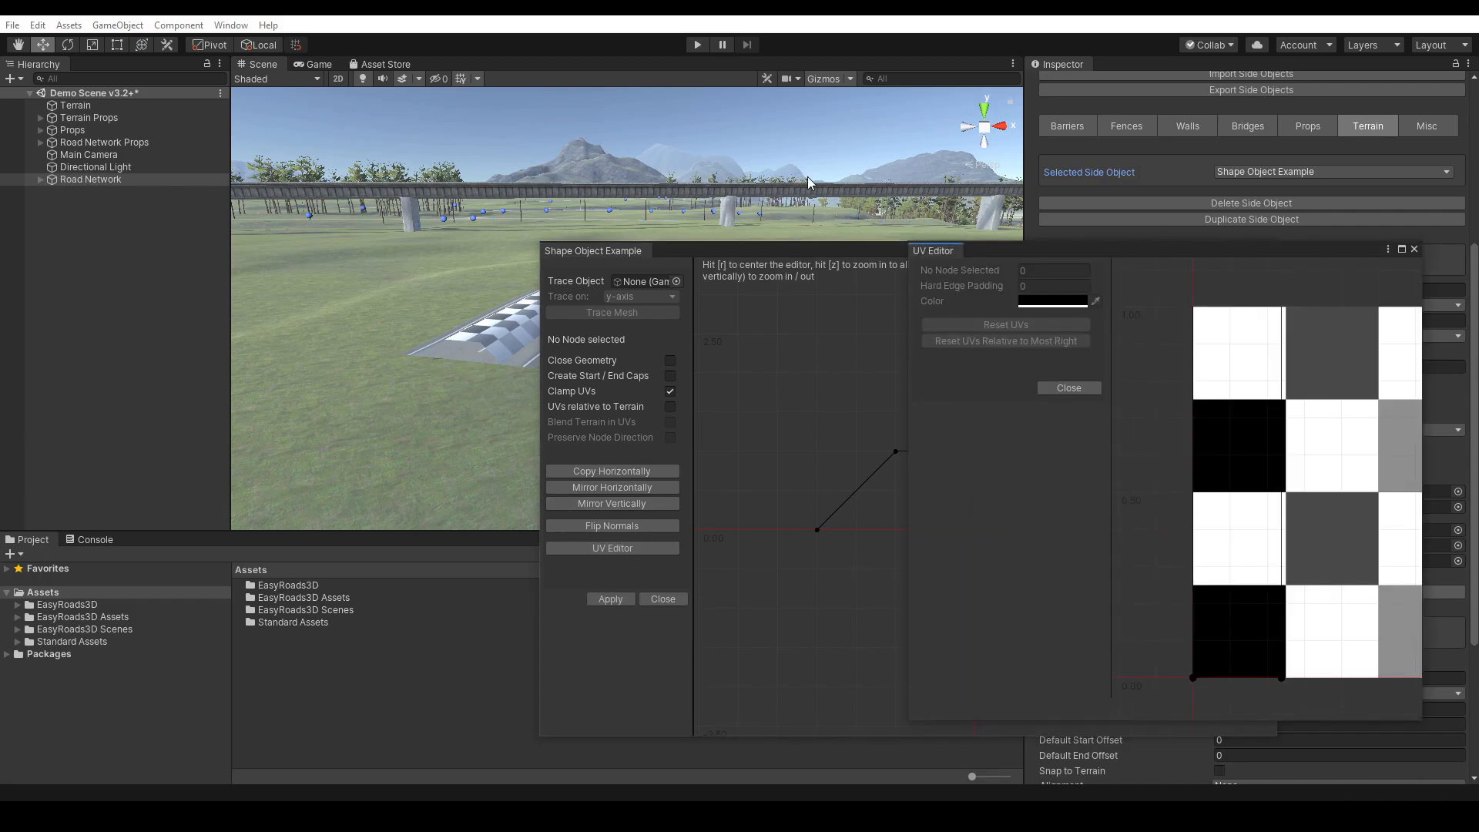
pyautogui.moveTo(830, 249); pyautogui.dragTo(432, 176)
pyautogui.moveTo(1199, 245); pyautogui.dragTo(1128, 177)
pyautogui.scroll(-1, 1171, 382)
pyautogui.moveTo(1352, 345); pyautogui.dragTo(1445, 344)
pyautogui.moveTo(1190, 181); pyautogui.dragTo(1174, 185)
pyautogui.moveTo(733, 178); pyautogui.dragTo(651, 178)
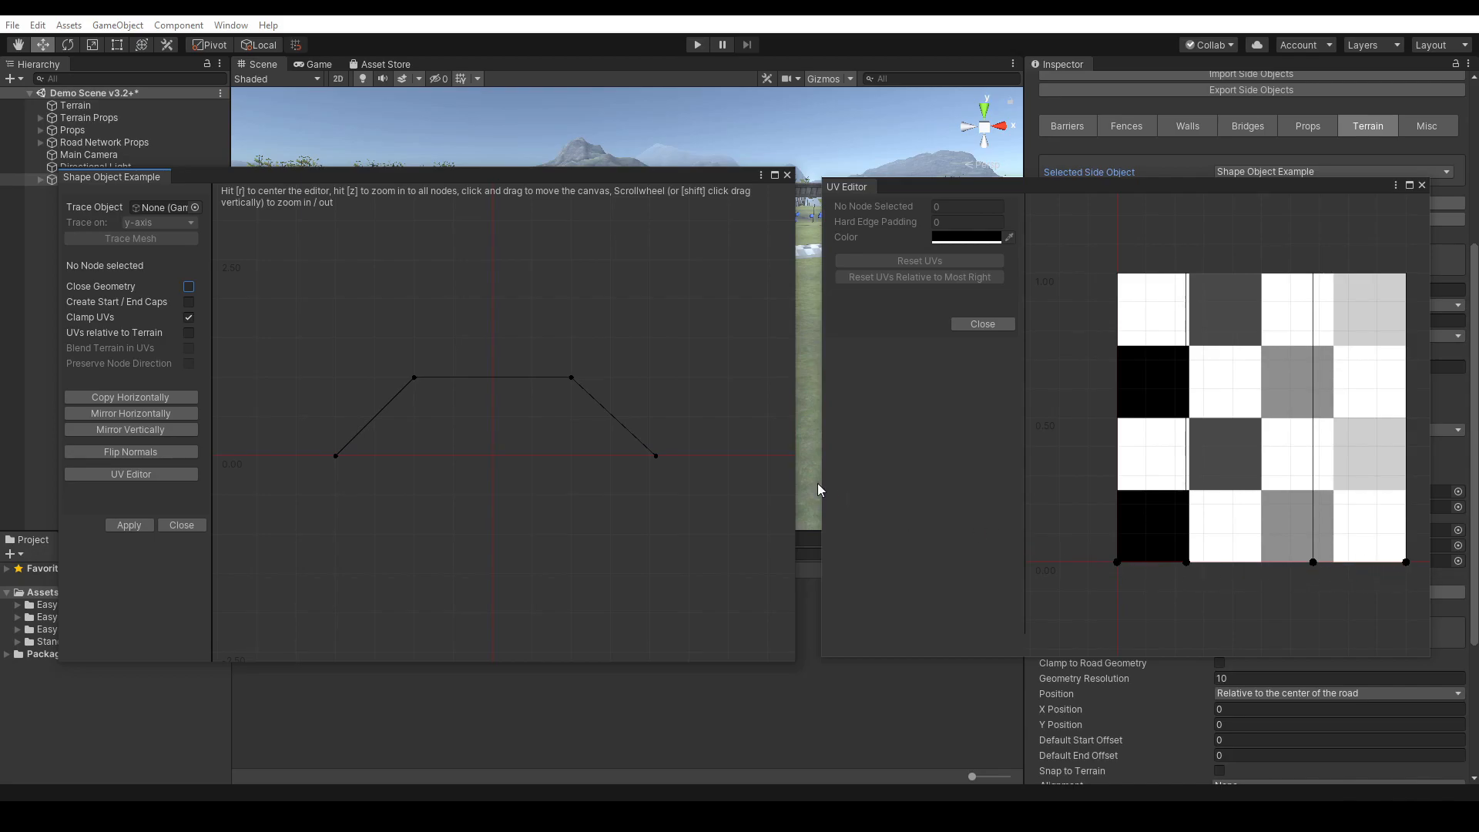
# - Move the profile's upper-left node to about X 0.28, Y 0.86, and move it back to about X -1.04, Y 1.01
pyautogui.click(415, 378)
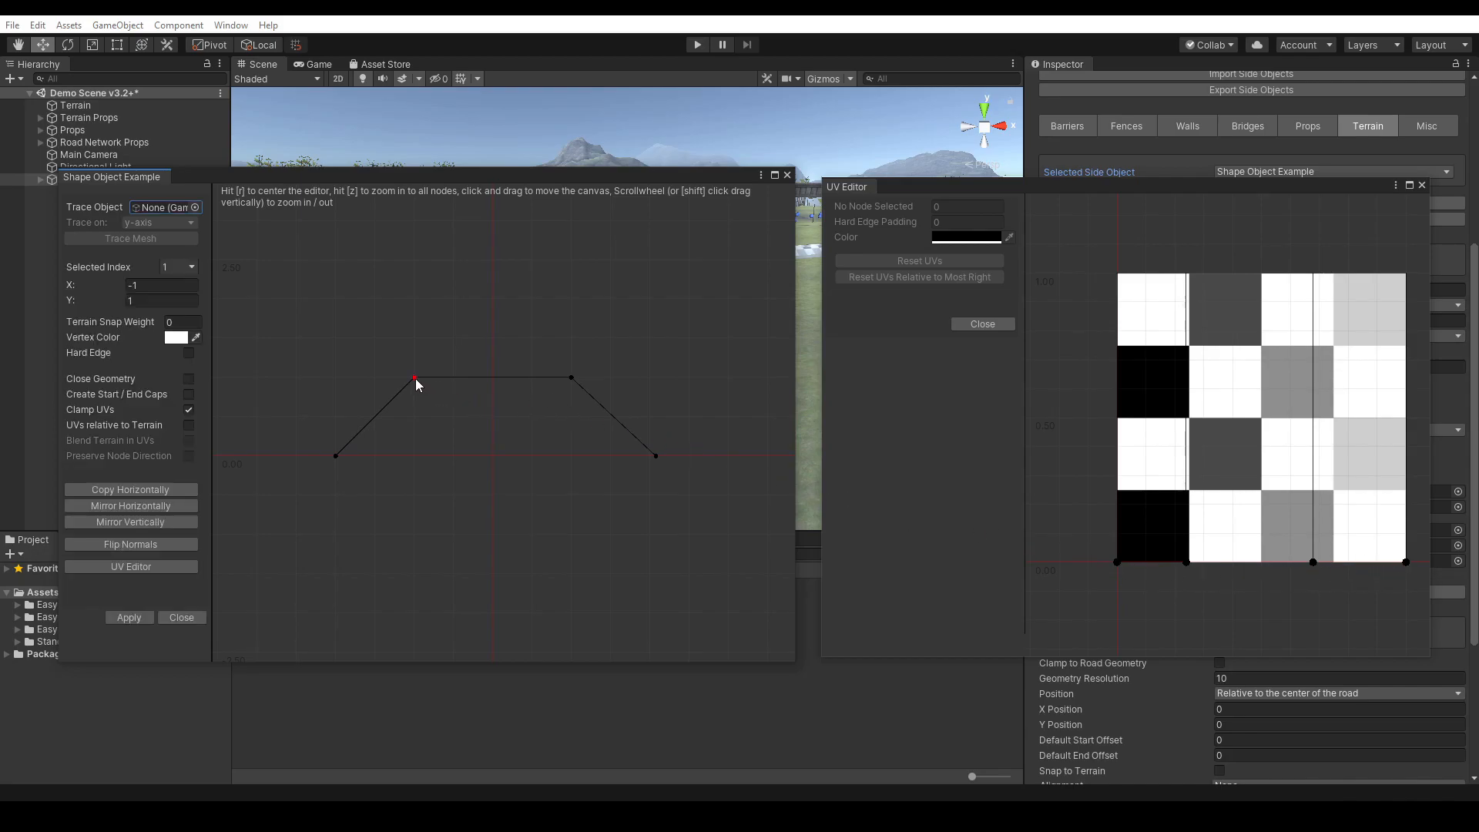
pyautogui.moveTo(414, 378); pyautogui.dragTo(516, 389)
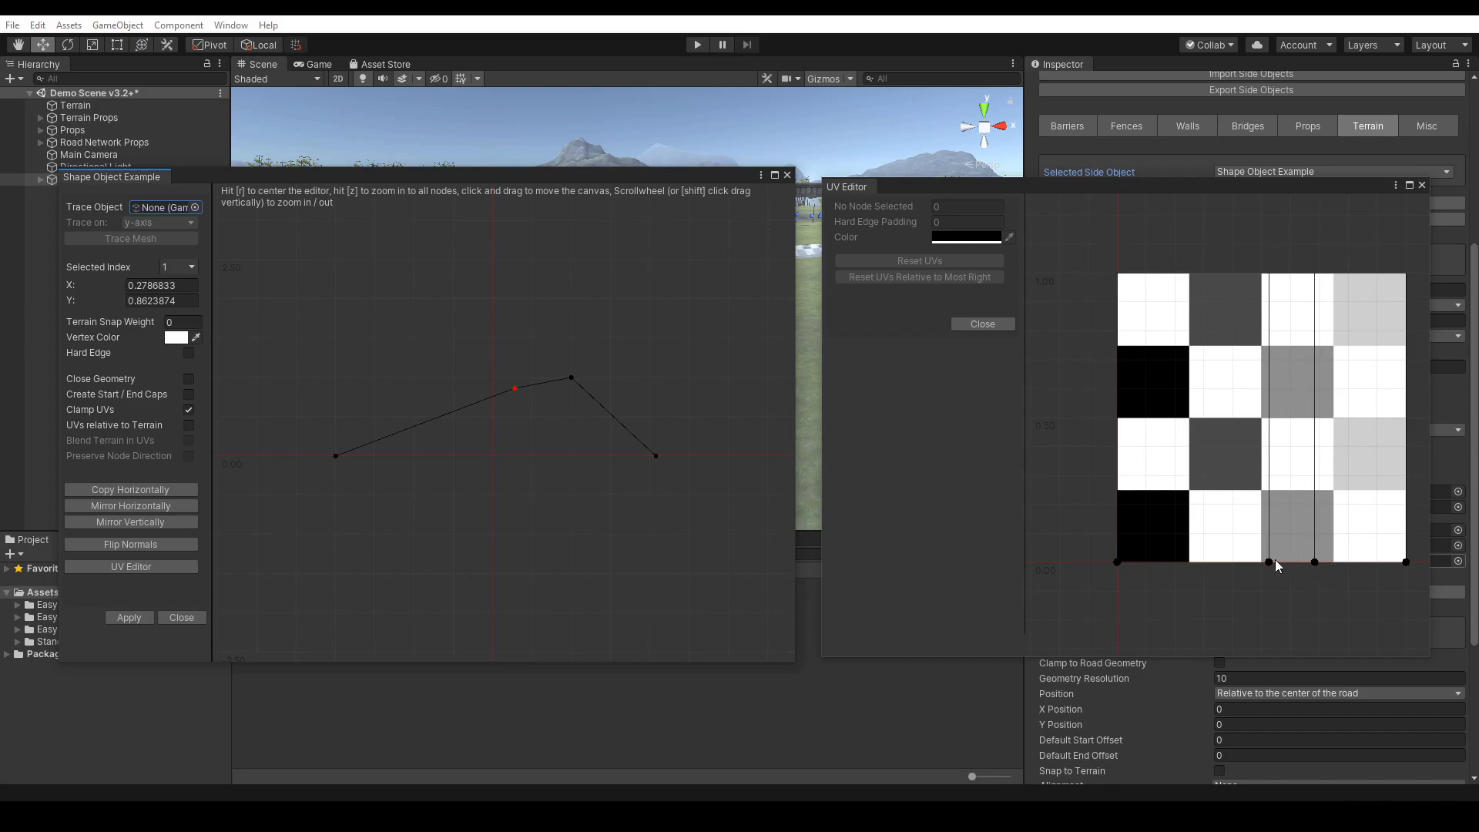
pyautogui.moveTo(511, 388); pyautogui.dragTo(412, 376)
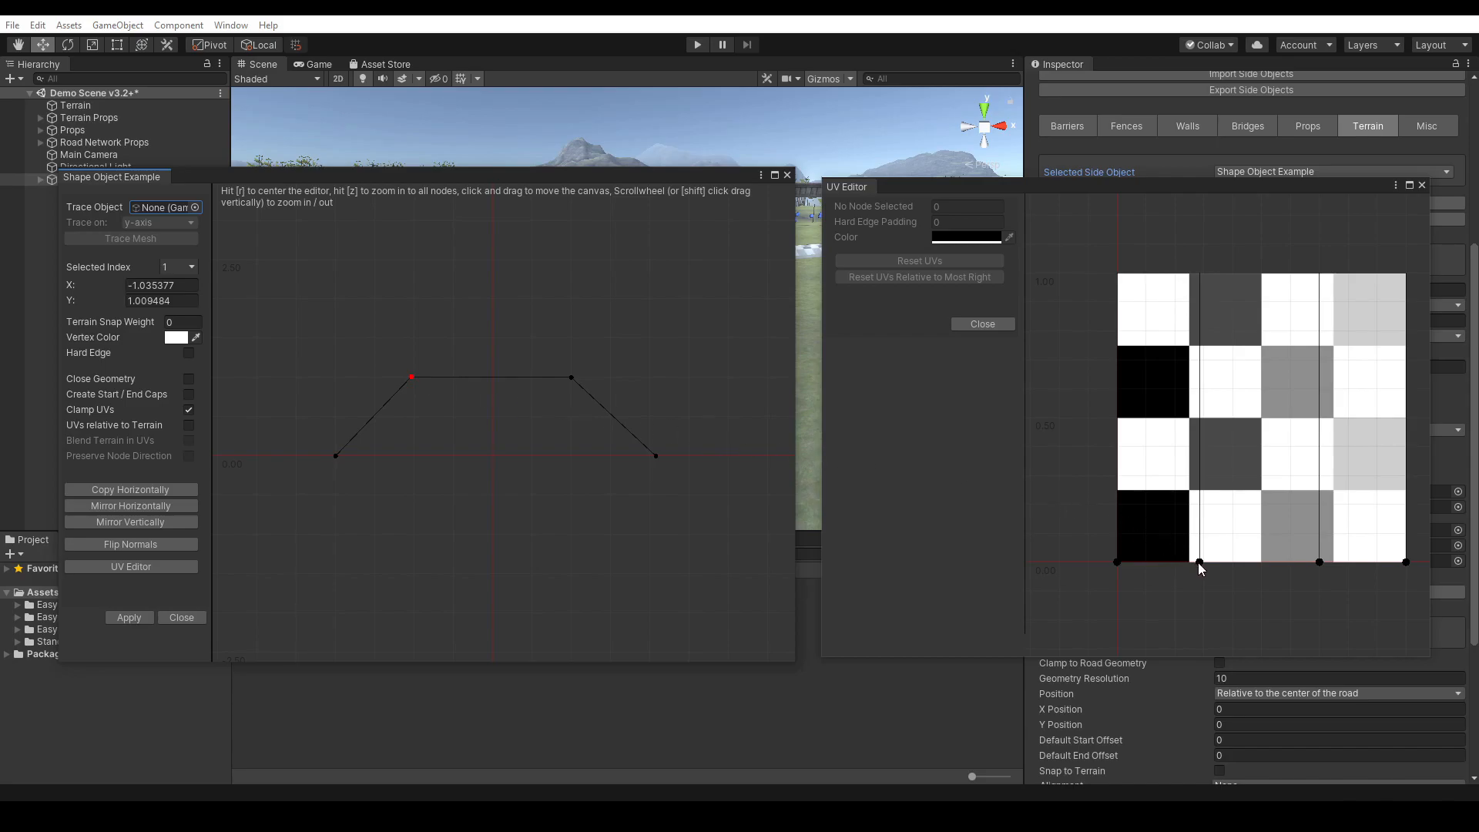
# - Align the second, third and fourth UV nodes with consecutive checker square edges, placing Node 4 at about 0.75
pyautogui.moveTo(1199, 563); pyautogui.dragTo(1189, 563)
pyautogui.moveTo(1320, 563); pyautogui.dragTo(1261, 563)
pyautogui.moveTo(1406, 562); pyautogui.dragTo(1334, 563)
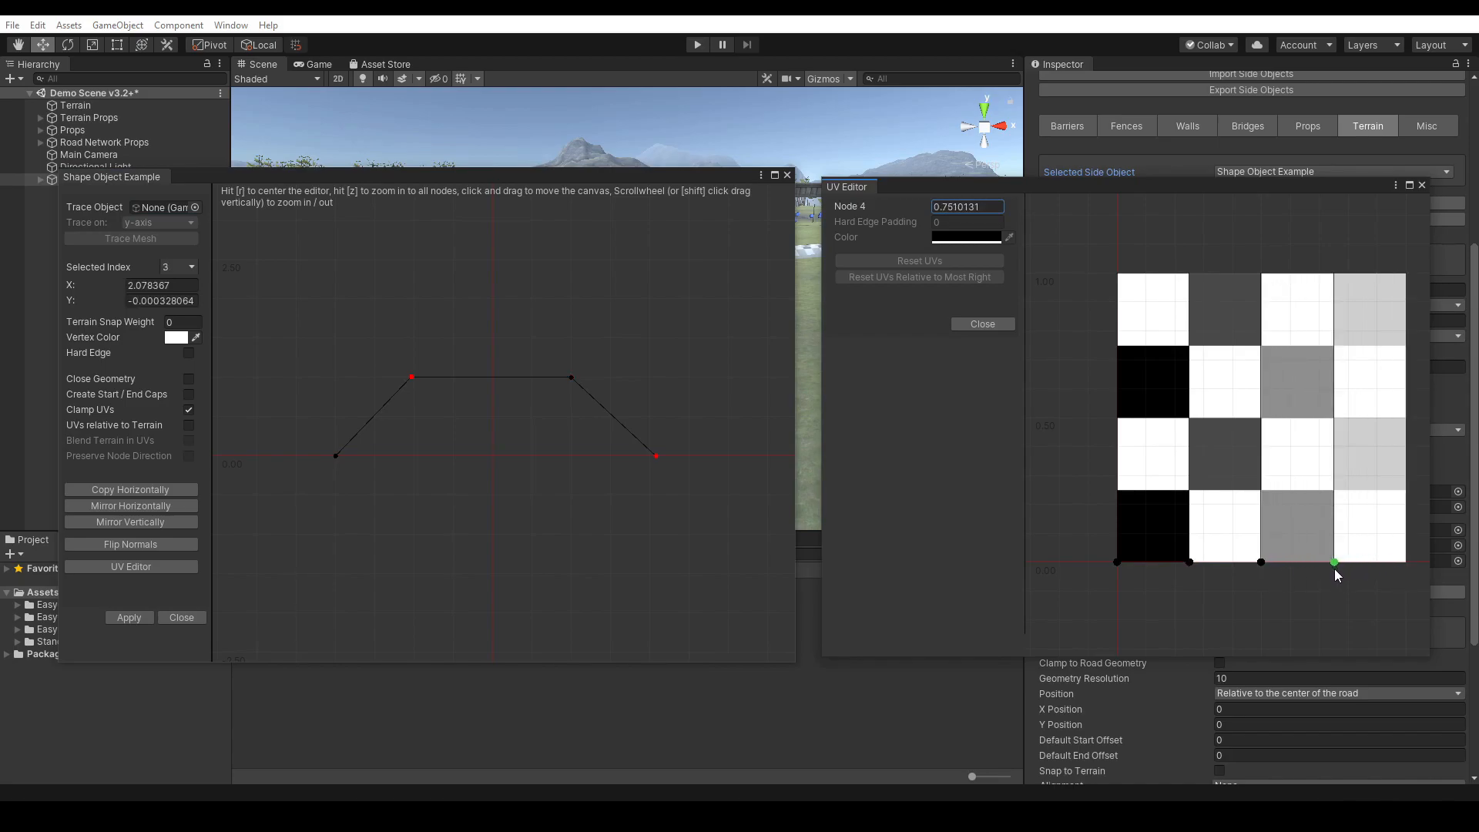
# - Close the UV Editor, apply the UV changes to the shape, and examine the checker texture on the road from several angles
pyautogui.click(984, 323)
pyautogui.moveTo(541, 182); pyautogui.dragTo(1156, 276)
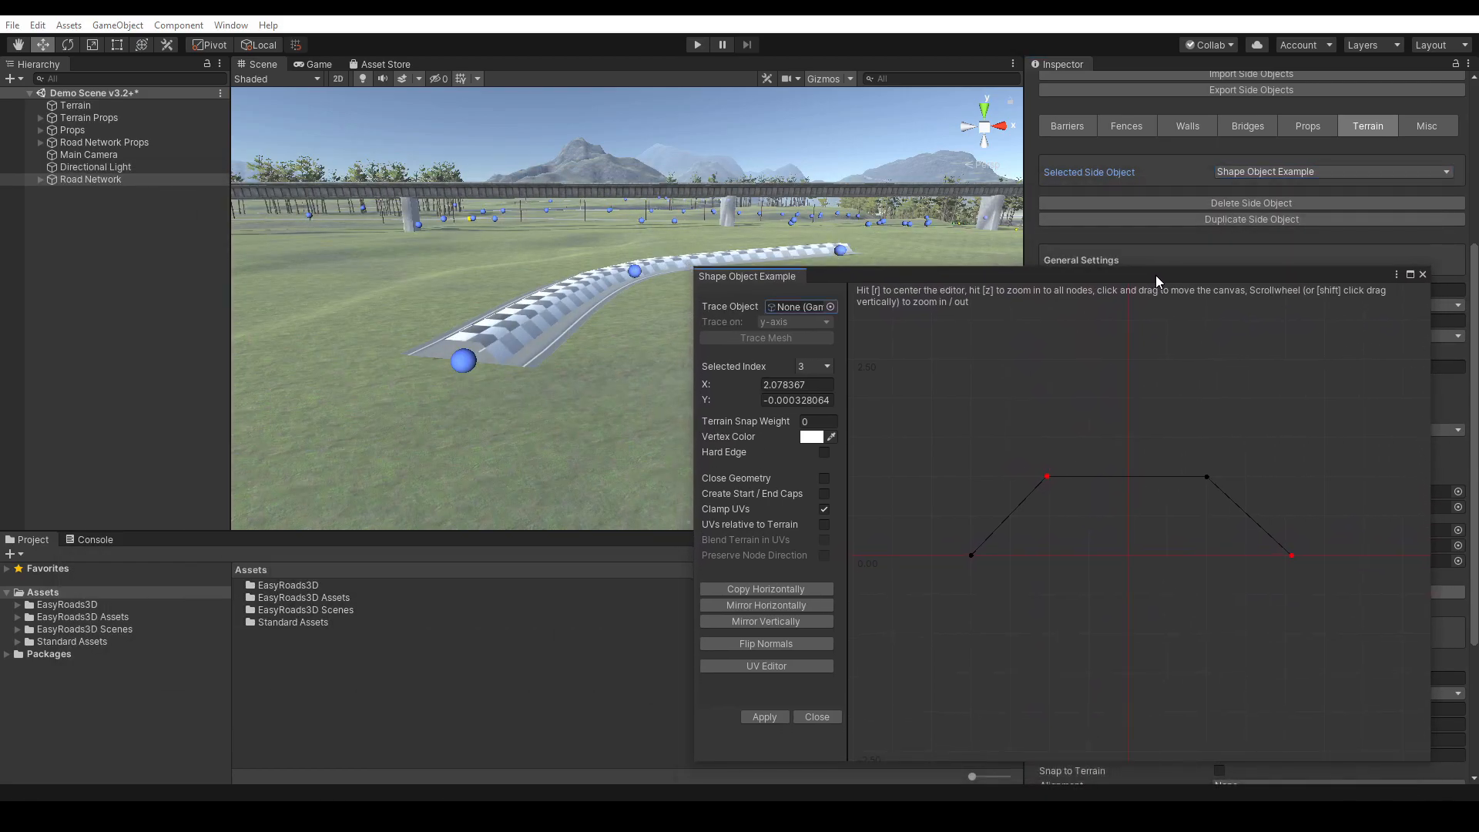
pyautogui.click(761, 716)
pyautogui.moveTo(621, 496); pyautogui.dragTo(548, 444, button='middle')
pyautogui.moveTo(552, 383); pyautogui.dragTo(707, 353, button='right')
pyautogui.moveTo(468, 445); pyautogui.dragTo(578, 336, button='middle')
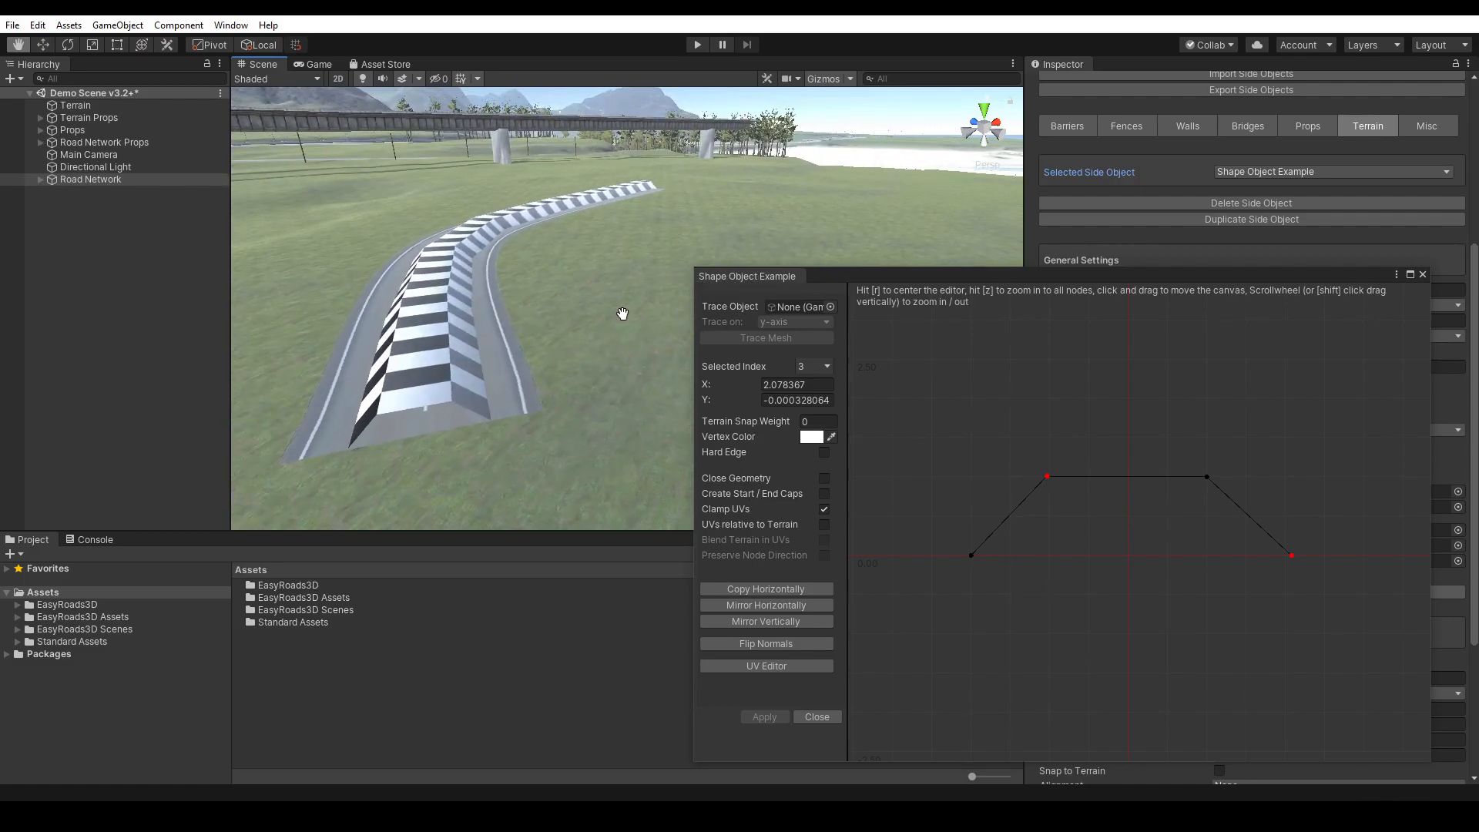
pyautogui.moveTo(574, 363); pyautogui.dragTo(416, 392, button='right')
pyautogui.moveTo(561, 251)
pyautogui.mouseDown(button='middle')
pyautogui.moveTo(376, 309)
pyautogui.moveTo(360, 324)
pyautogui.moveTo(375, 326)
pyautogui.mouseUp(button='middle')
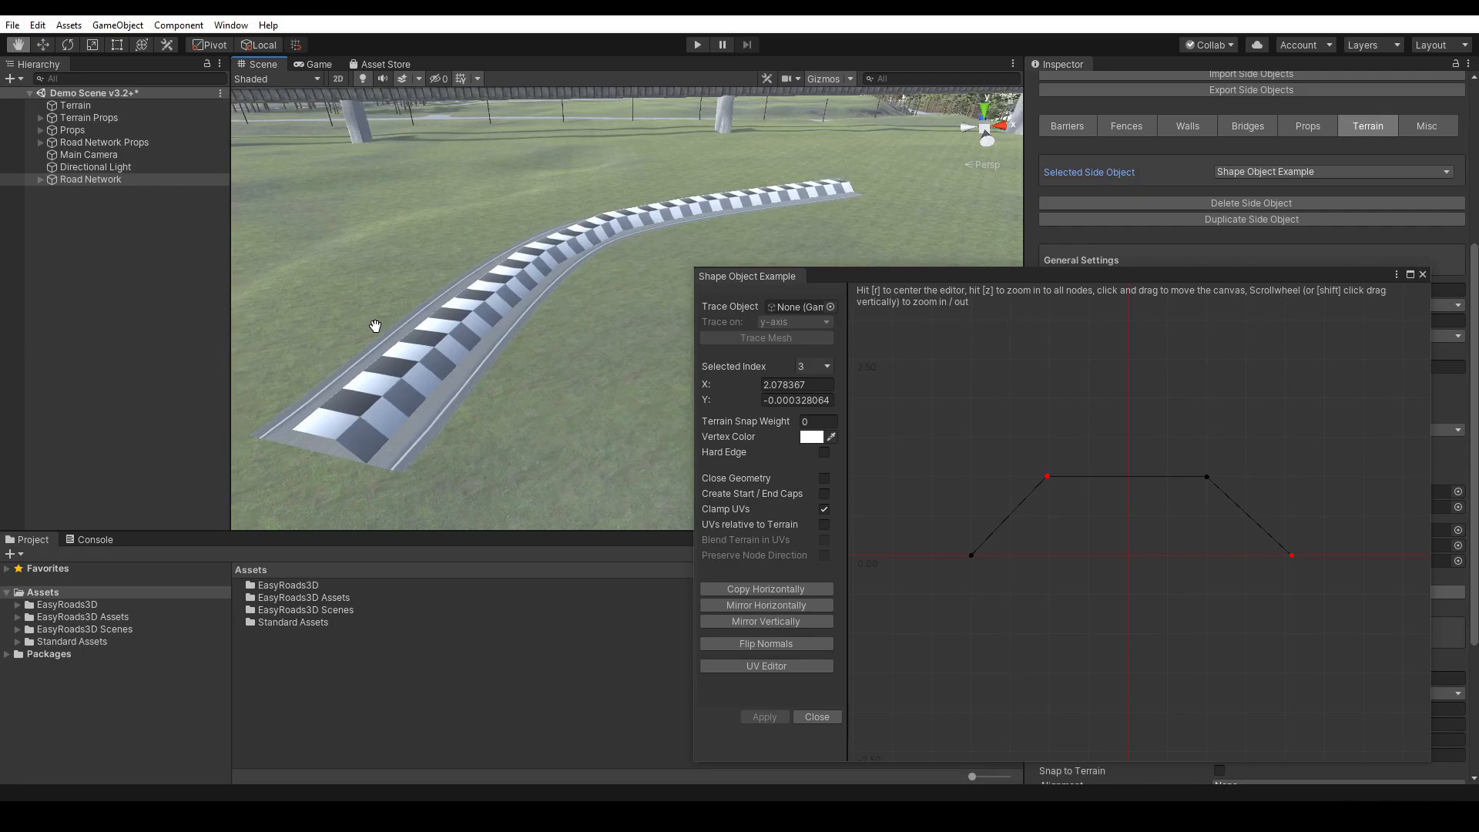
# - Clear the node selection and select only the upper-left node of the trapezoid profile
pyautogui.click(1076, 519)
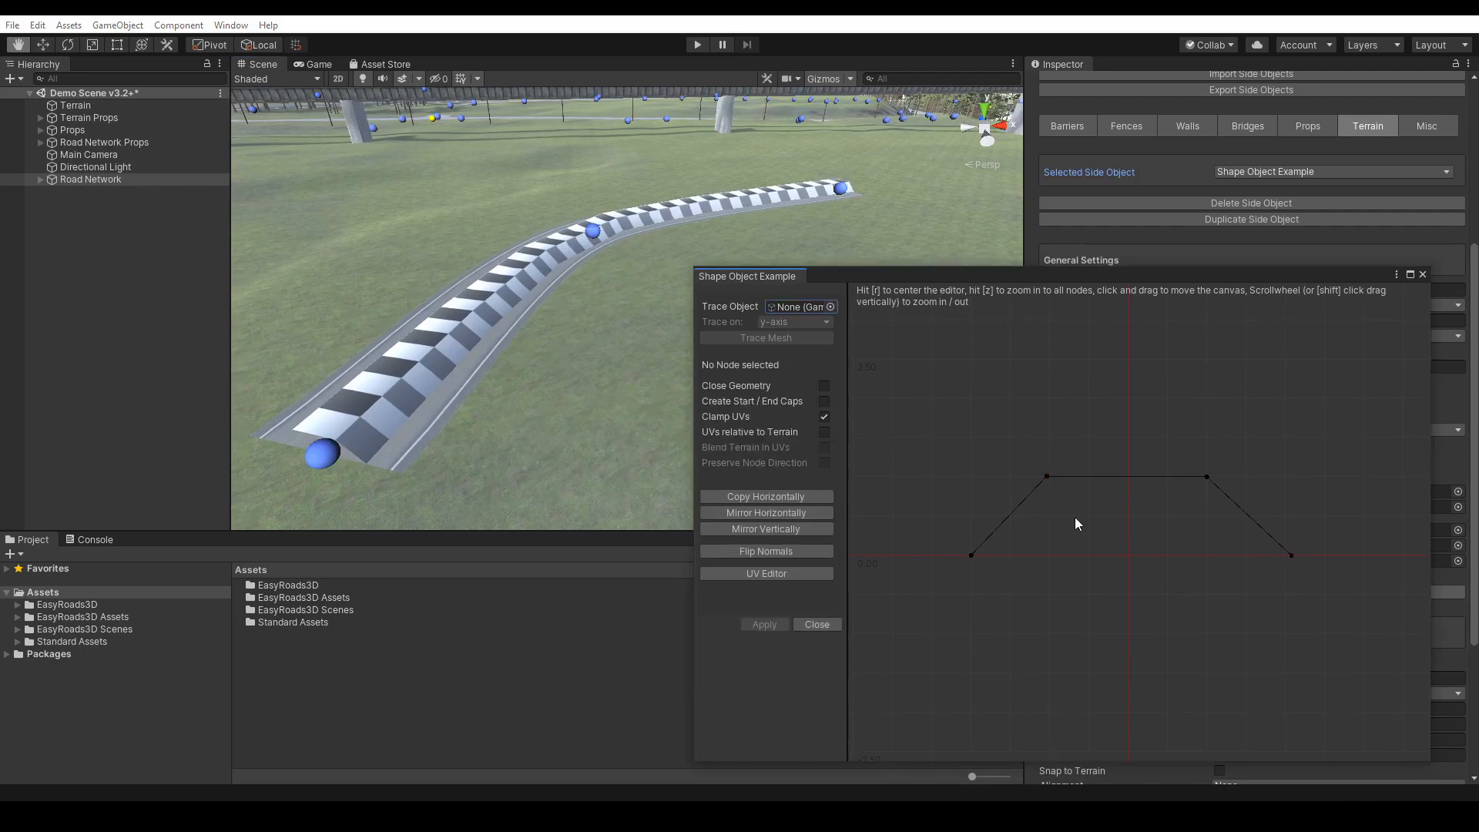
pyautogui.press('w')
pyautogui.click(1047, 476)
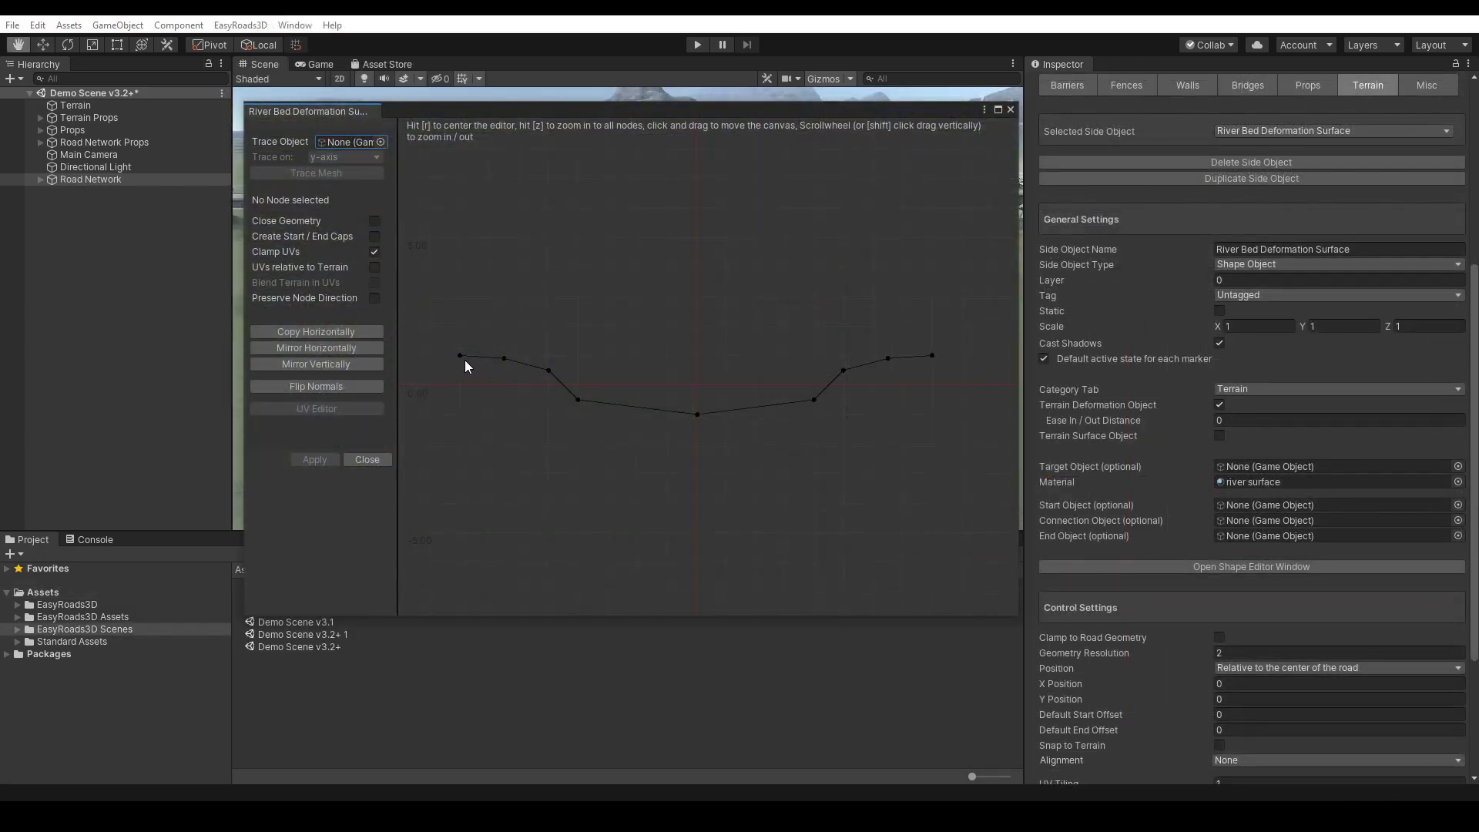
# - Inspect the Terrain Snap Weight of the three leftmost nodes in the River Bed Deformation Surface profile
pyautogui.click(461, 356)
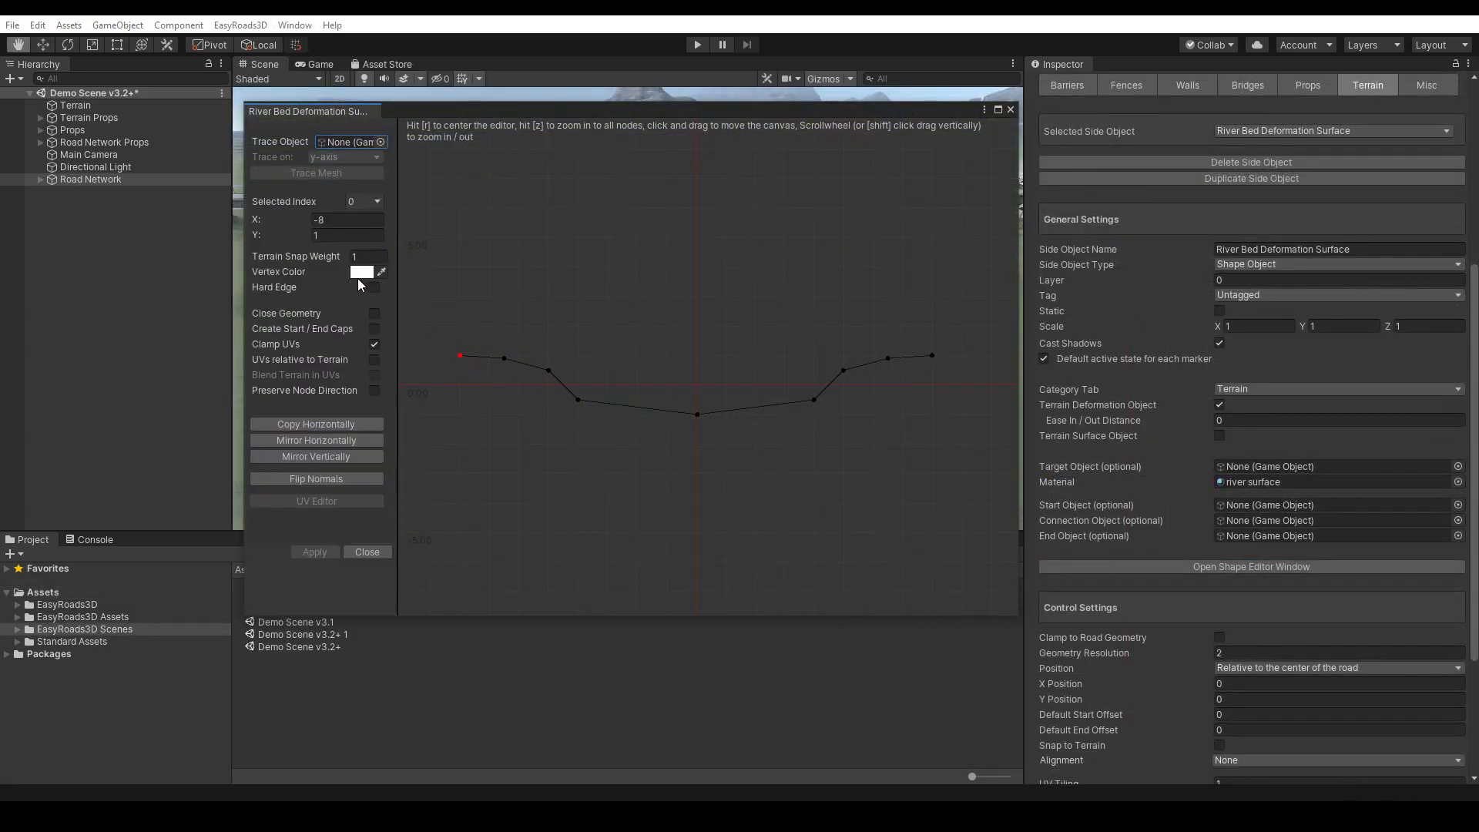
pyautogui.click(505, 359)
pyautogui.click(548, 371)
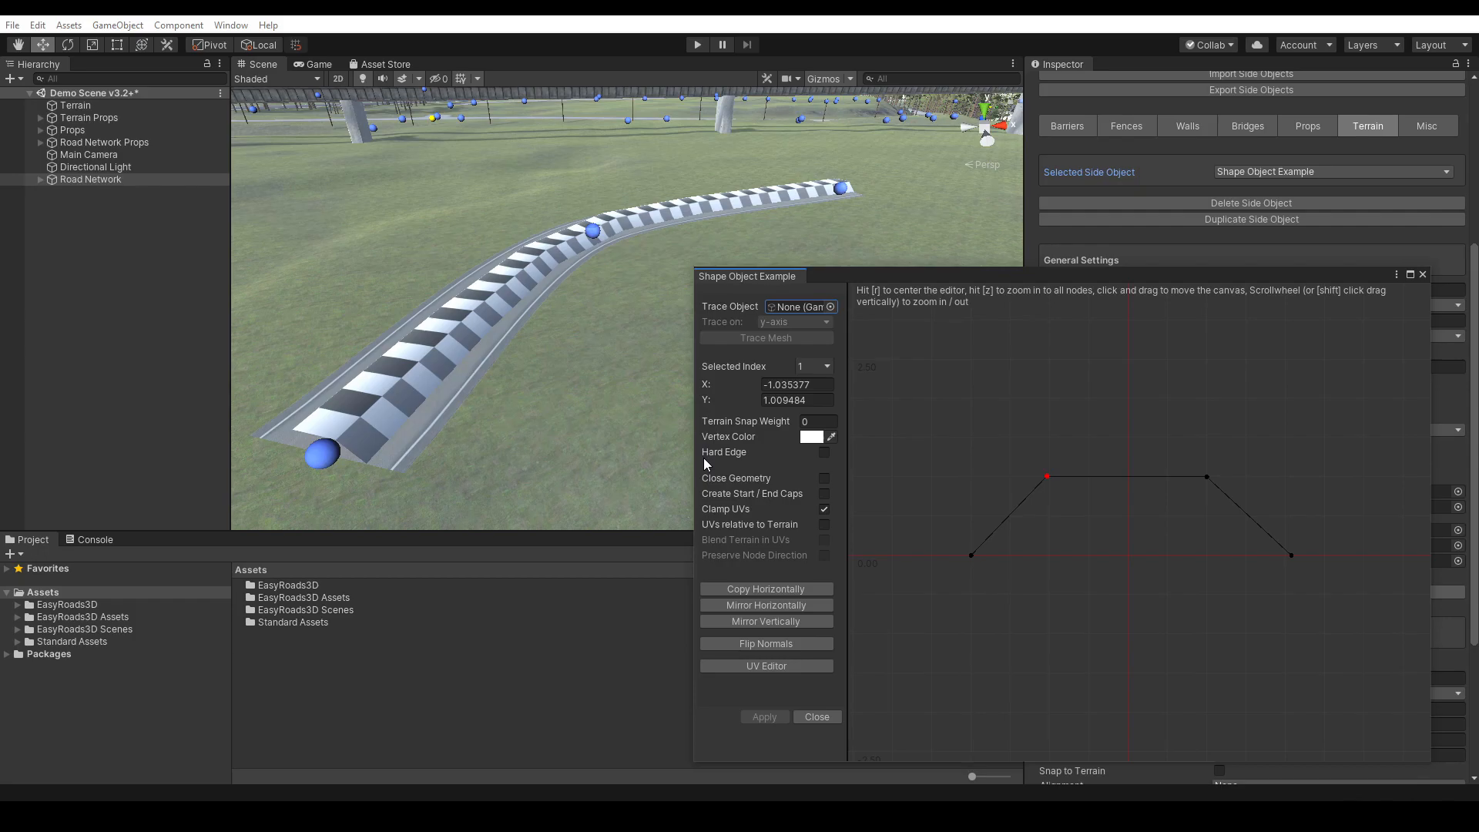
# - Enable Hard Edge on the trapezoid's two upper nodes, apply the changes, and close the shape editor
pyautogui.click(825, 452)
pyautogui.click(1207, 477)
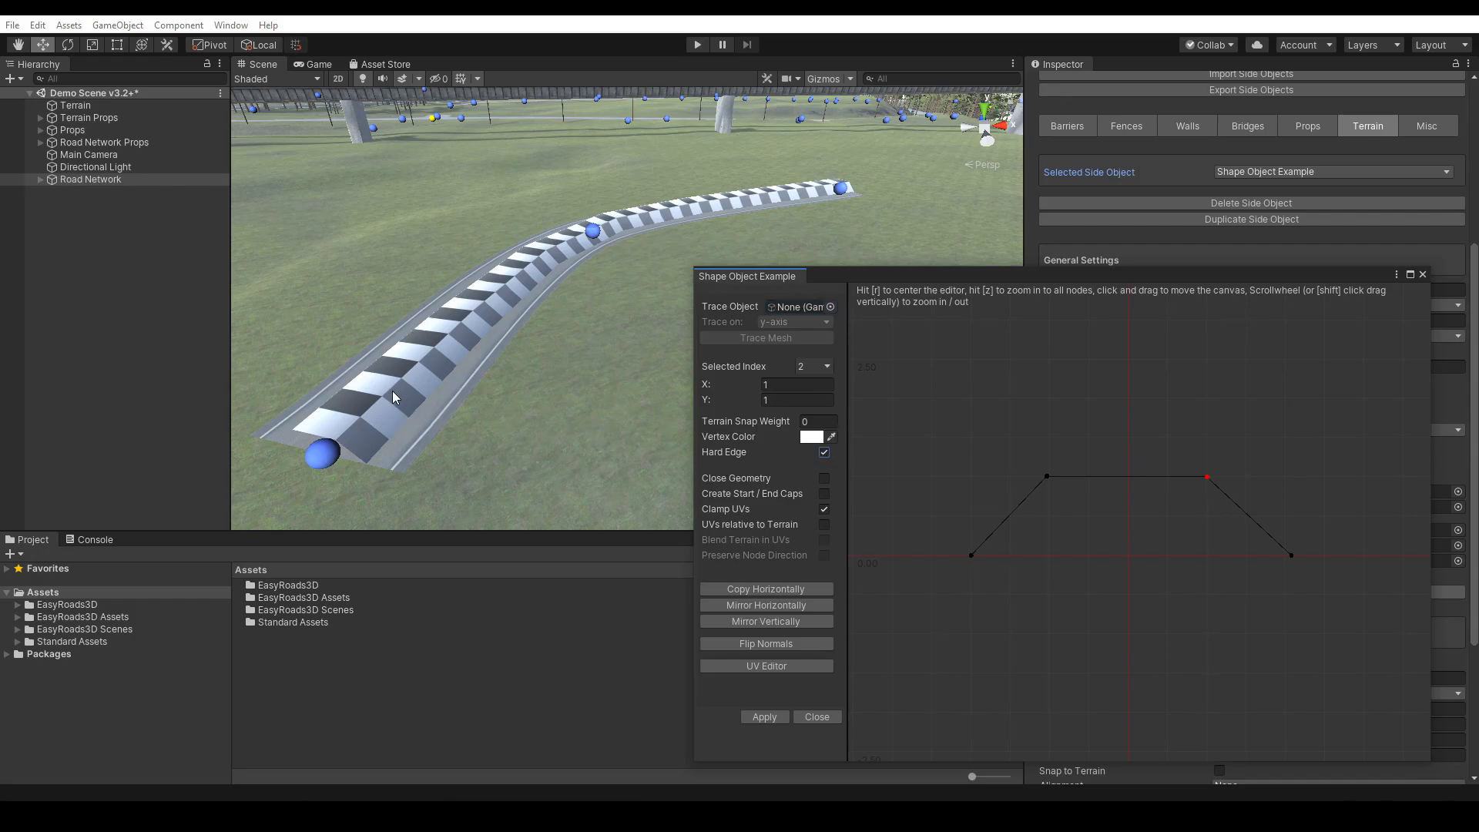
pyautogui.click(765, 717)
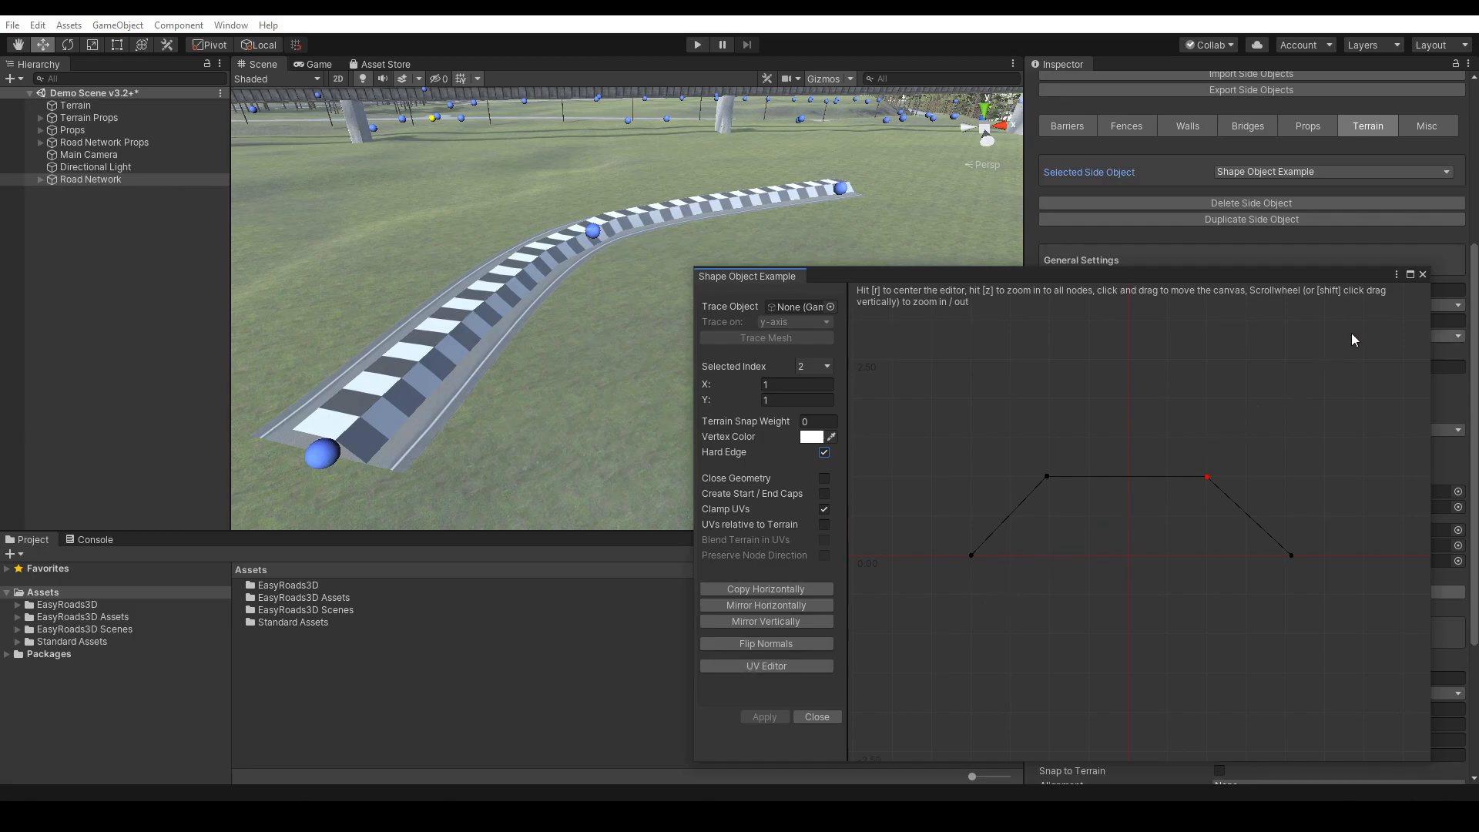
pyautogui.click(1423, 274)
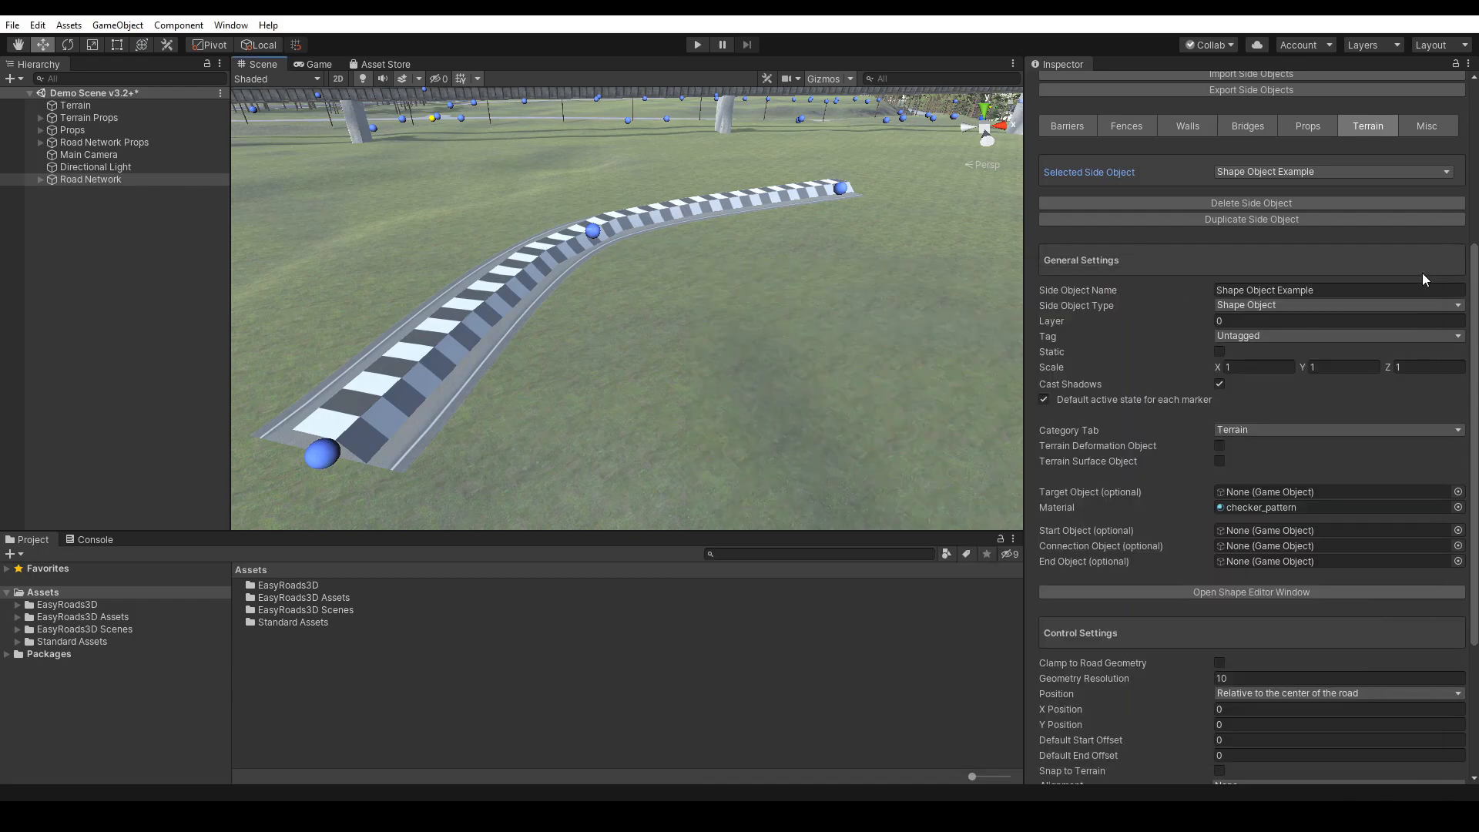
# - Select the road's first marker and reopen the side object settings at the Control Settings section
pyautogui.scroll(-5, 1473, 406)
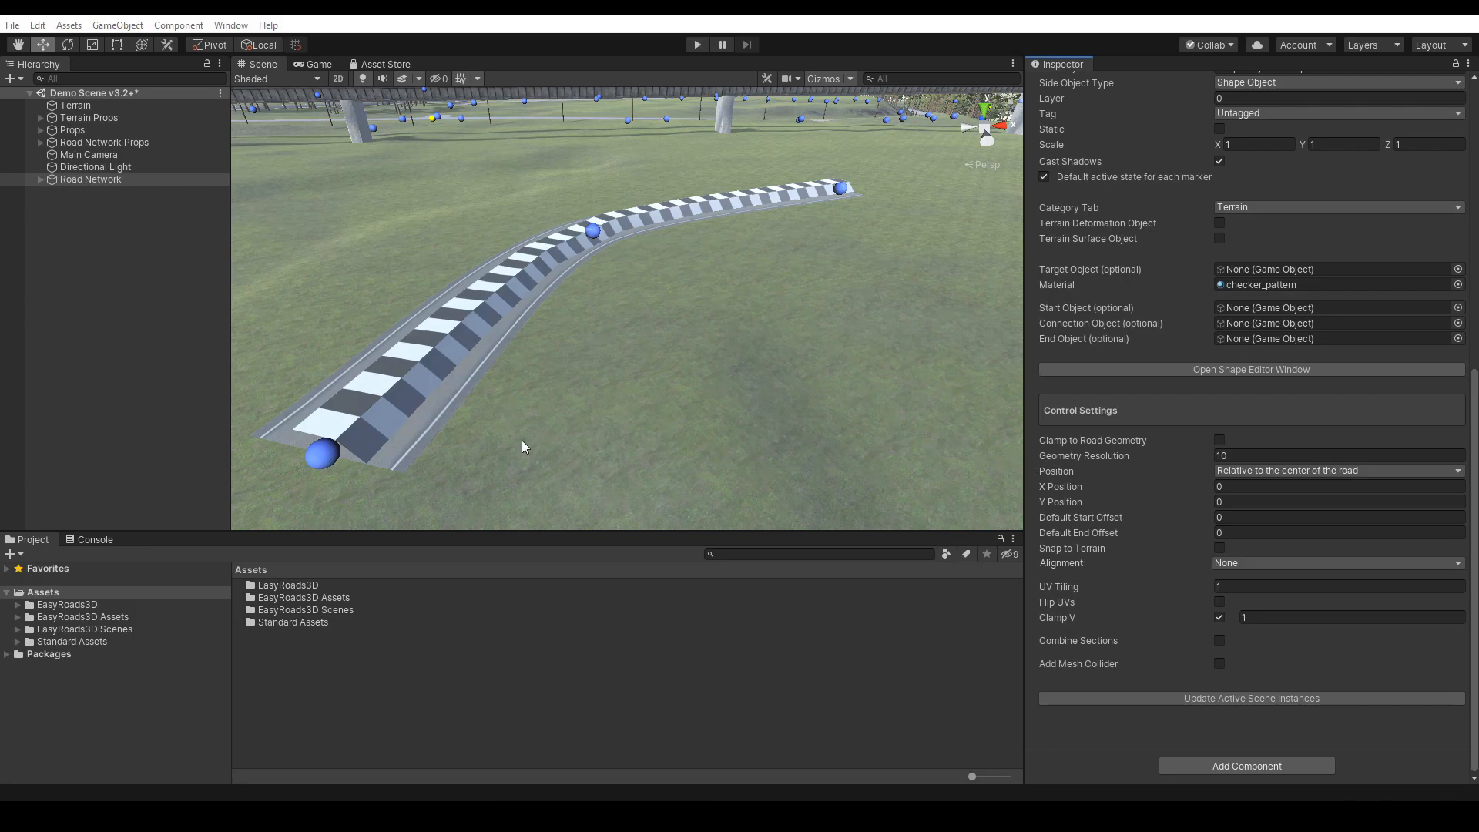
pyautogui.click(323, 459)
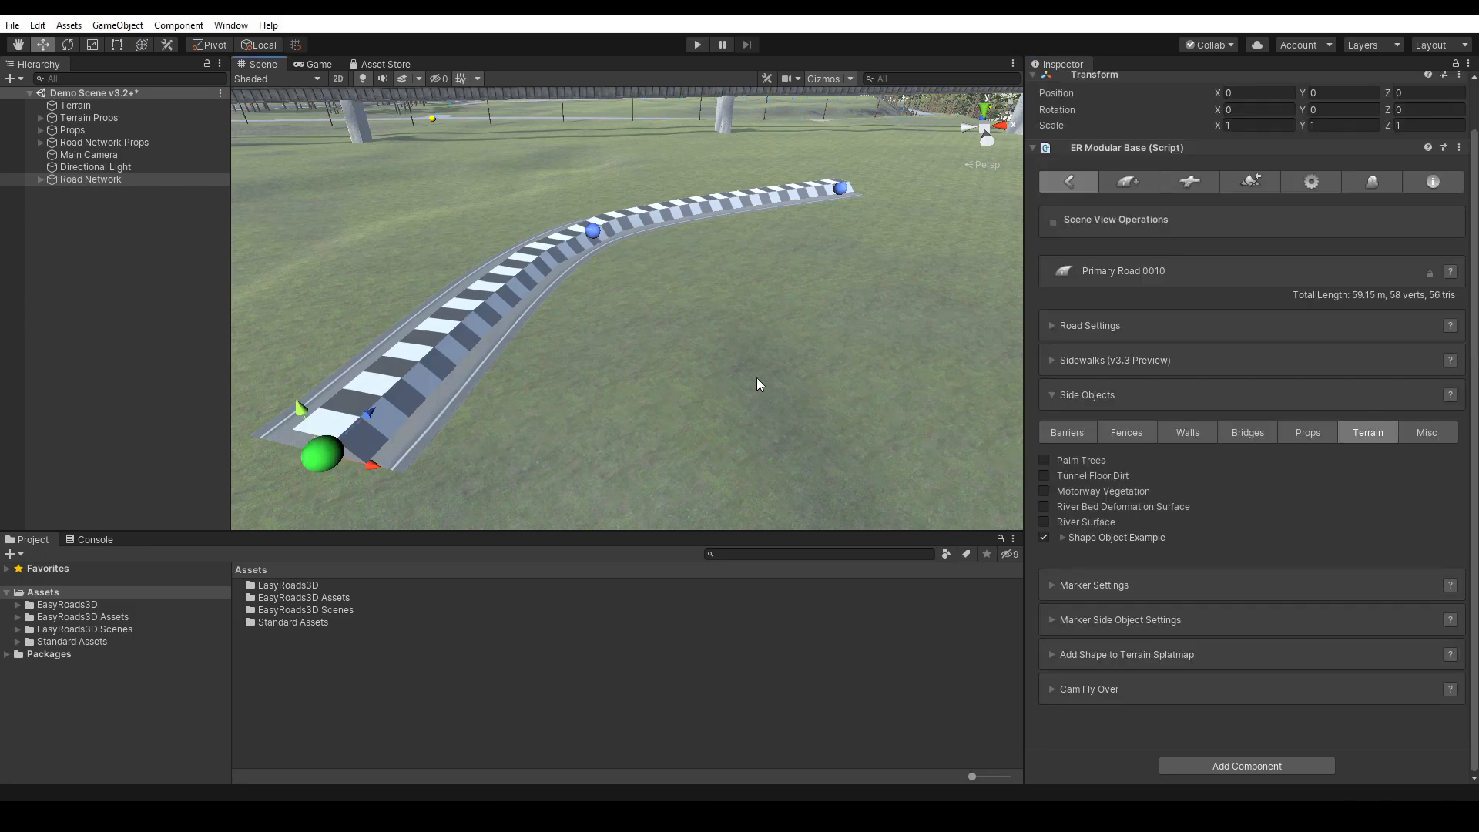
pyautogui.moveTo(747, 378); pyautogui.dragTo(708, 396, button='right')
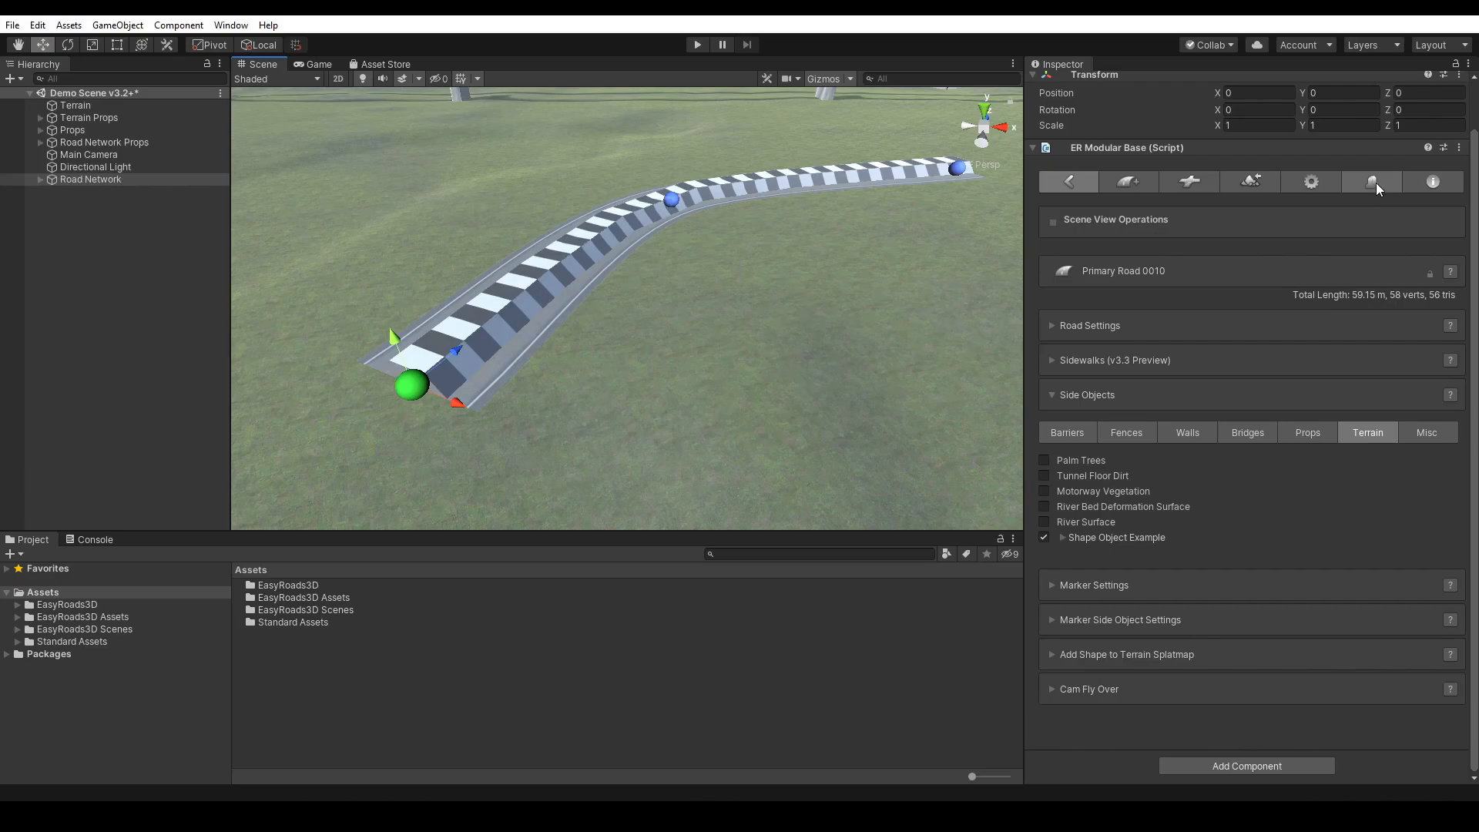
pyautogui.click(1376, 183)
pyautogui.scroll(-10, 1358, 520)
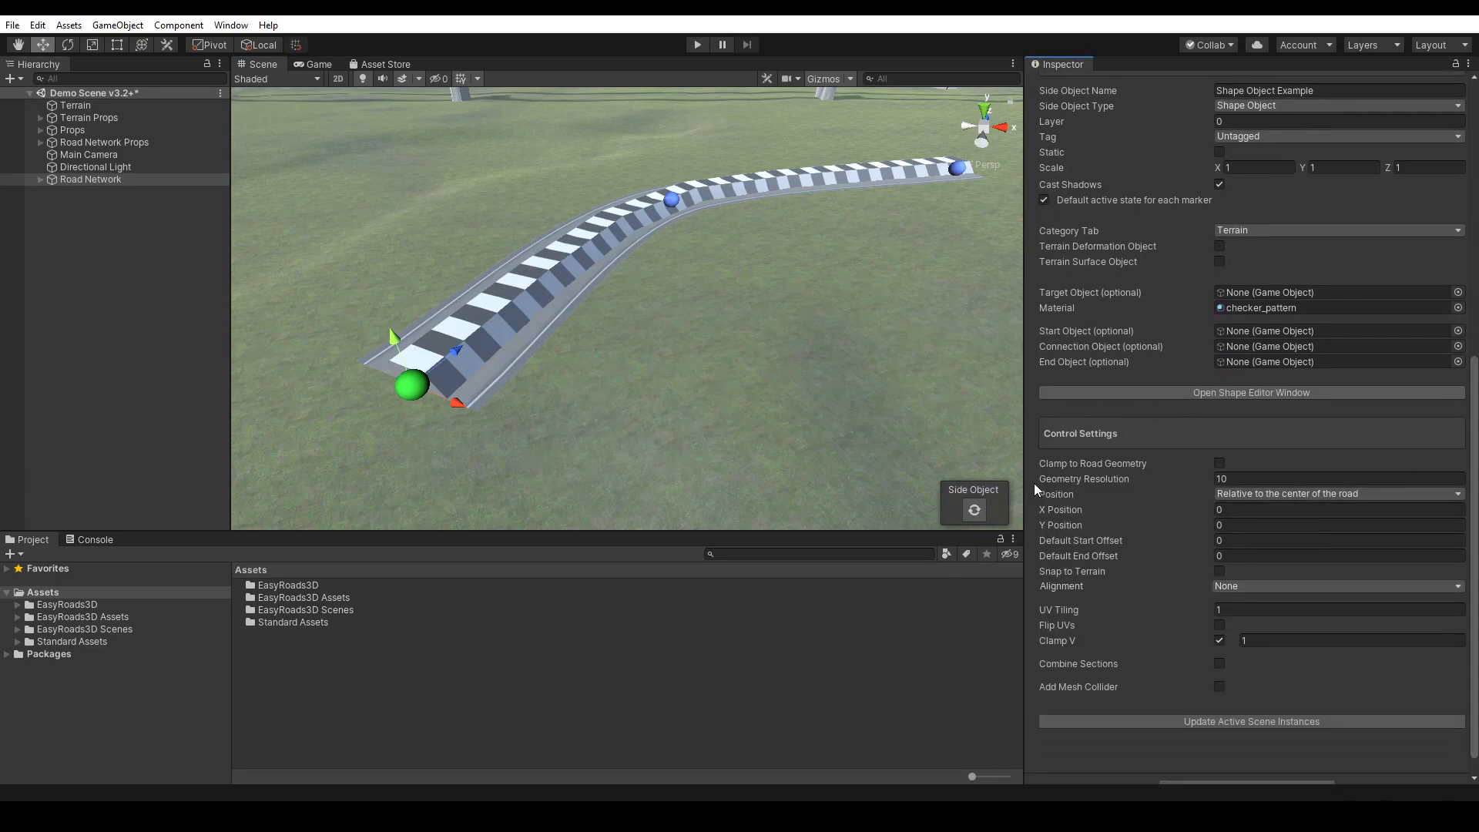
# - Set the side object's Geometry Resolution to 2 and refresh it in the scene
pyautogui.click(1228, 479)
pyautogui.write('2')
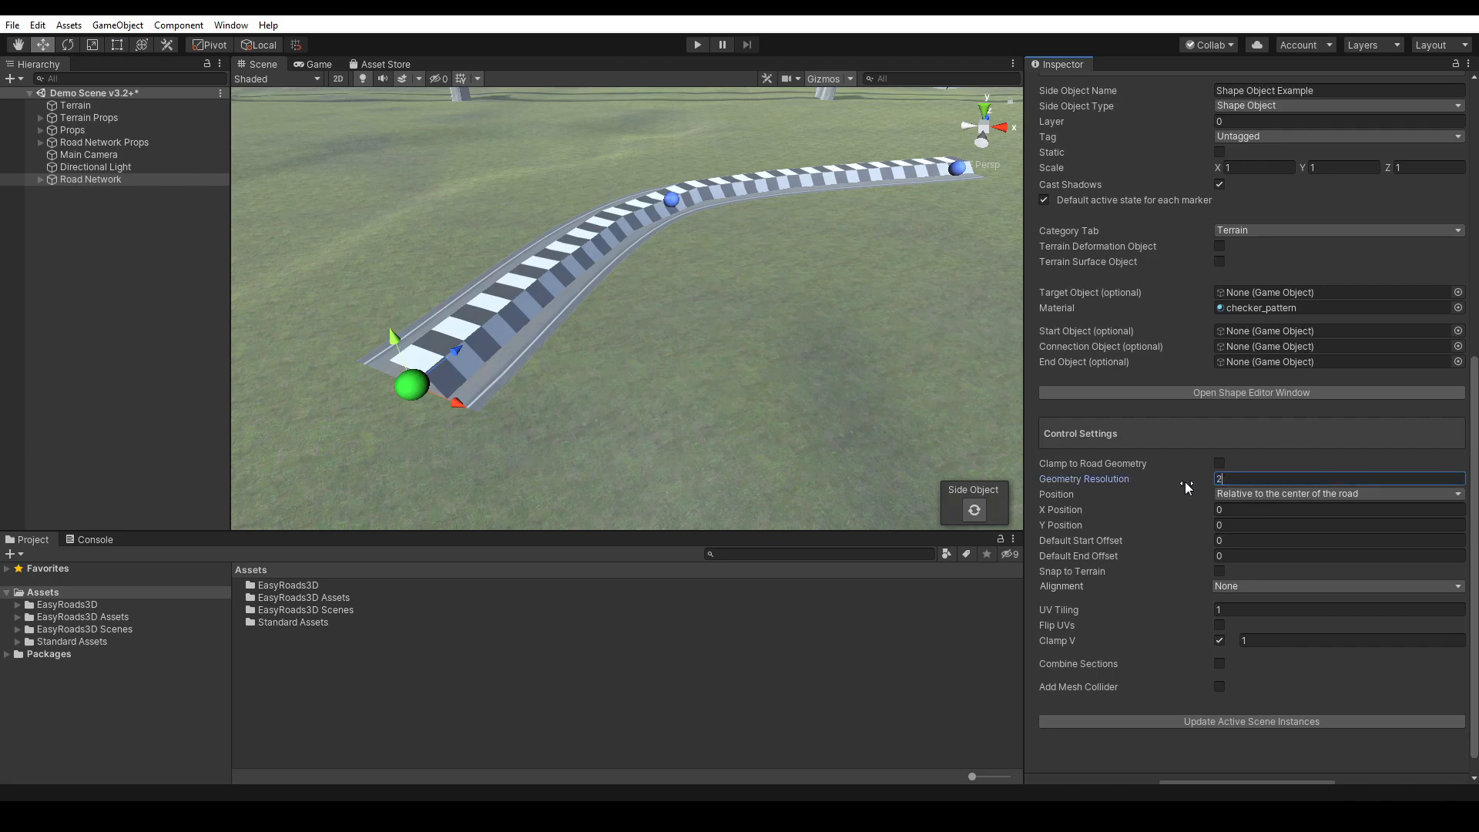
pyautogui.click(973, 511)
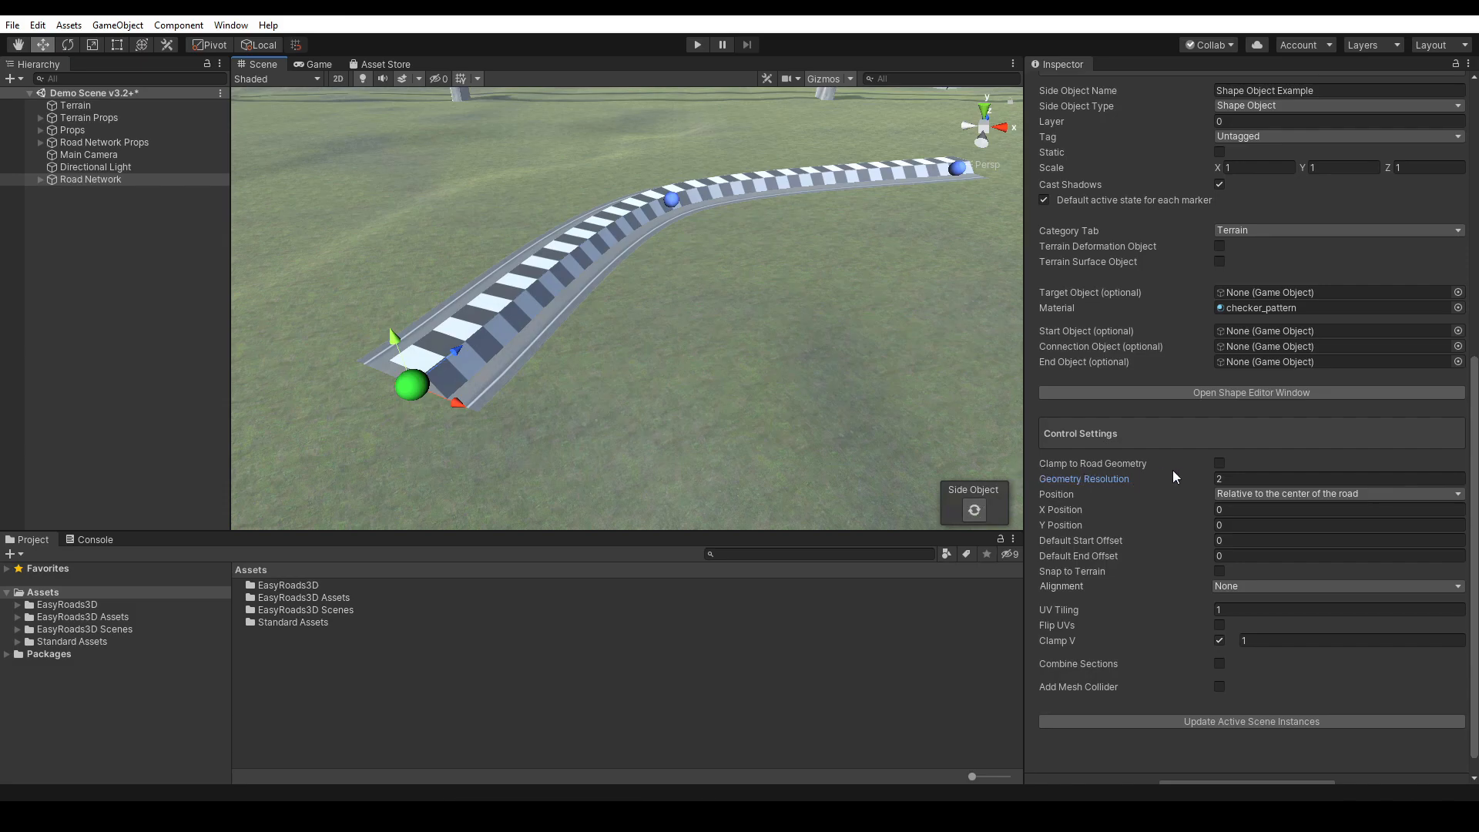
# - Enable Clamp to Road Geometry, display the scene in Shaded Wireframe mode, and refresh the side object
pyautogui.click(1219, 463)
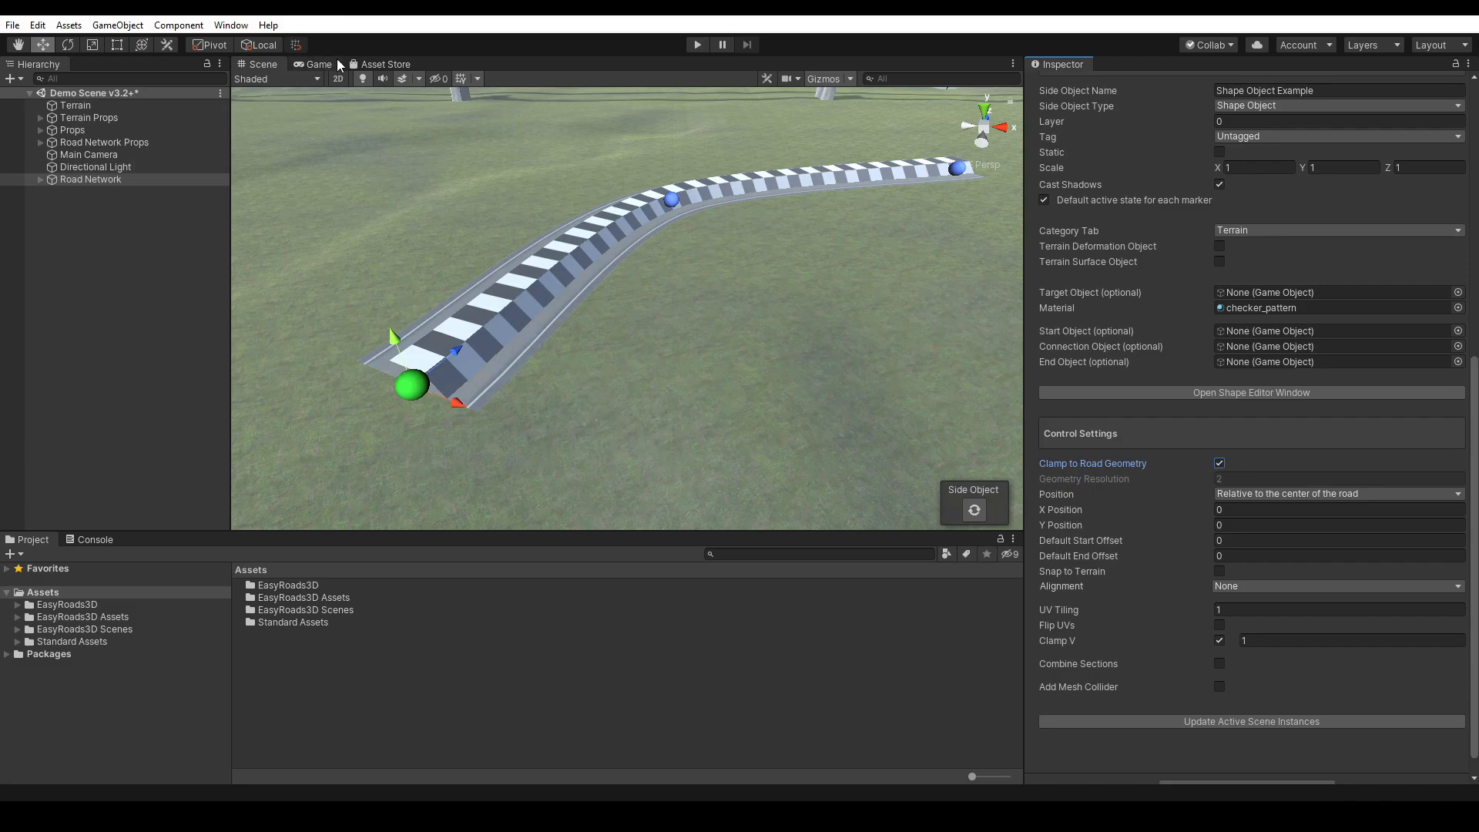
pyautogui.click(317, 75)
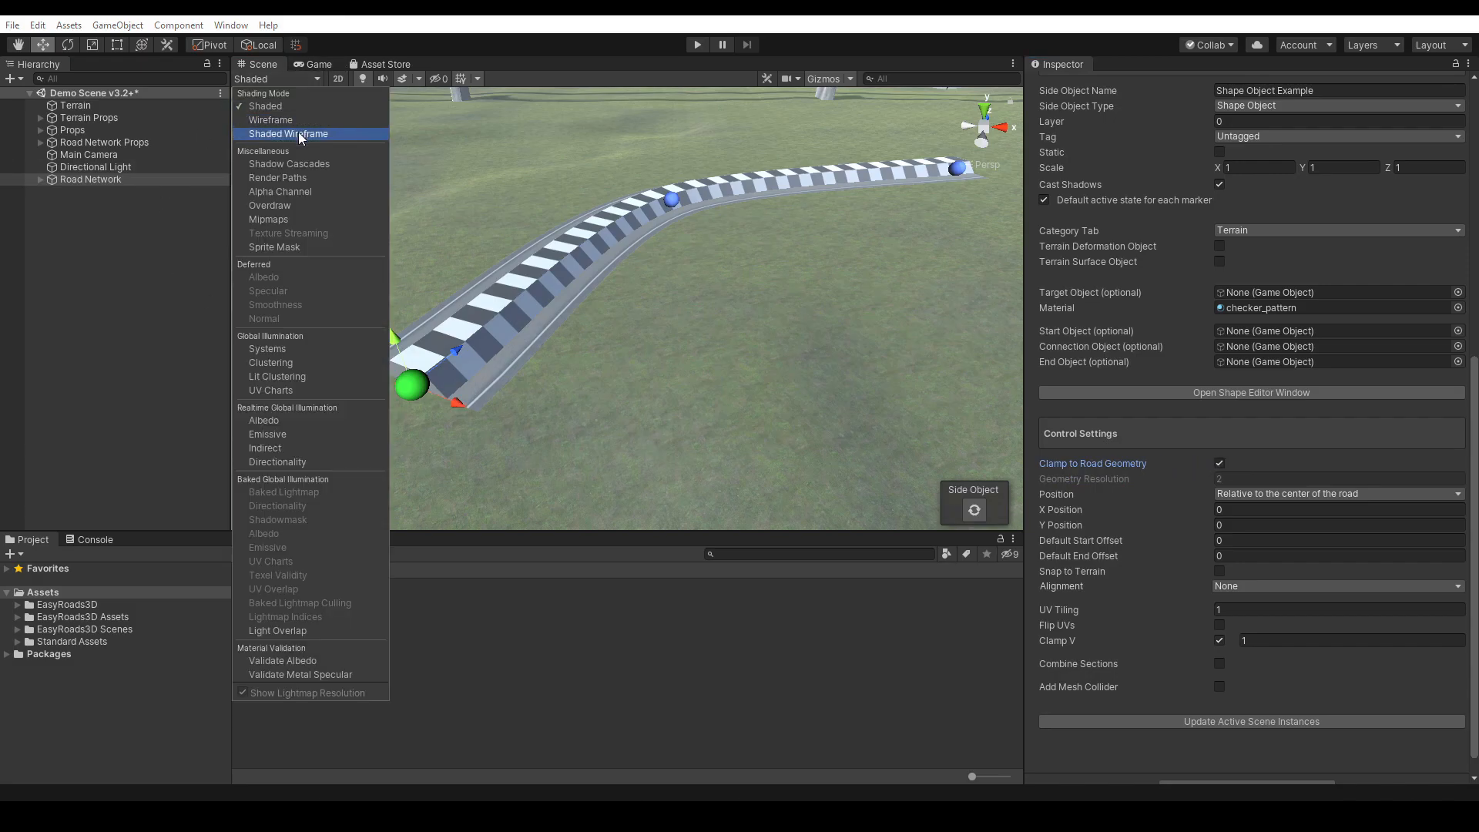
pyautogui.click(298, 133)
pyautogui.moveTo(716, 269)
pyautogui.mouseDown(button='right')
pyautogui.moveTo(654, 325)
pyautogui.moveTo(644, 593)
pyautogui.mouseUp(button='right')
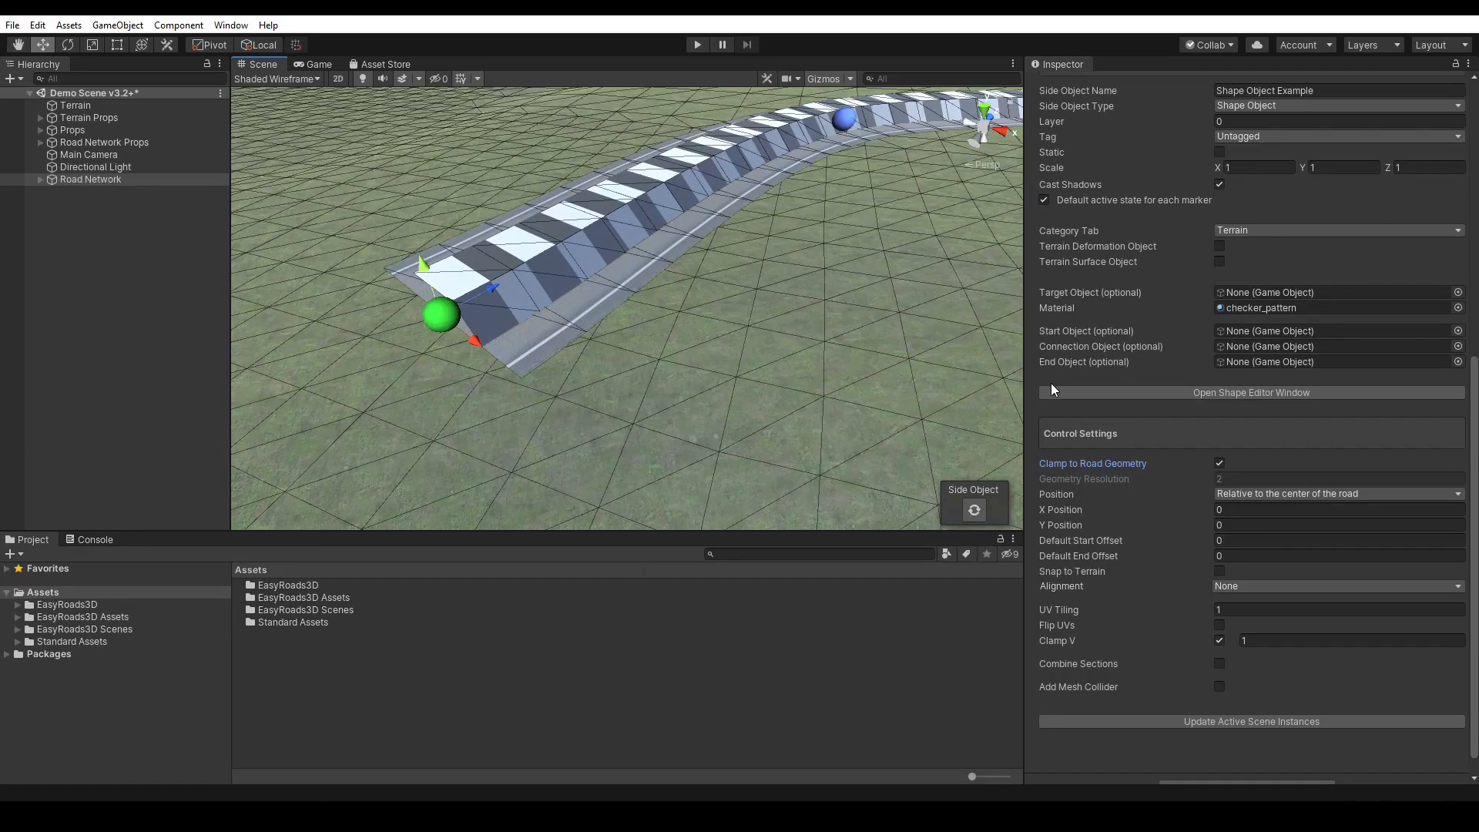
pyautogui.click(974, 510)
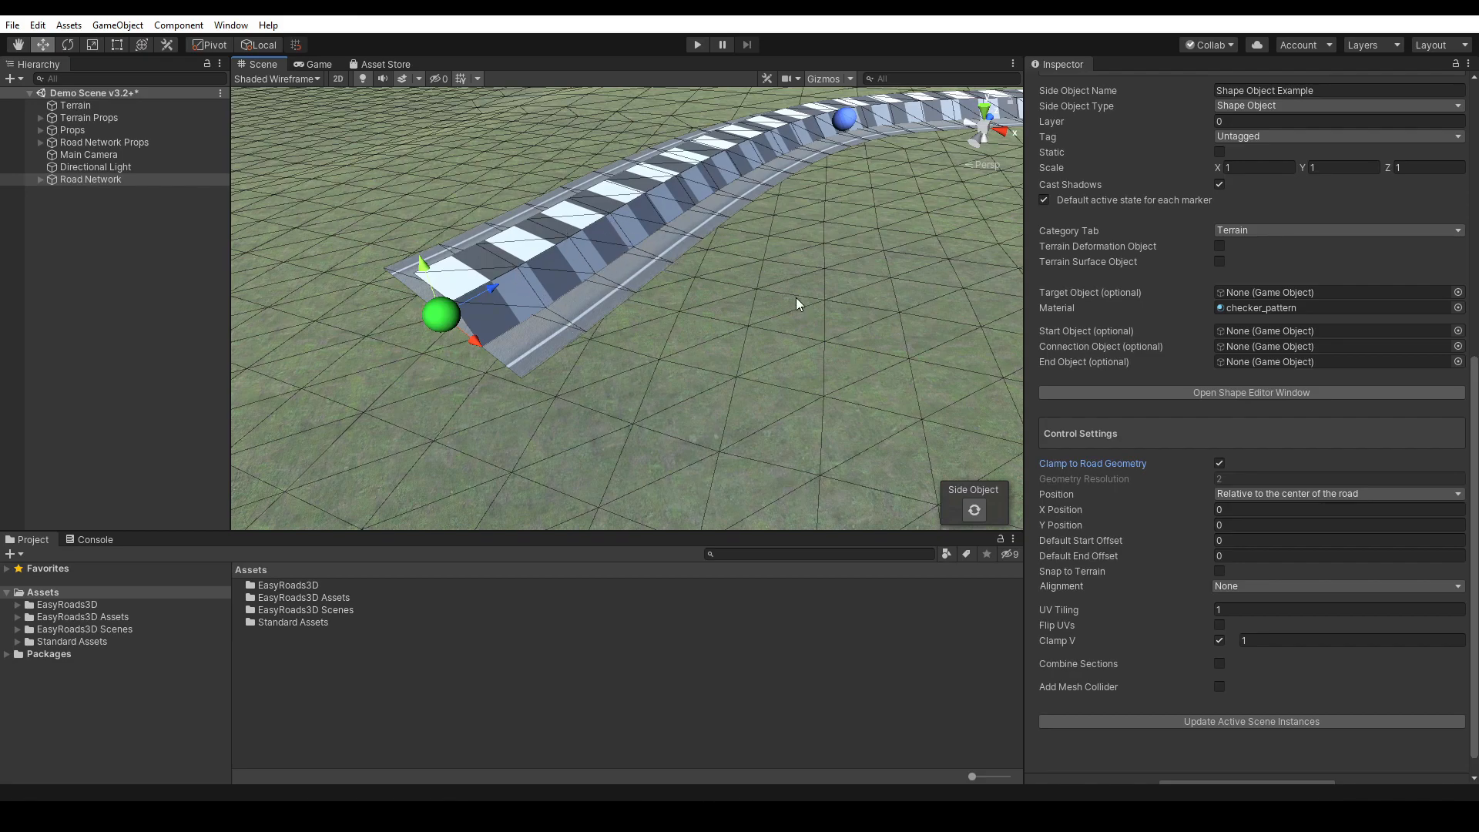
# - Disable Clamp to Road Geometry, set the Geometry Resolution to 4, and refresh the side object
pyautogui.click(1219, 462)
pyautogui.click(973, 510)
pyautogui.click(1225, 479)
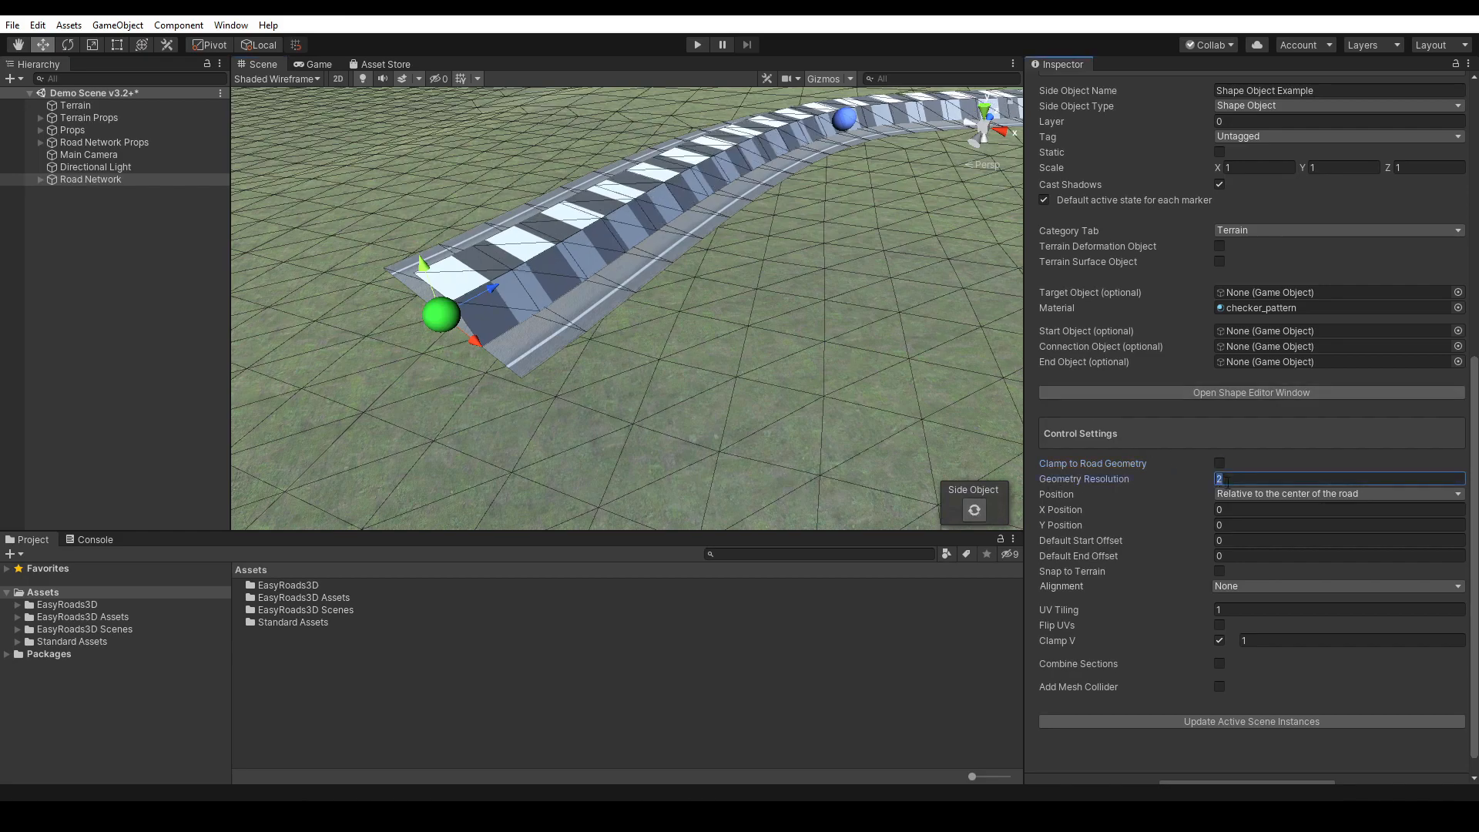
pyautogui.click(973, 511)
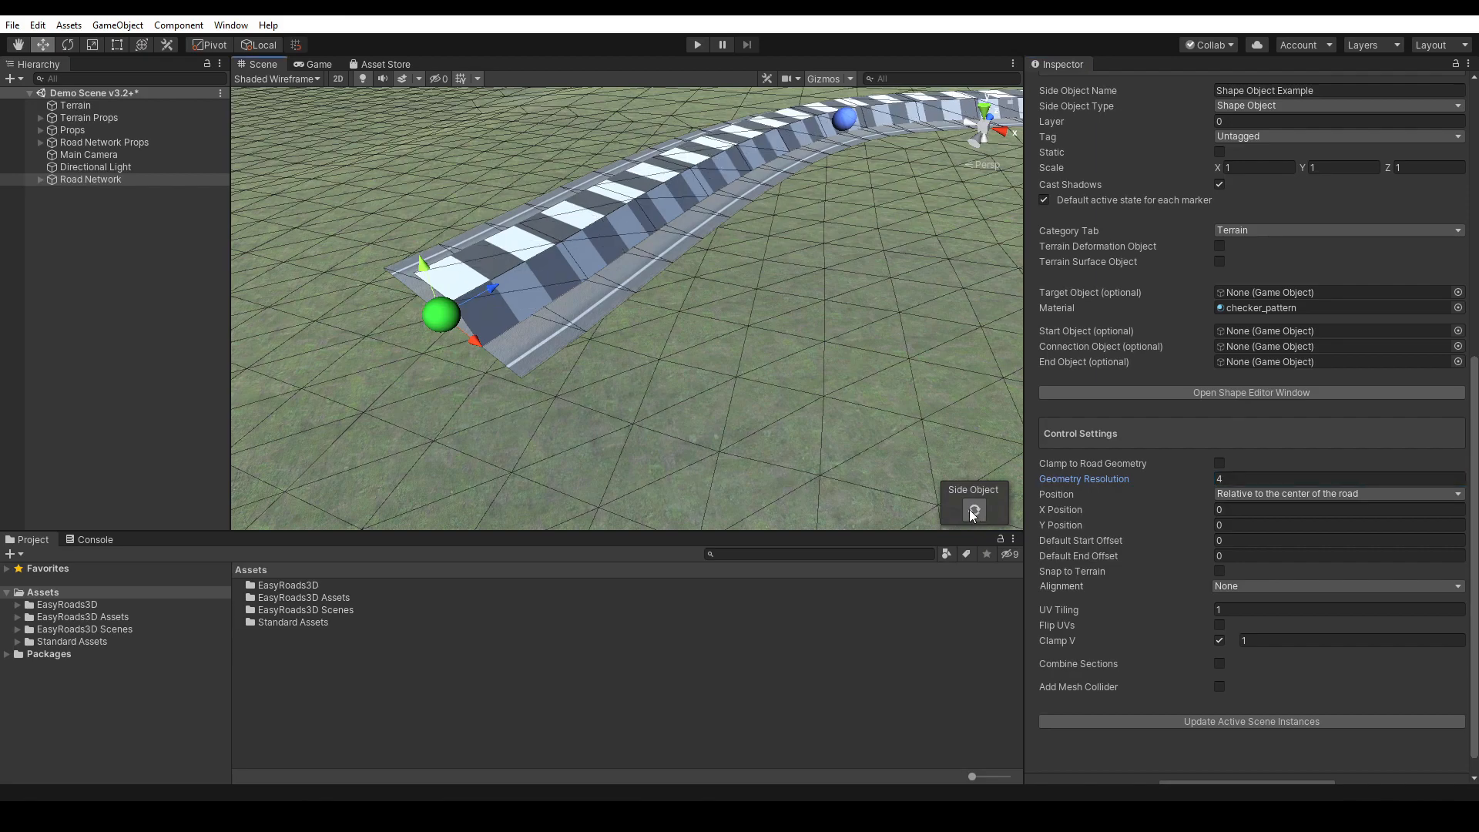
# - Switch the scene back to Shaded mode, reselect the road's first marker, and reopen the side object's Control Settings
pyautogui.click(303, 77)
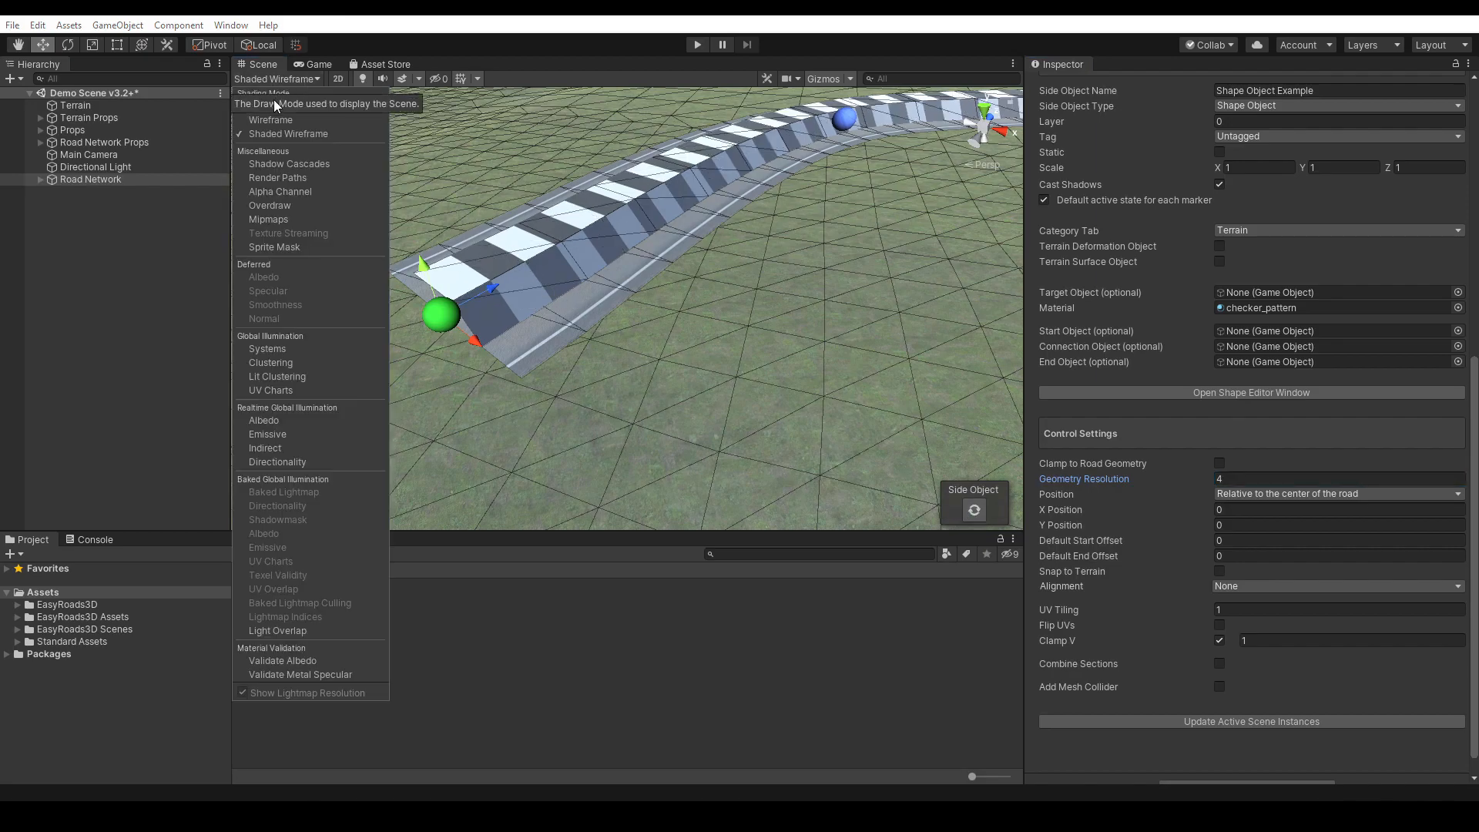
pyautogui.click(266, 106)
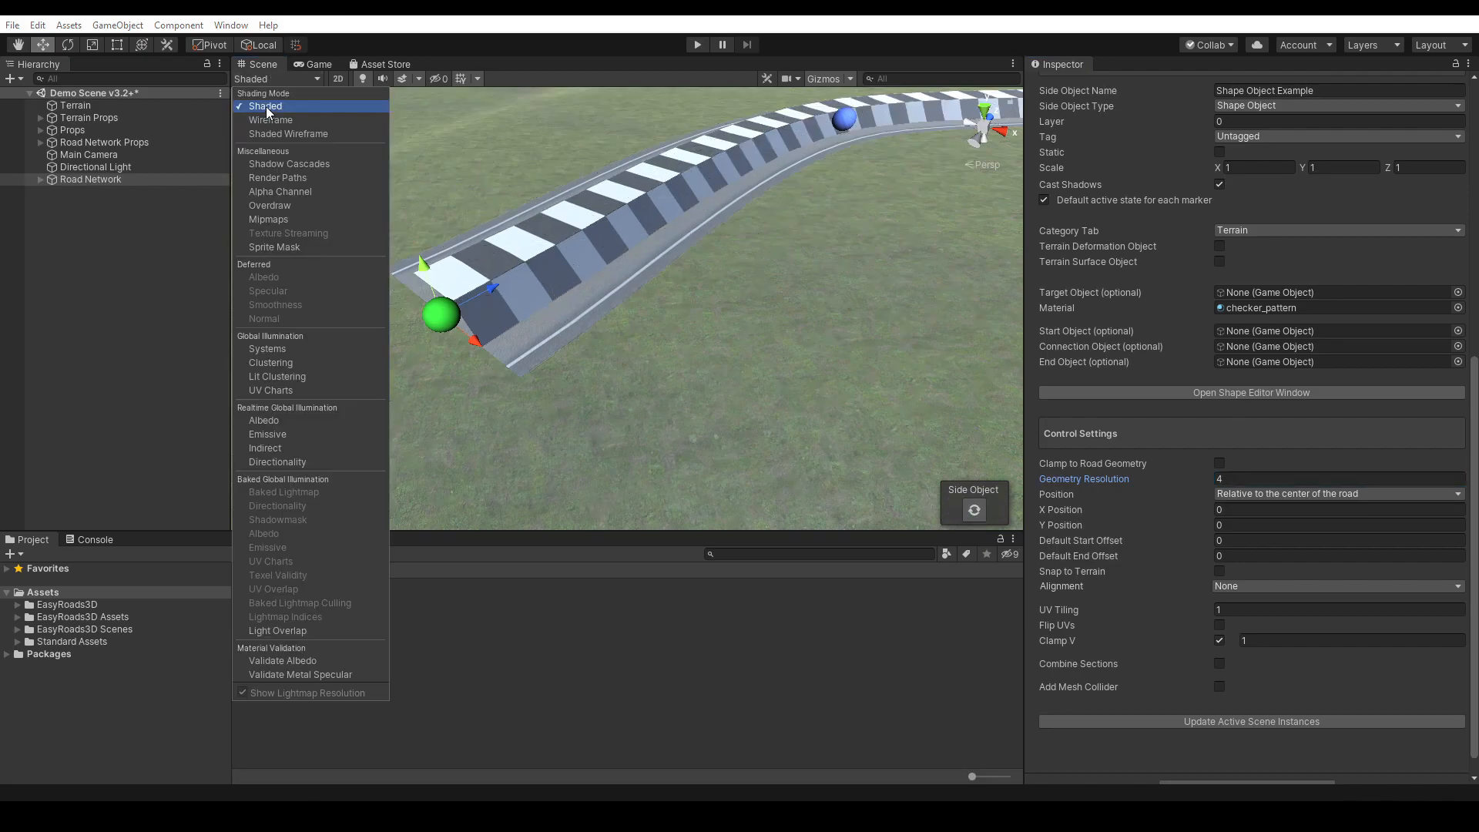
pyautogui.click(773, 356)
pyautogui.click(436, 316)
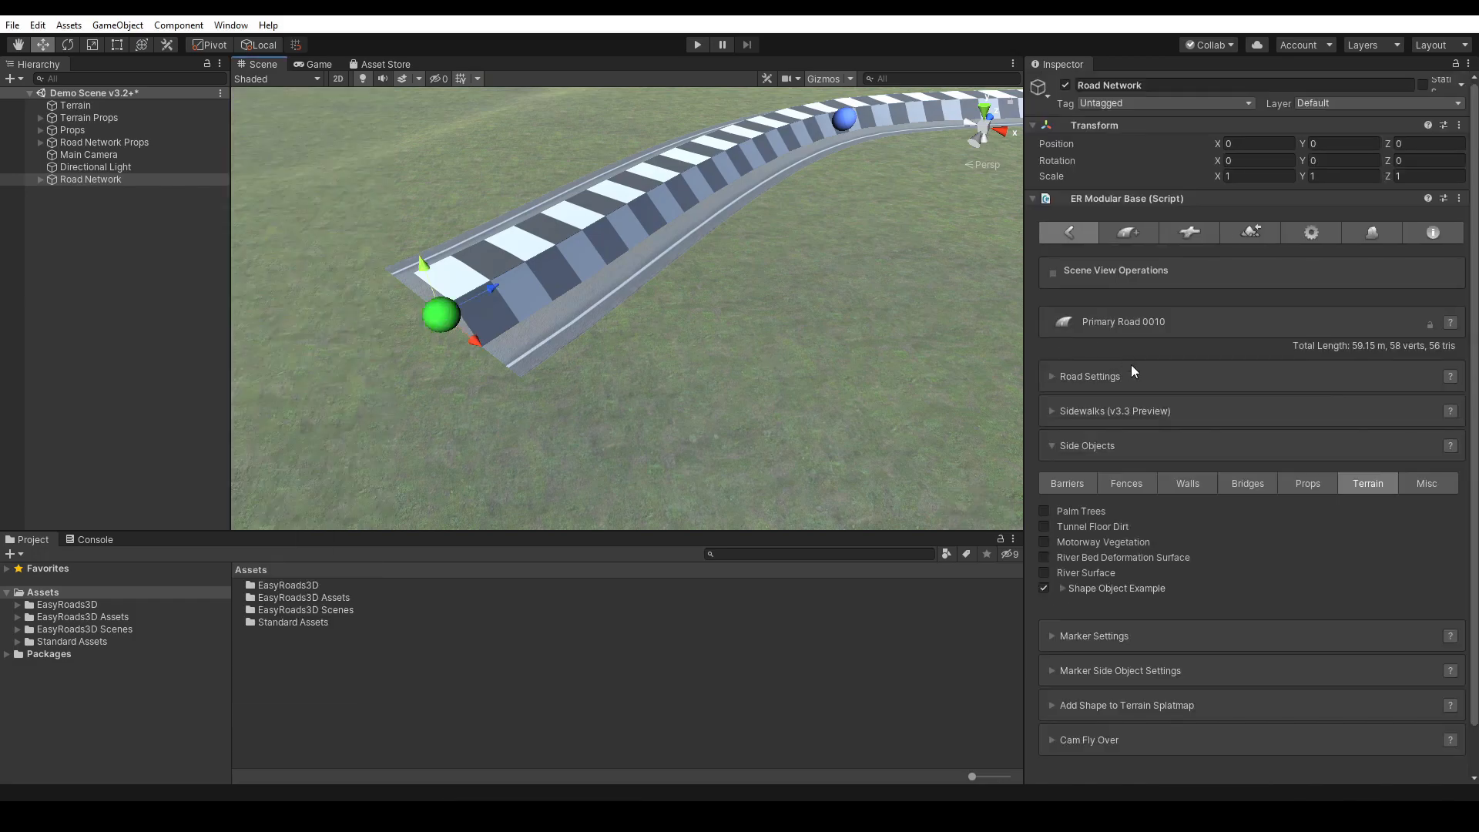
pyautogui.click(1367, 233)
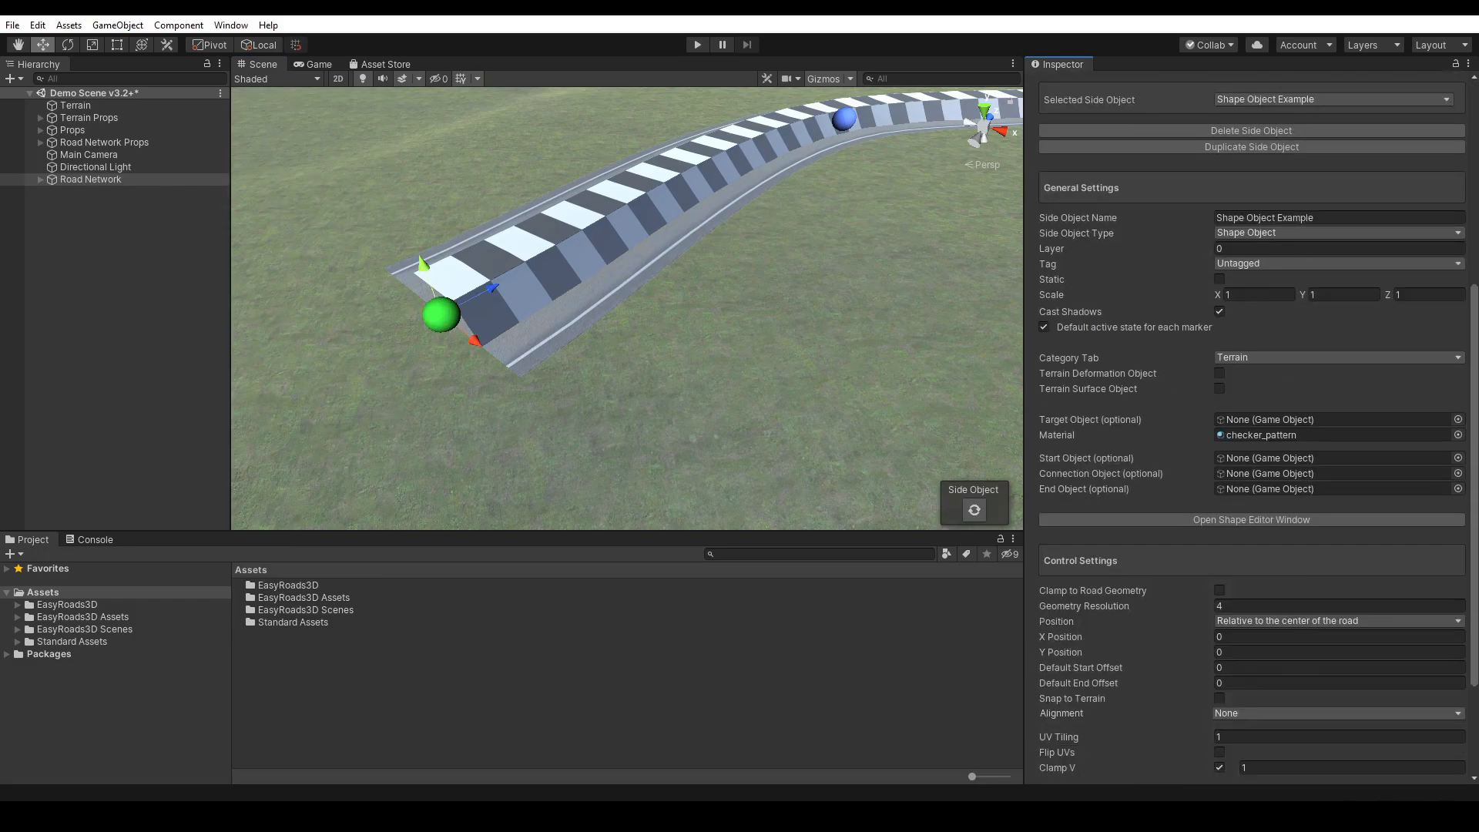
pyautogui.scroll(-3, 1417, 494)
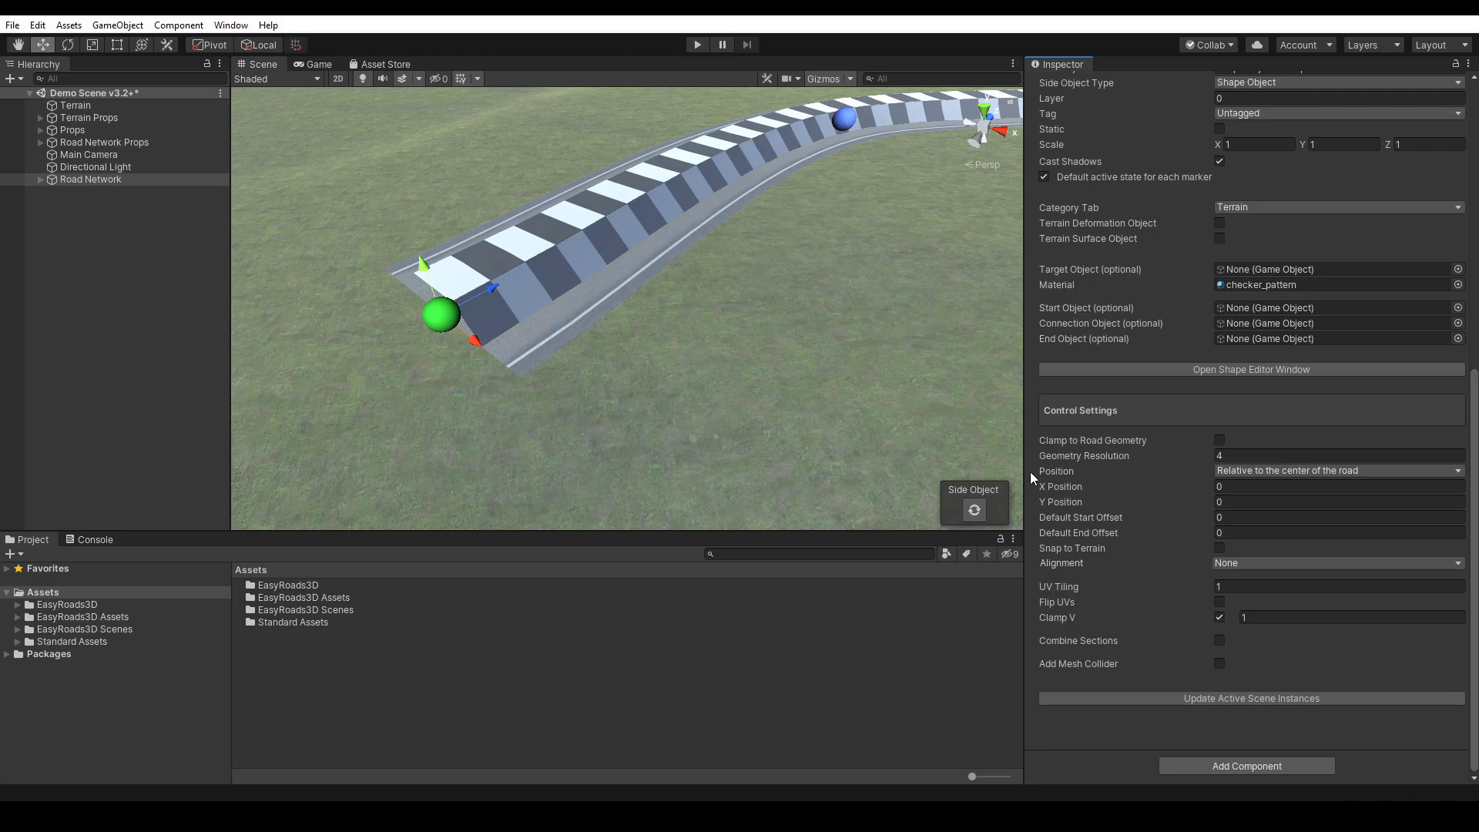
# - Position the side object relative to the right side of the road and make it Dual Sided, refreshing after each change
pyautogui.click(1295, 472)
pyautogui.click(1301, 523)
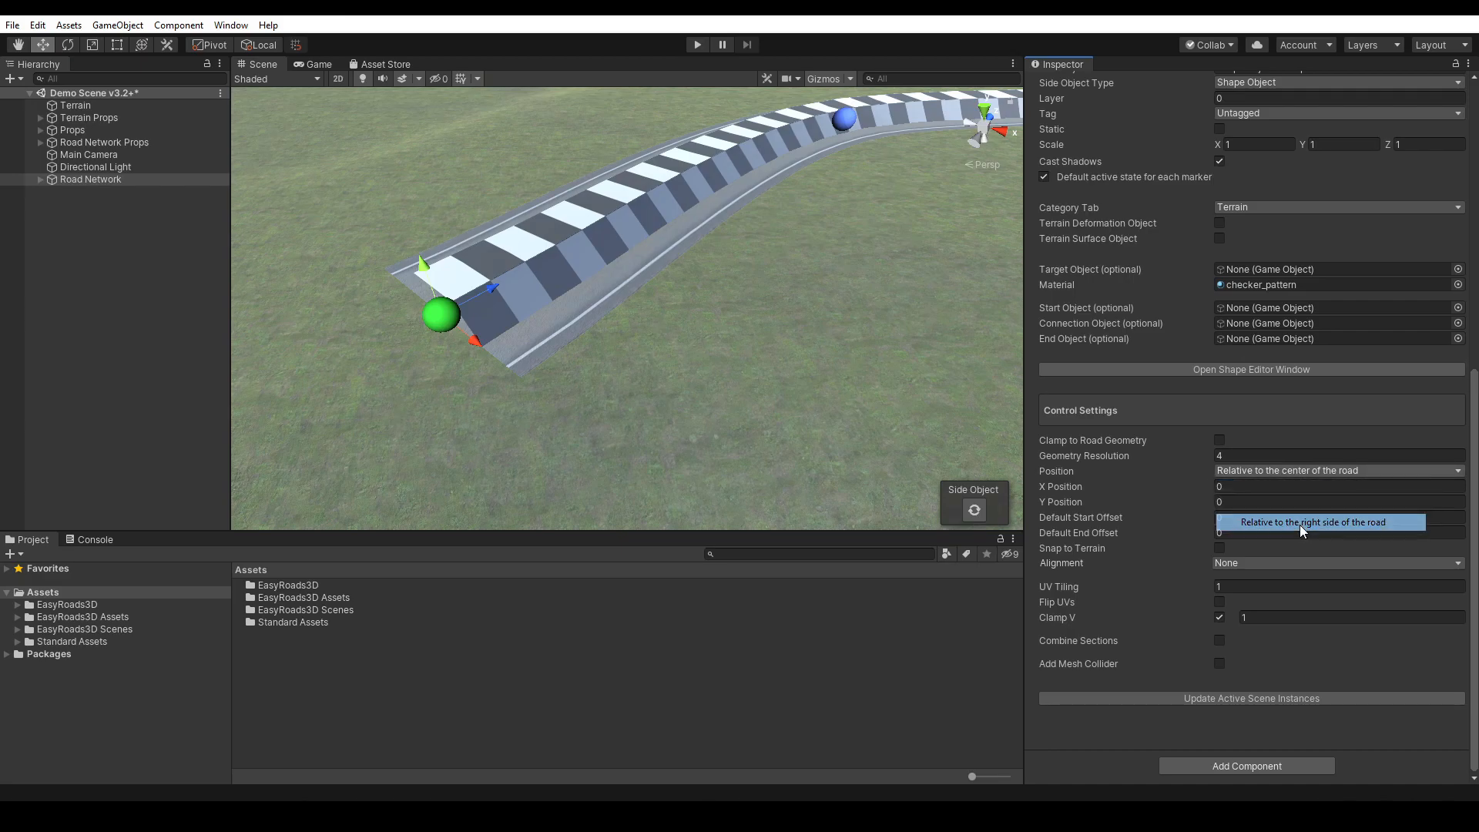
pyautogui.click(974, 510)
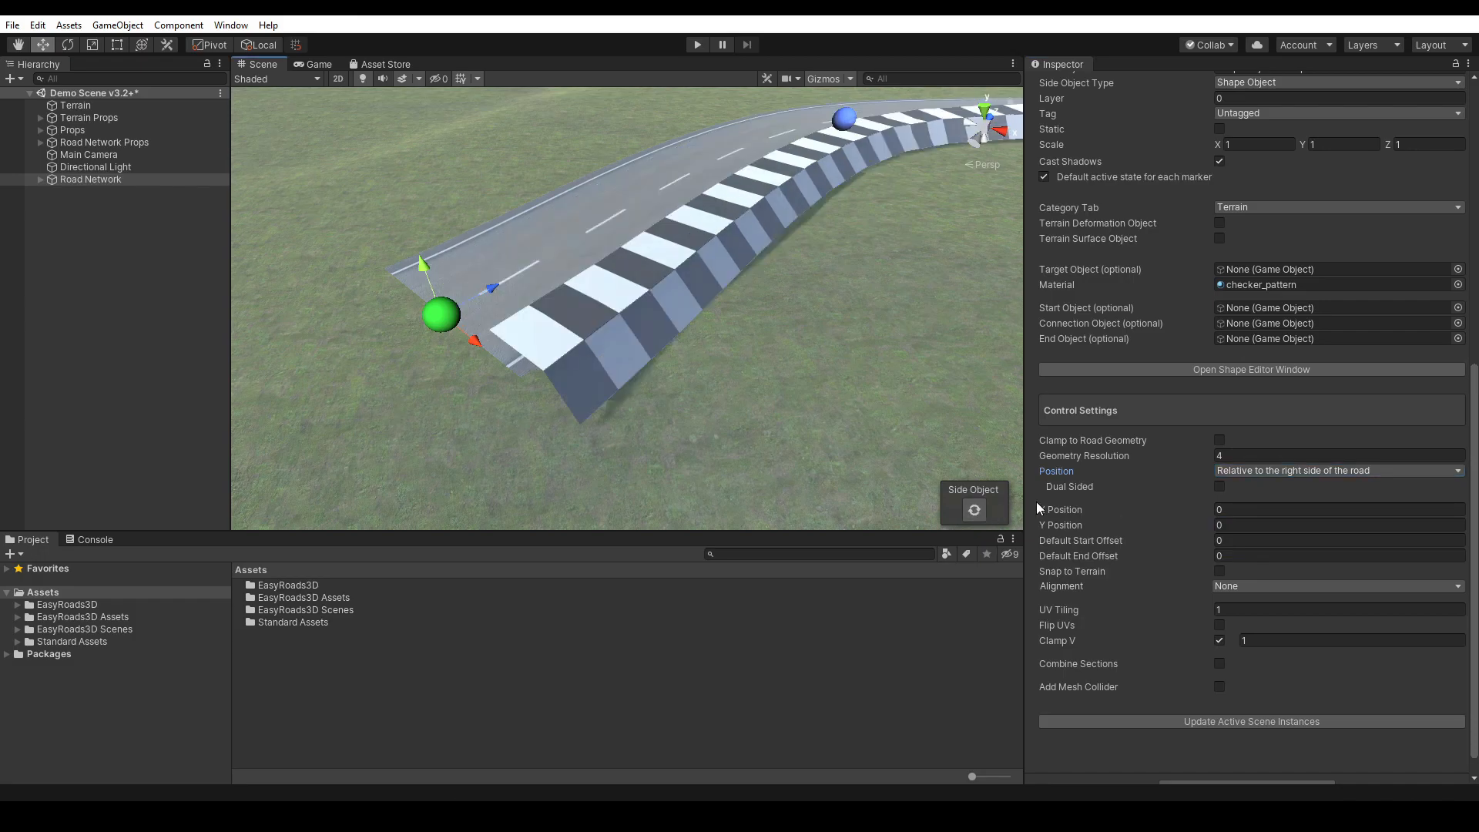
pyautogui.click(1219, 486)
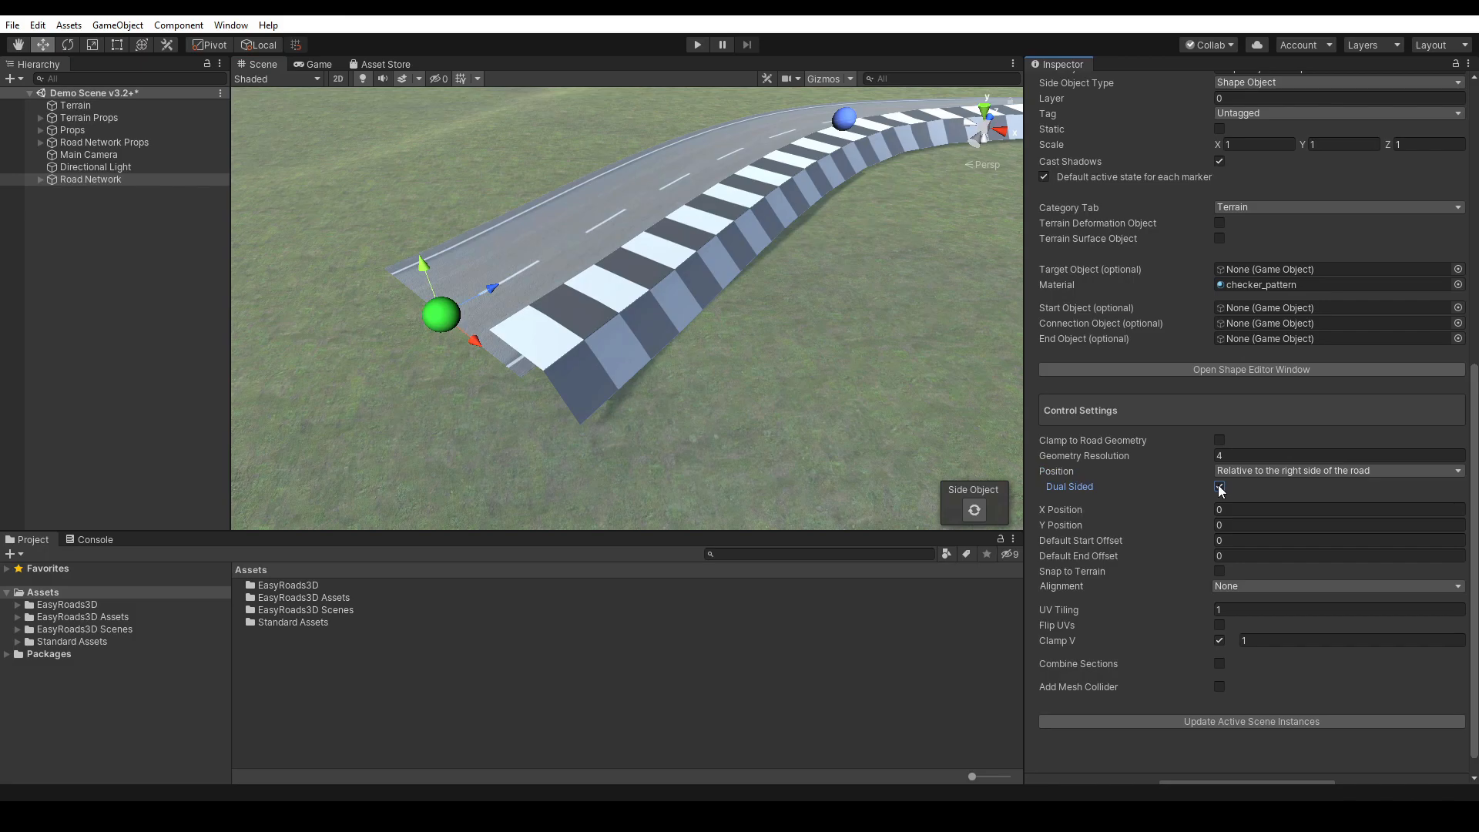
pyautogui.click(974, 510)
pyautogui.moveTo(708, 436); pyautogui.dragTo(742, 413, button='right')
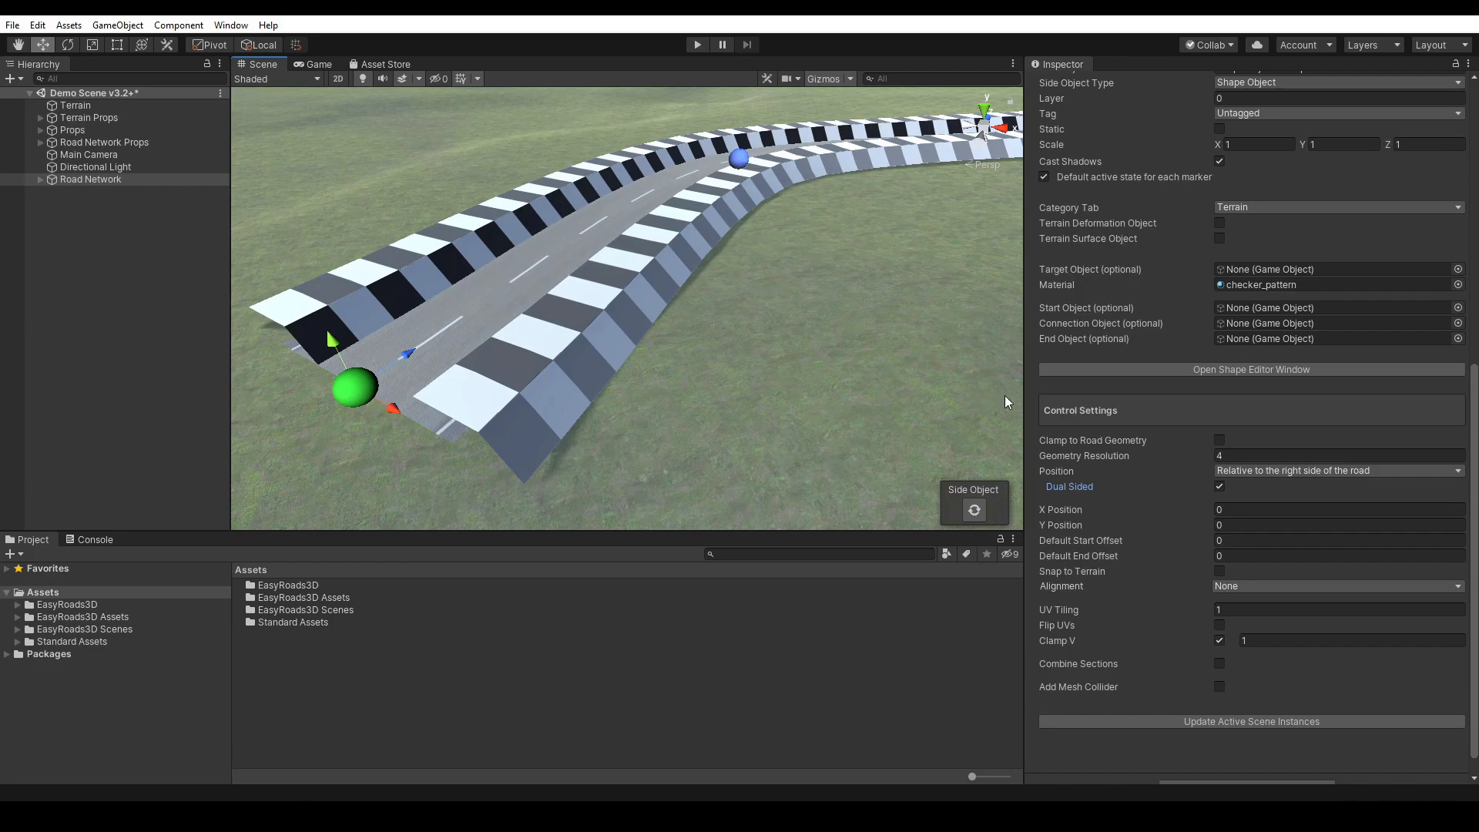
# - Turn off Dual Sided, set Position to Relative to the center of the road, and refresh the side object
pyautogui.click(1219, 487)
pyautogui.click(1251, 473)
pyautogui.click(1264, 488)
pyautogui.click(973, 510)
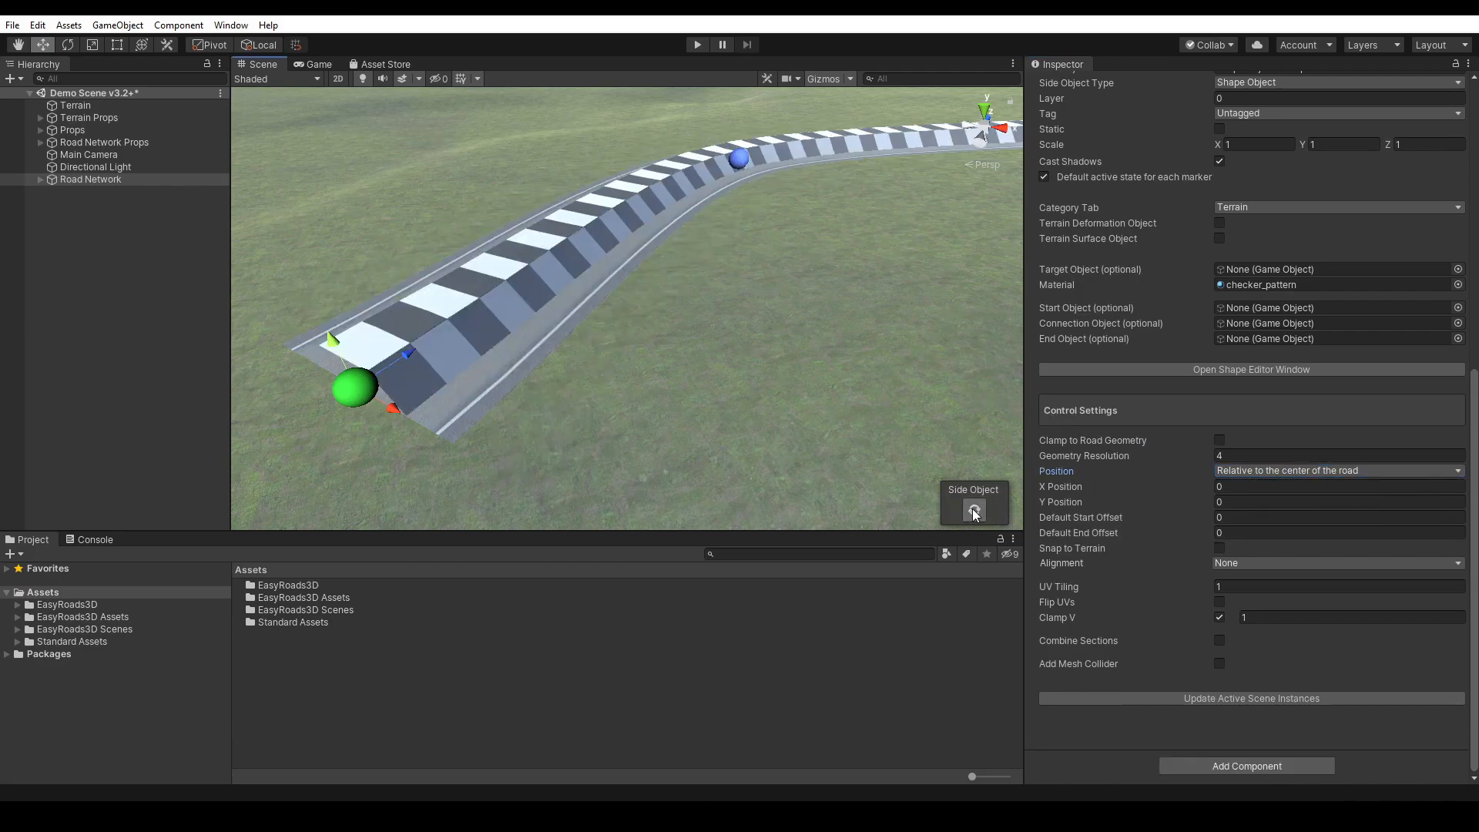
# - Set the side object's X Position to 1 and Y Position to 1, refreshing it after each change
pyautogui.click(1232, 488)
pyautogui.write('1')
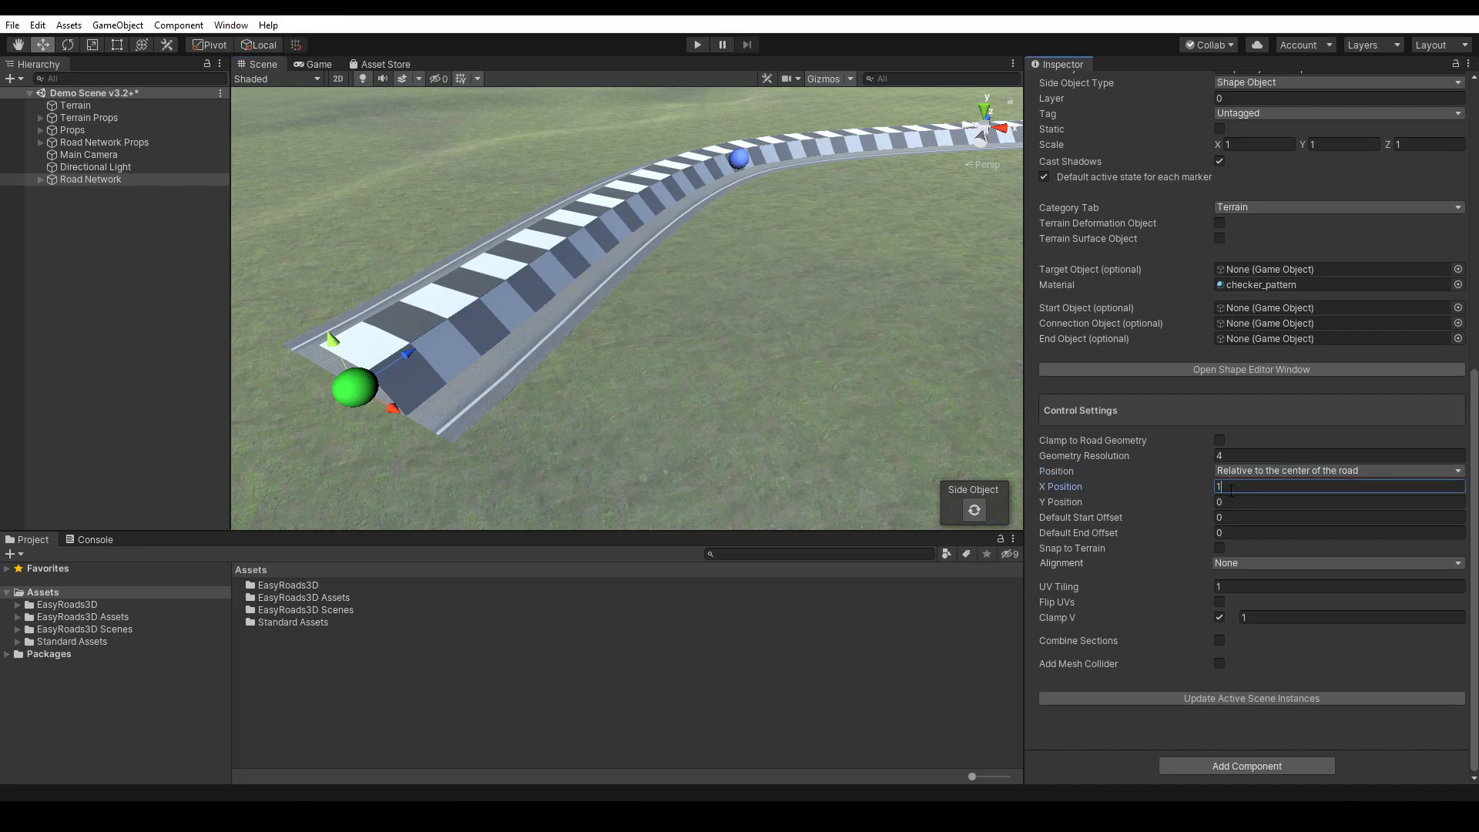
pyautogui.click(972, 510)
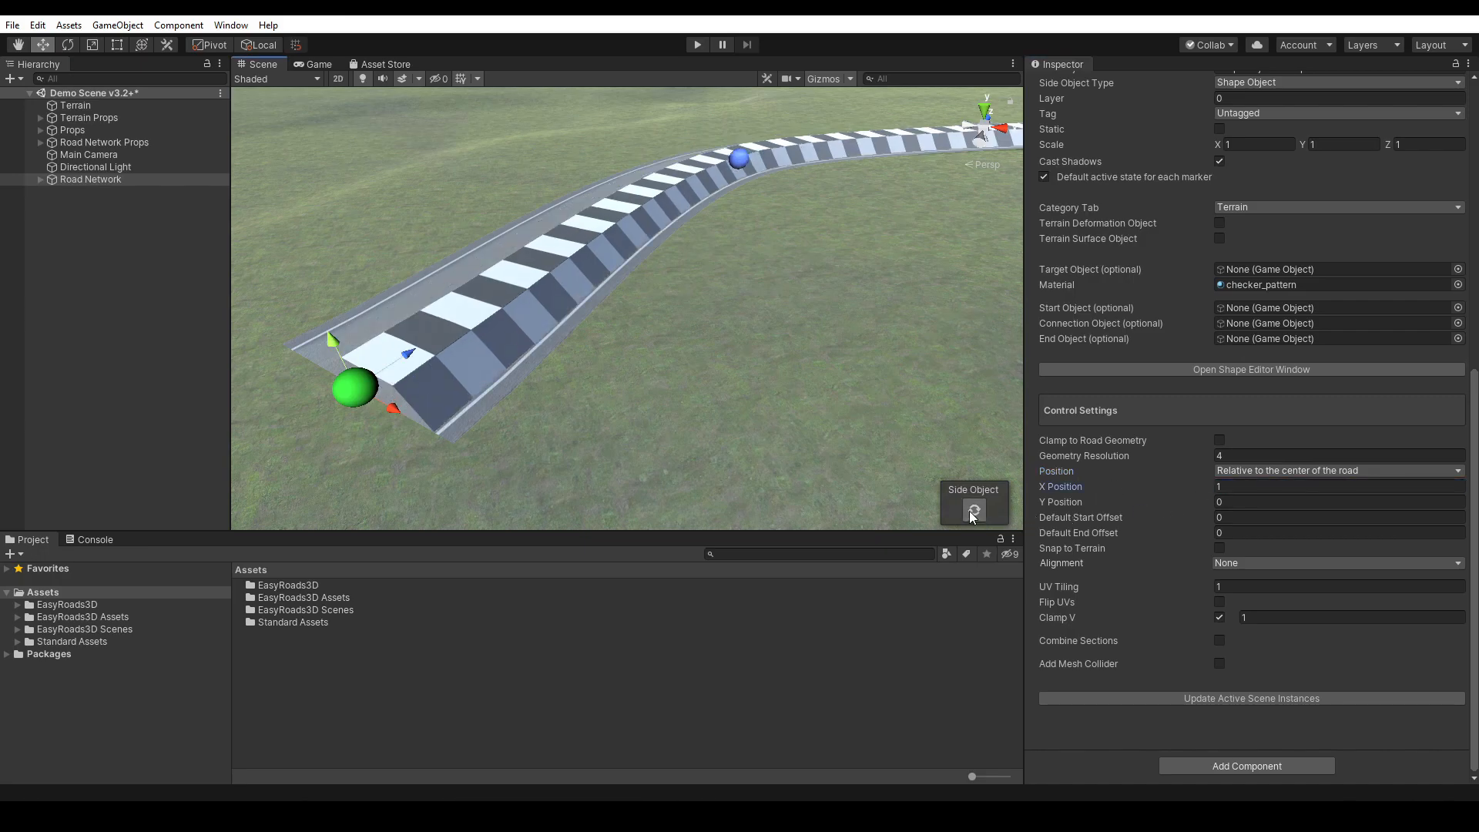
pyautogui.click(1231, 503)
pyautogui.write('1')
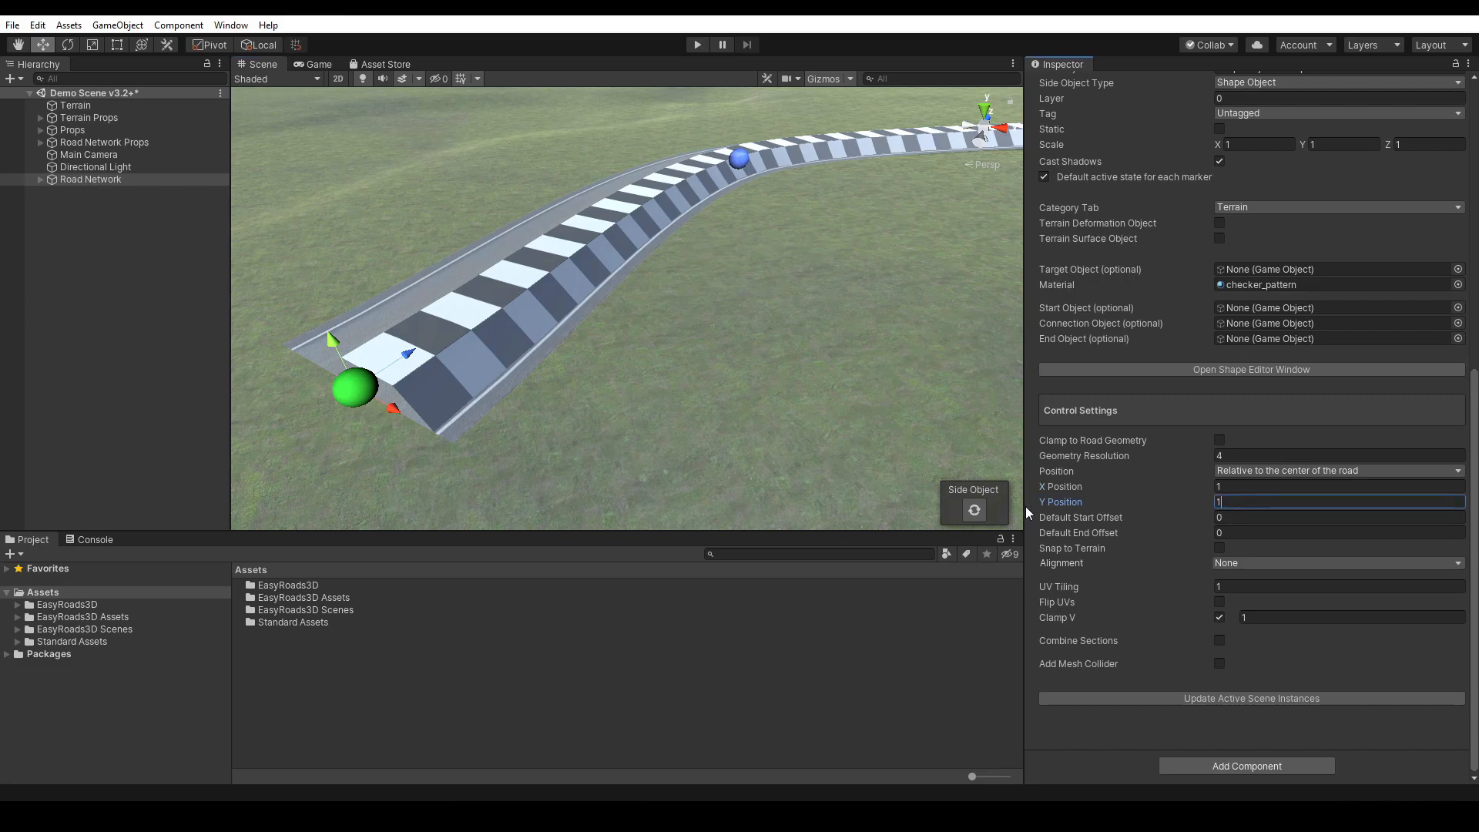
pyautogui.click(976, 511)
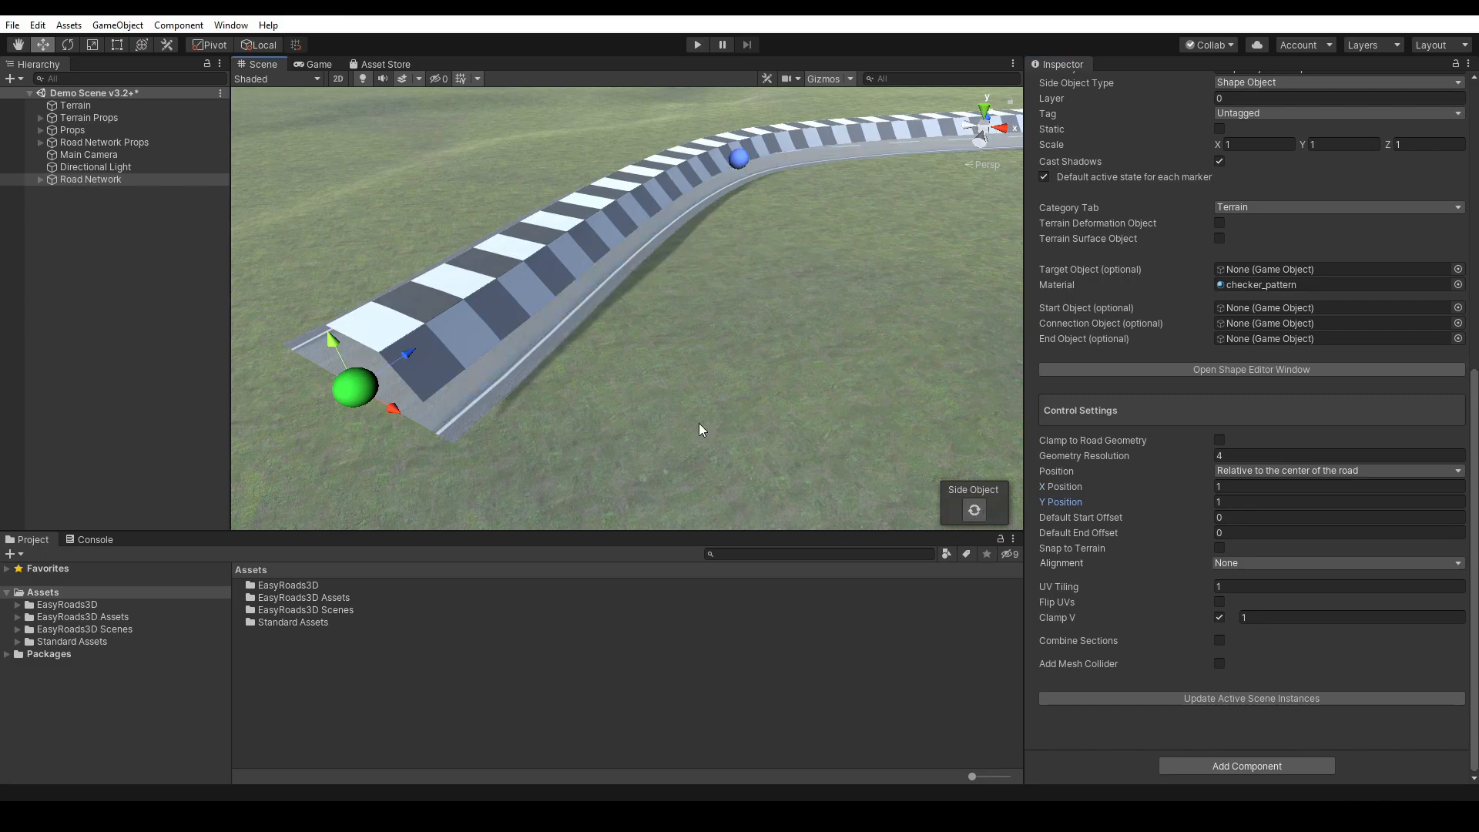
pyautogui.scroll(4, 746, 468)
pyautogui.keyDown('alt'); pyautogui.moveTo(614, 470); pyautogui.dragTo(780, 515); pyautogui.keyUp('alt')
pyautogui.moveTo(781, 515)
pyautogui.mouseDown(button='middle')
pyautogui.moveTo(790, 437)
pyautogui.moveTo(951, 291)
pyautogui.moveTo(848, 290)
pyautogui.moveTo(767, 329)
pyautogui.moveTo(683, 465)
pyautogui.mouseUp(button='middle')
# - Reset the X and Y Position to 0, reselect the road's first marker, and refresh the side object from its settings
pyautogui.write('0')
pyautogui.click(1223, 487)
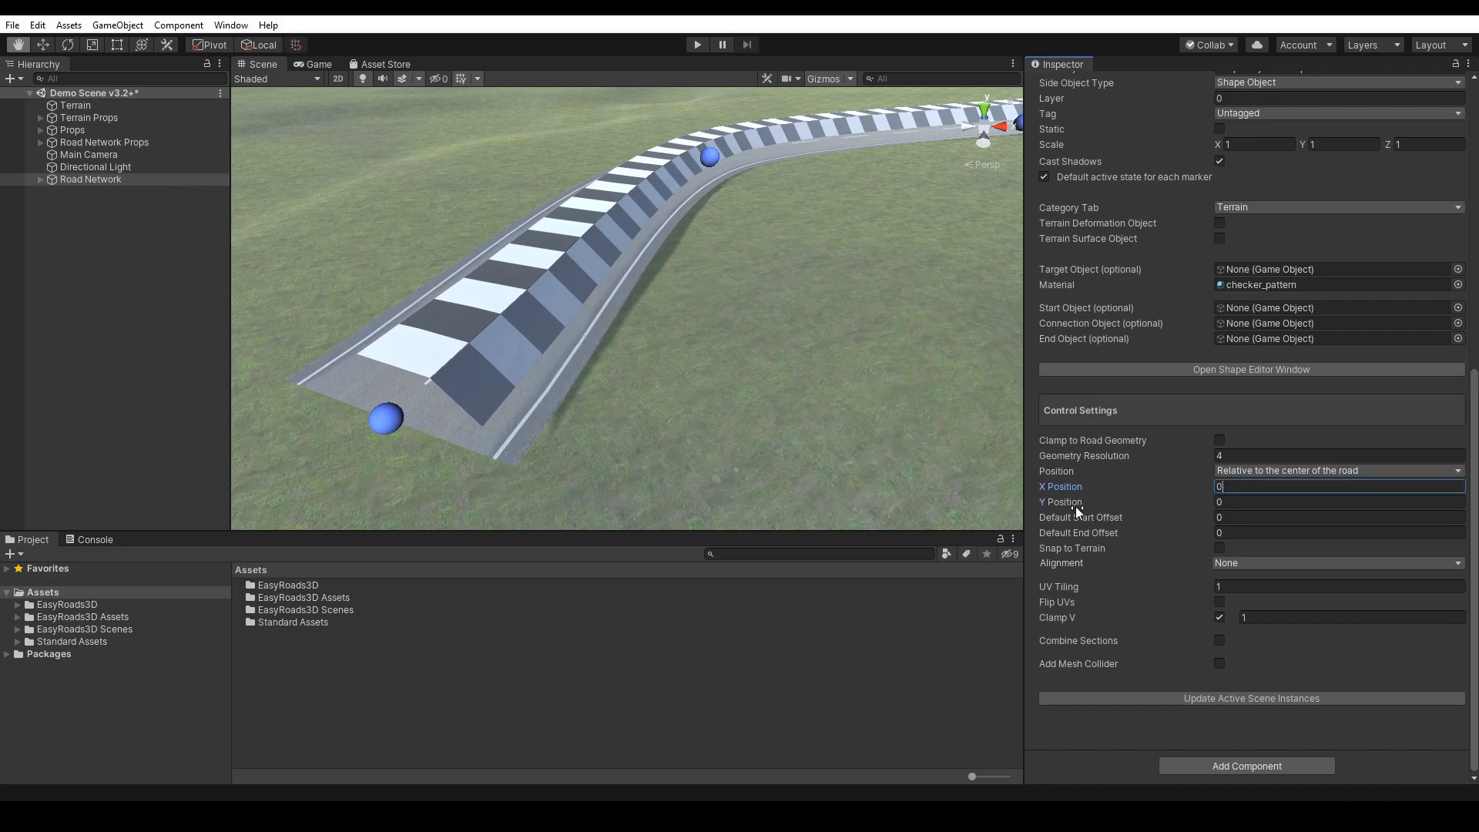
pyautogui.click(384, 424)
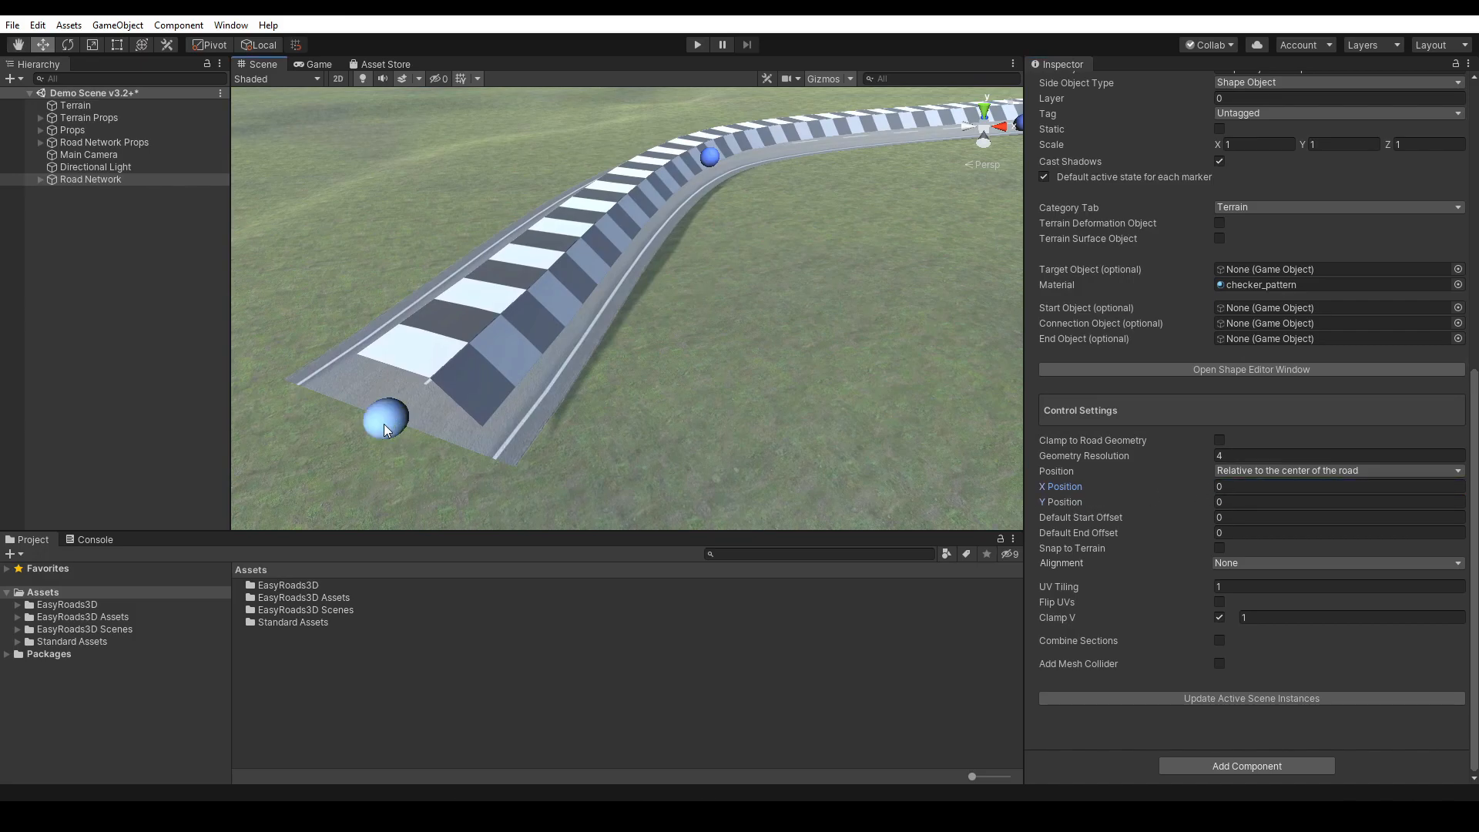
pyautogui.click(384, 423)
pyautogui.click(1372, 185)
pyautogui.moveTo(1473, 193); pyautogui.dragTo(1472, 460)
pyautogui.click(973, 511)
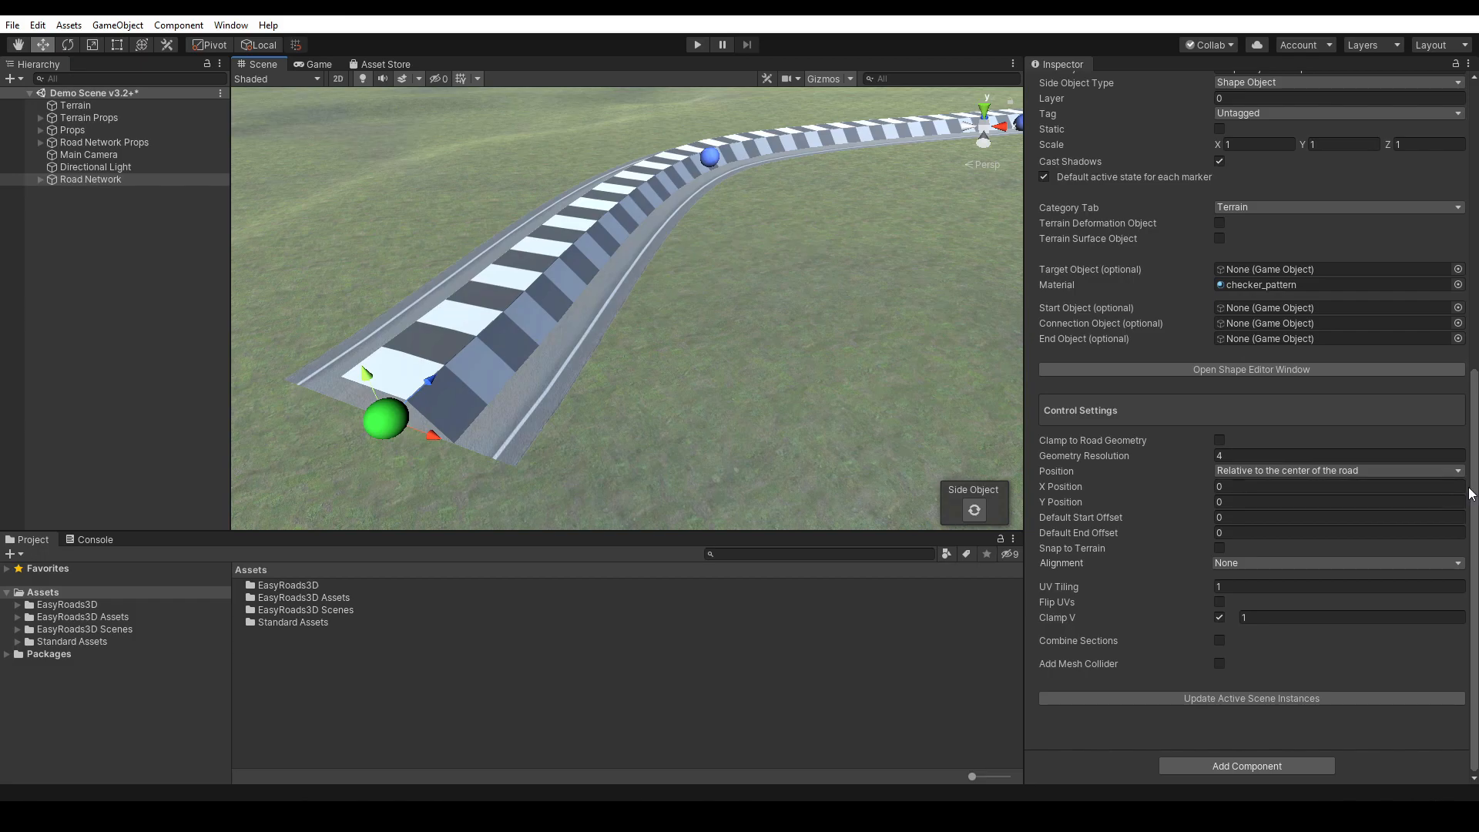
# - Open the Retaining Wall side object from the Walls category, examine its node layout in the Shape Editor, and close the editor
pyautogui.moveTo(1476, 491); pyautogui.dragTo(1476, 420)
pyautogui.scroll(5, 1177, 317)
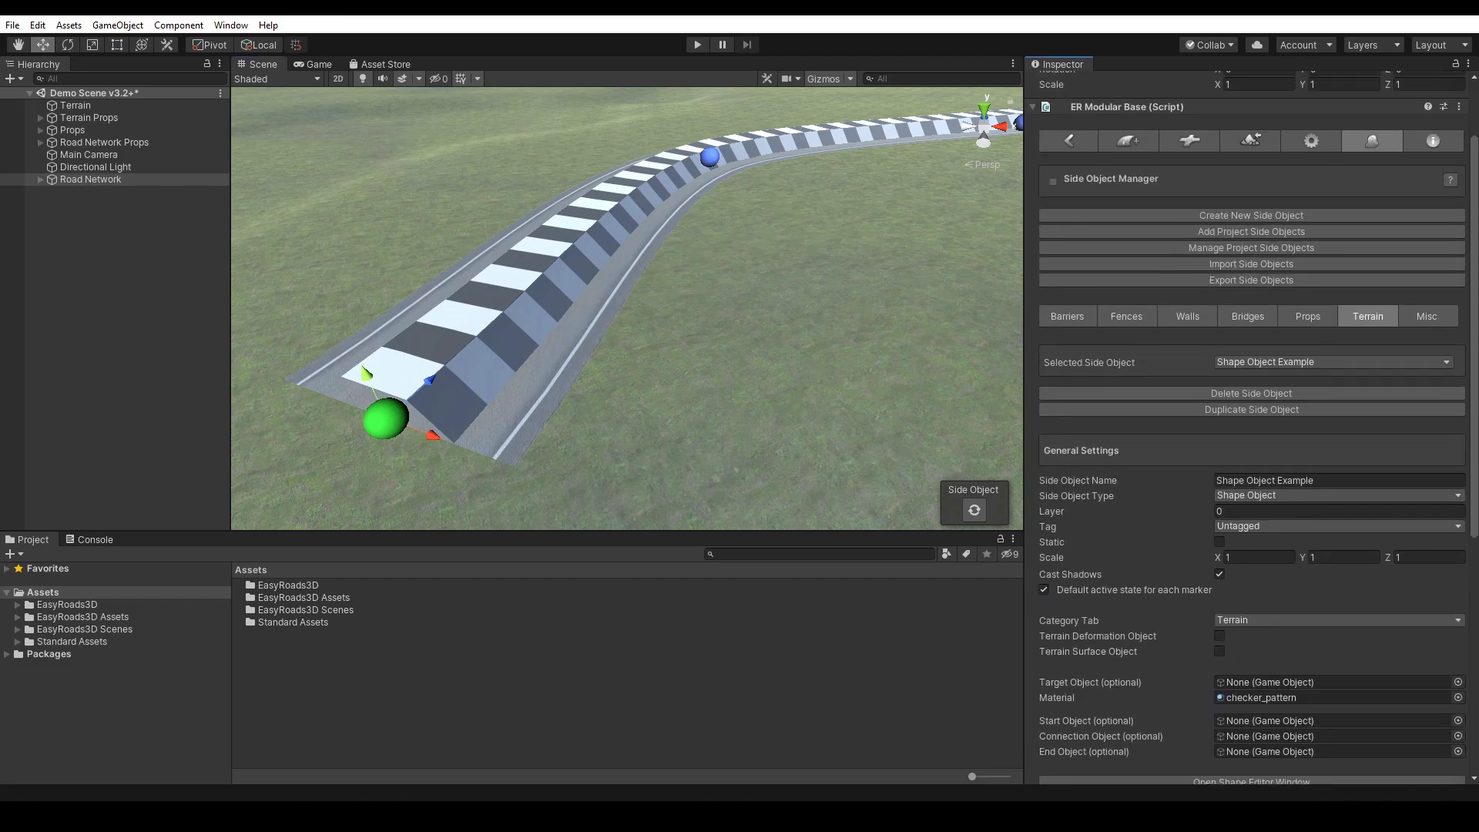
pyautogui.click(1179, 316)
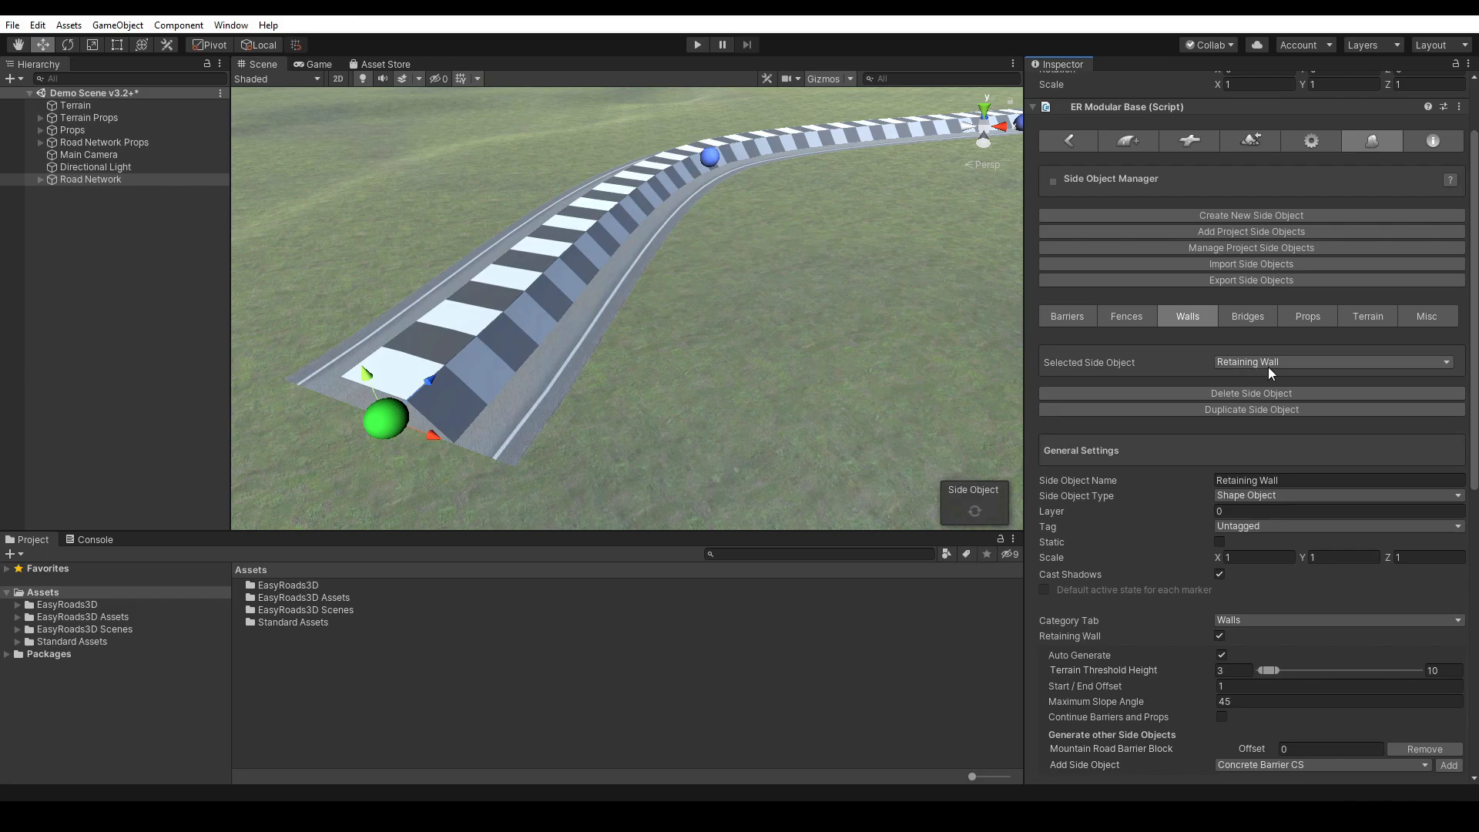
pyautogui.moveTo(1476, 371); pyautogui.dragTo(1477, 485)
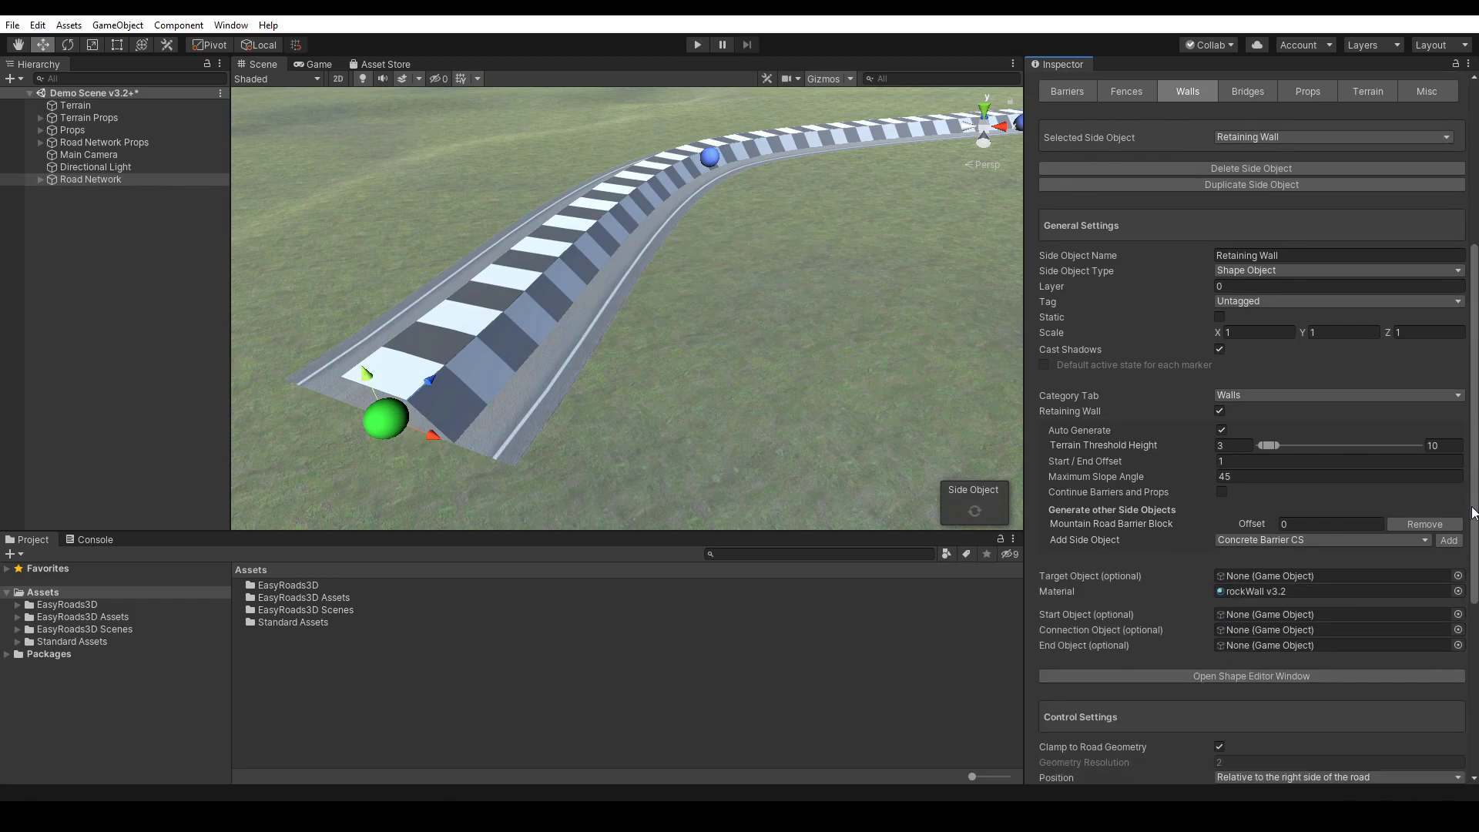
pyautogui.click(1291, 675)
pyautogui.moveTo(1136, 443); pyautogui.dragTo(1177, 514)
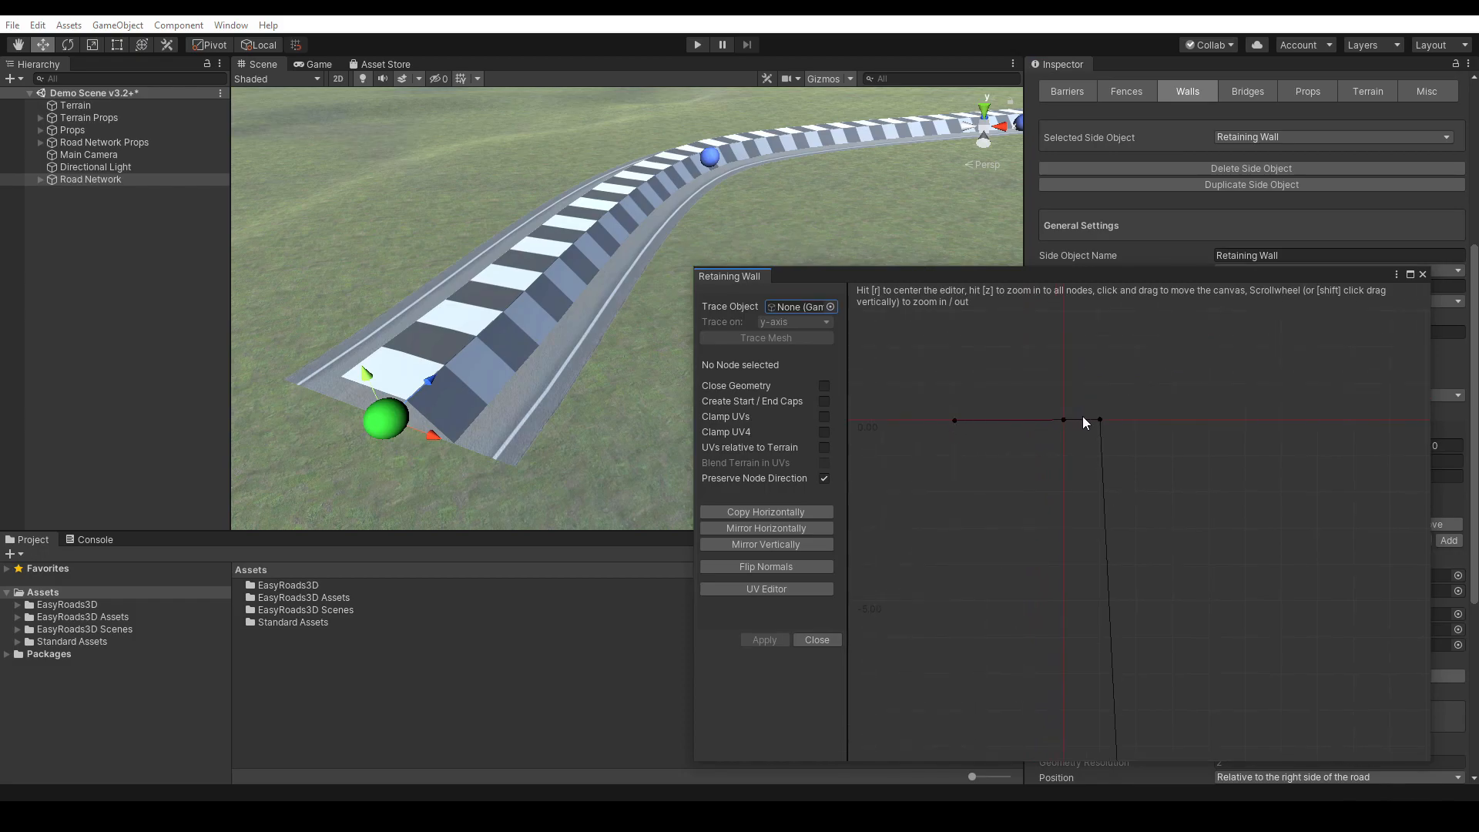
pyautogui.click(1422, 275)
# - Open the Tunnel Floor Dirt terrain side object, examine its node layout in the Shape Editor, and close the editor
pyautogui.click(1368, 90)
pyautogui.click(1269, 137)
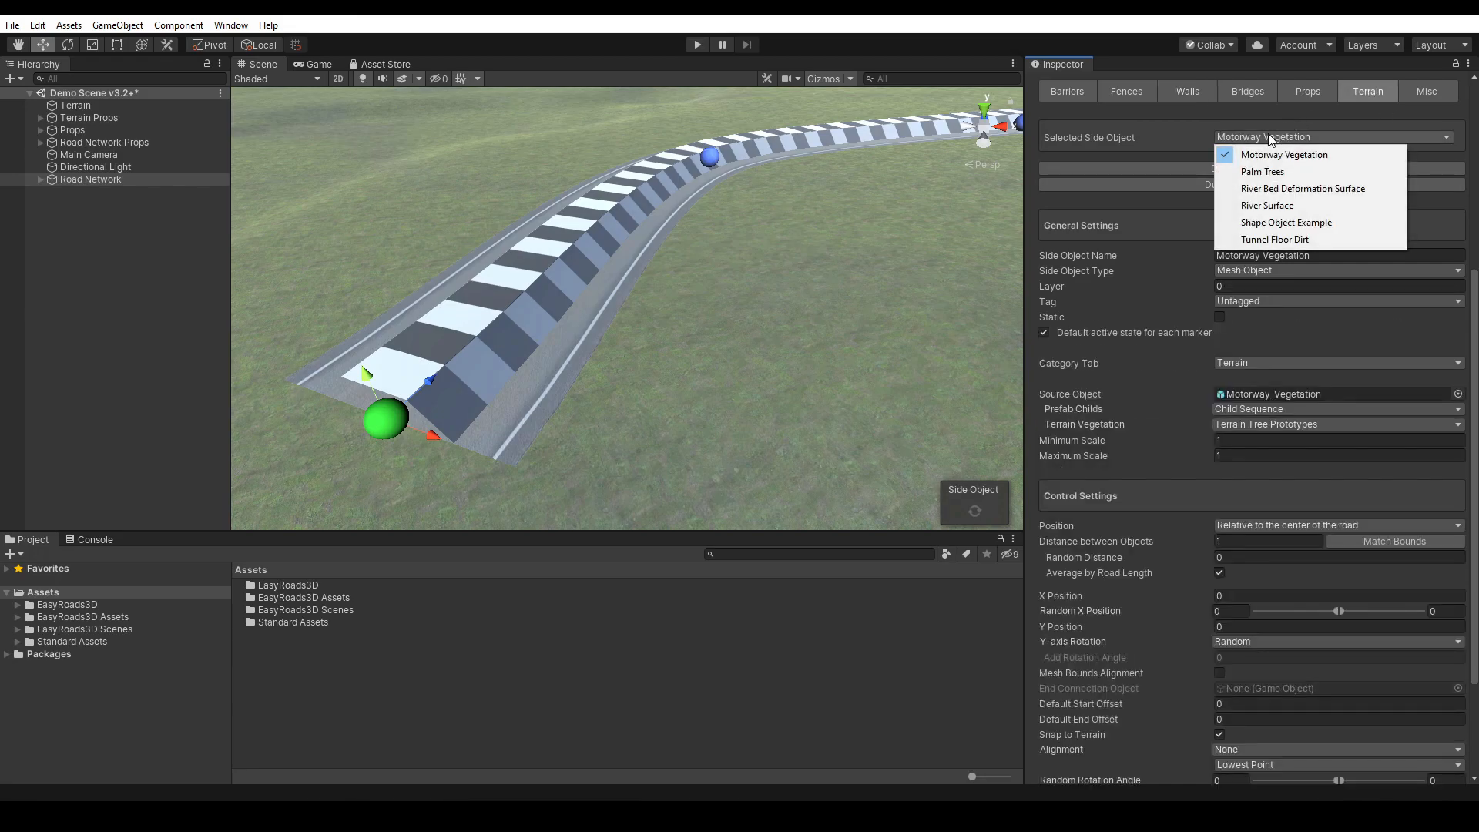
pyautogui.click(1269, 240)
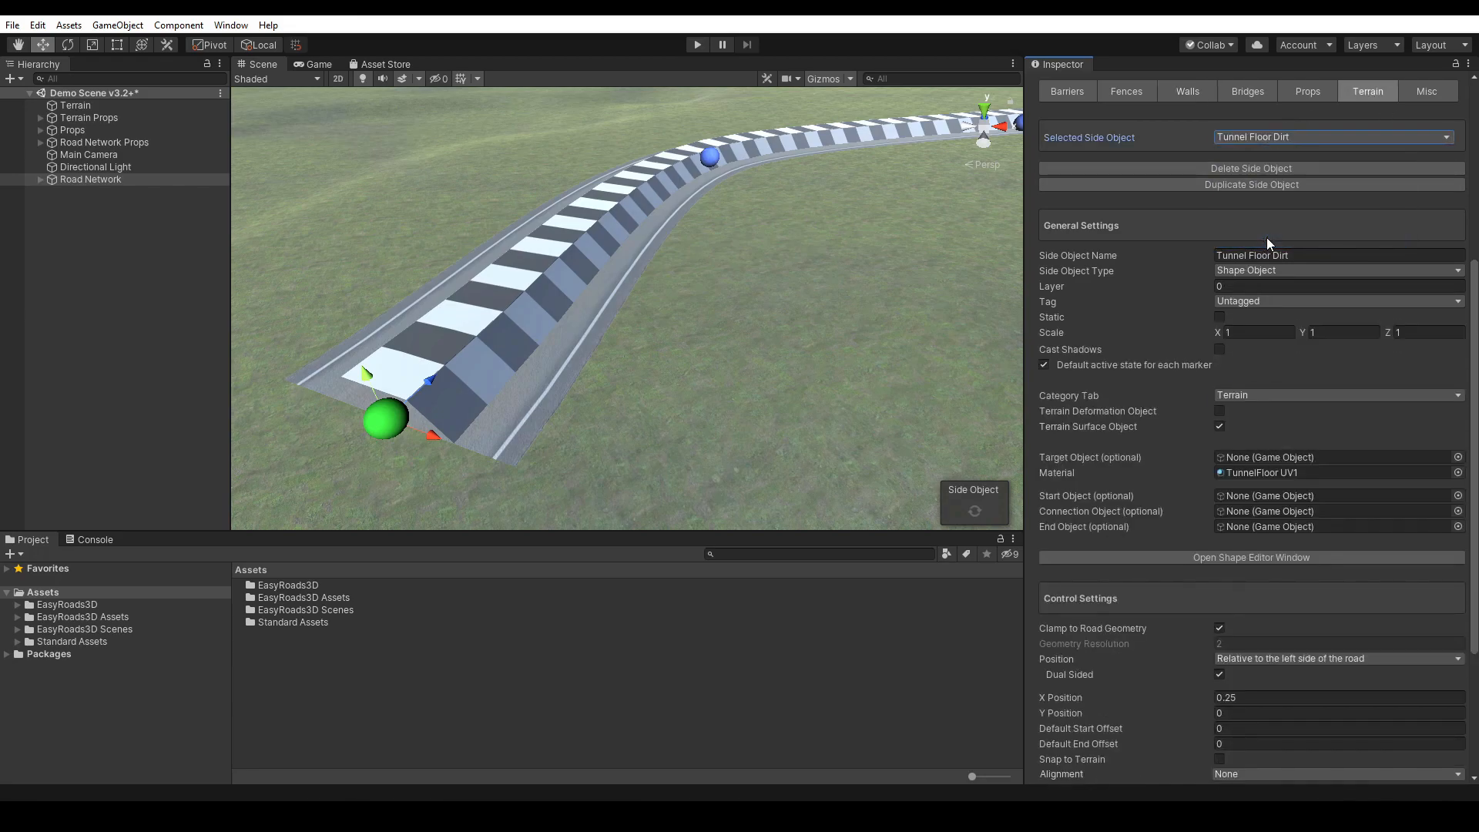
pyautogui.click(1263, 560)
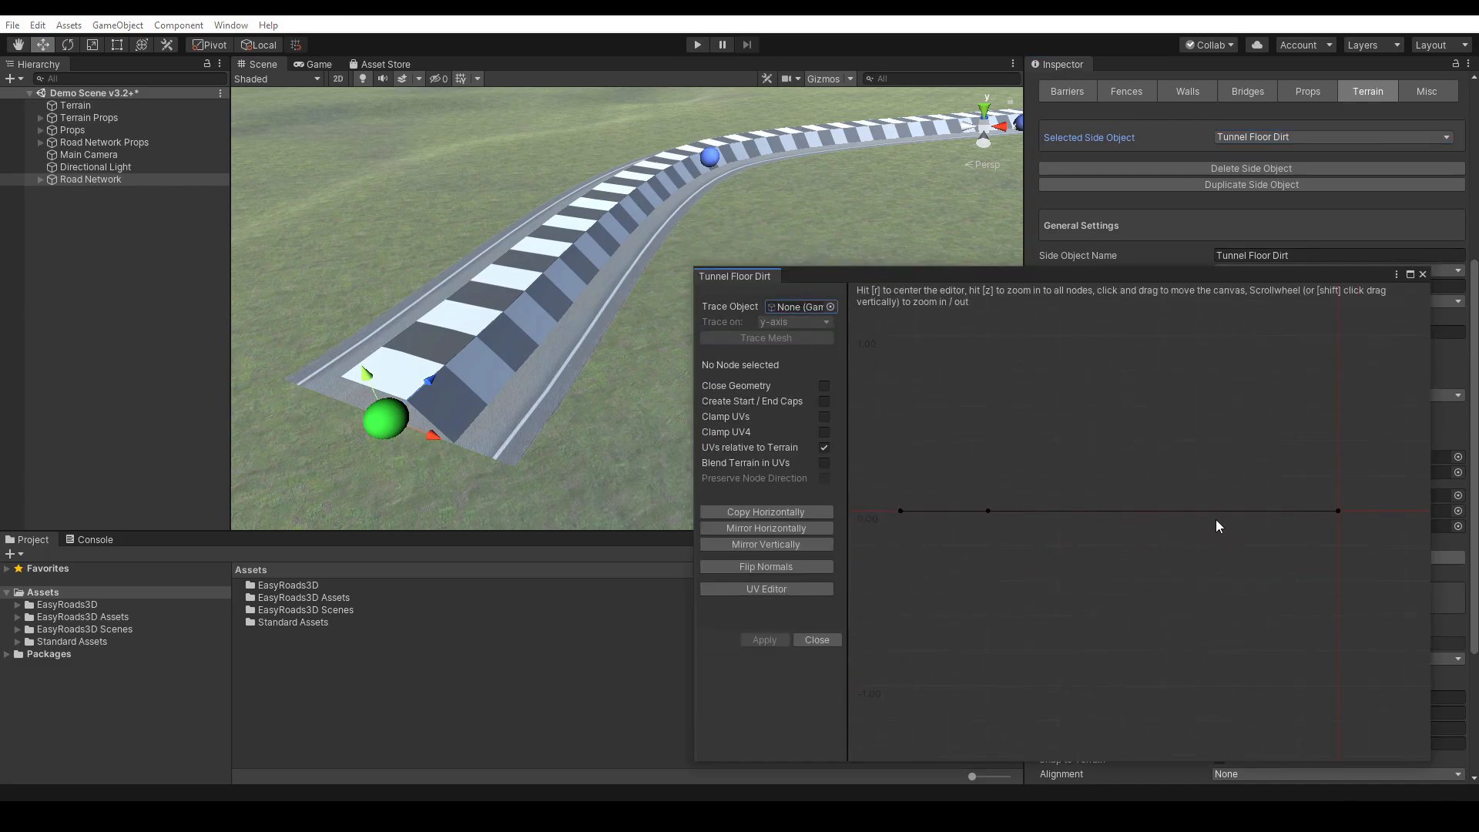
pyautogui.scroll(-3, 1256, 538)
pyautogui.scroll(-2, 1255, 537)
pyautogui.moveTo(1316, 557); pyautogui.dragTo(1191, 551)
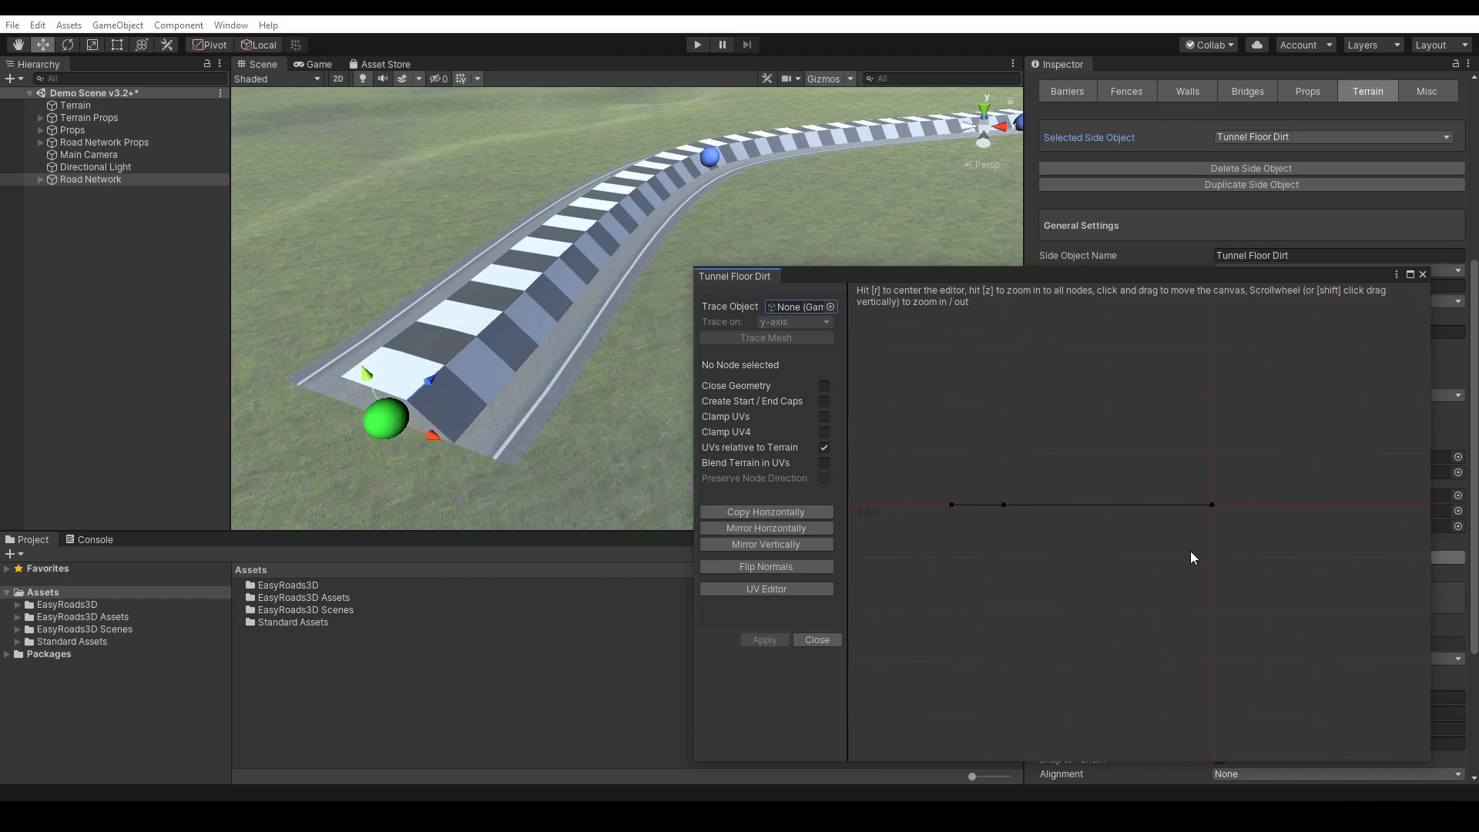
pyautogui.click(1423, 274)
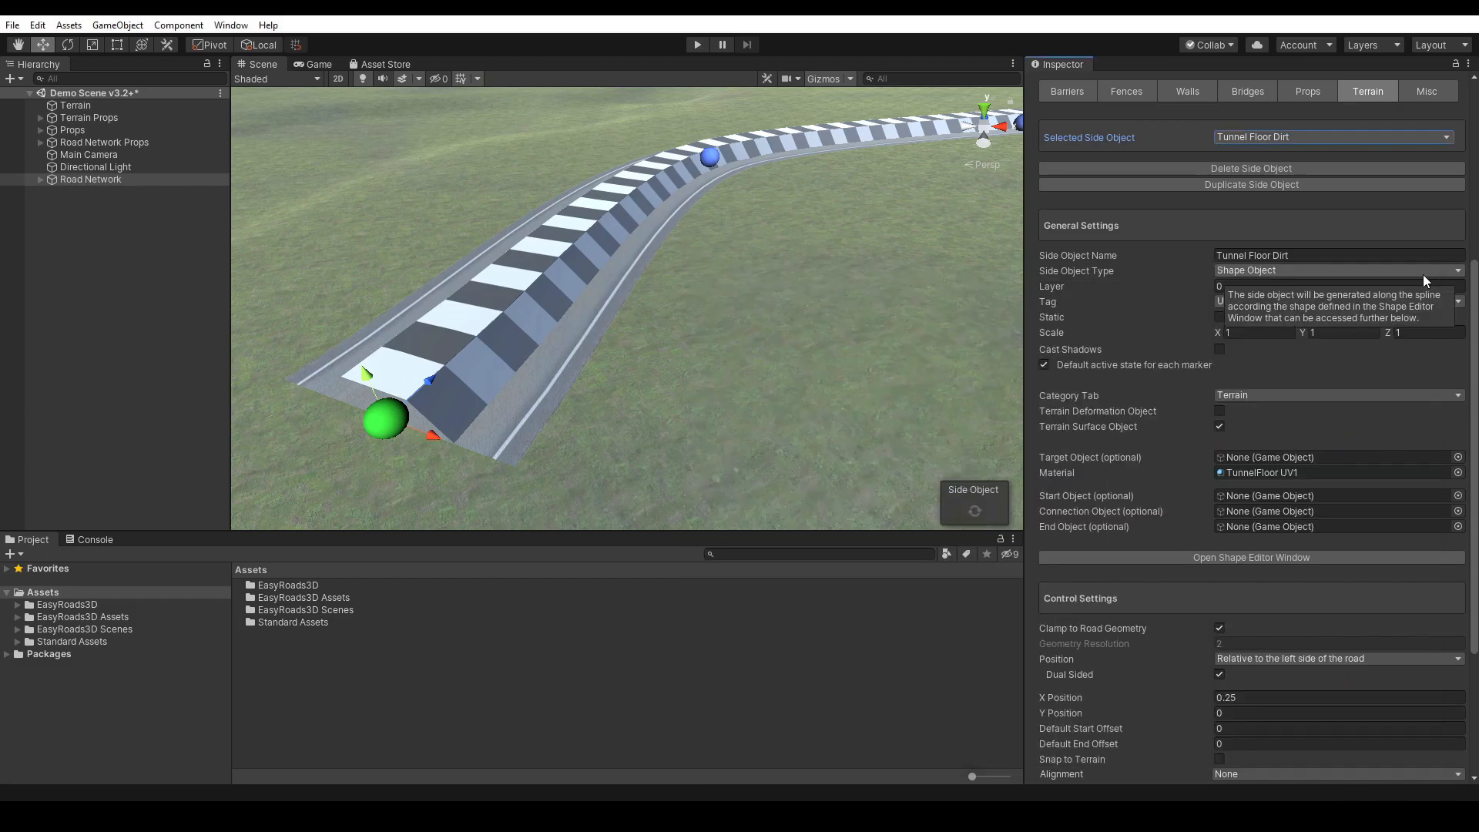
# - Select Shape Object Example as the side object again and return to its Control Settings
pyautogui.click(1271, 139)
pyautogui.click(1285, 222)
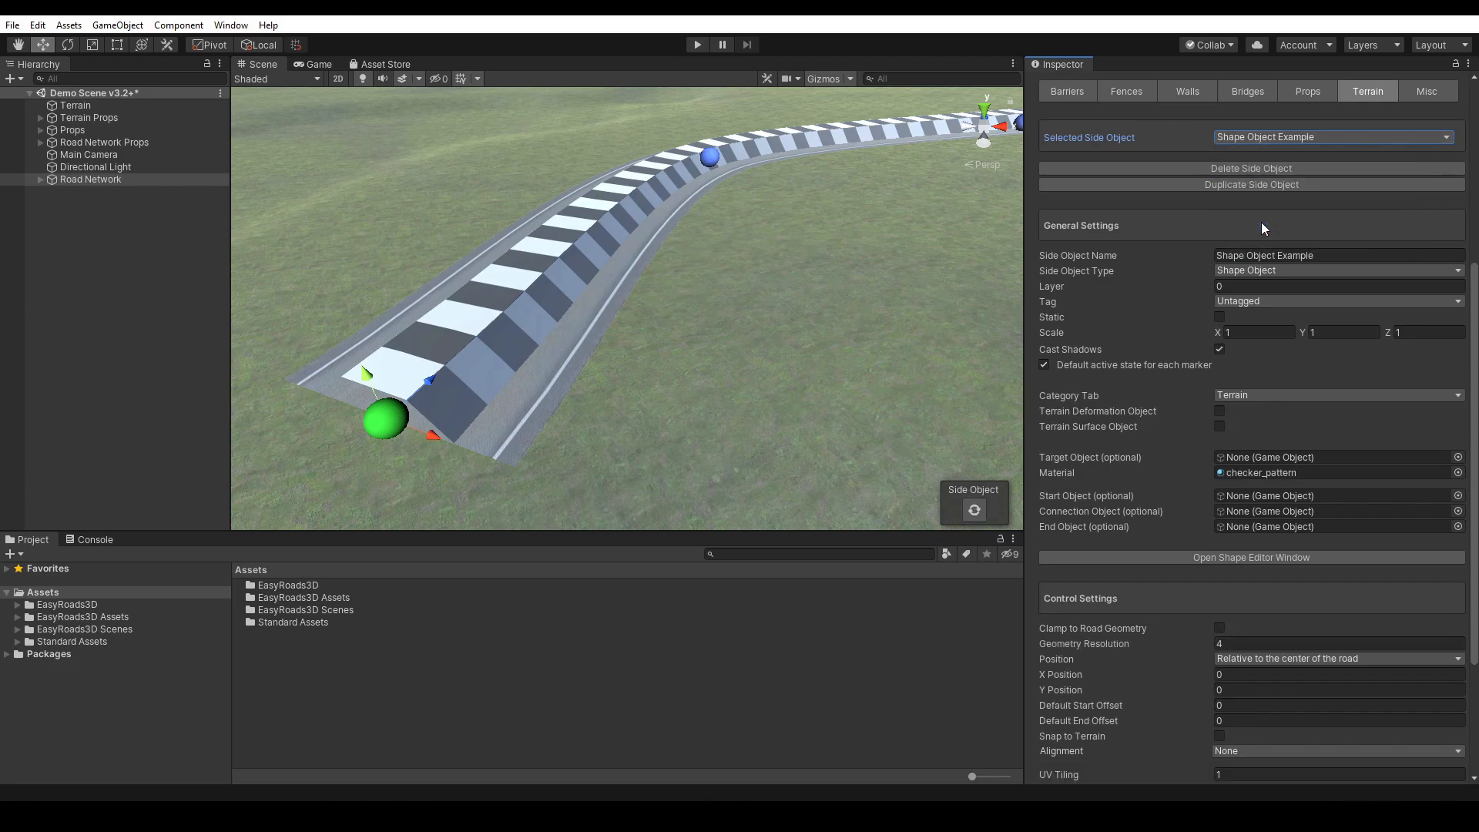
pyautogui.scroll(-5, 1182, 602)
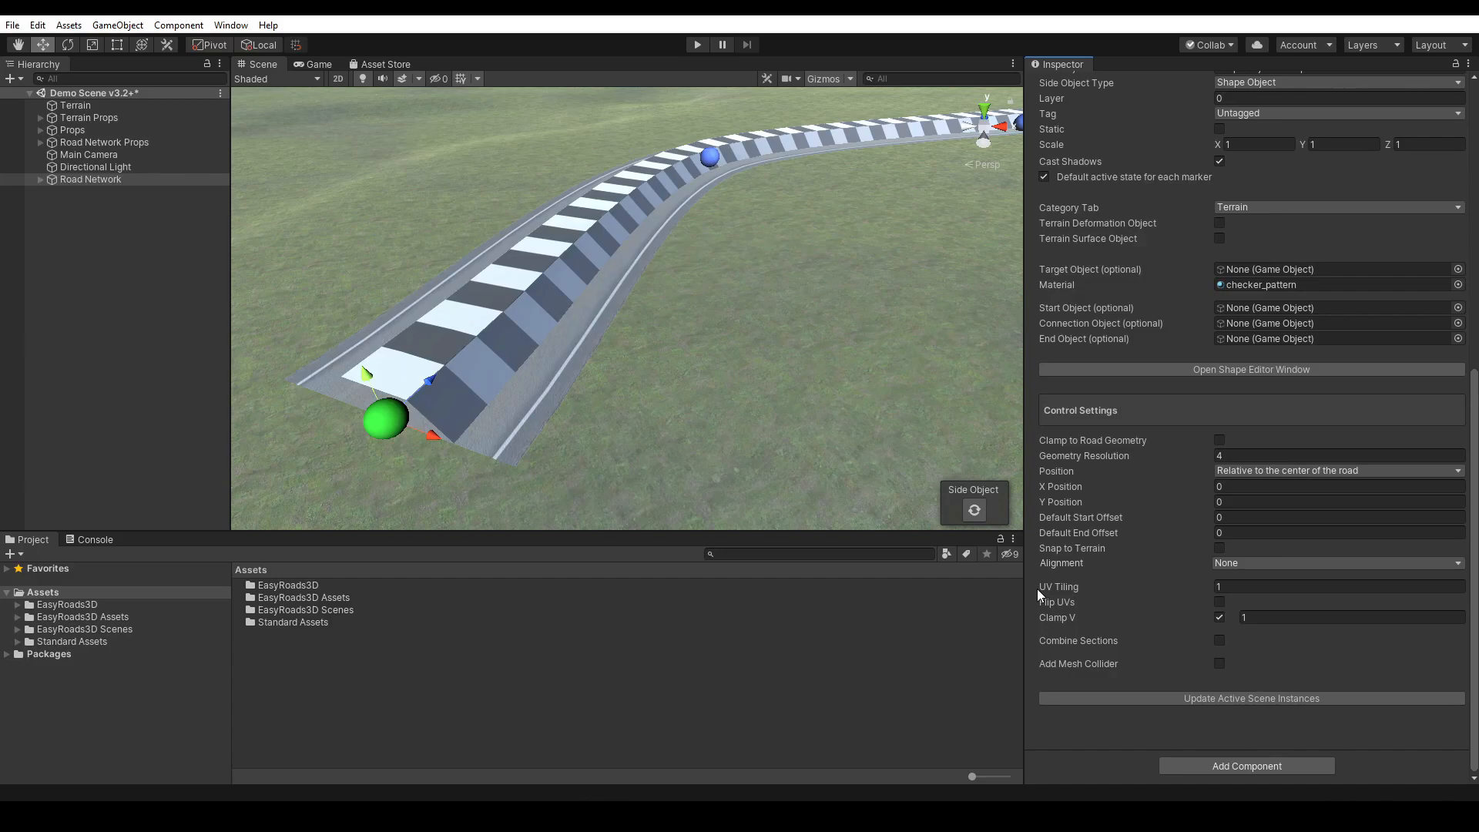
# - Search the project for "checker" and assign the checker_pattern_2 texture as the albedo map of the checker_pattern material
pyautogui.click(772, 554)
pyautogui.write('checker')
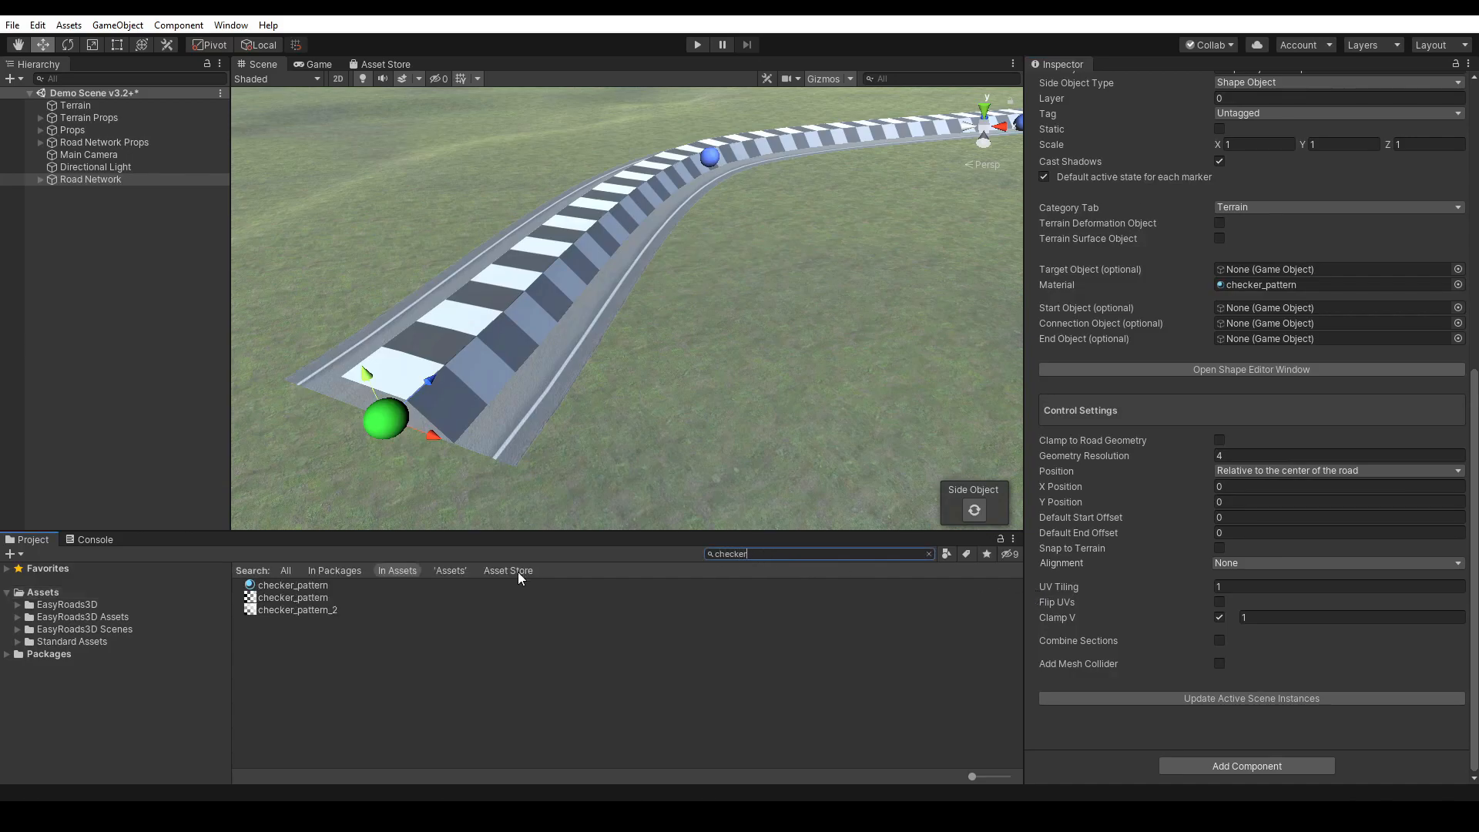
pyautogui.click(279, 590)
pyautogui.moveTo(278, 591); pyautogui.dragTo(513, 520)
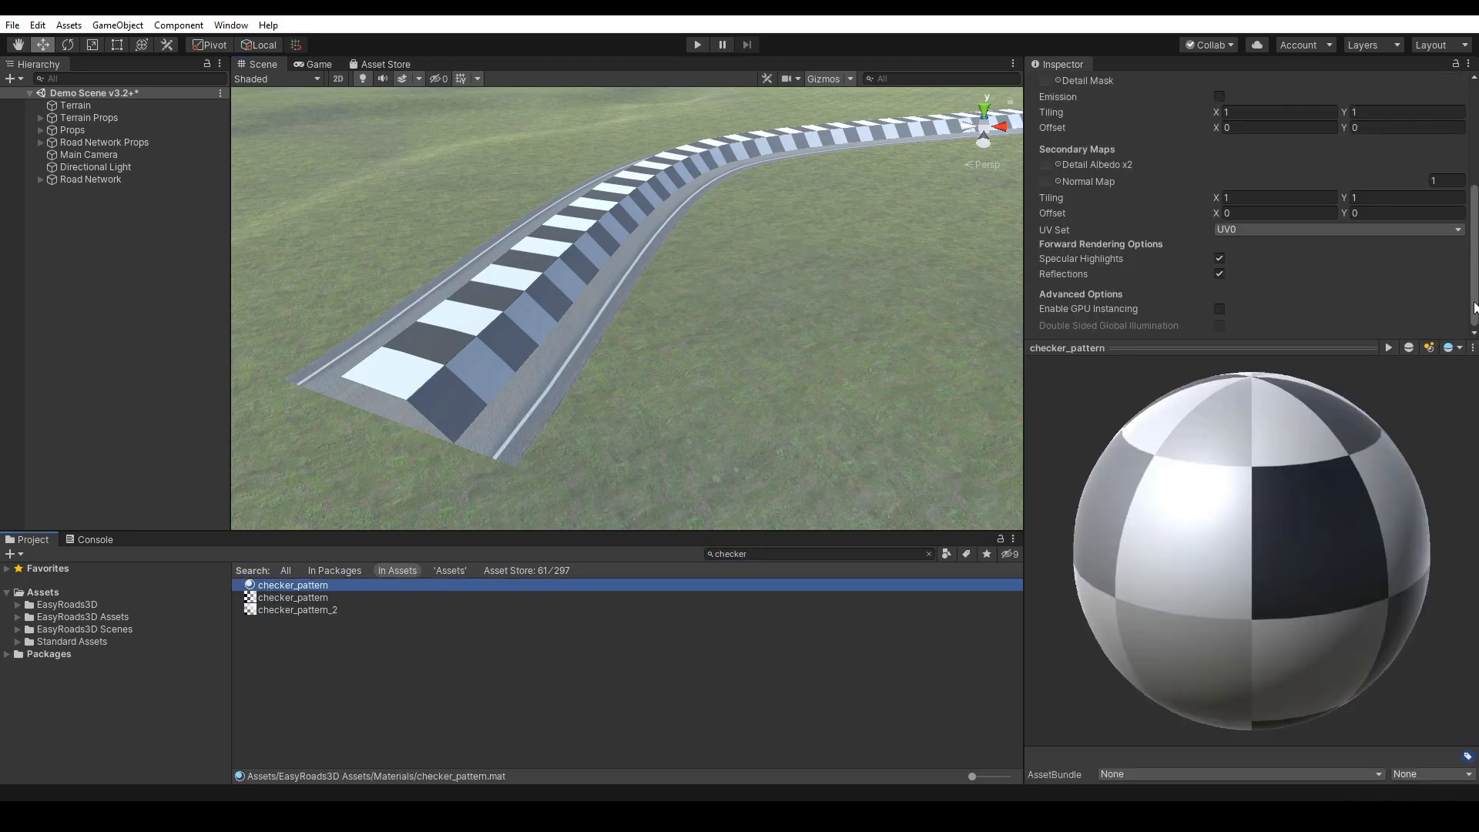
pyautogui.moveTo(1473, 308); pyautogui.dragTo(1473, 165)
pyautogui.moveTo(254, 610); pyautogui.dragTo(1046, 154)
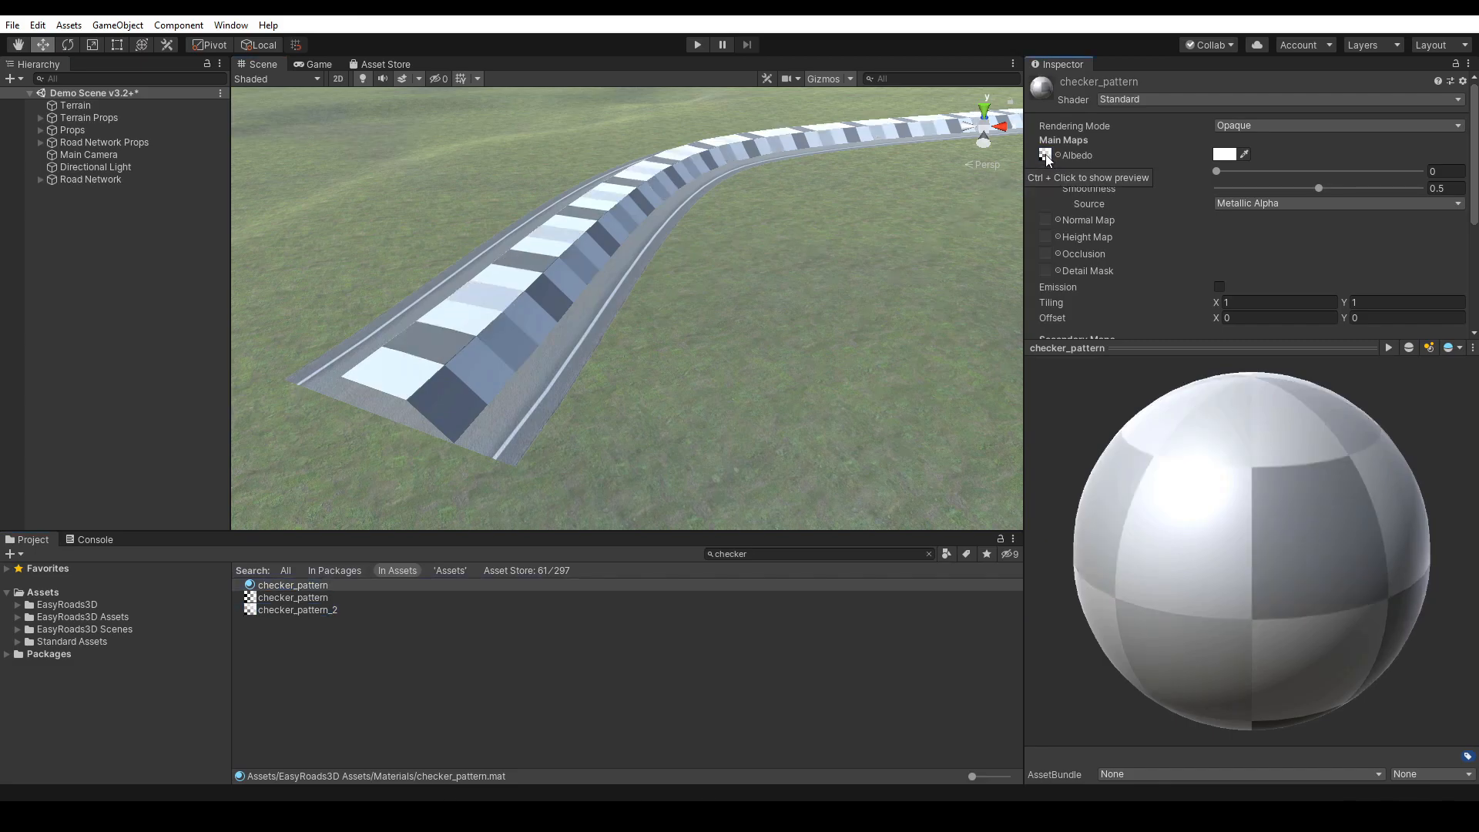
# - Return to the Assets folder, reselect the Road Network object, and bring back the side object's Control Settings
pyautogui.click(44, 593)
pyautogui.click(110, 179)
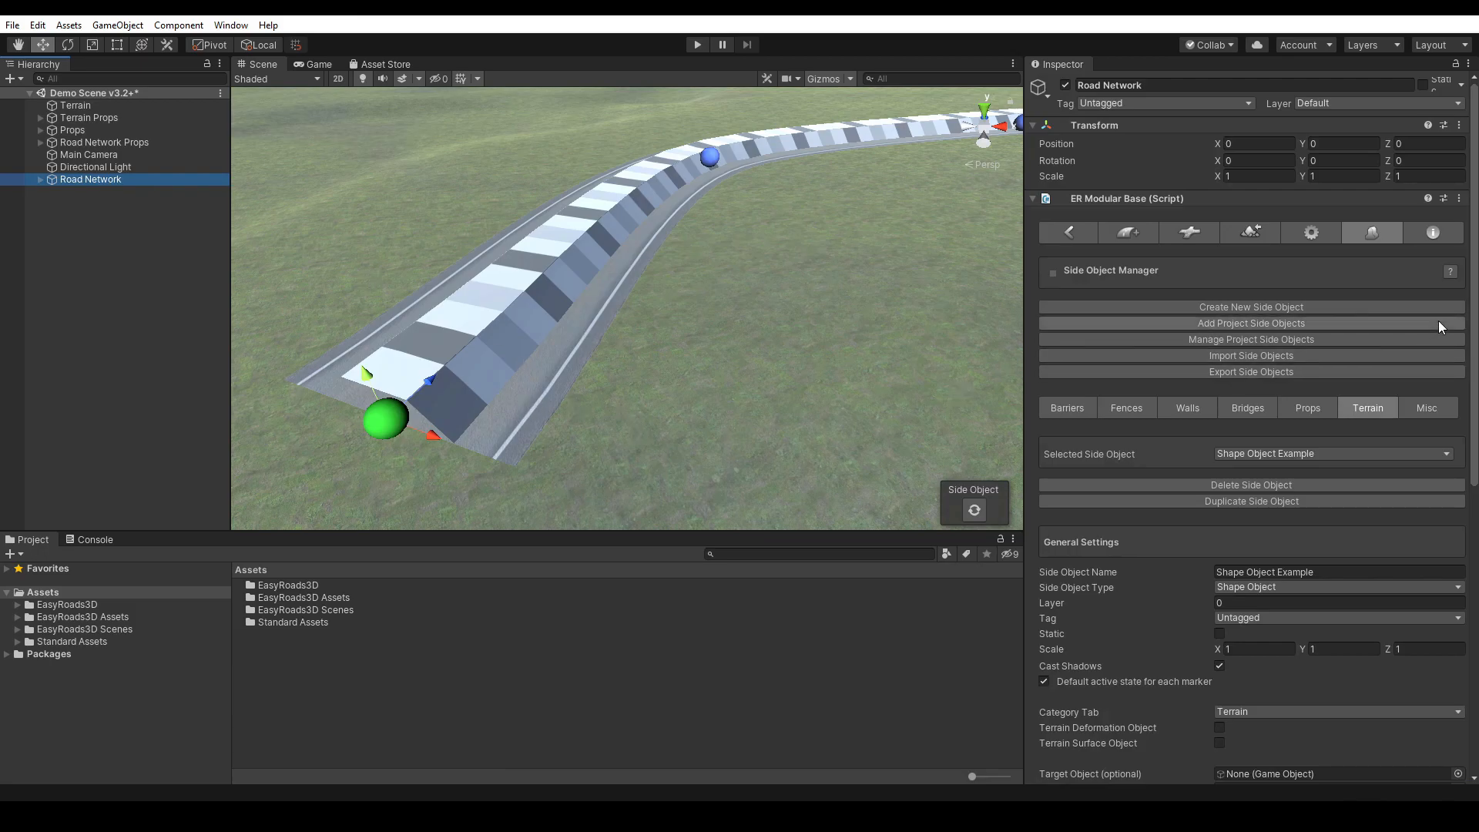
pyautogui.moveTo(1475, 254); pyautogui.dragTo(1475, 537)
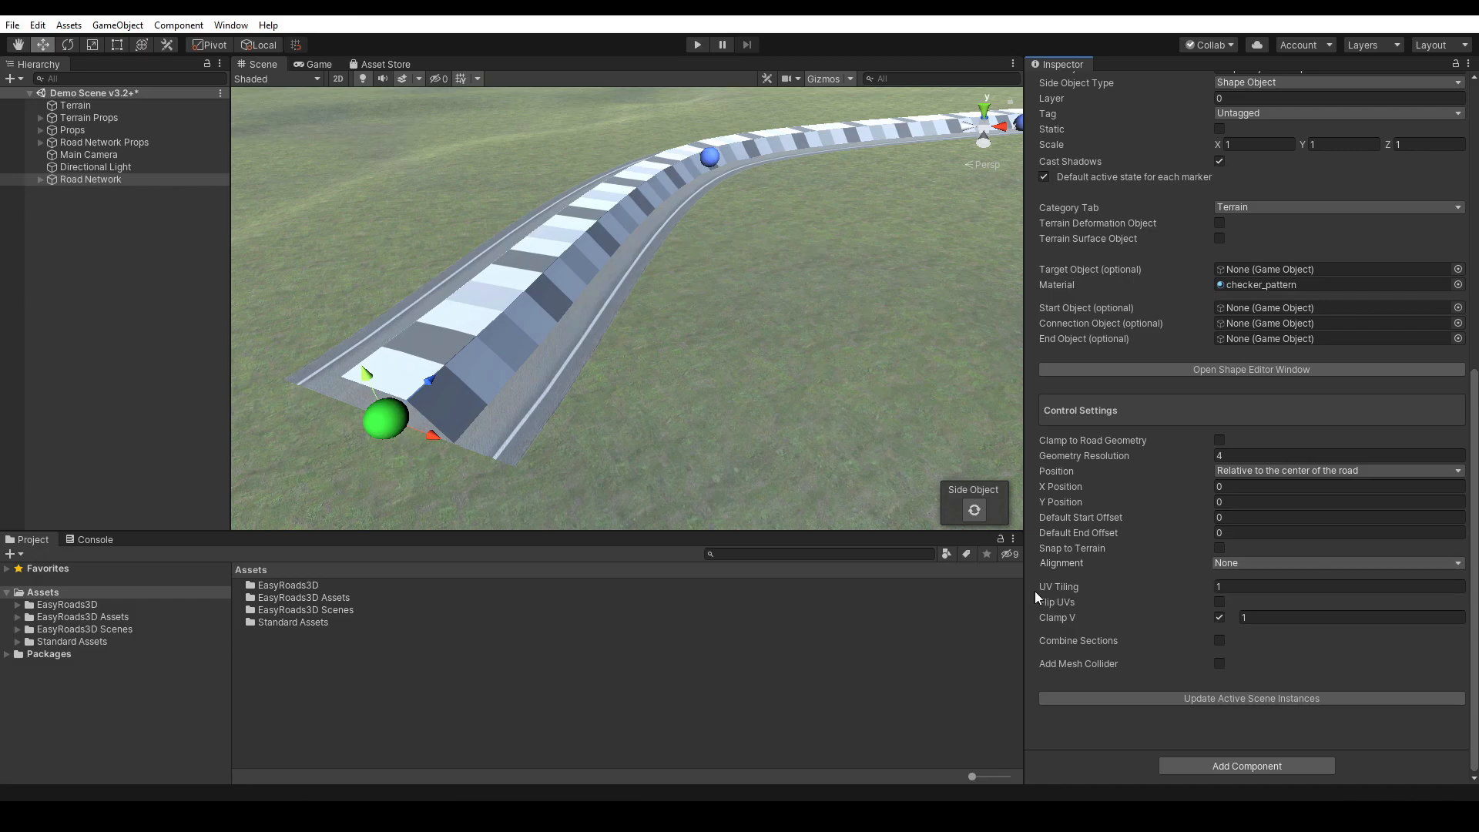
# - Set the side object's UV Tiling to 2 and then to 3, refreshing it after each change
pyautogui.click(1229, 586)
pyautogui.write('2')
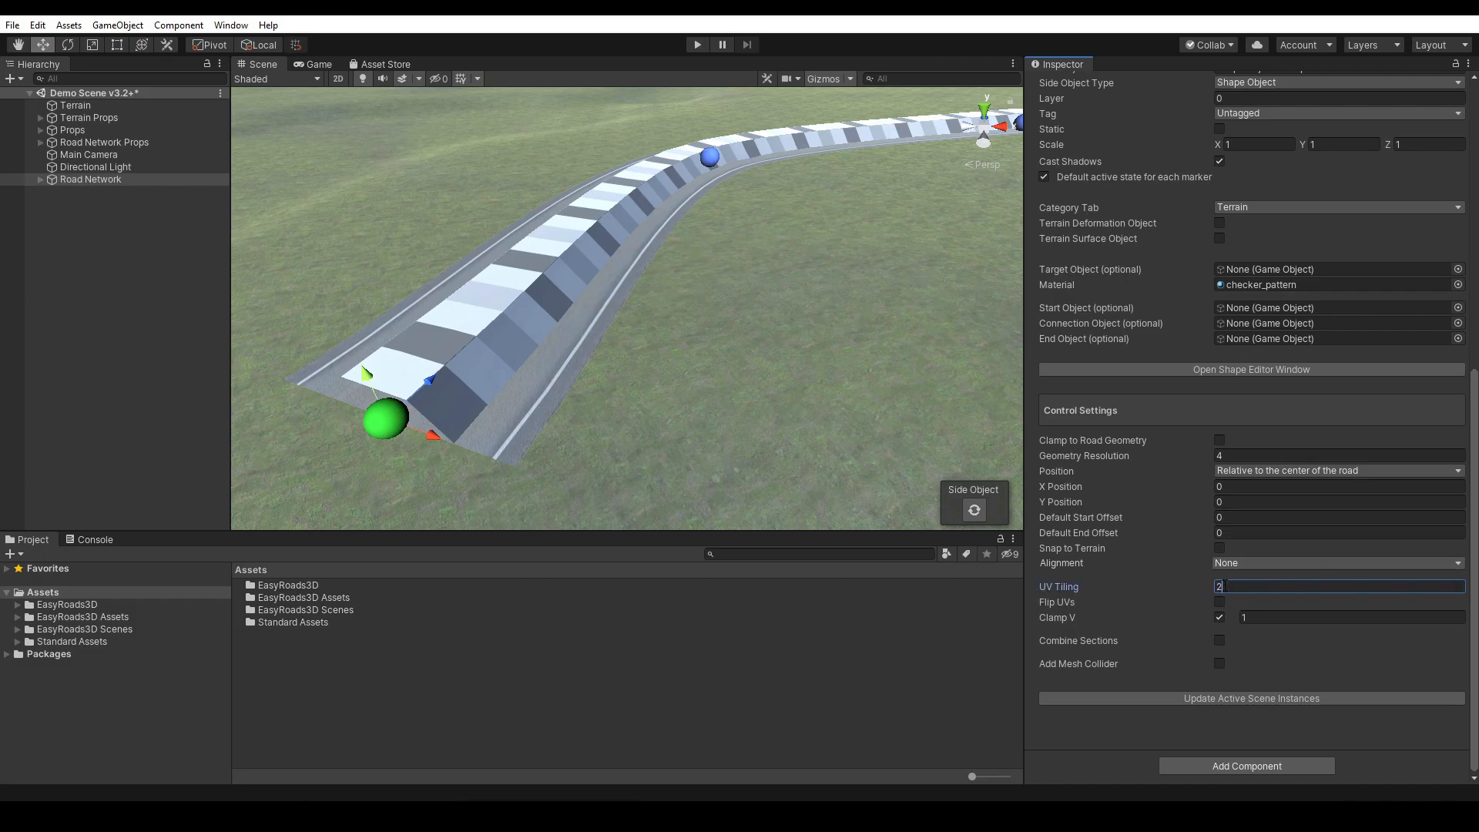
pyautogui.click(974, 511)
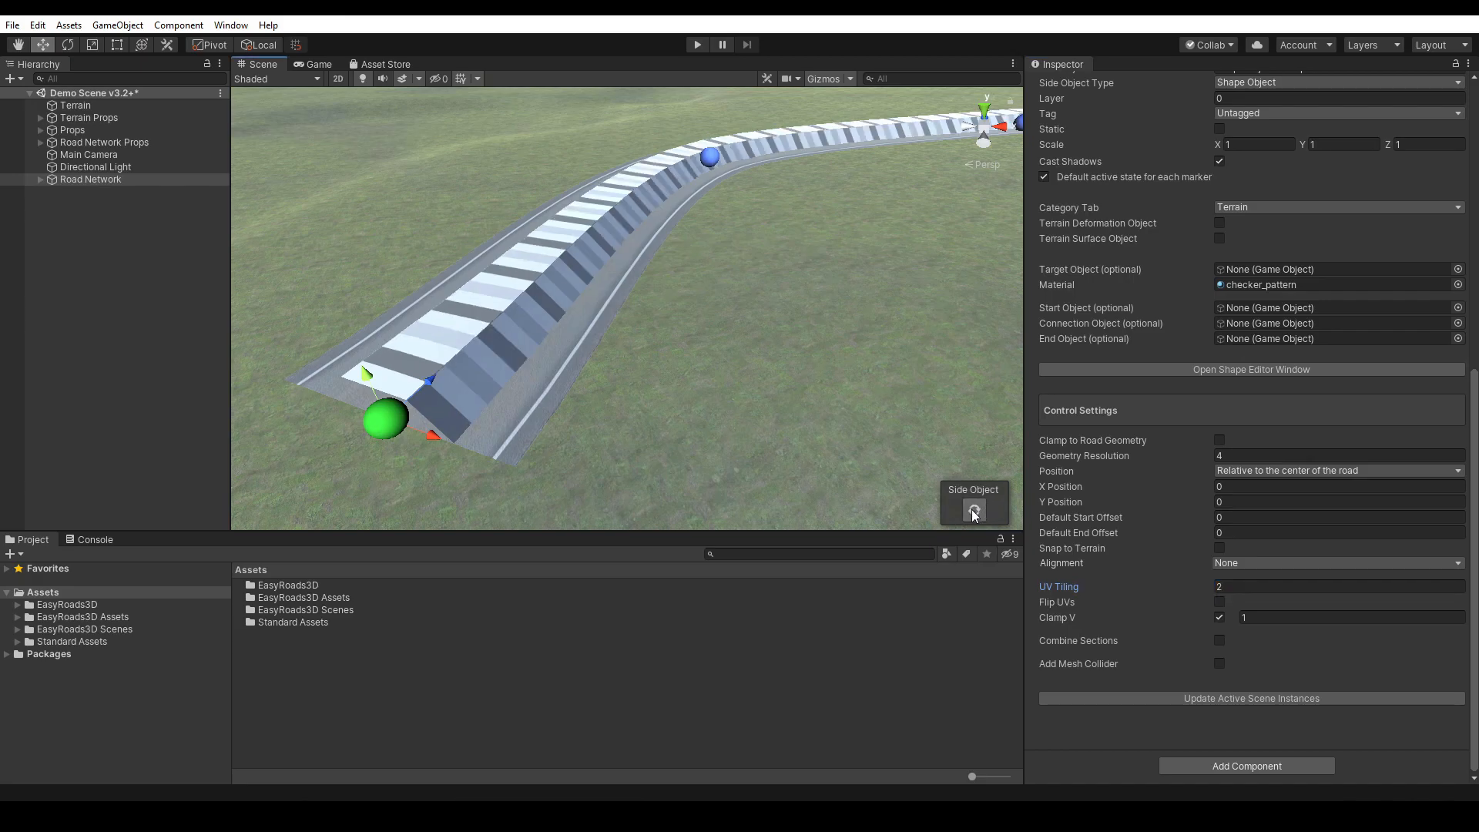
pyautogui.click(1221, 585)
pyautogui.write('3')
pyautogui.click(974, 511)
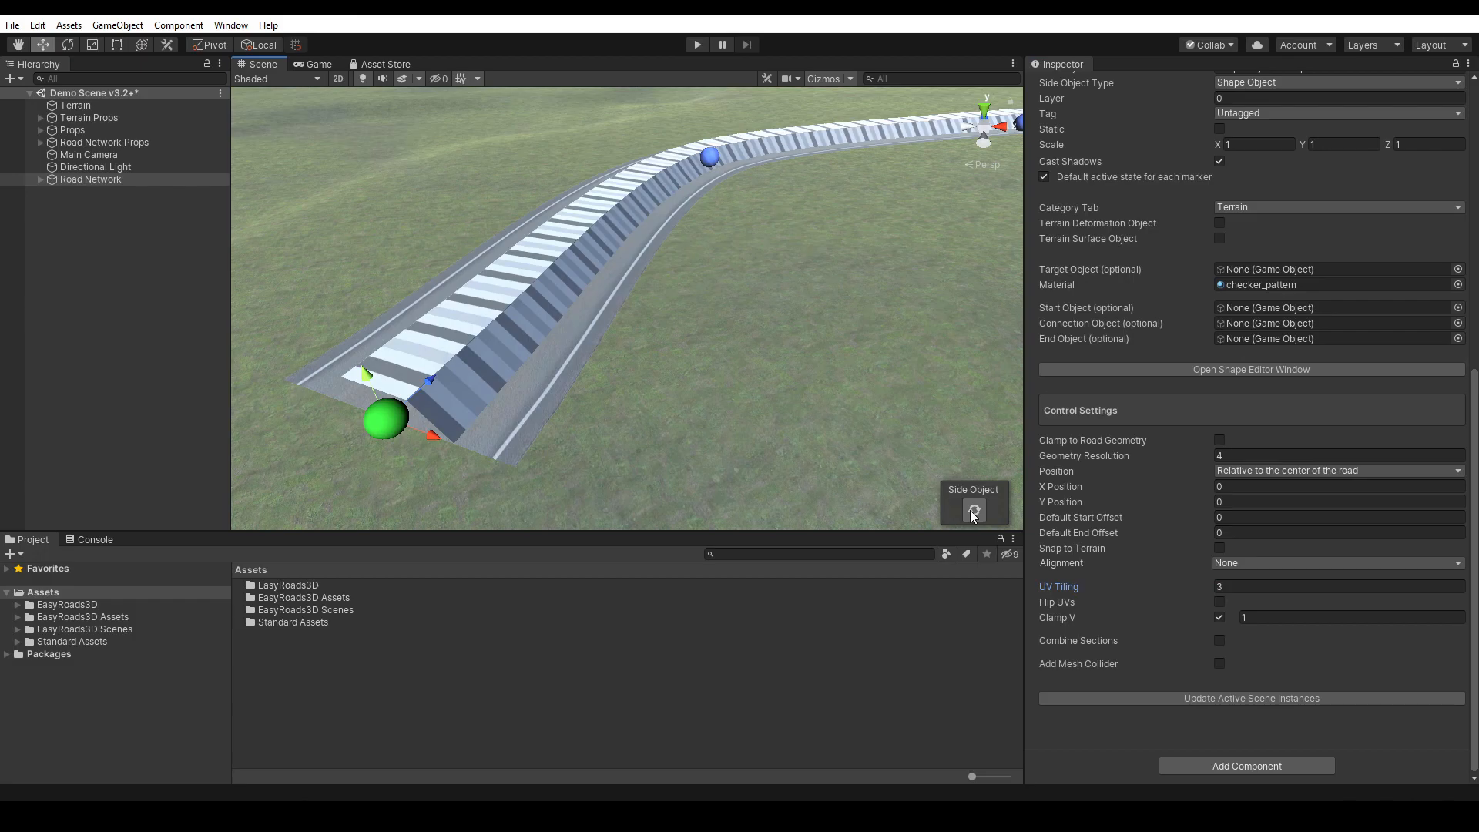
# - Set UV Tiling back to 1 and refresh the side object
pyautogui.click(1220, 586)
pyautogui.write('1')
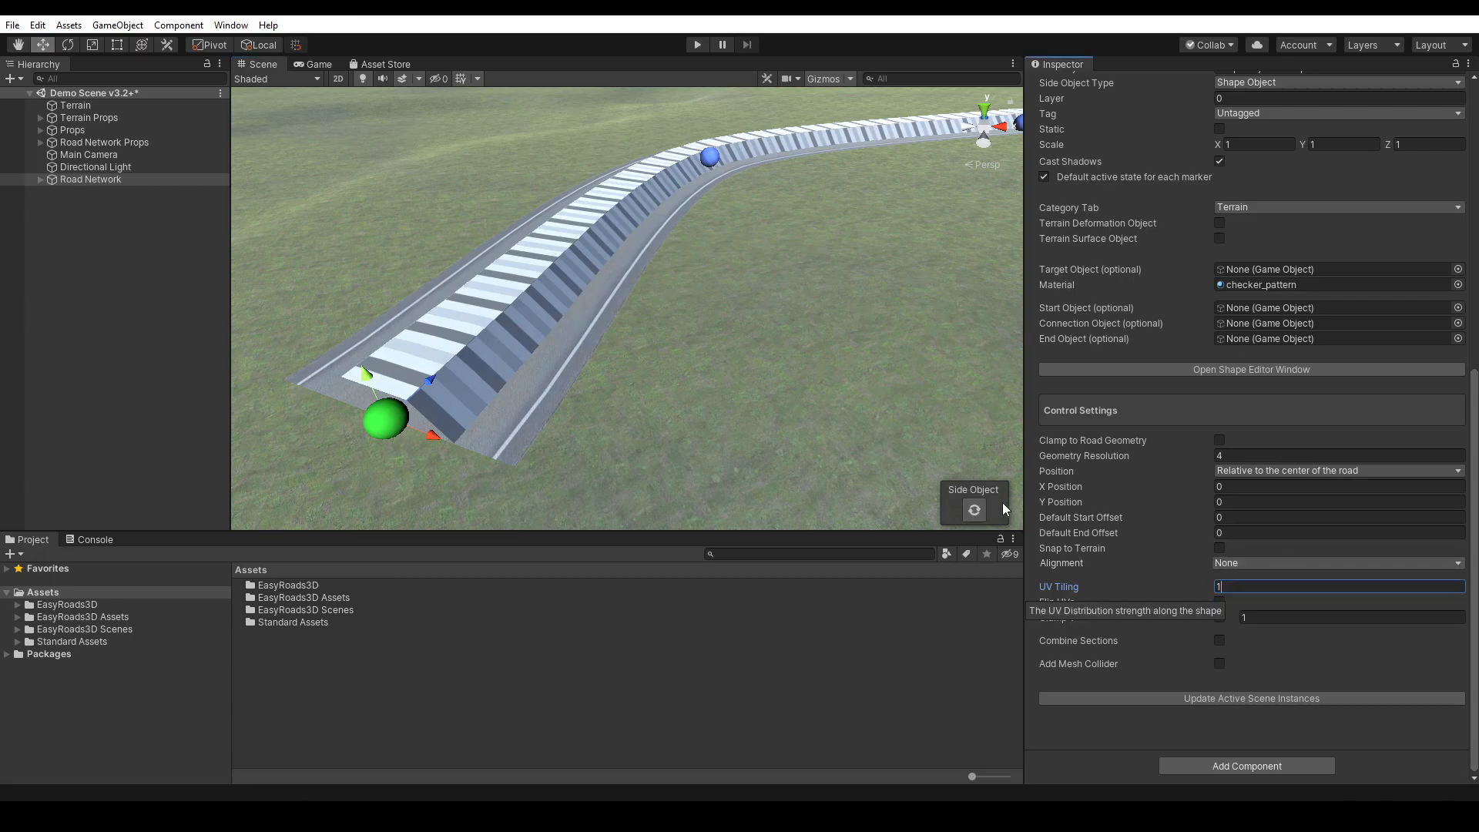
pyautogui.click(974, 511)
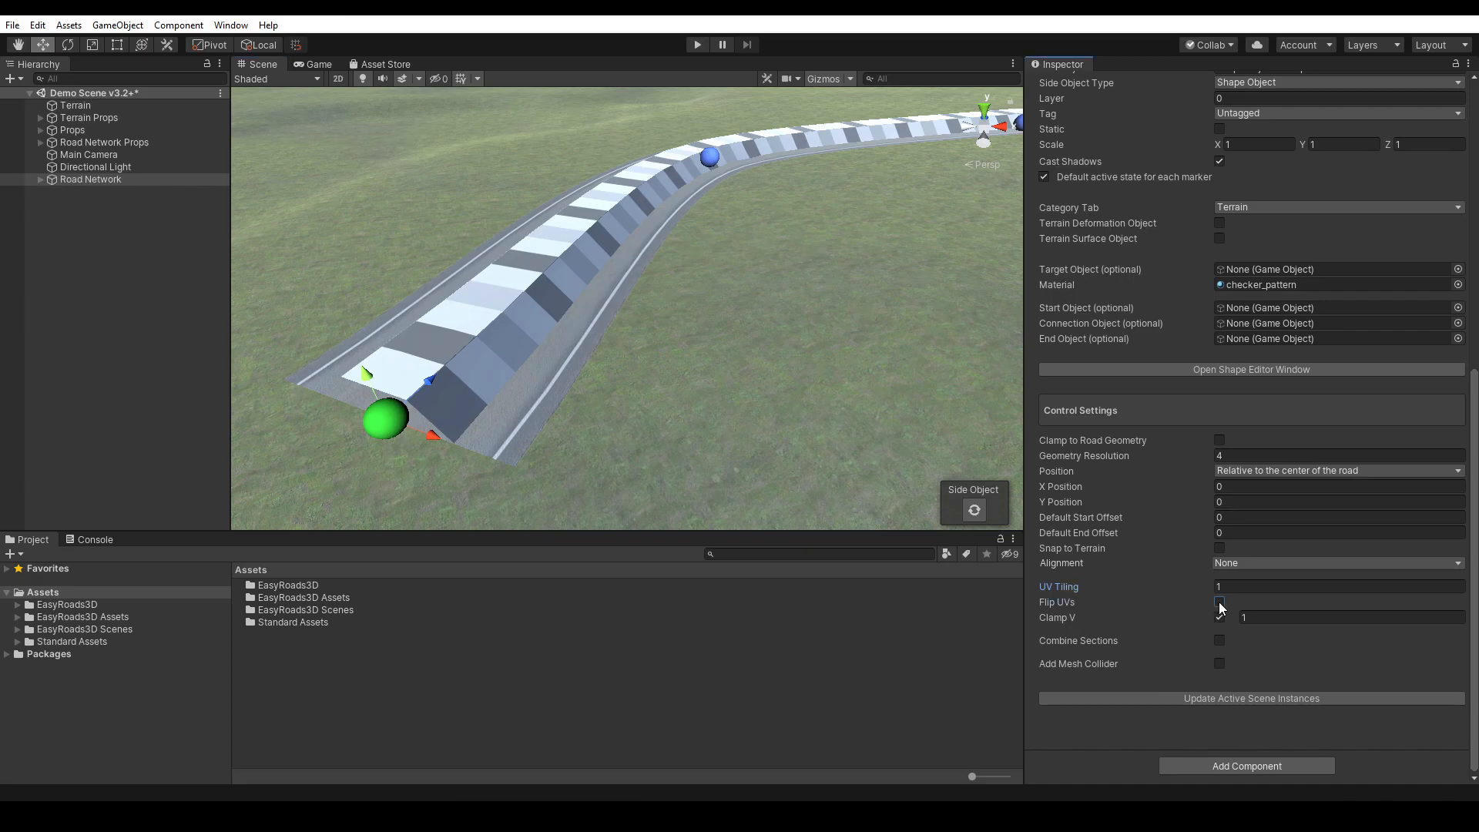
# - Enable Flip UVs, refresh the side object, and view the flipped texture from the start of the road
pyautogui.click(975, 510)
pyautogui.moveTo(664, 393); pyautogui.dragTo(933, 397, button='middle')
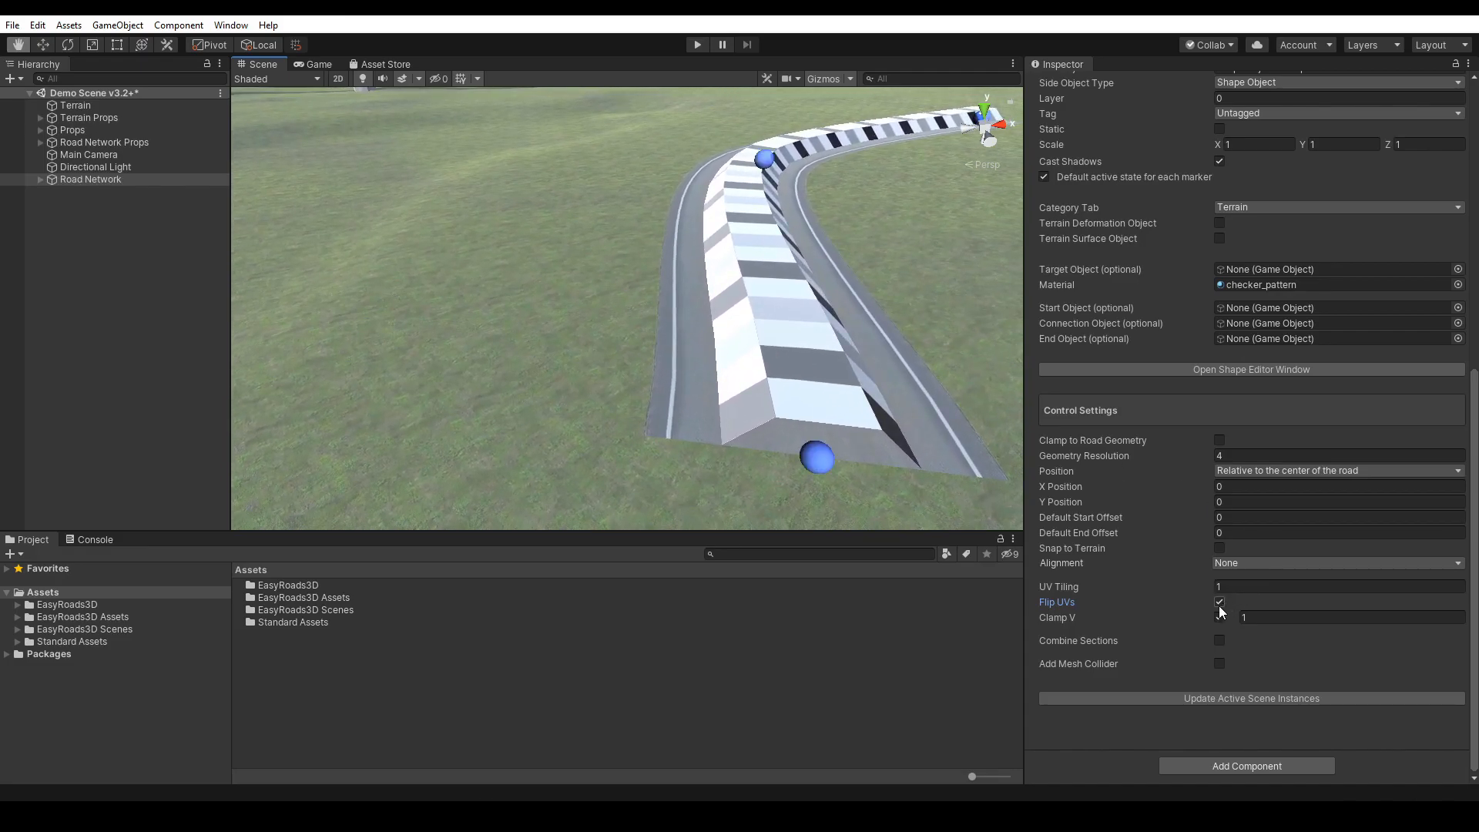
# - Reselect the road's first marker, reopen the side object's Control Settings, turn off Flip UVs, and refresh the side object
pyautogui.press('w')
pyautogui.click(829, 465)
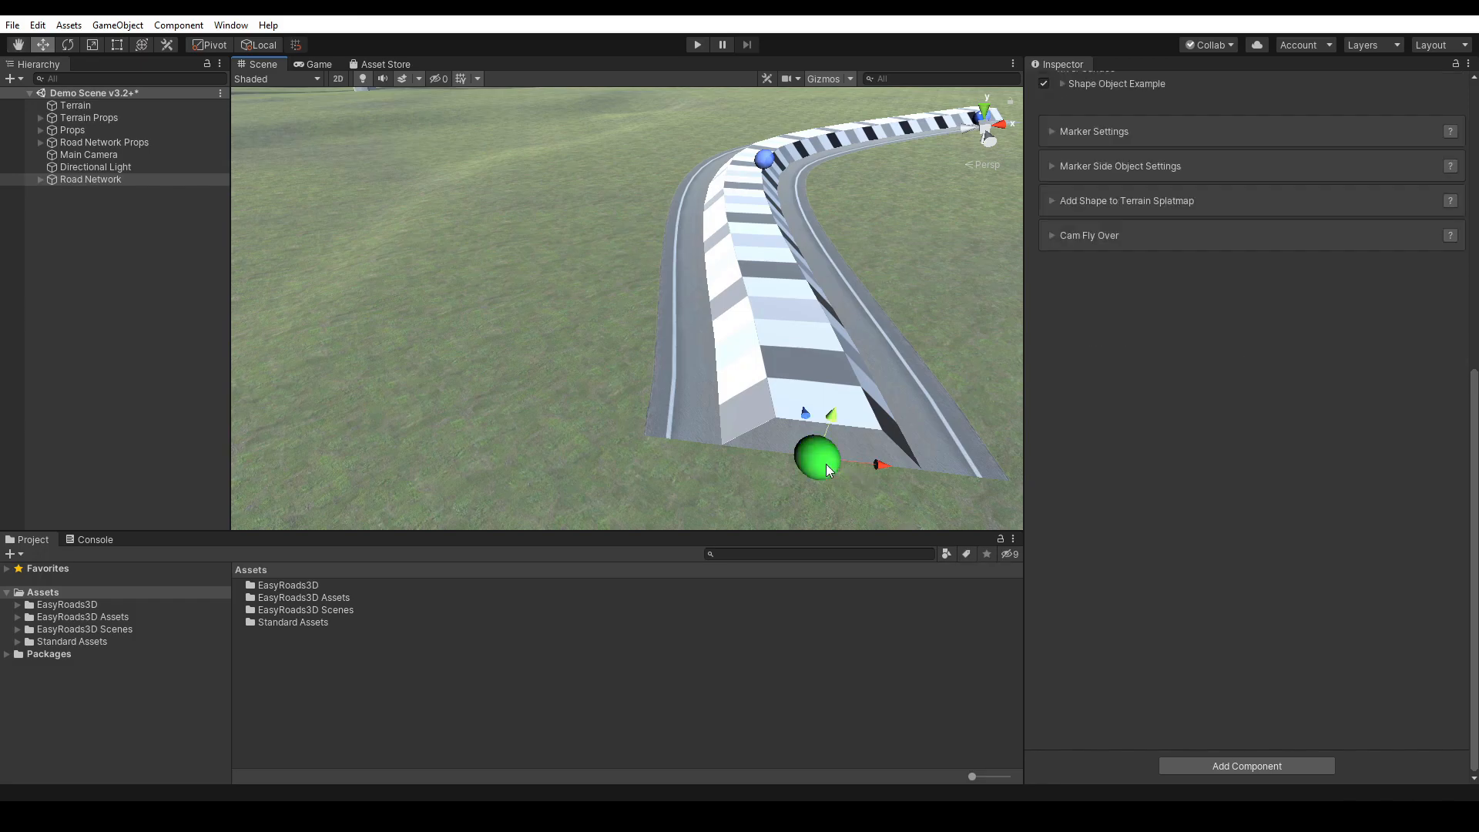
pyautogui.click(1379, 180)
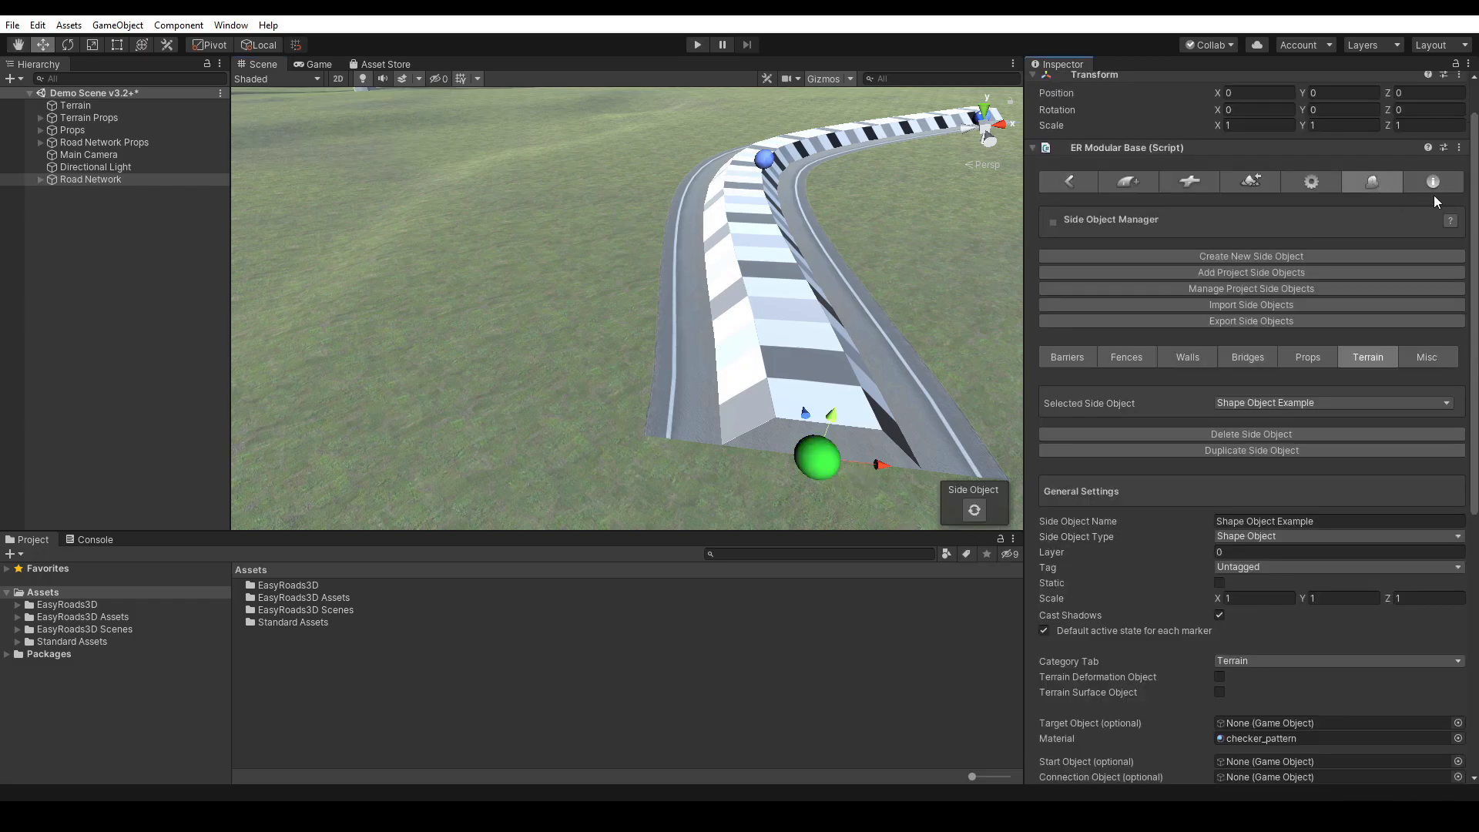
pyautogui.moveTo(1473, 200); pyautogui.dragTo(1473, 551)
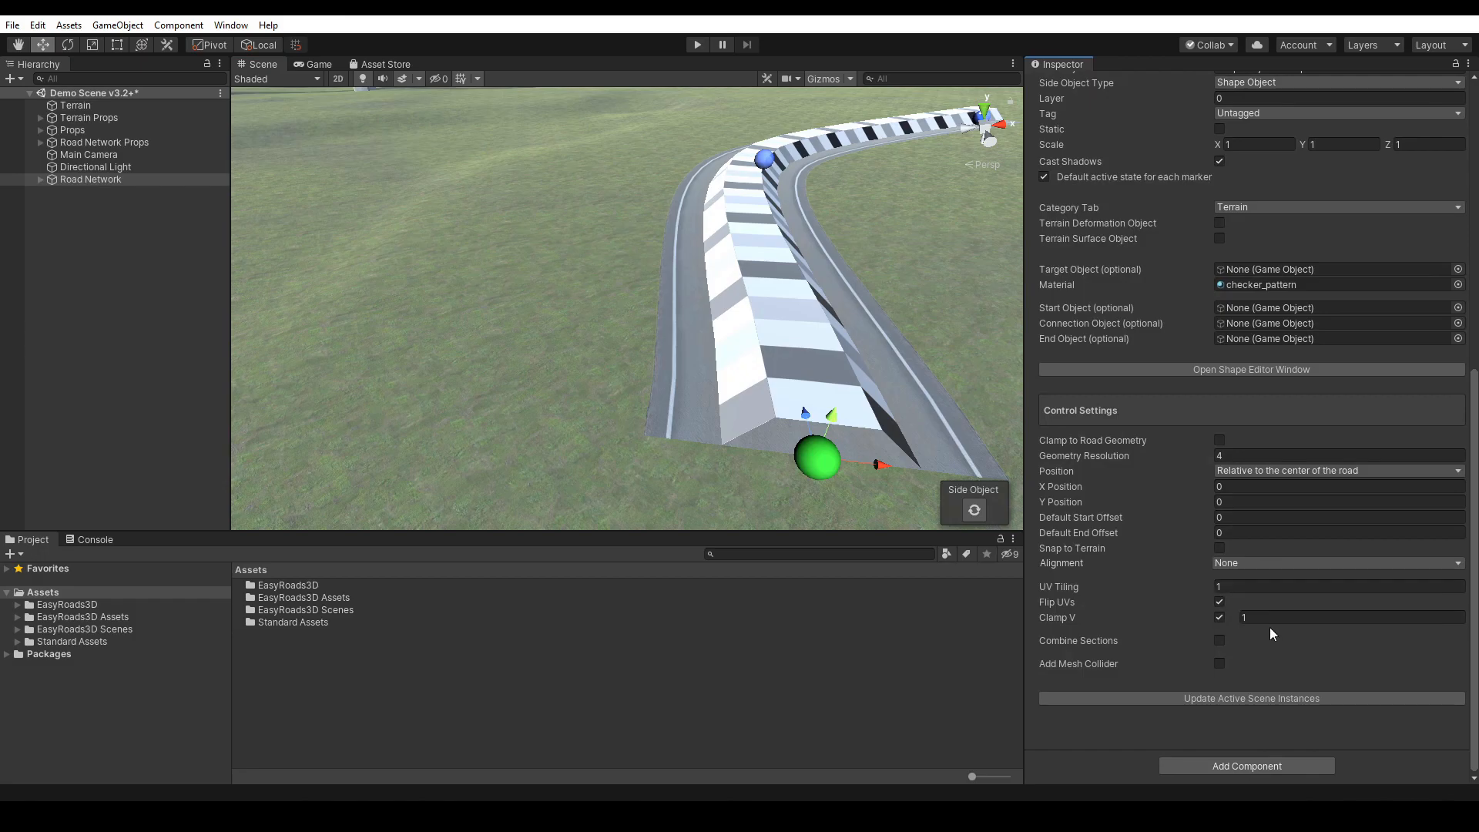
pyautogui.click(1219, 603)
pyautogui.click(973, 509)
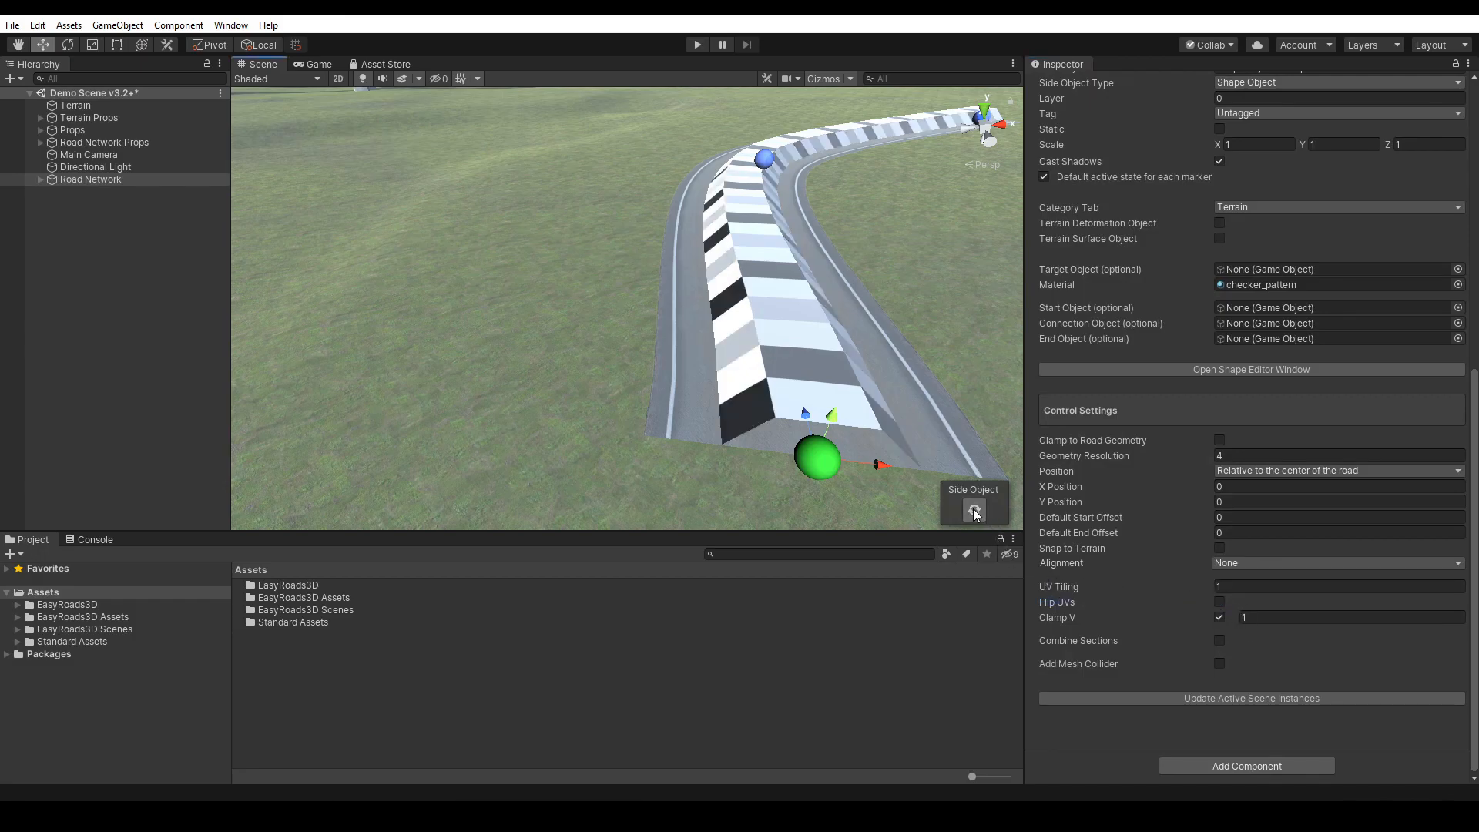
pyautogui.moveTo(887, 358); pyautogui.dragTo(578, 389, button='middle')
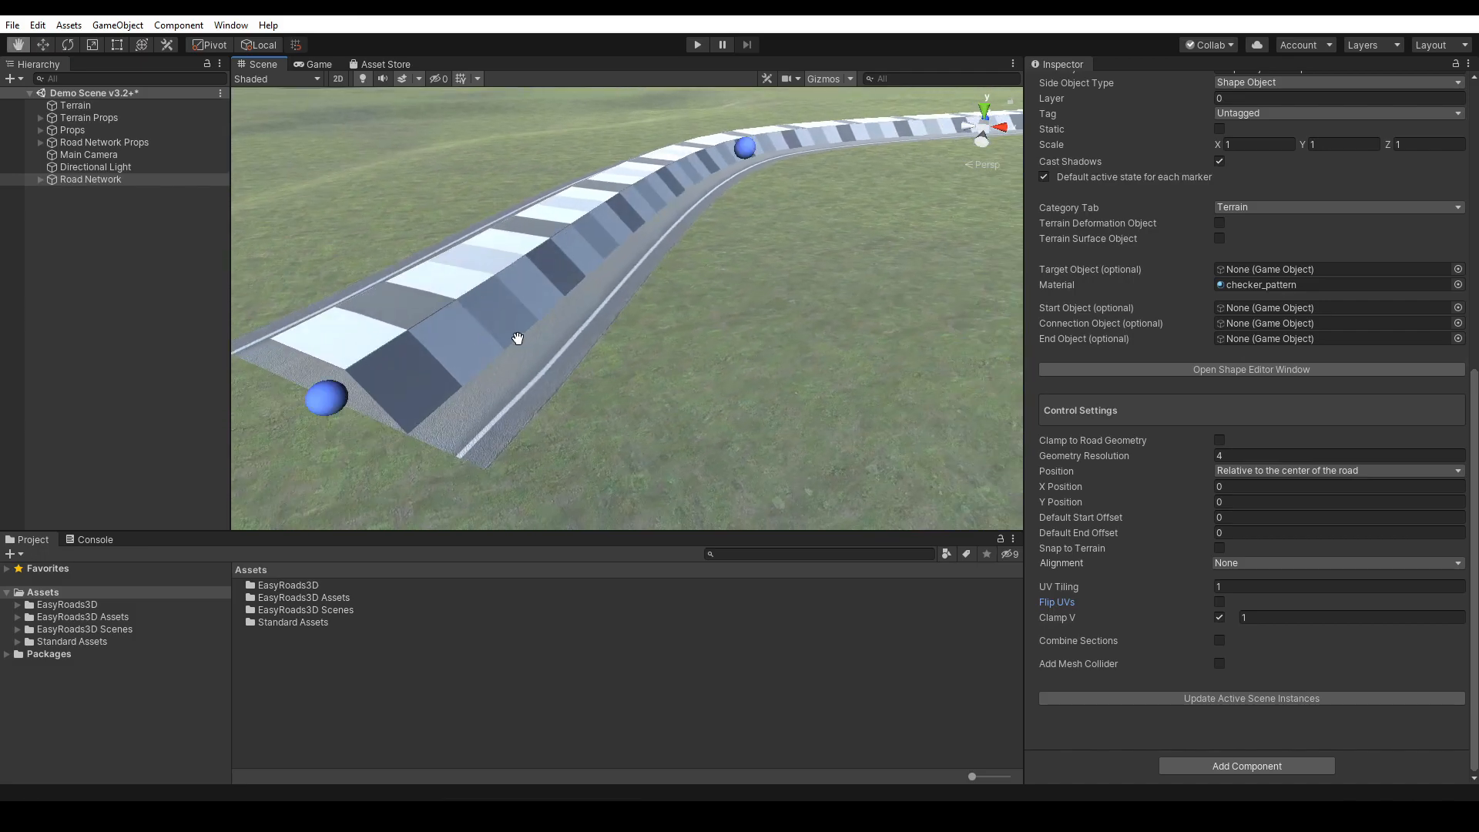
pyautogui.moveTo(778, 350); pyautogui.dragTo(700, 329, button='right')
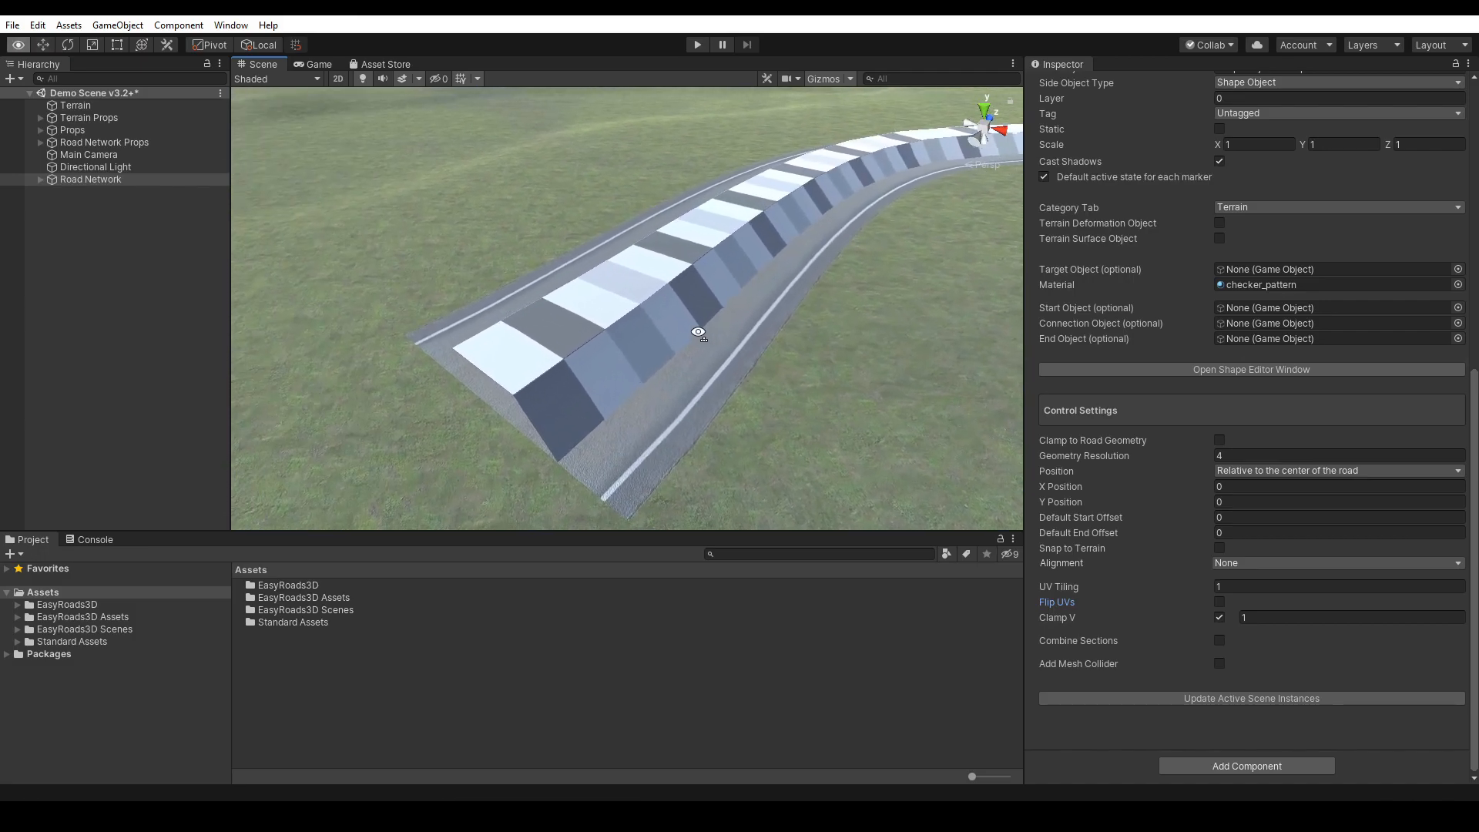
# - Select the road's middle marker, turn off Clamp V in the side object's Control Settings, and refresh the side object
pyautogui.moveTo(915, 235); pyautogui.dragTo(1232, 515, button='middle')
pyautogui.moveTo(895, 365); pyautogui.dragTo(836, 419, button='right')
pyautogui.moveTo(753, 438); pyautogui.dragTo(759, 436, button='middle')
pyautogui.click(345, 272)
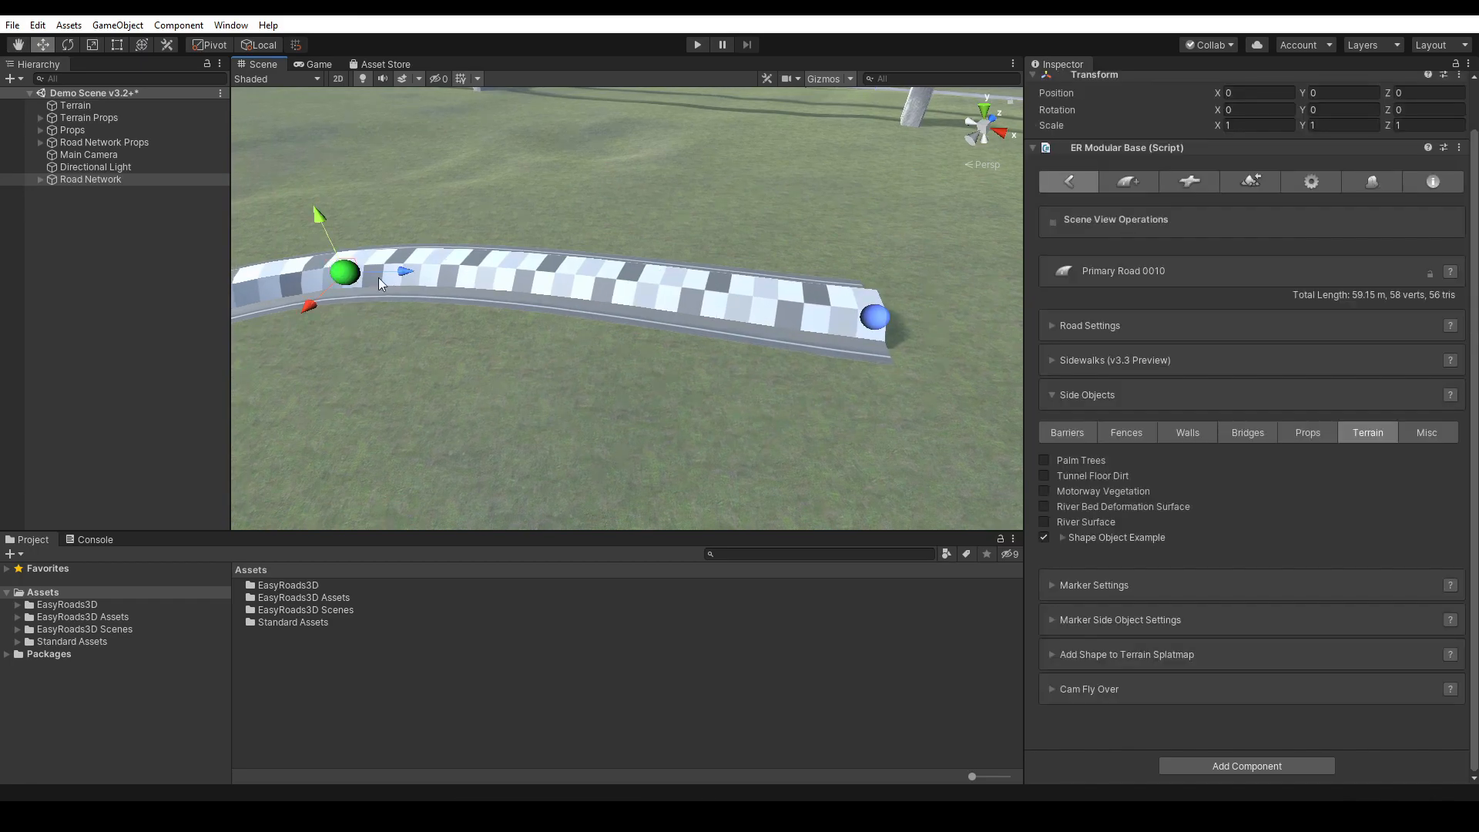
pyautogui.click(1381, 187)
pyautogui.scroll(-10, 1454, 448)
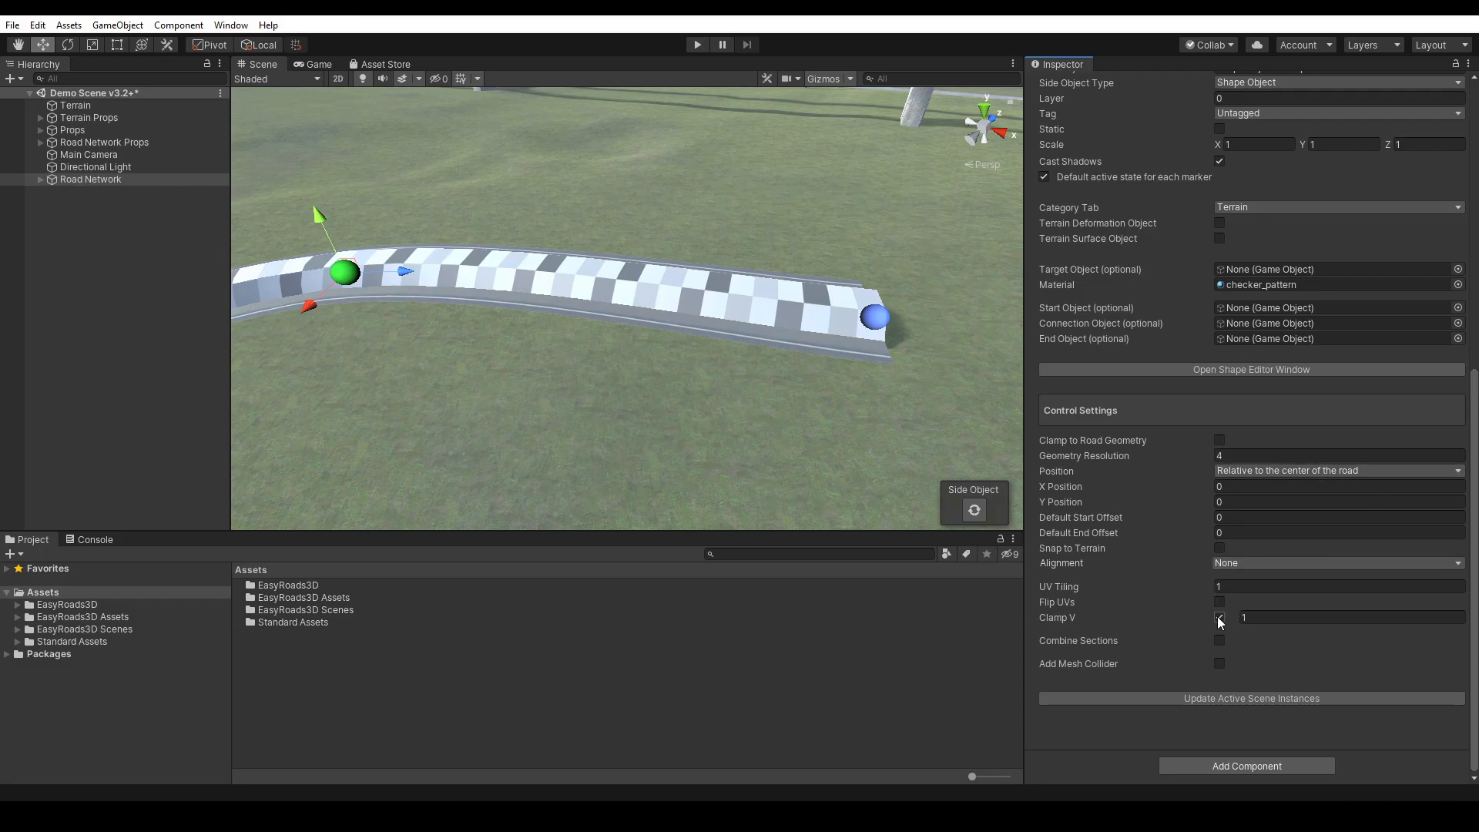
pyautogui.click(1219, 617)
pyautogui.click(969, 507)
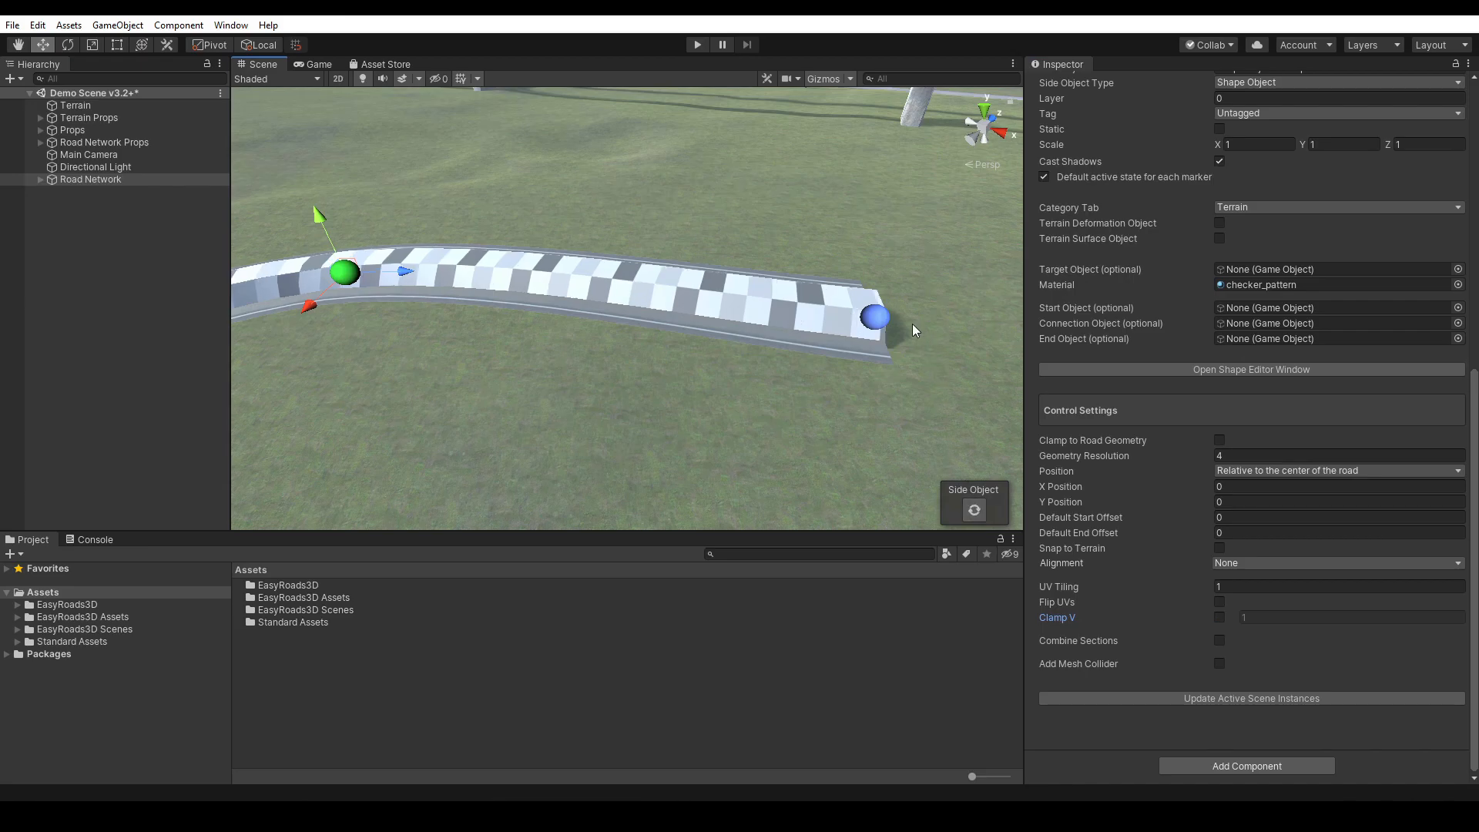
# - Nudge the road's end marker slightly outward, then re-enable Clamp V in the side object's Control Settings and refresh the side object
pyautogui.click(875, 317)
pyautogui.moveTo(933, 327)
pyautogui.mouseDown()
pyautogui.moveTo(951, 330)
pyautogui.moveTo(934, 327)
pyautogui.mouseUp()
pyautogui.click(1372, 182)
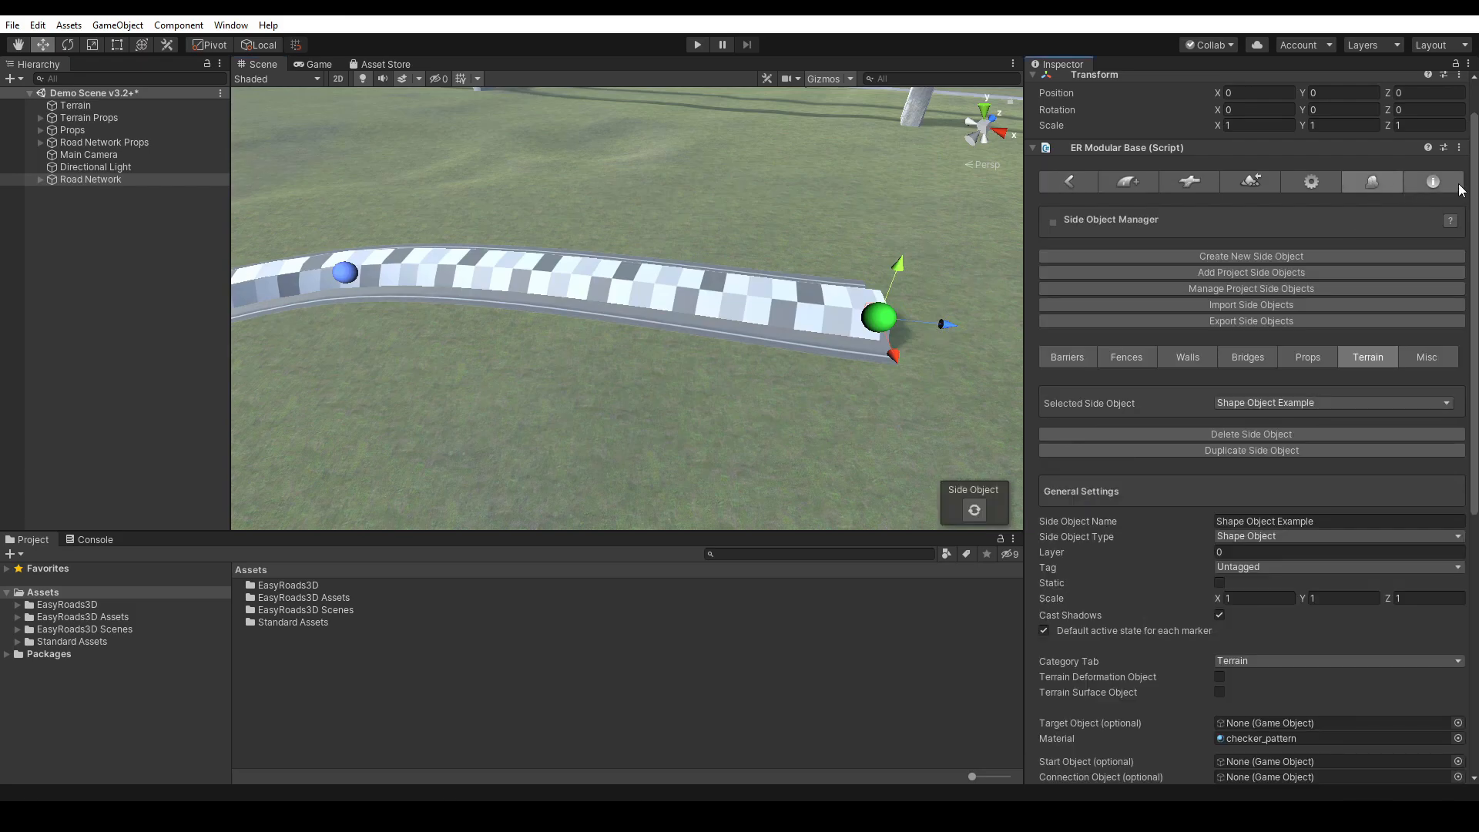
pyautogui.scroll(-10, 1458, 191)
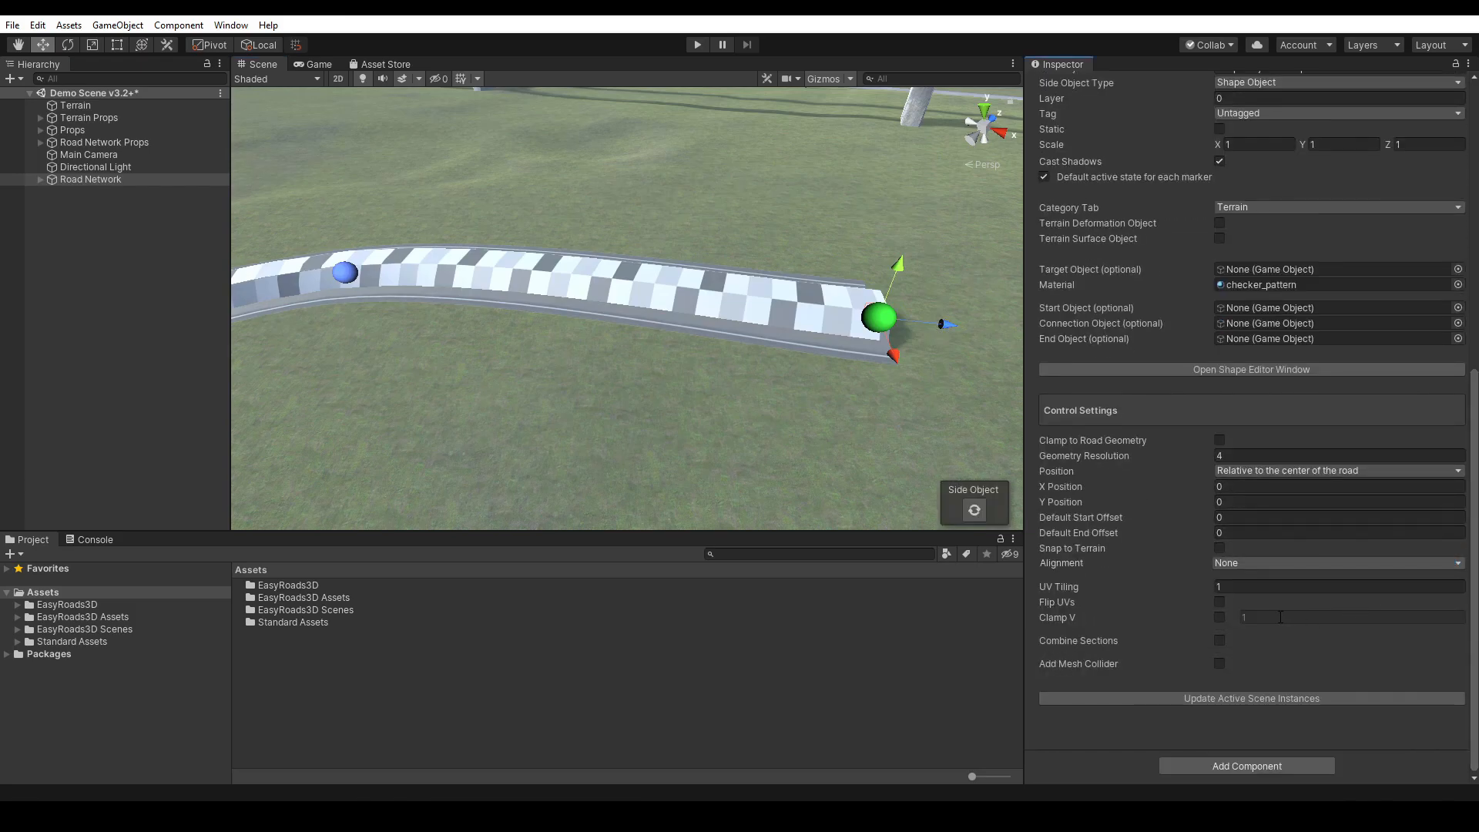
pyautogui.click(1218, 615)
pyautogui.click(973, 510)
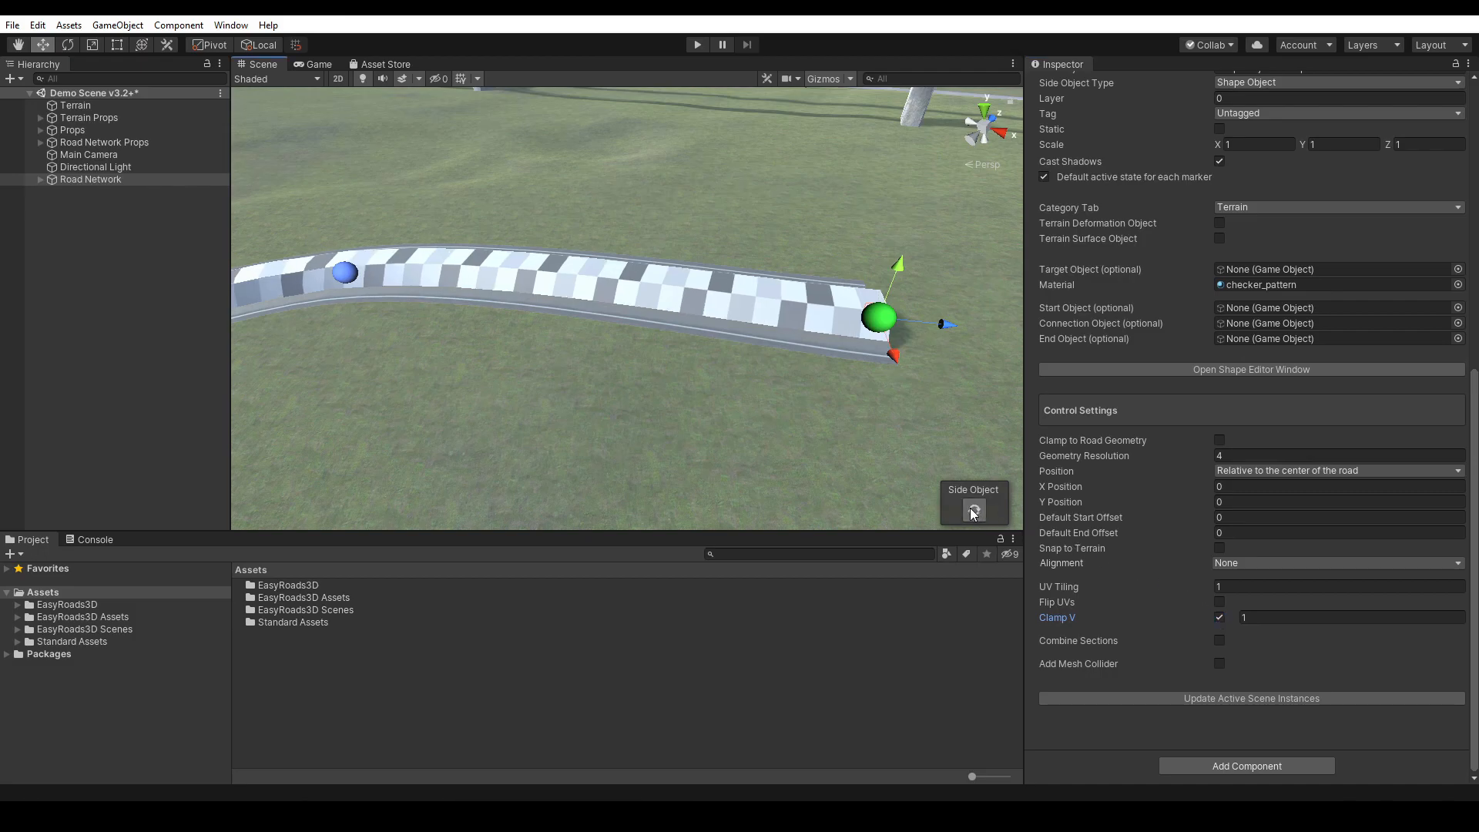
# - Set the Clamp V value to 0.5 and then back to 1, refreshing the side object after each change
pyautogui.click(1248, 618)
pyautogui.write('0.5')
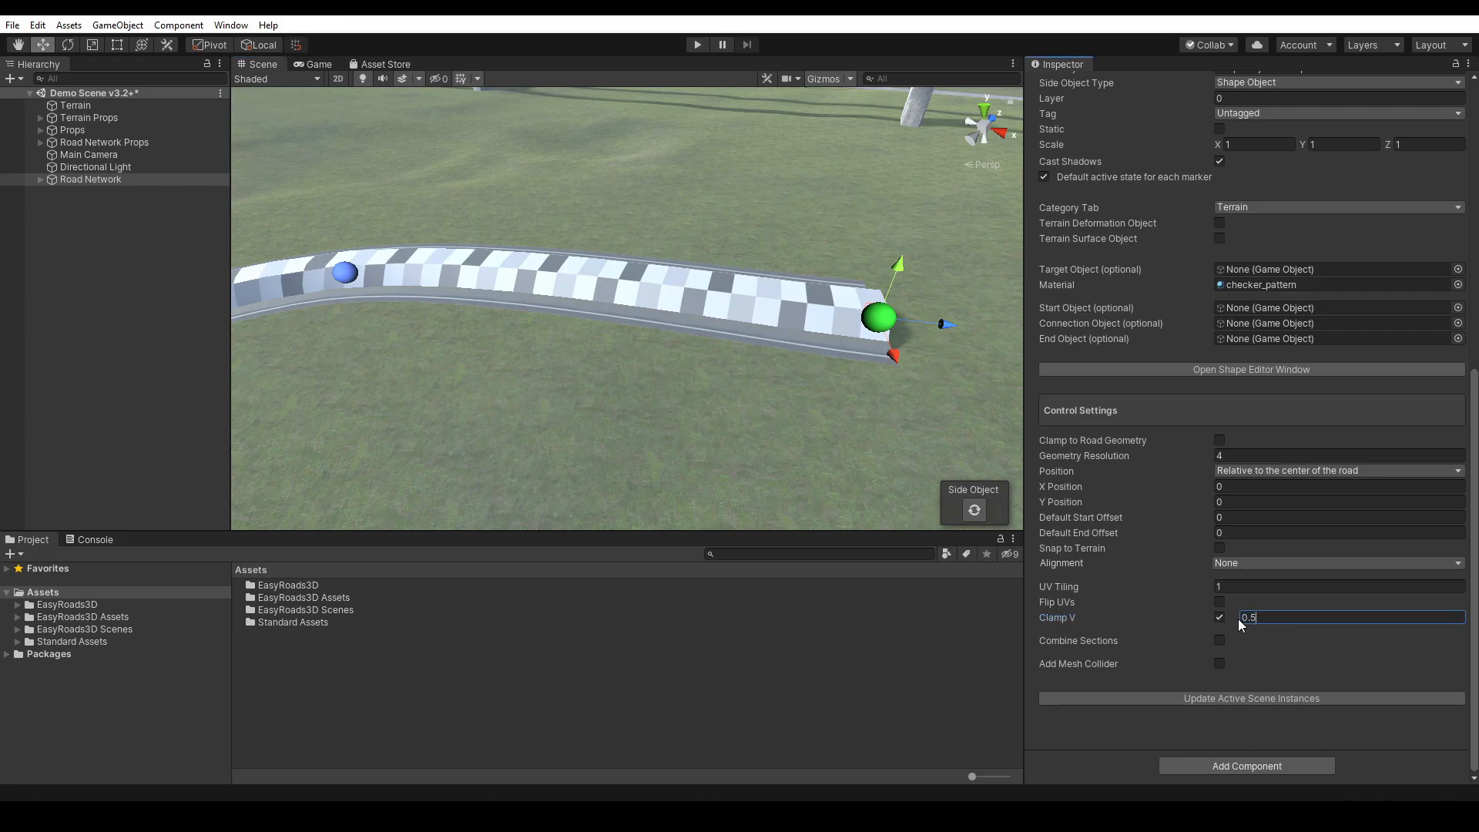
pyautogui.click(974, 511)
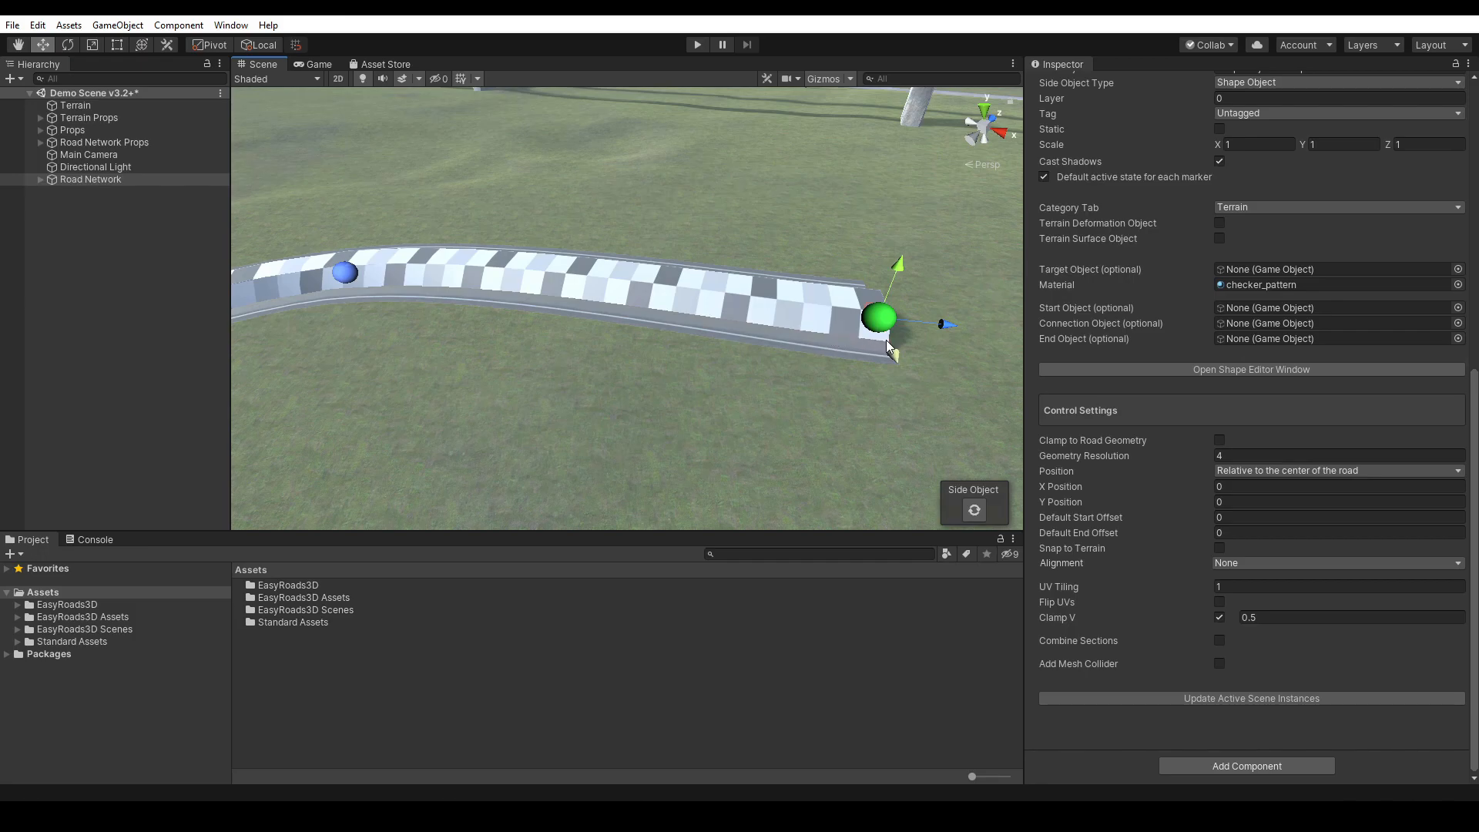
pyautogui.click(1263, 618)
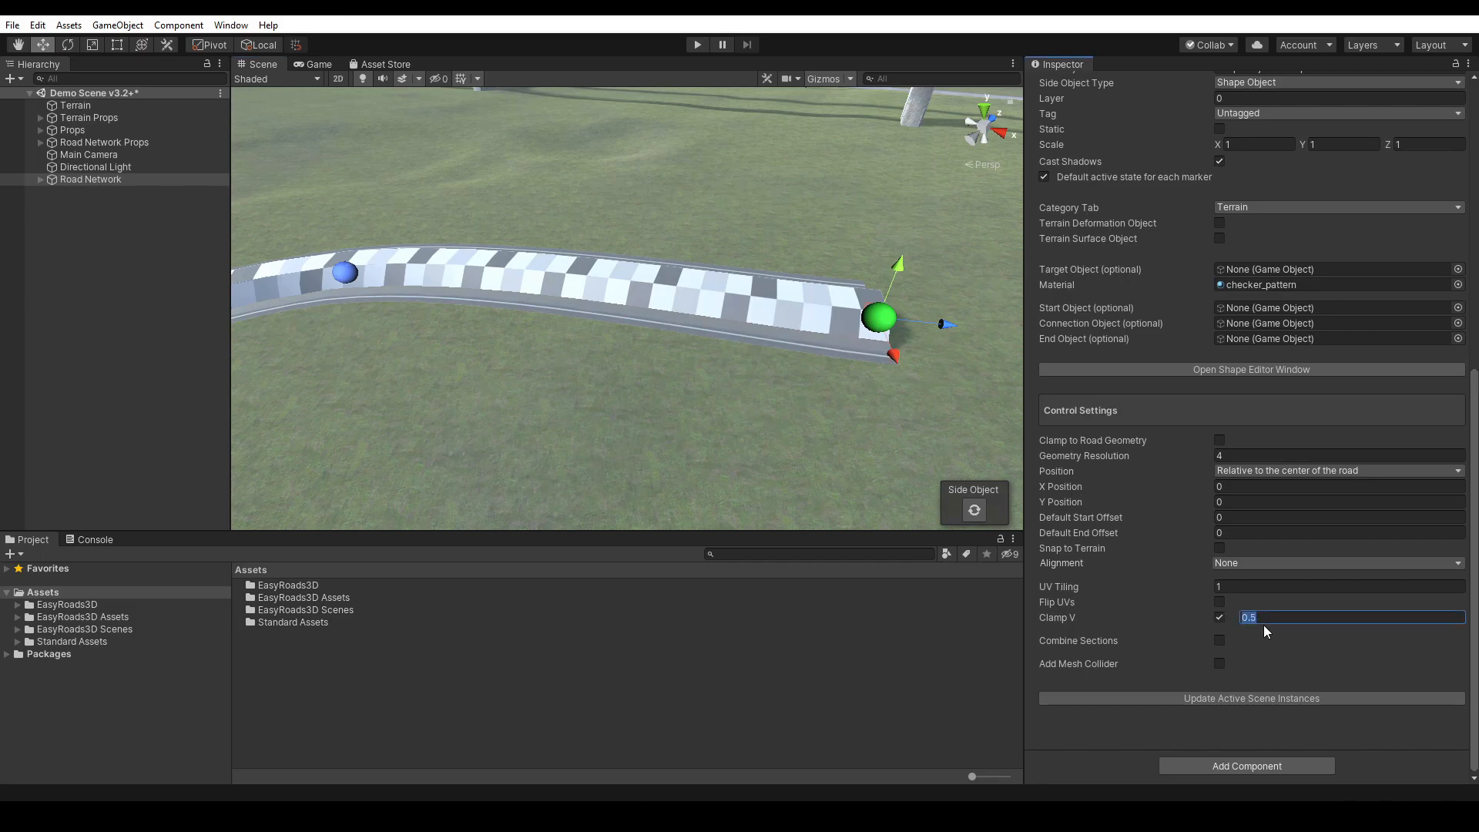
pyautogui.click(975, 510)
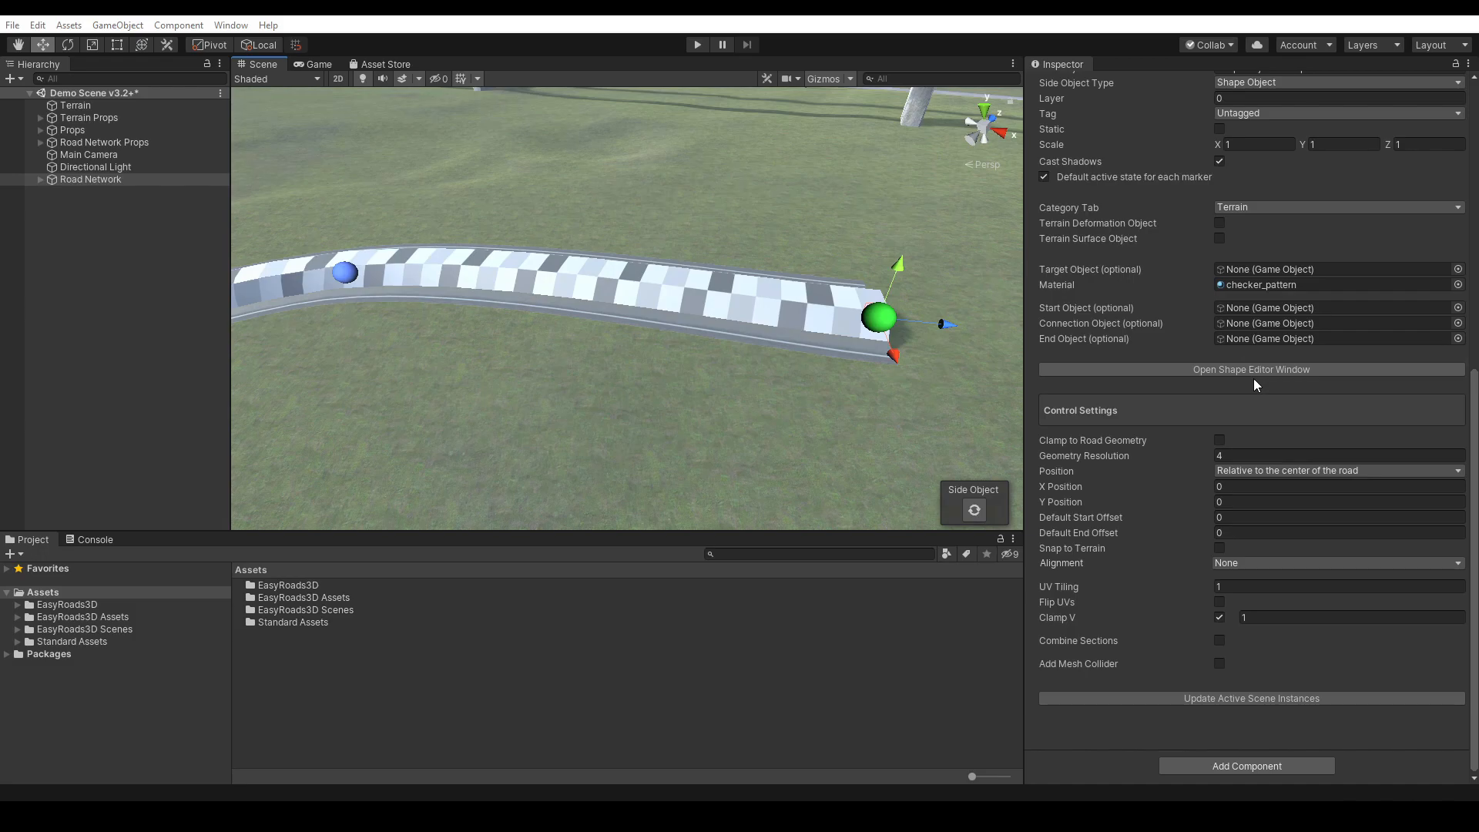
# - Select the road's first marker, expand Marker Side Object Settings, and collapse the Side Objects section
pyautogui.moveTo(557, 386); pyautogui.dragTo(641, 394, button='right')
pyautogui.moveTo(500, 424)
pyautogui.mouseDown(button='middle')
pyautogui.moveTo(875, 277)
pyautogui.moveTo(622, 368)
pyautogui.mouseUp(button='middle')
pyautogui.moveTo(621, 368)
pyautogui.mouseDown(button='right')
pyautogui.moveTo(779, 323)
pyautogui.moveTo(730, 429)
pyautogui.moveTo(772, 327)
pyautogui.moveTo(832, 373)
pyautogui.moveTo(776, 363)
pyautogui.moveTo(644, 414)
pyautogui.mouseUp(button='right')
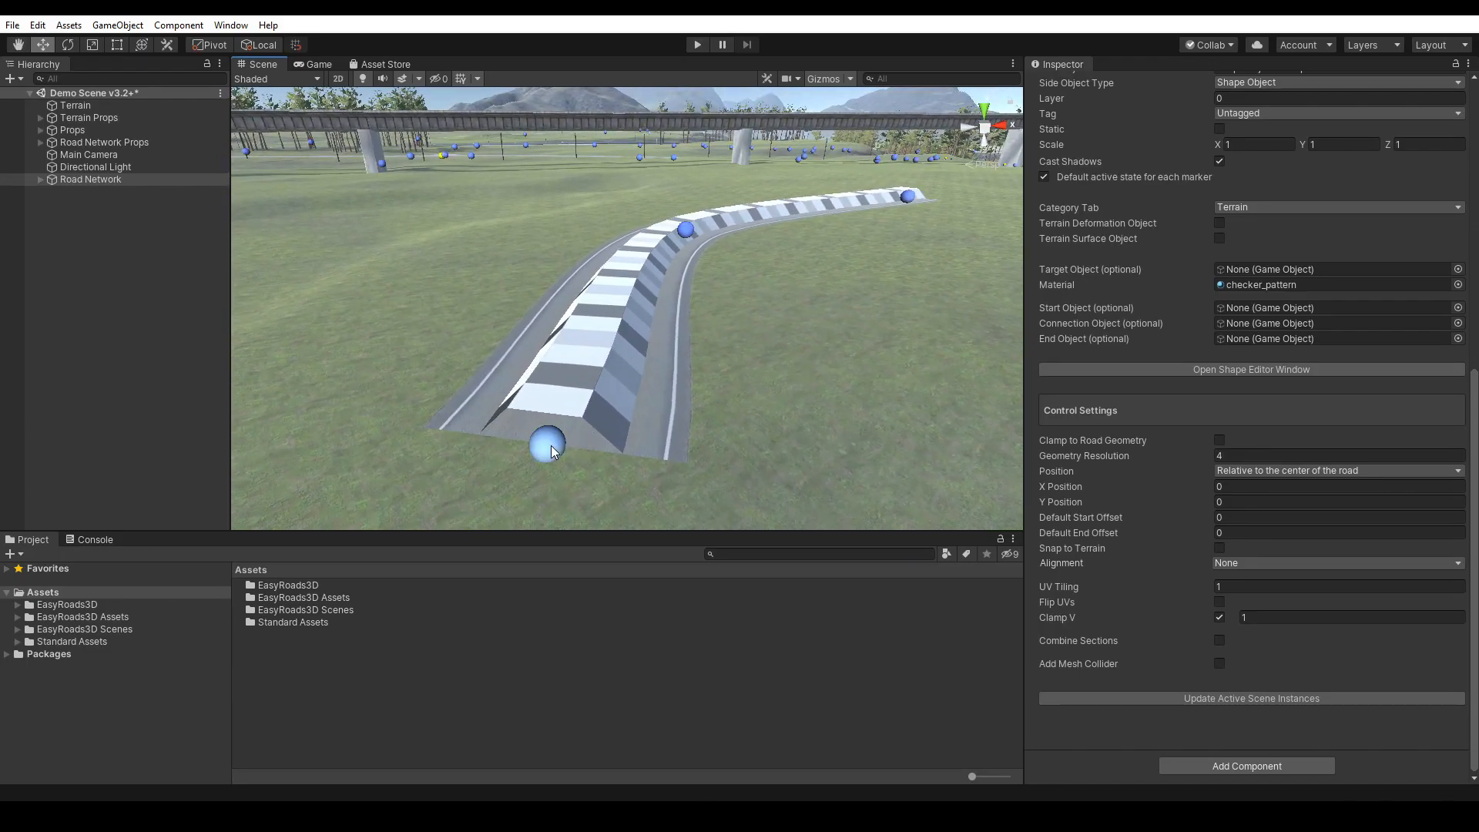
pyautogui.click(553, 450)
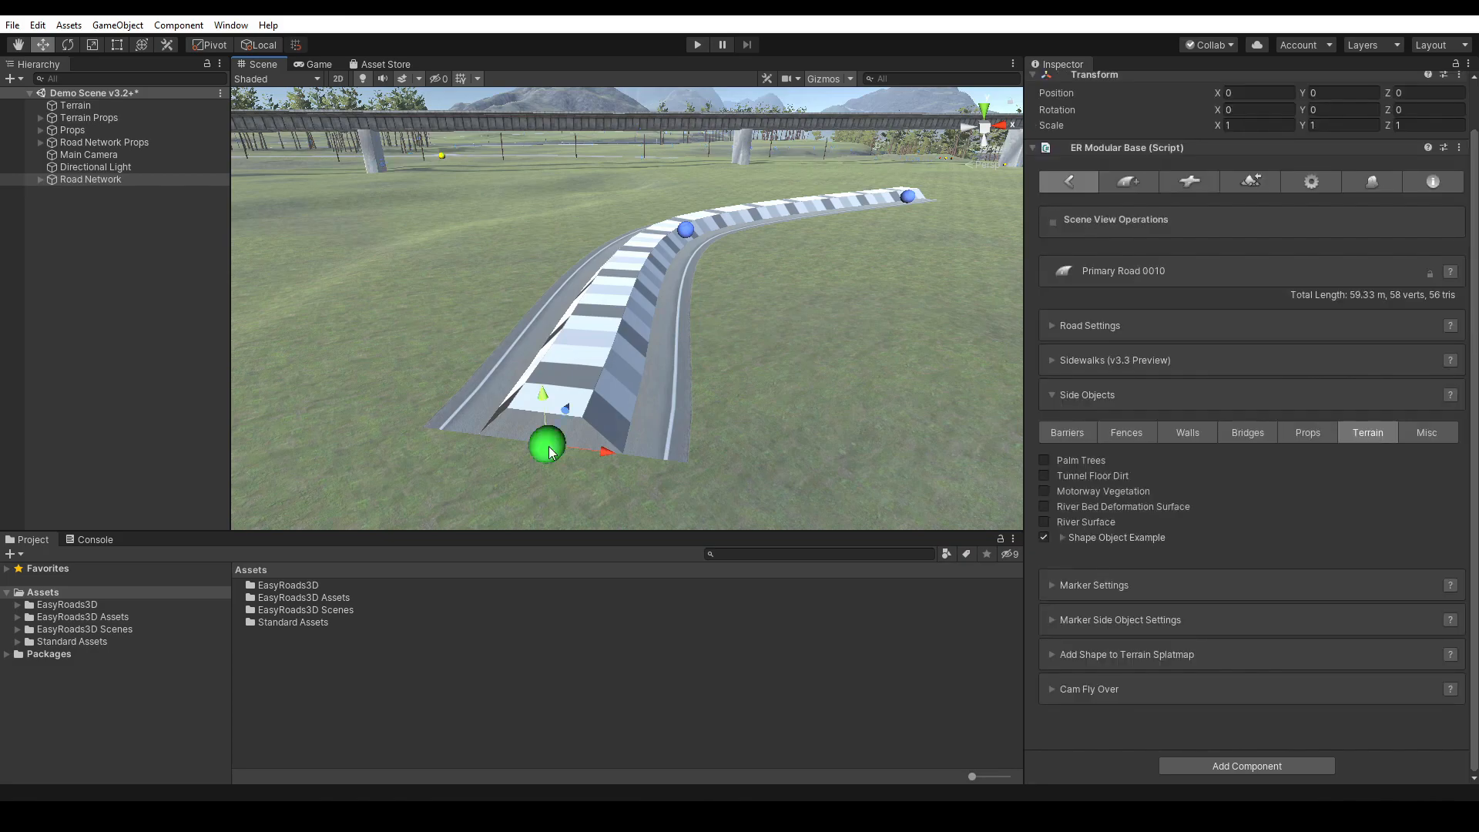
pyautogui.click(1052, 619)
pyautogui.click(1052, 396)
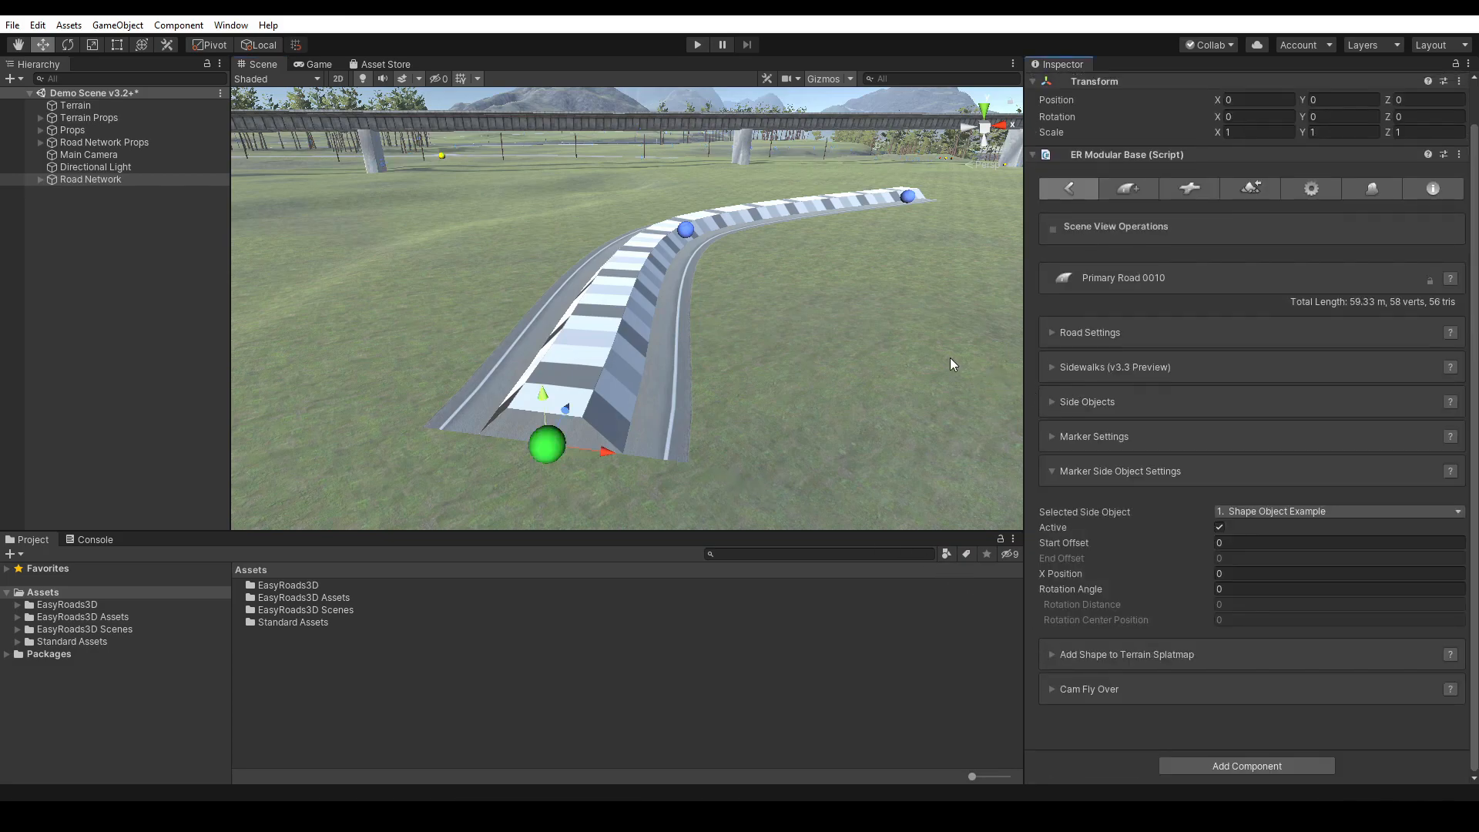
# - Scale the side object's shape slightly narrower at the first marker, and return to the Move tool
pyautogui.click(90, 44)
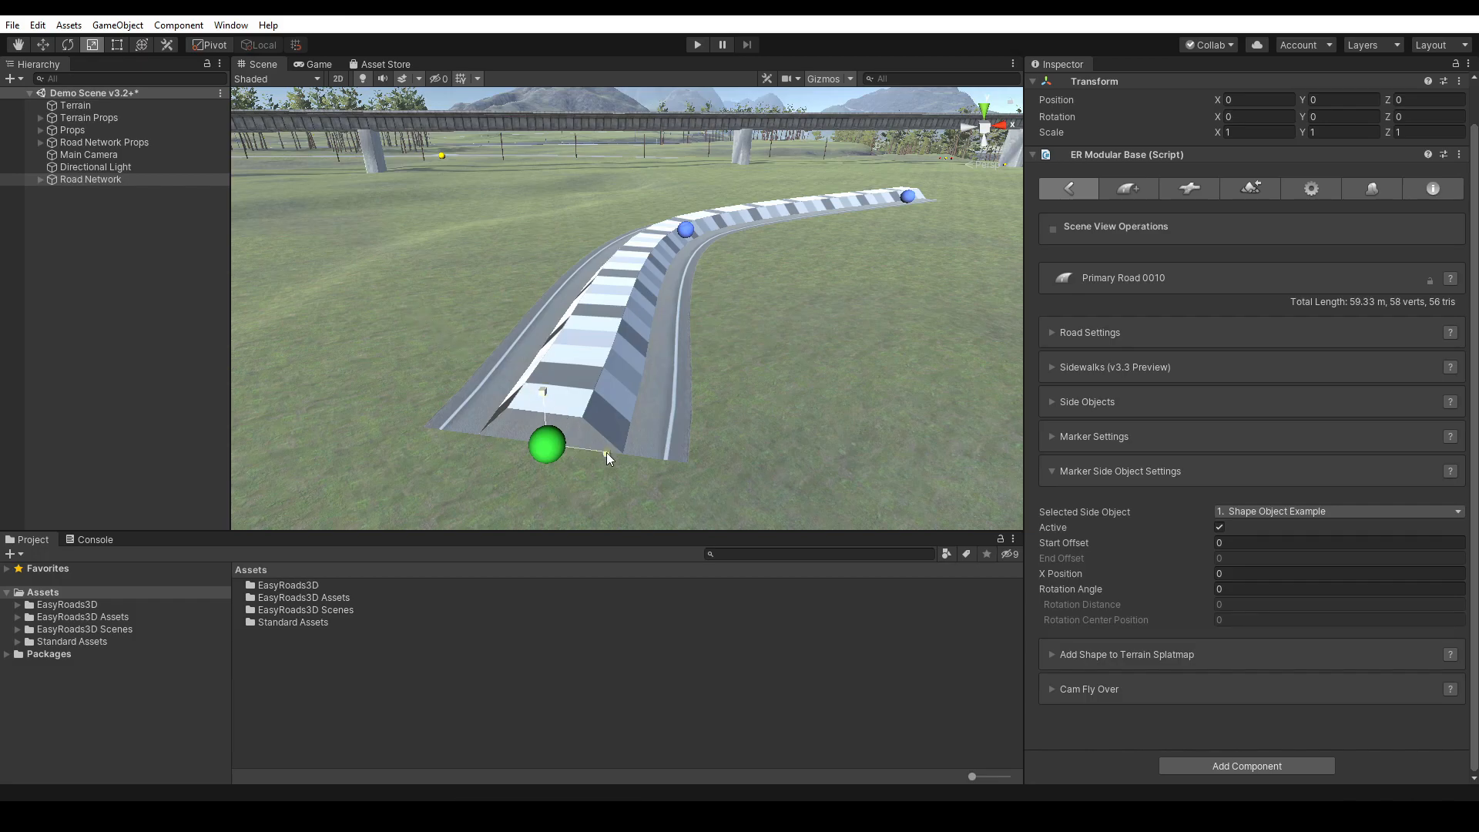
pyautogui.moveTo(607, 453)
pyautogui.mouseDown()
pyautogui.moveTo(630, 457)
pyautogui.moveTo(601, 459)
pyautogui.mouseUp()
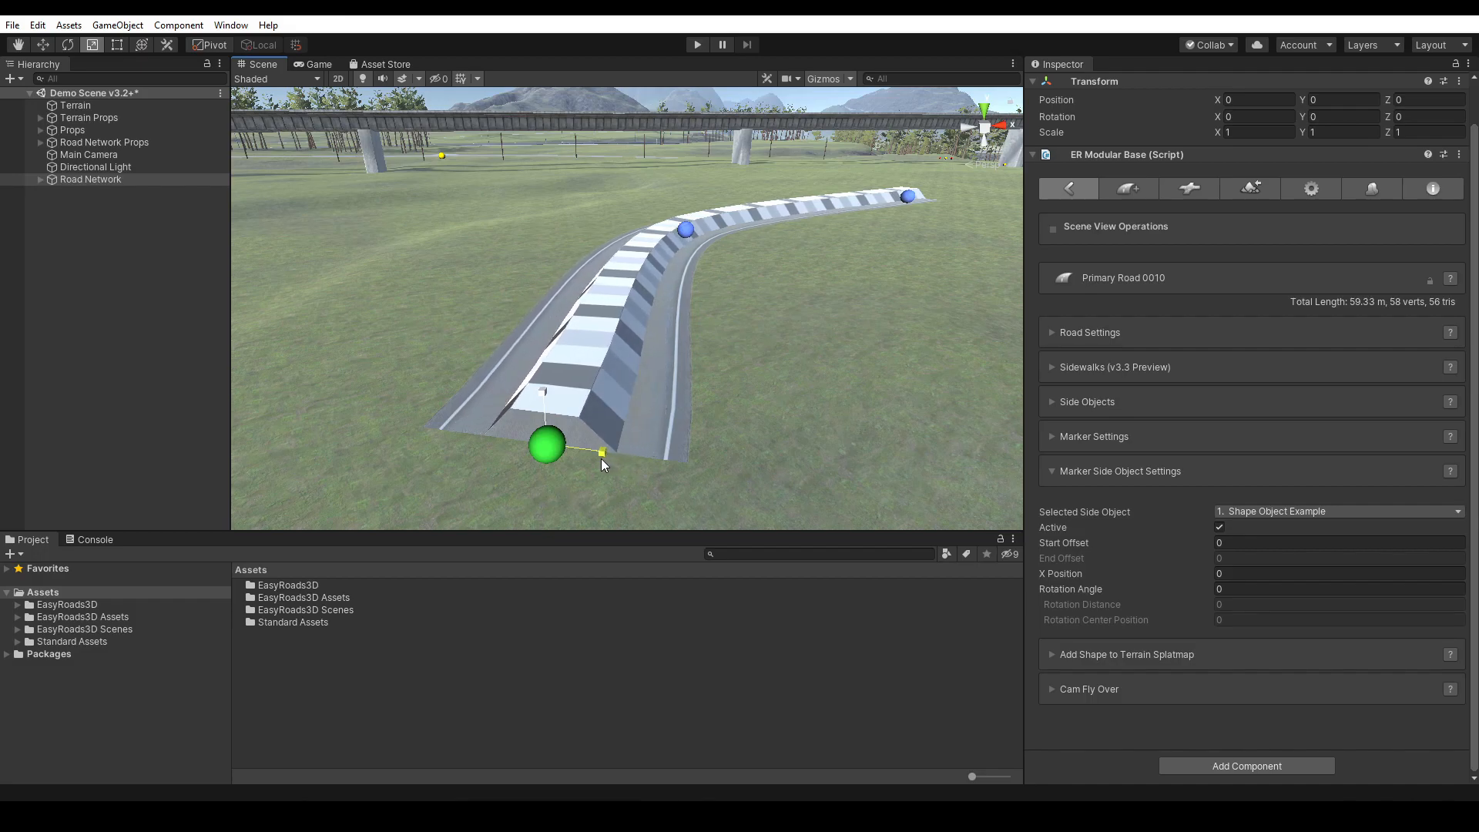
pyautogui.press('w')
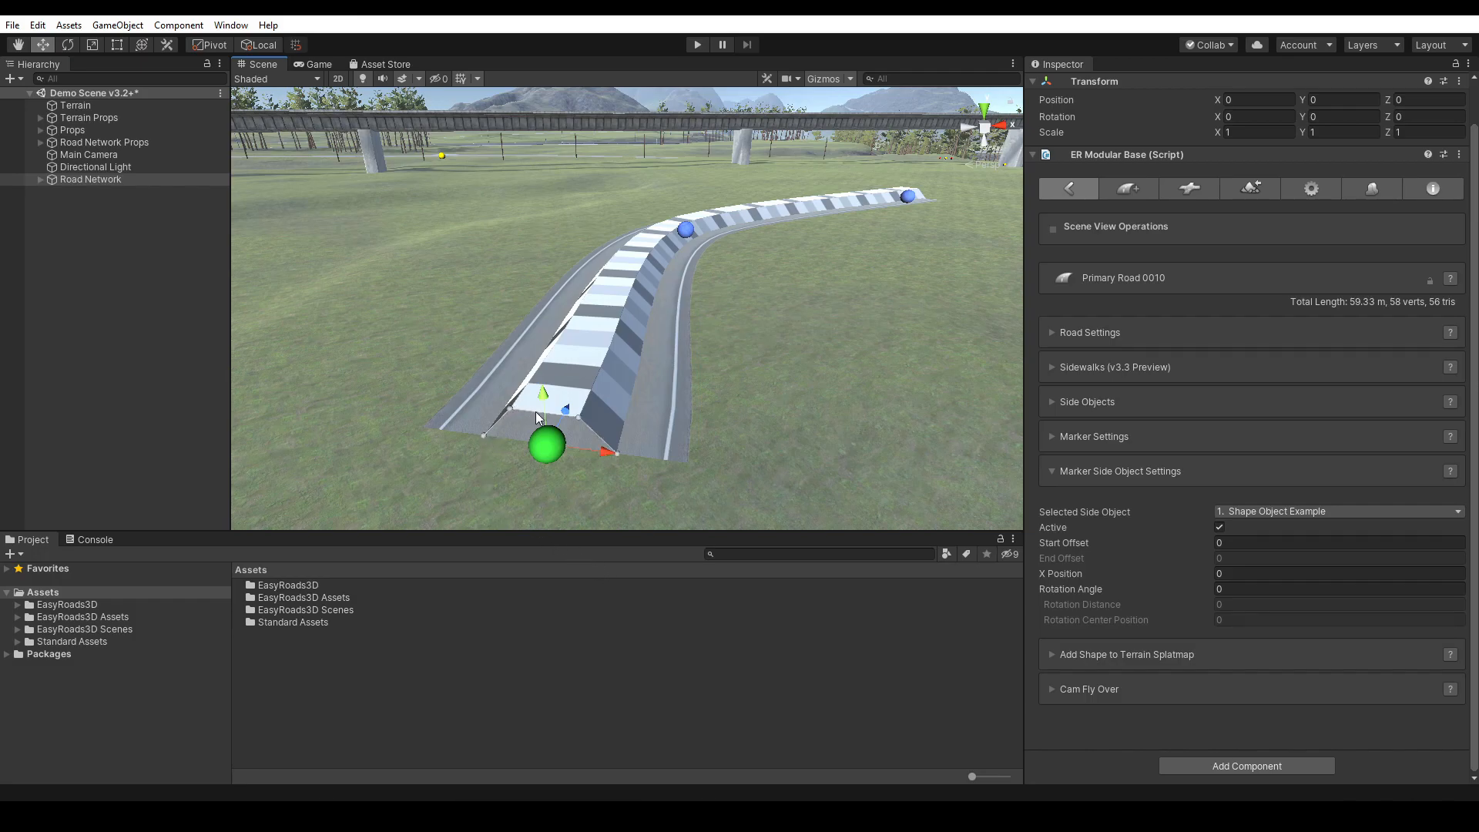
# - At the first marker, move shape node 4 outward to X about 3.18 and shape node 3 to X about 0.88
pyautogui.click(619, 456)
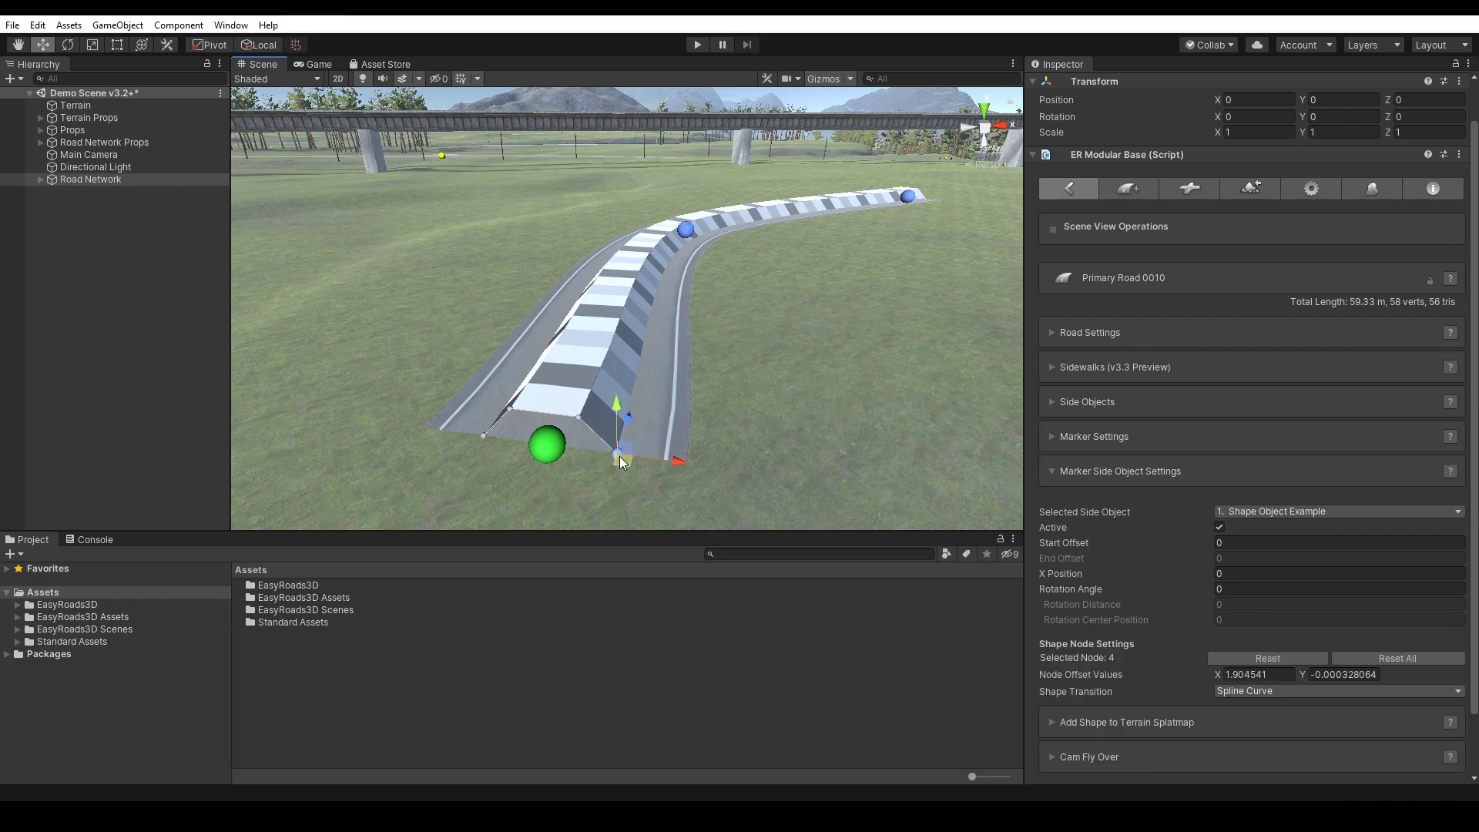
pyautogui.moveTo(678, 465); pyautogui.dragTo(724, 474)
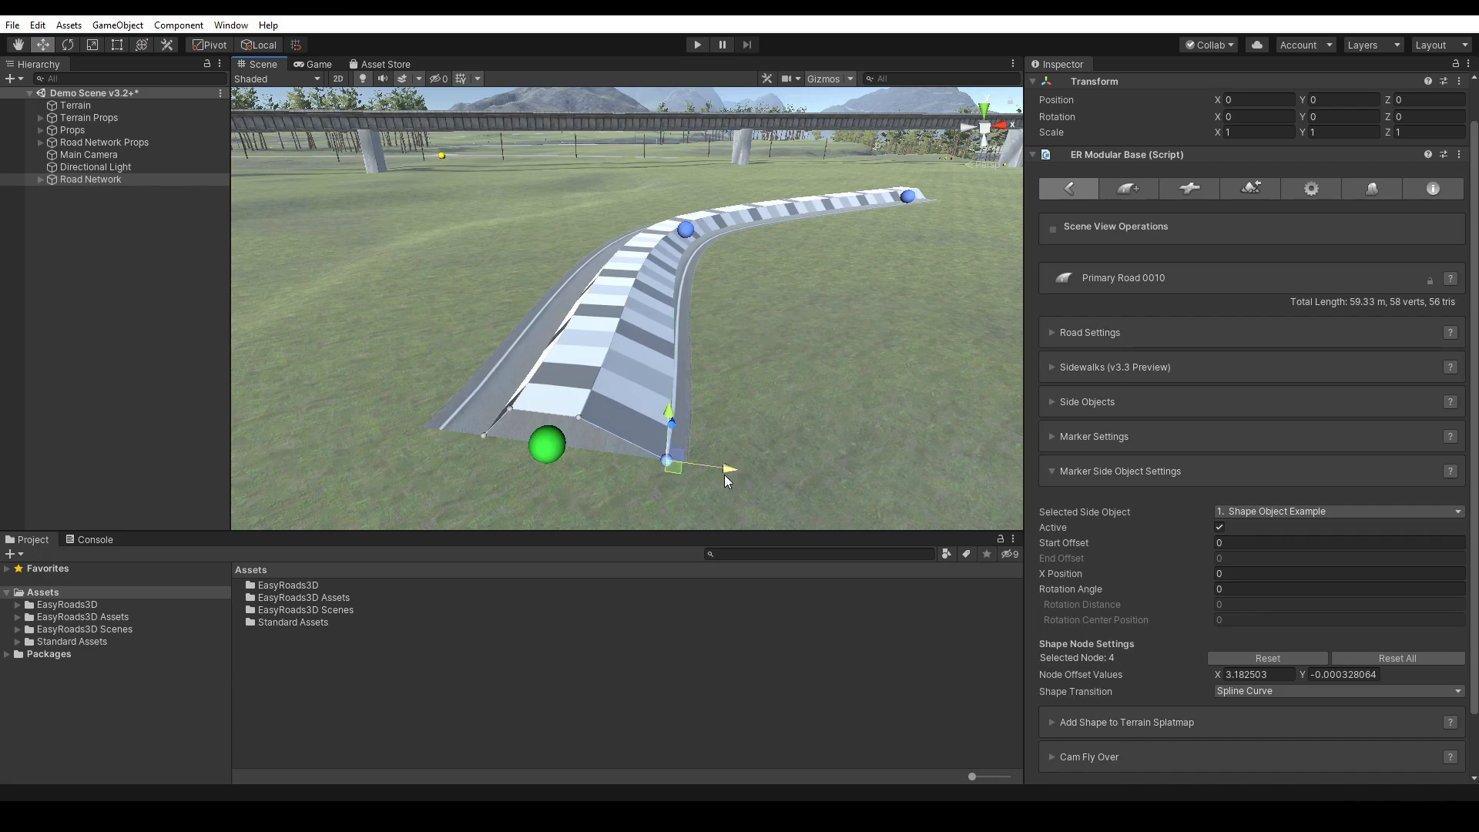
pyautogui.click(579, 418)
pyautogui.moveTo(638, 433)
pyautogui.mouseDown()
pyautogui.moveTo(697, 449)
pyautogui.moveTo(635, 439)
pyautogui.mouseUp()
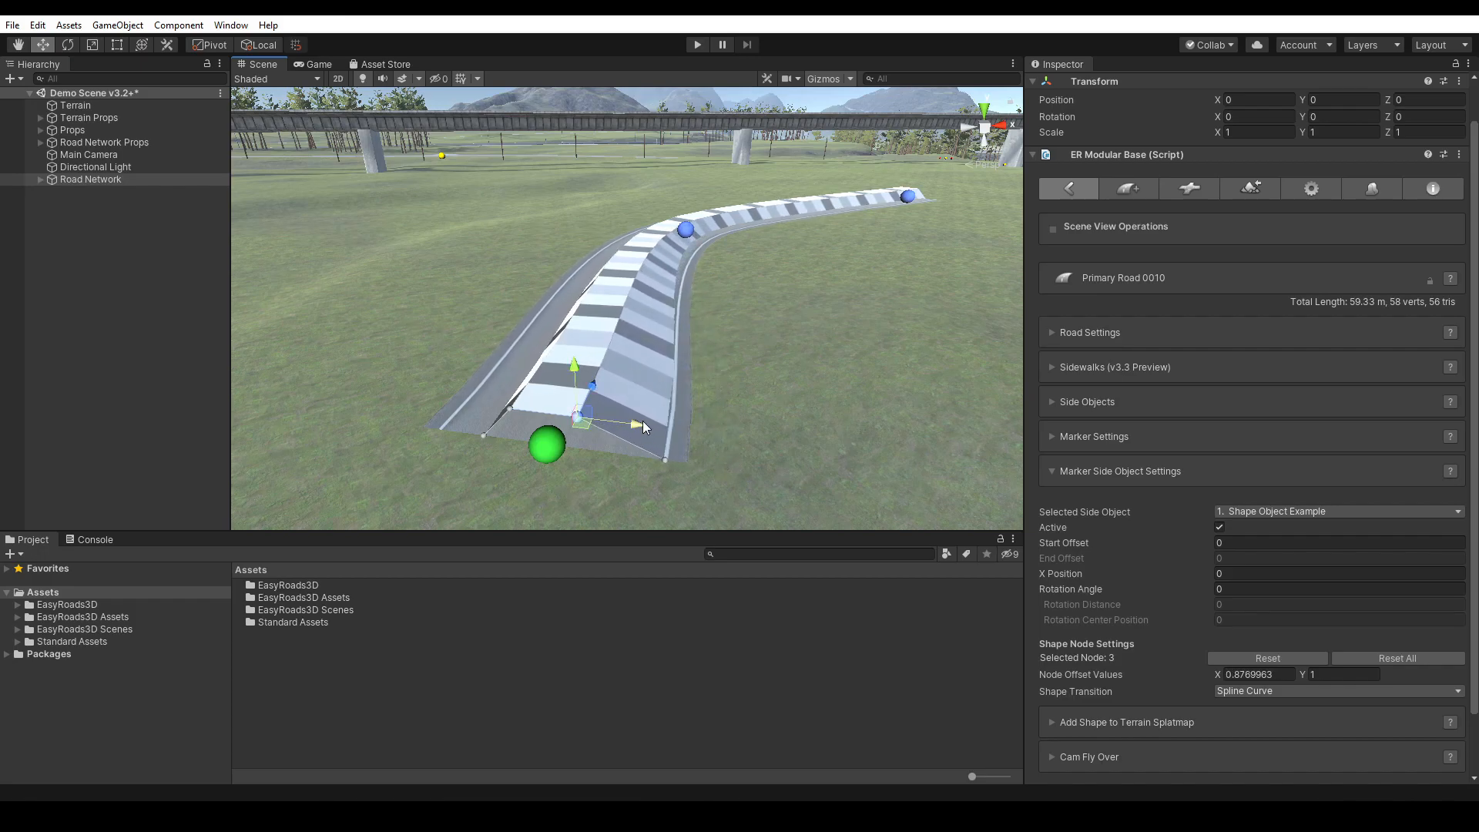
# - With the first and middle markers both selected, move shape node 4 outward to X about 5.85, drag it back to about 3.02, and deselect
pyautogui.click(686, 231)
pyautogui.click(545, 445)
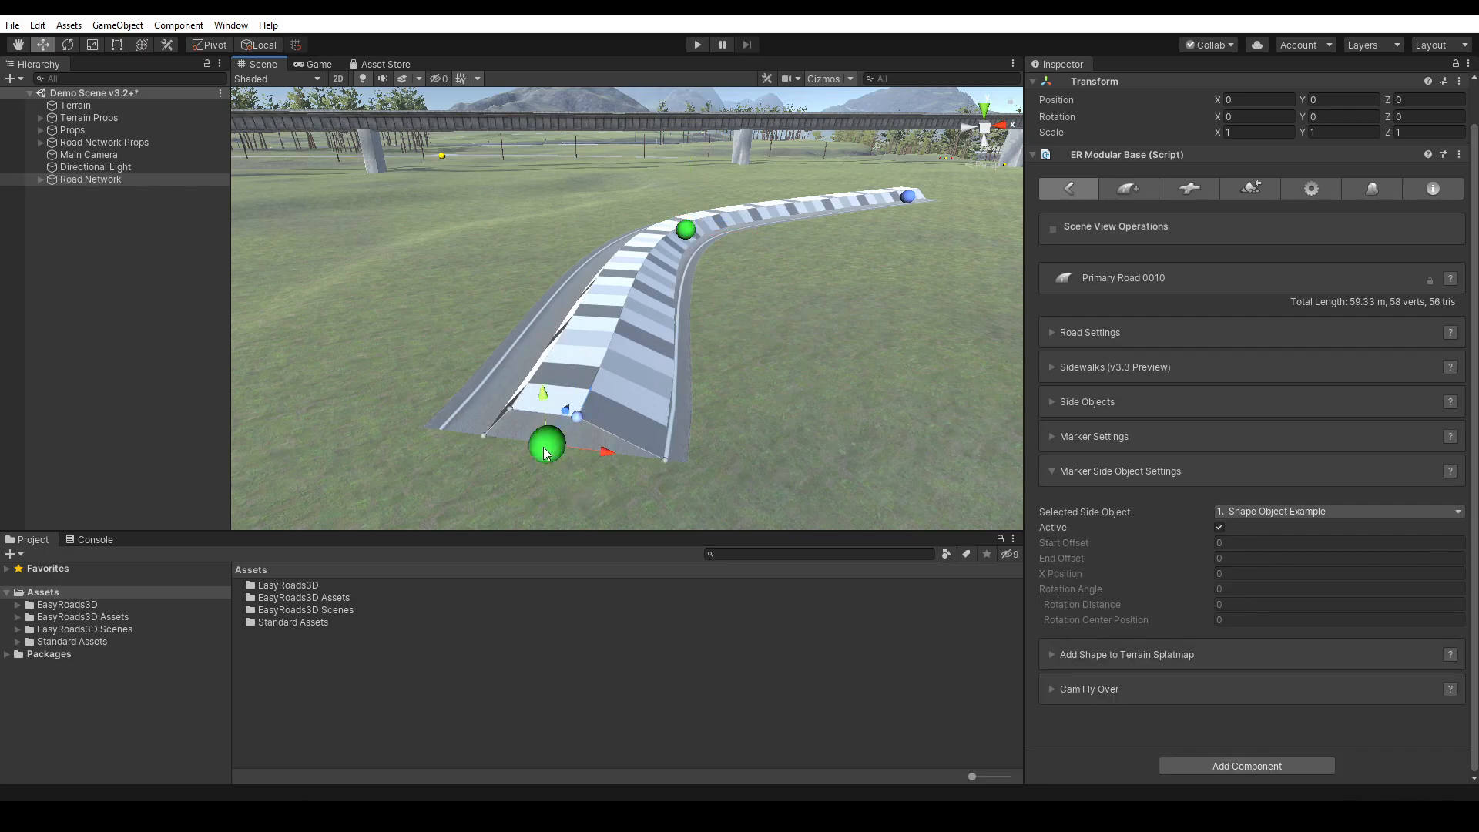
pyautogui.click(665, 461)
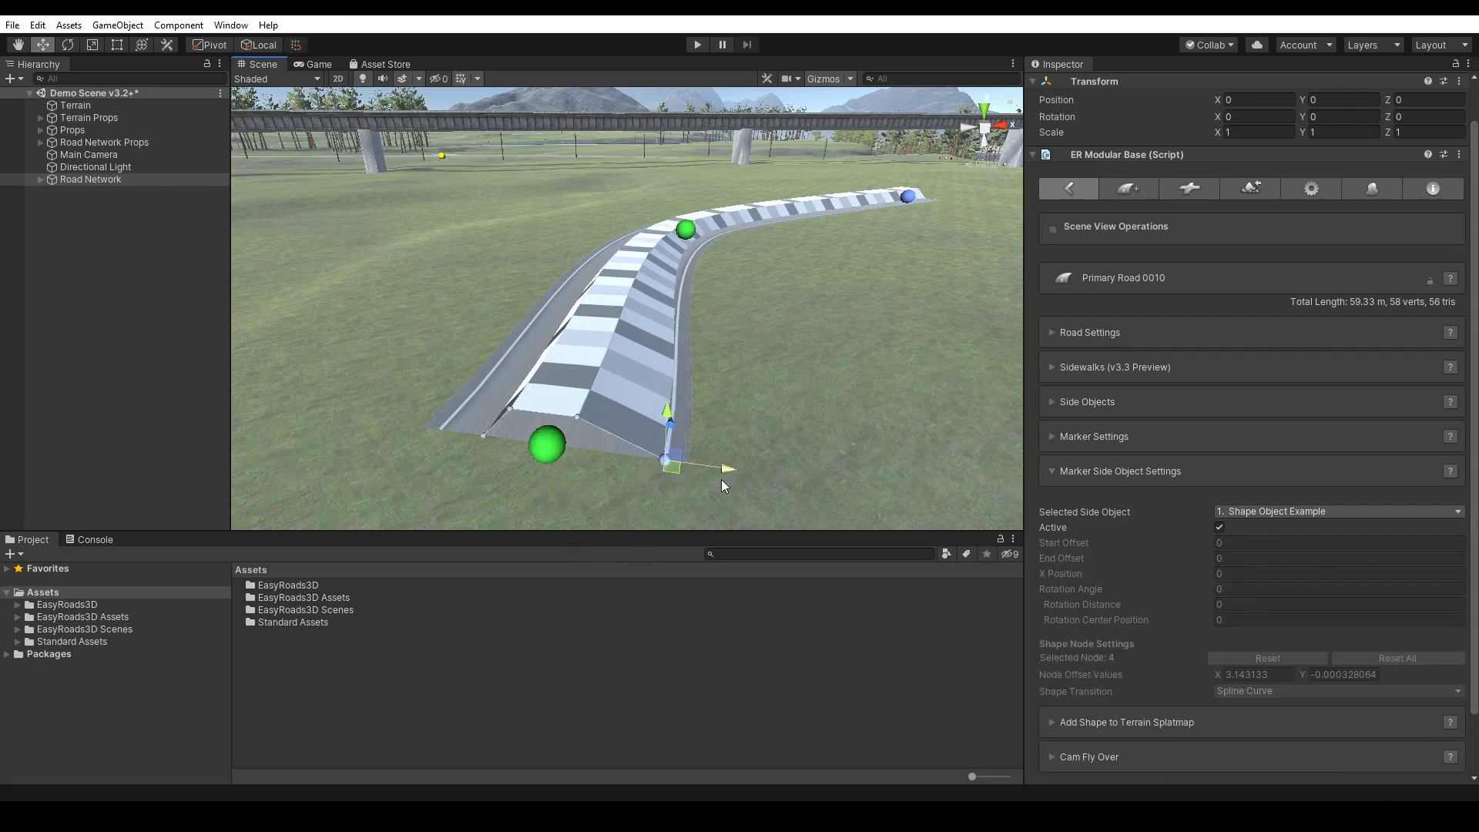
pyautogui.moveTo(727, 470); pyautogui.dragTo(825, 527)
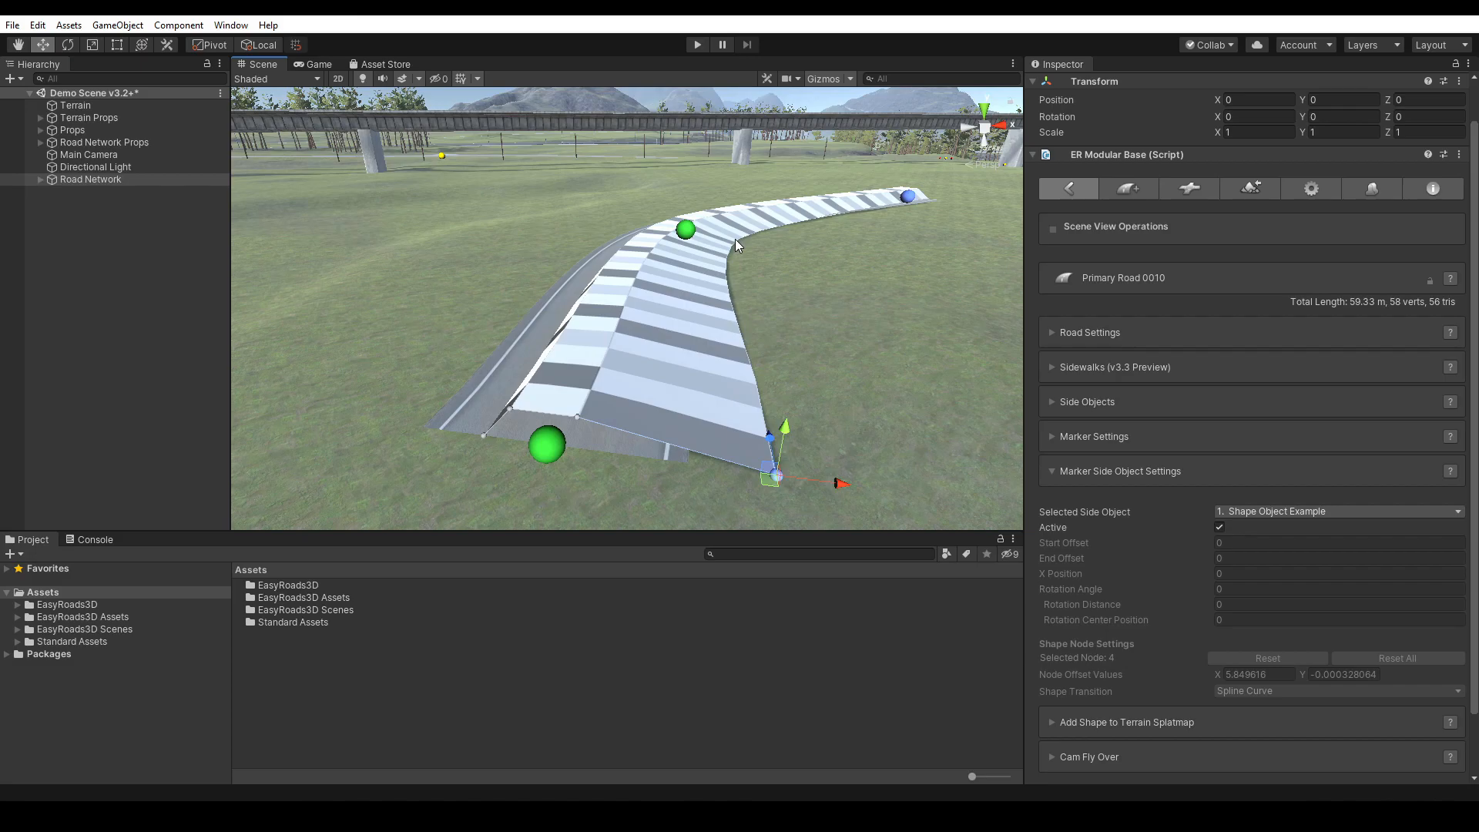
pyautogui.moveTo(812, 483); pyautogui.dragTo(695, 483)
pyautogui.click(655, 501)
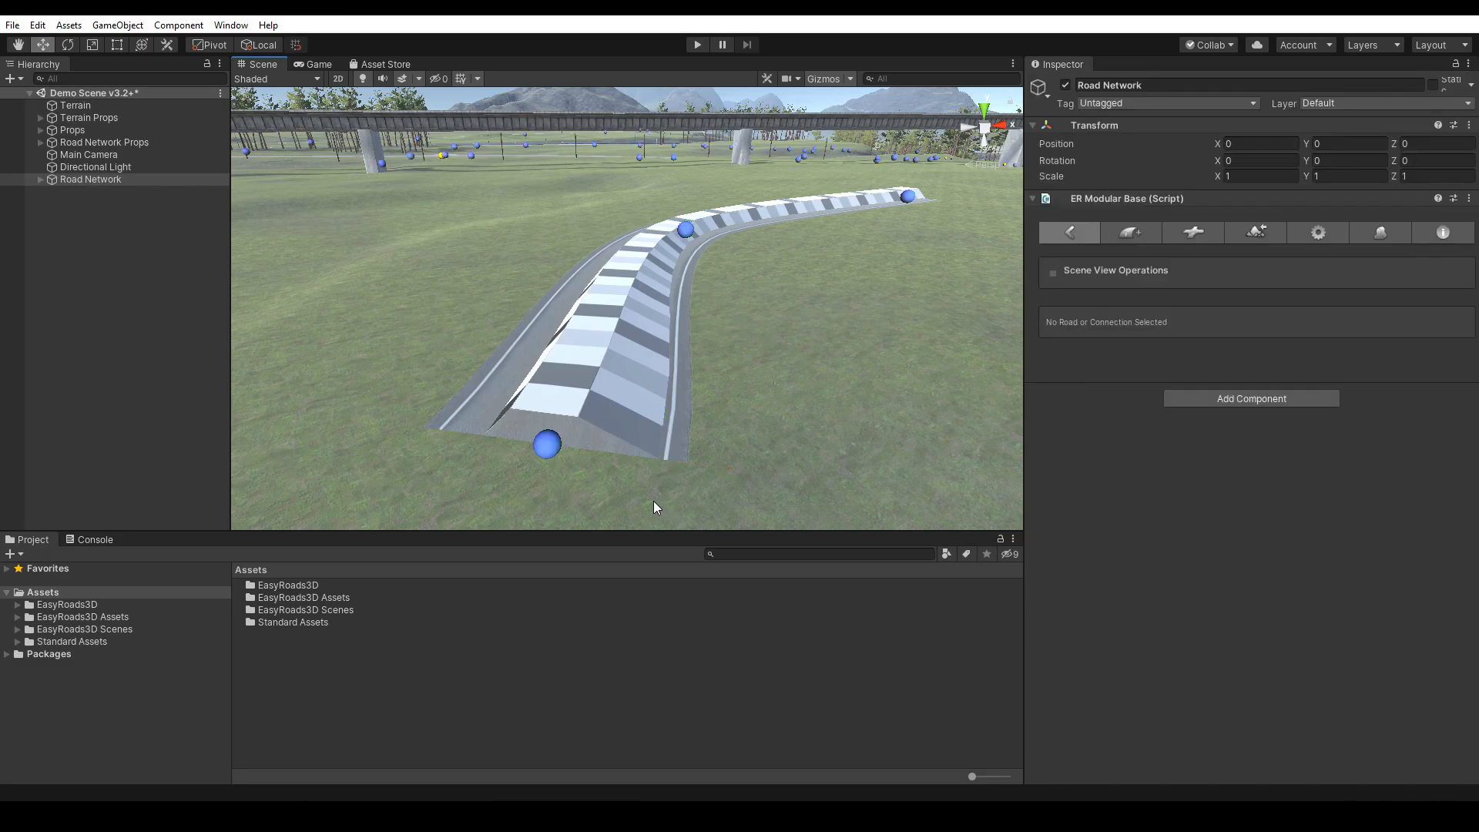
# - Reselect the first marker, reset shape node 4 and then all its shape nodes, and deselect the road
pyautogui.click(547, 447)
pyautogui.click(661, 460)
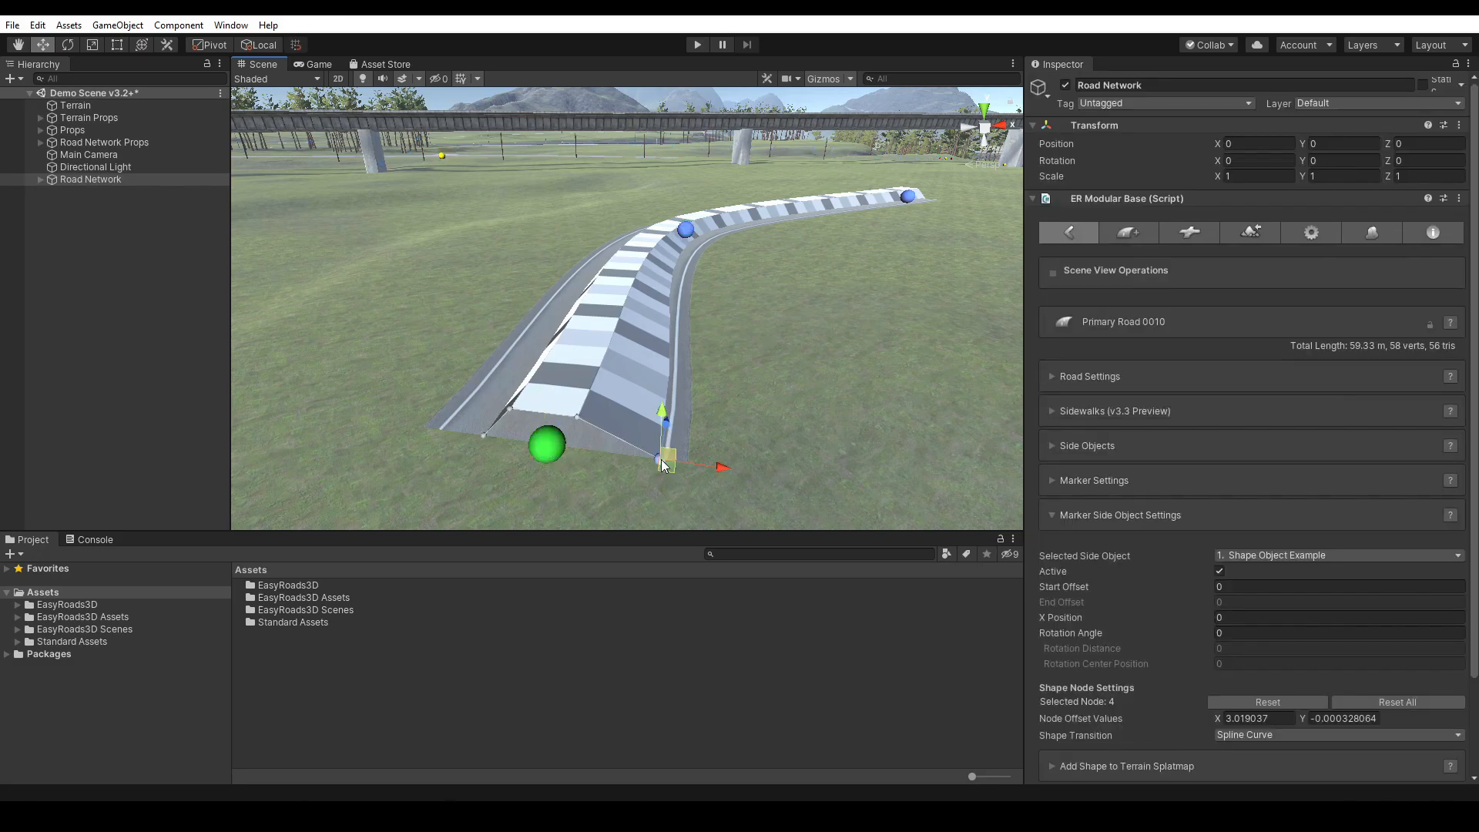
pyautogui.scroll(-3, 1464, 512)
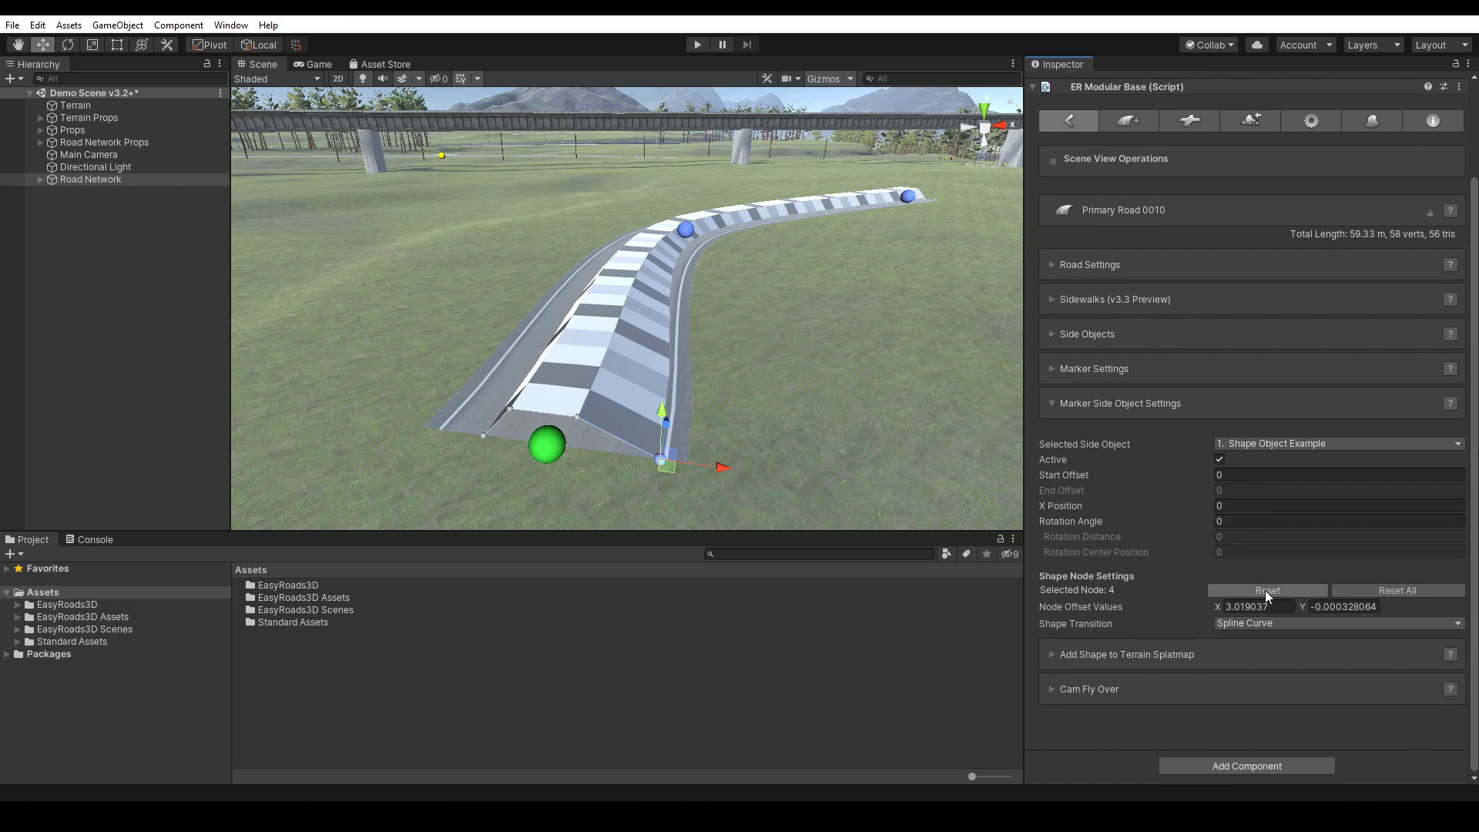
pyautogui.click(1264, 590)
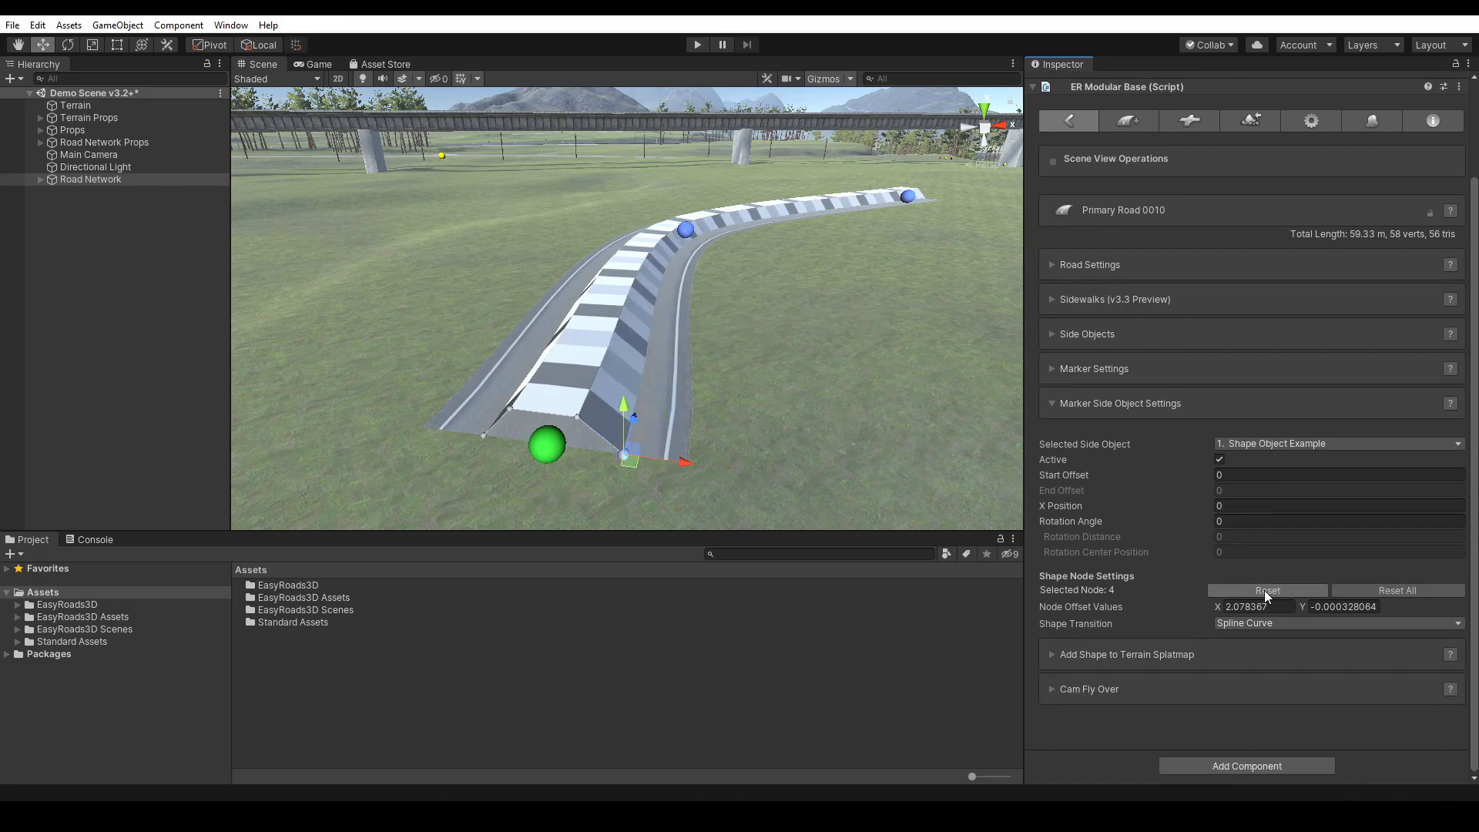
pyautogui.click(1396, 591)
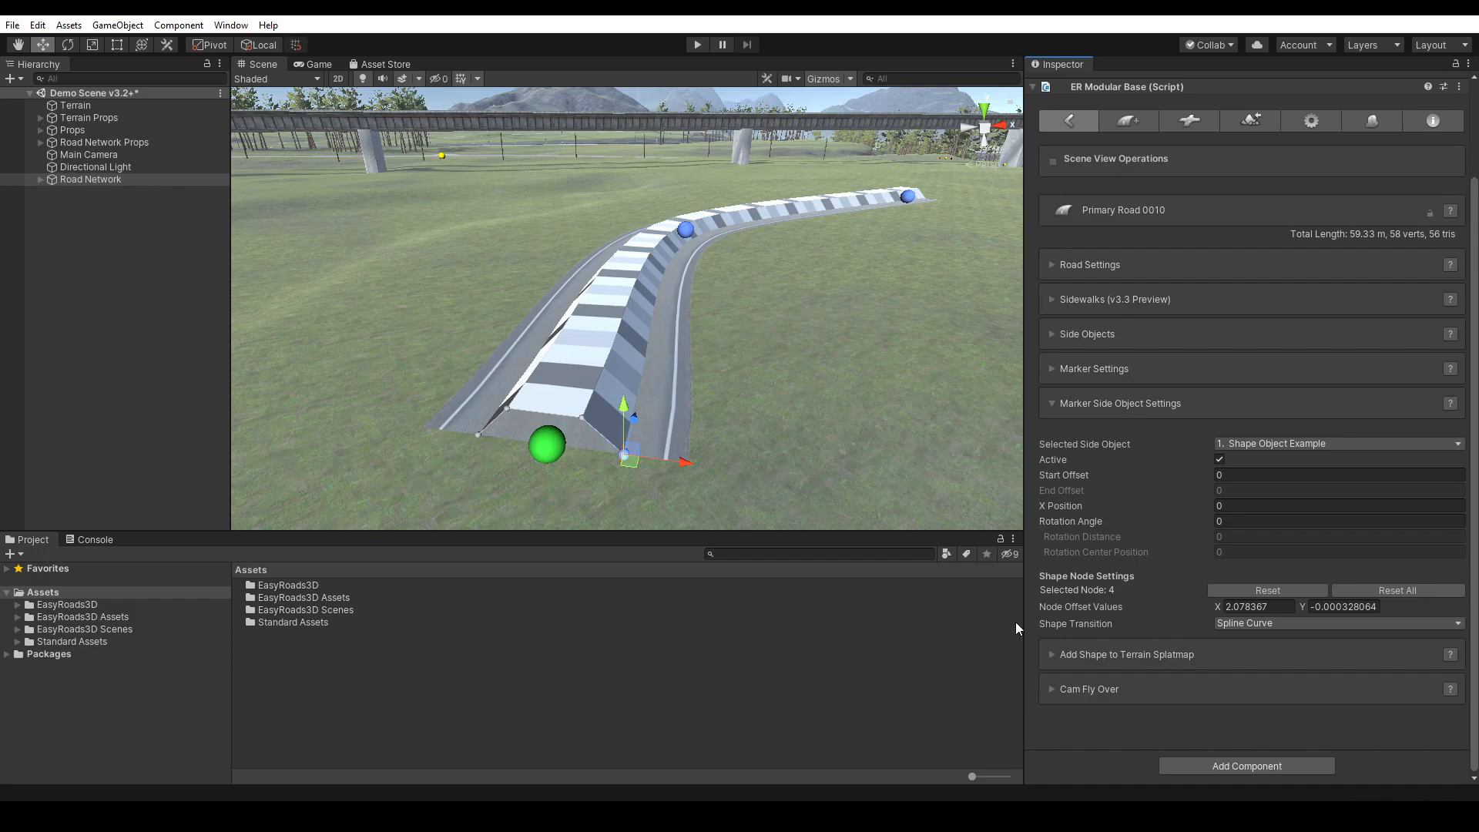
pyautogui.moveTo(798, 436)
pyautogui.keyDown('alt'); pyautogui.mouseDown()
pyautogui.moveTo(829, 399)
pyautogui.moveTo(801, 435)
pyautogui.mouseUp(); pyautogui.keyUp('alt')
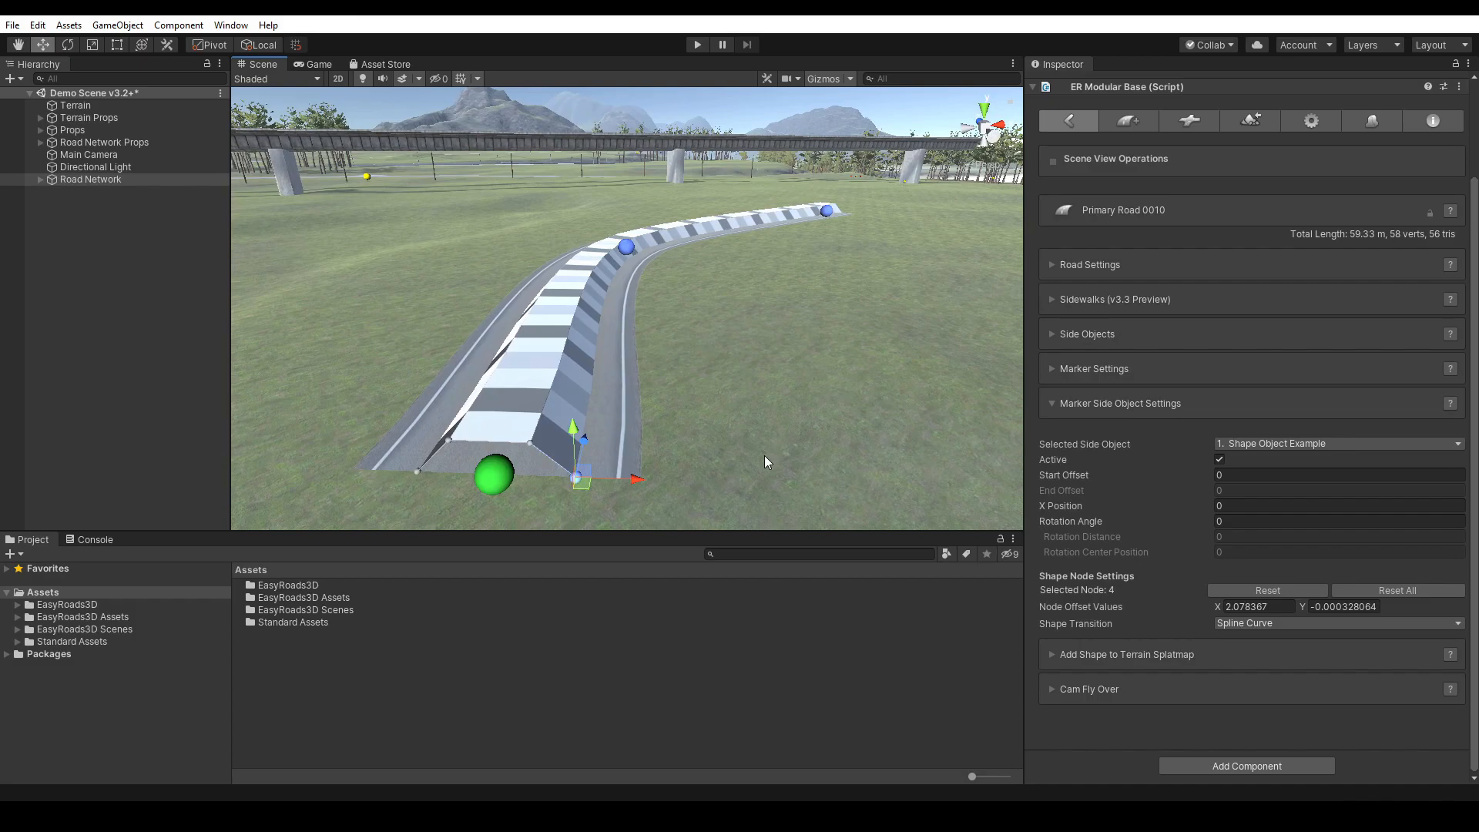
pyautogui.keyDown('alt'); pyautogui.moveTo(764, 455); pyautogui.dragTo(765, 393, button='right'); pyautogui.keyUp('alt')
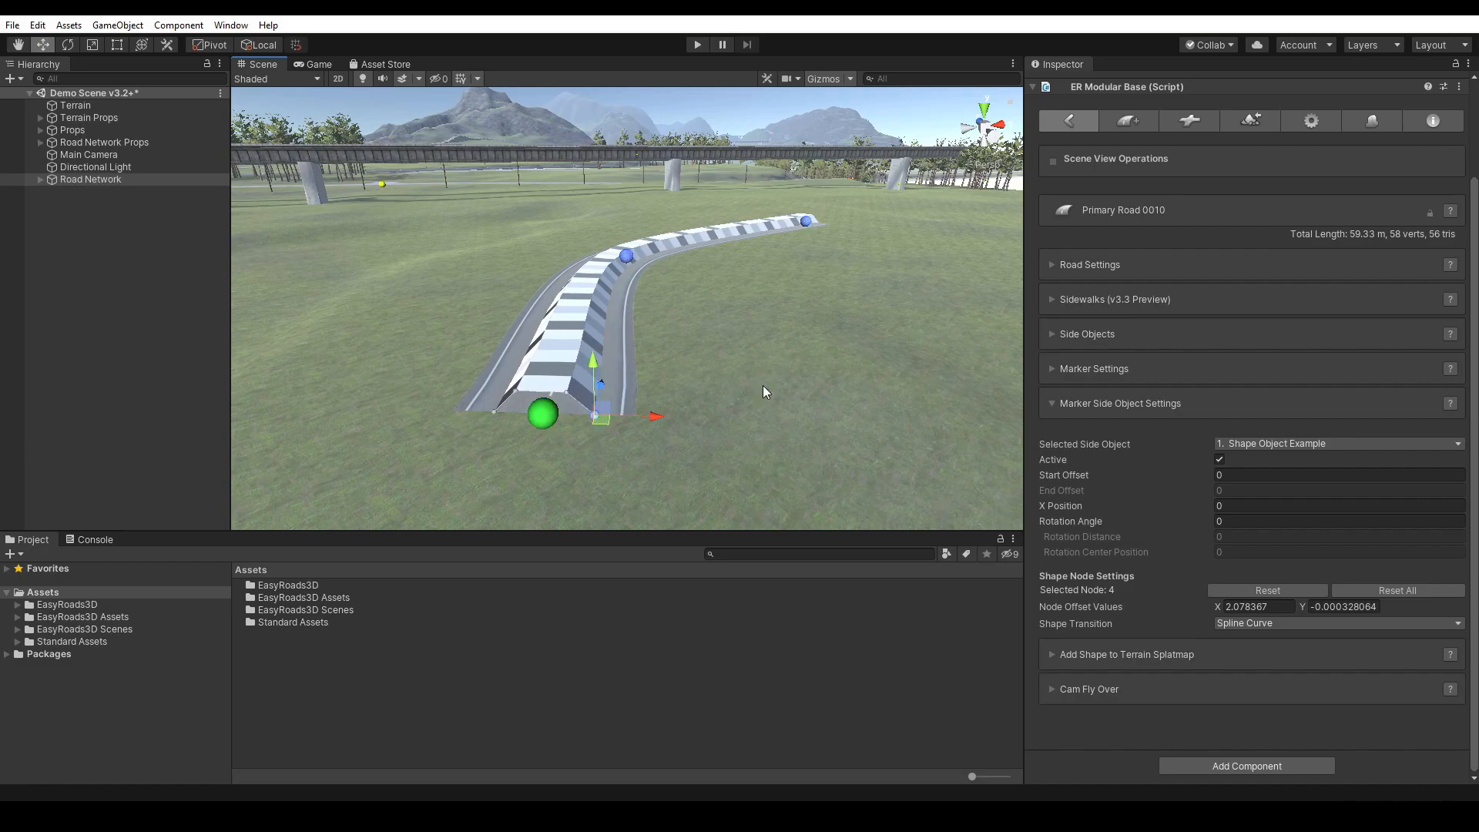
pyautogui.click(763, 387)
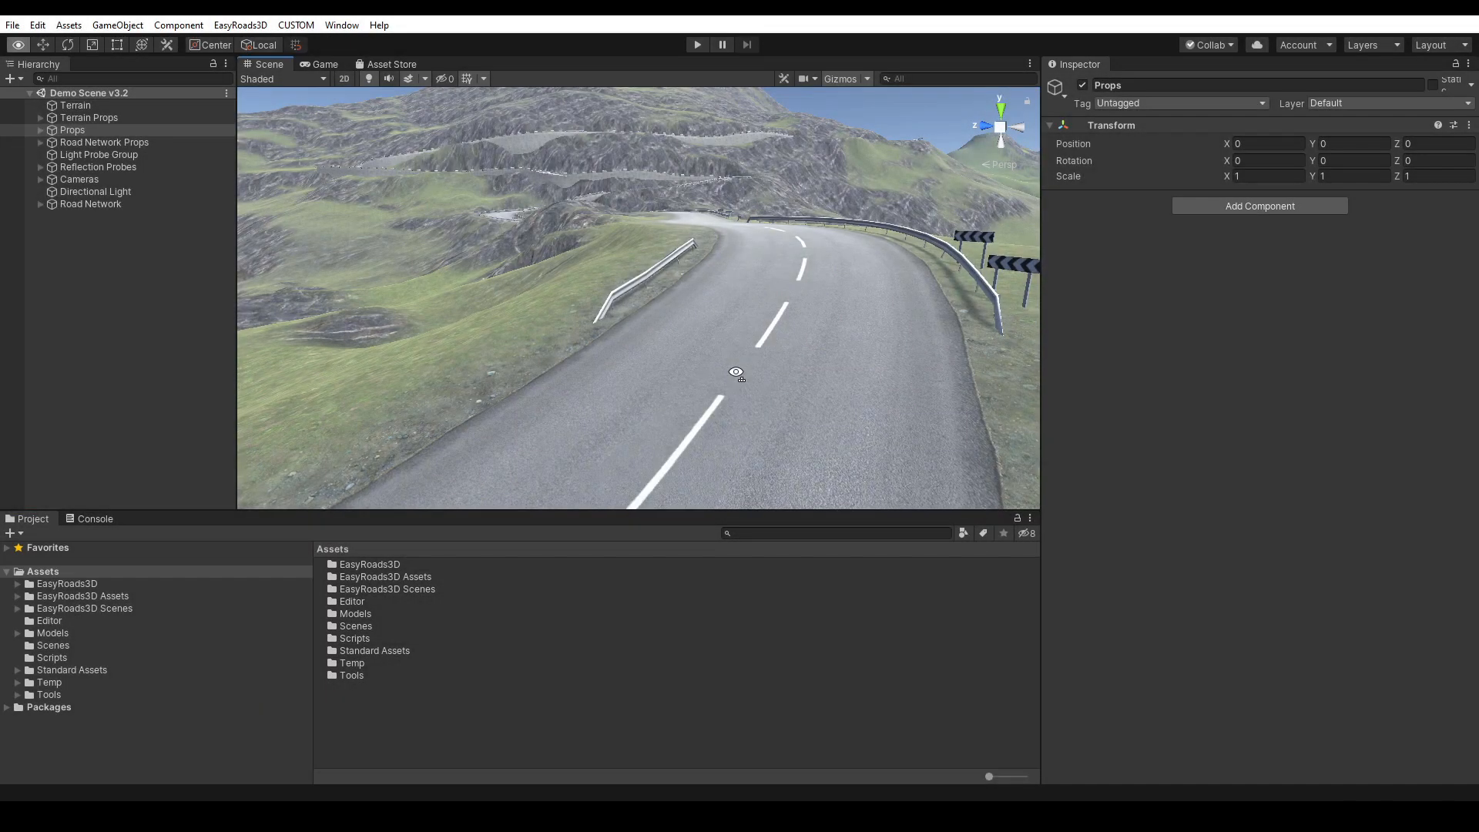
pyautogui.press('e')
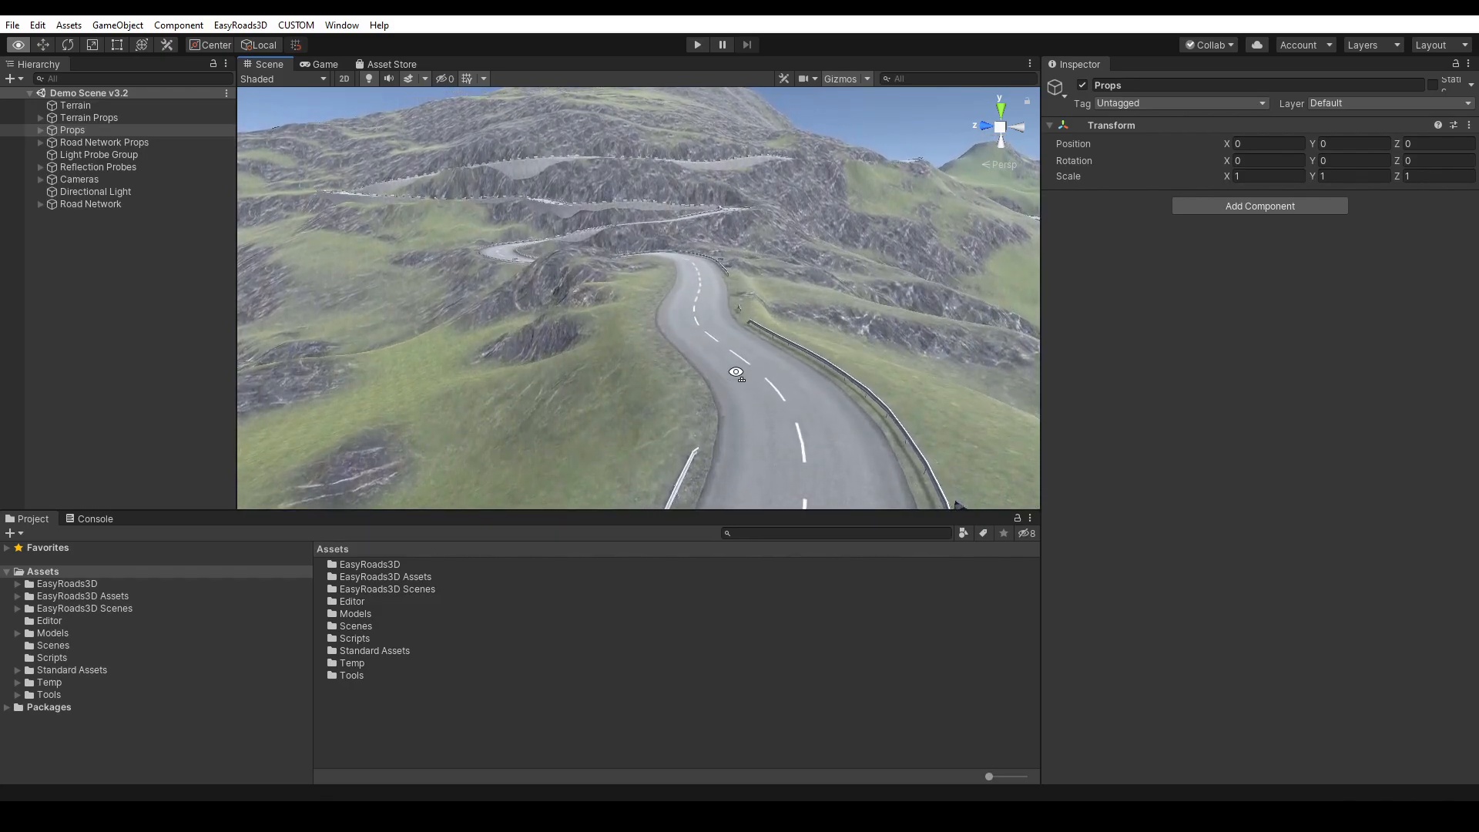
pyautogui.press('e')
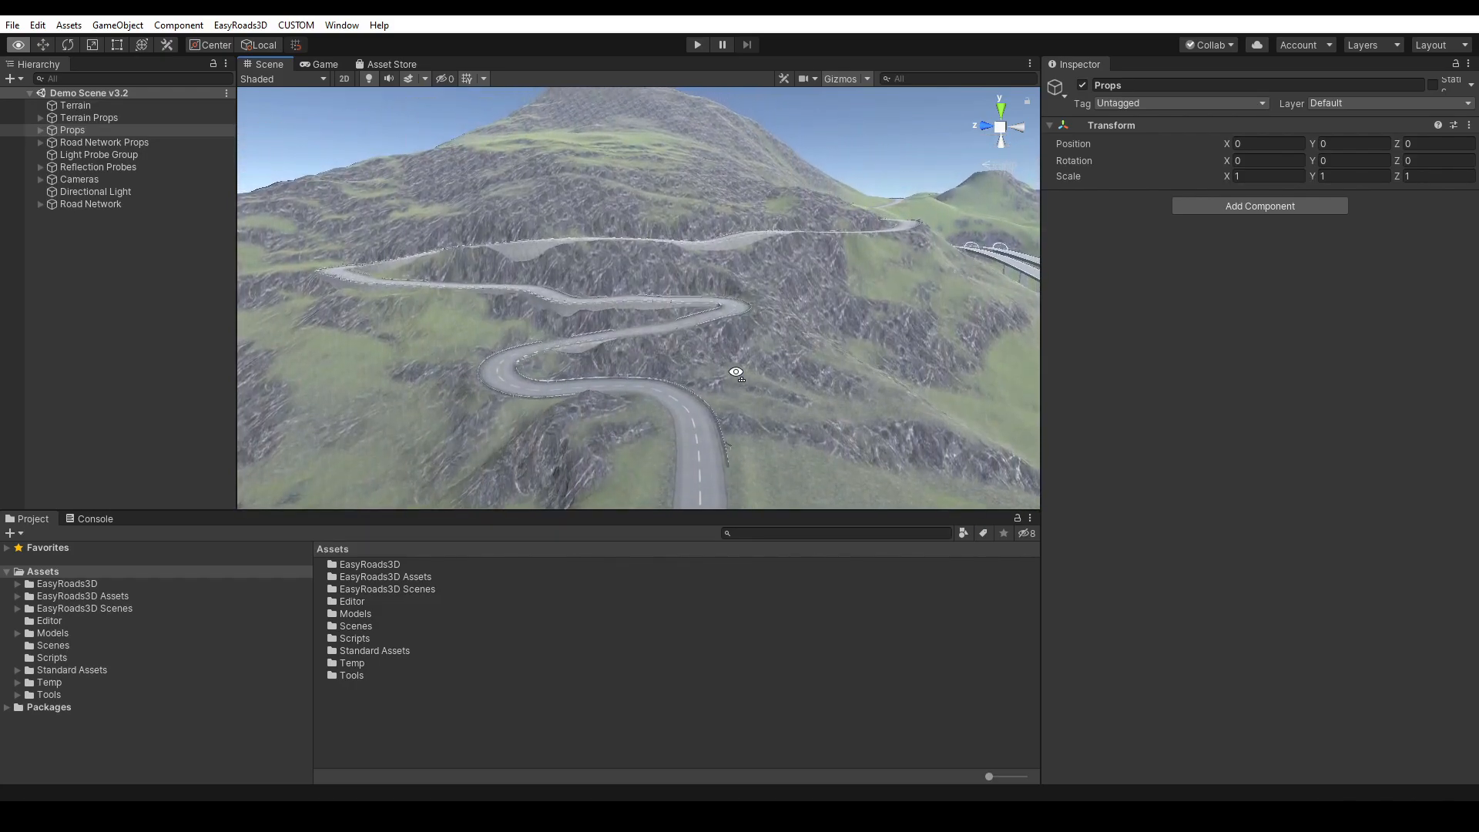
pyautogui.press('e')
pyautogui.moveTo(734, 286); pyautogui.dragTo(740, 371, button='right')
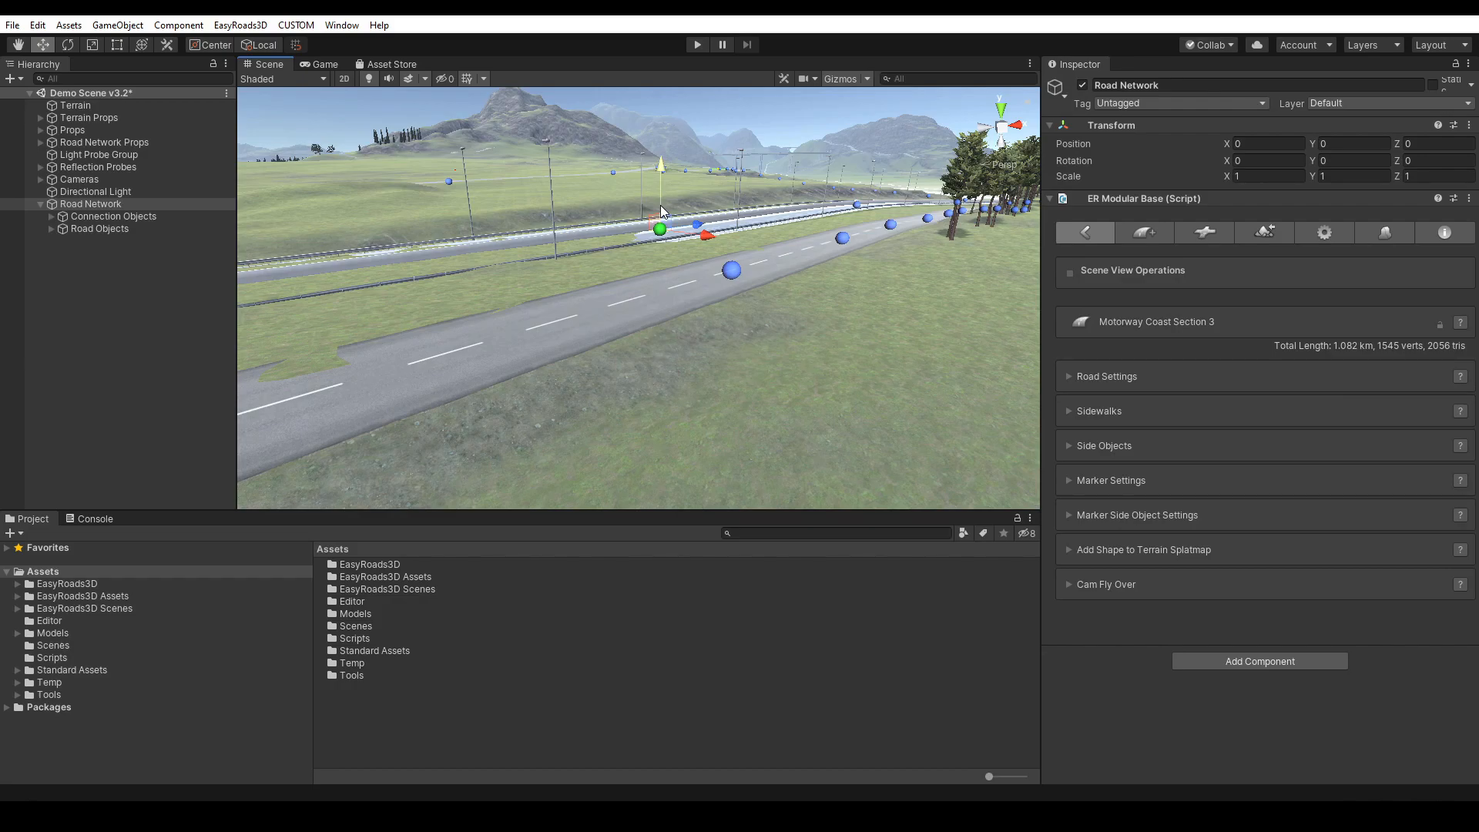
# - Raise the selected Motorway Coast Section 3 marker well above the ground and build the terrain for the road network
pyautogui.moveTo(659, 205); pyautogui.dragTo(660, 113)
pyautogui.press('q')
pyautogui.moveTo(765, 168); pyautogui.dragTo(745, 354)
pyautogui.click(1263, 233)
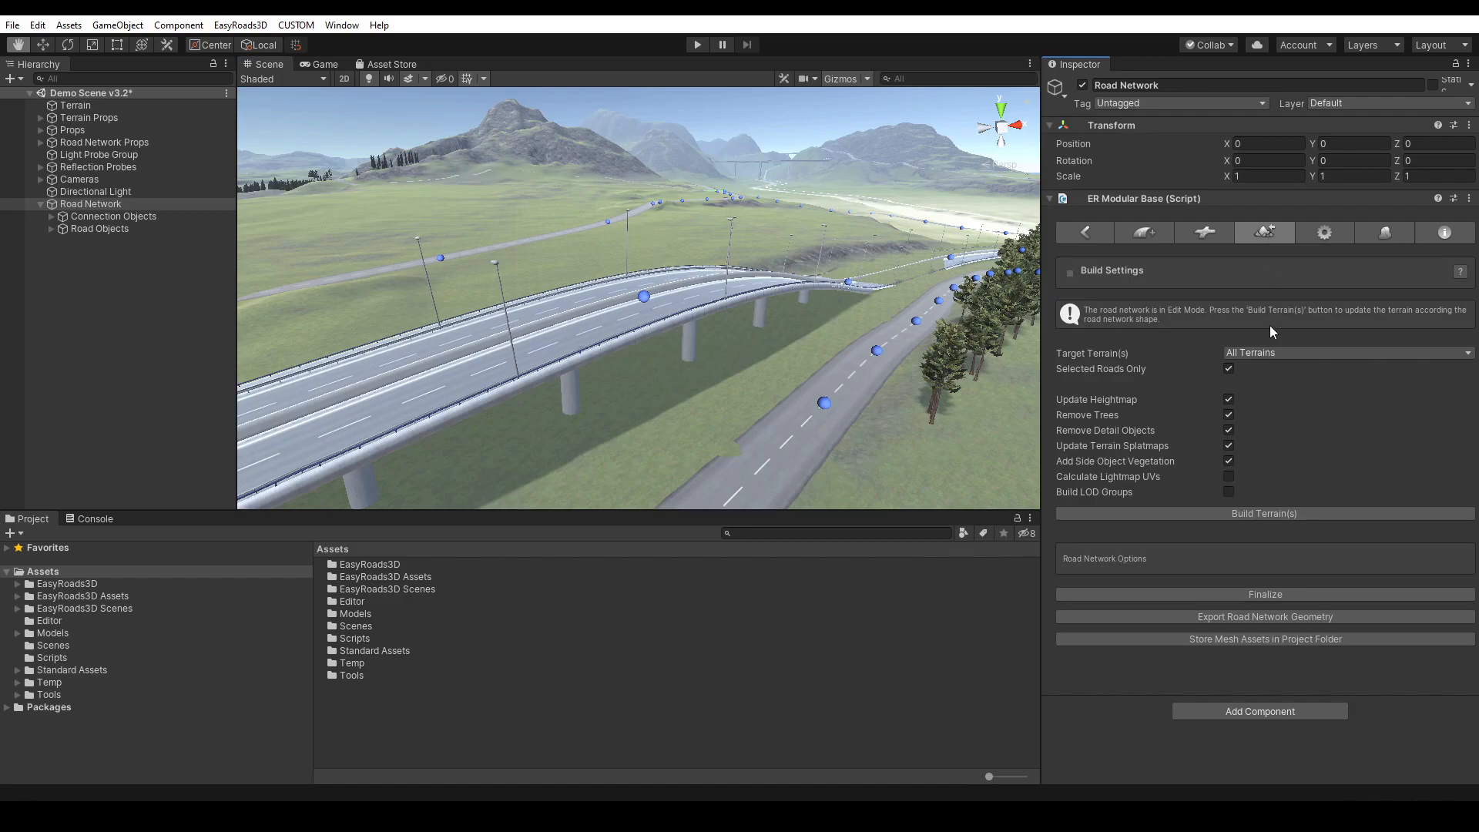
pyautogui.click(1255, 512)
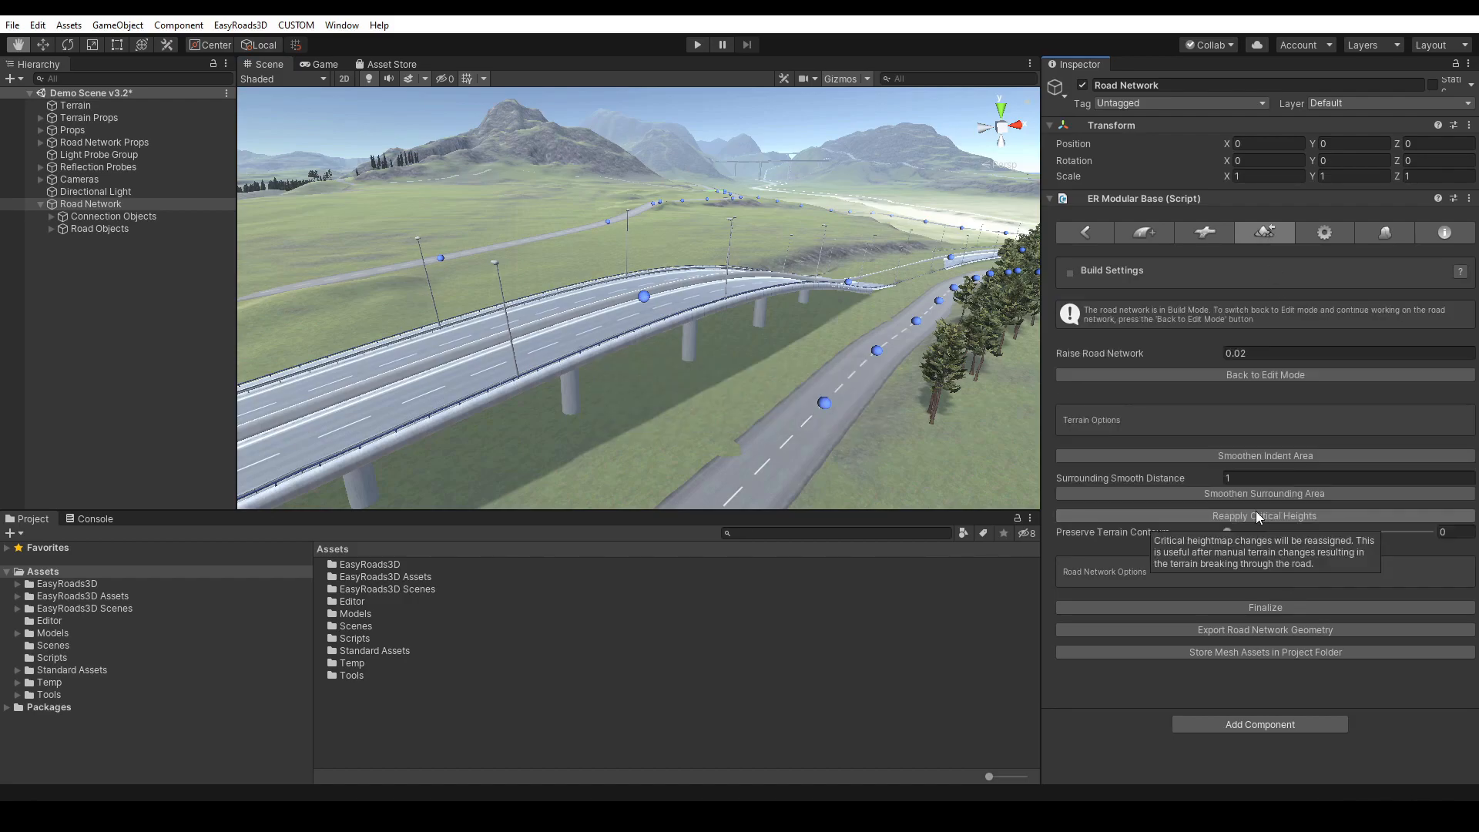
pyautogui.moveTo(869, 225); pyautogui.dragTo(540, 353)
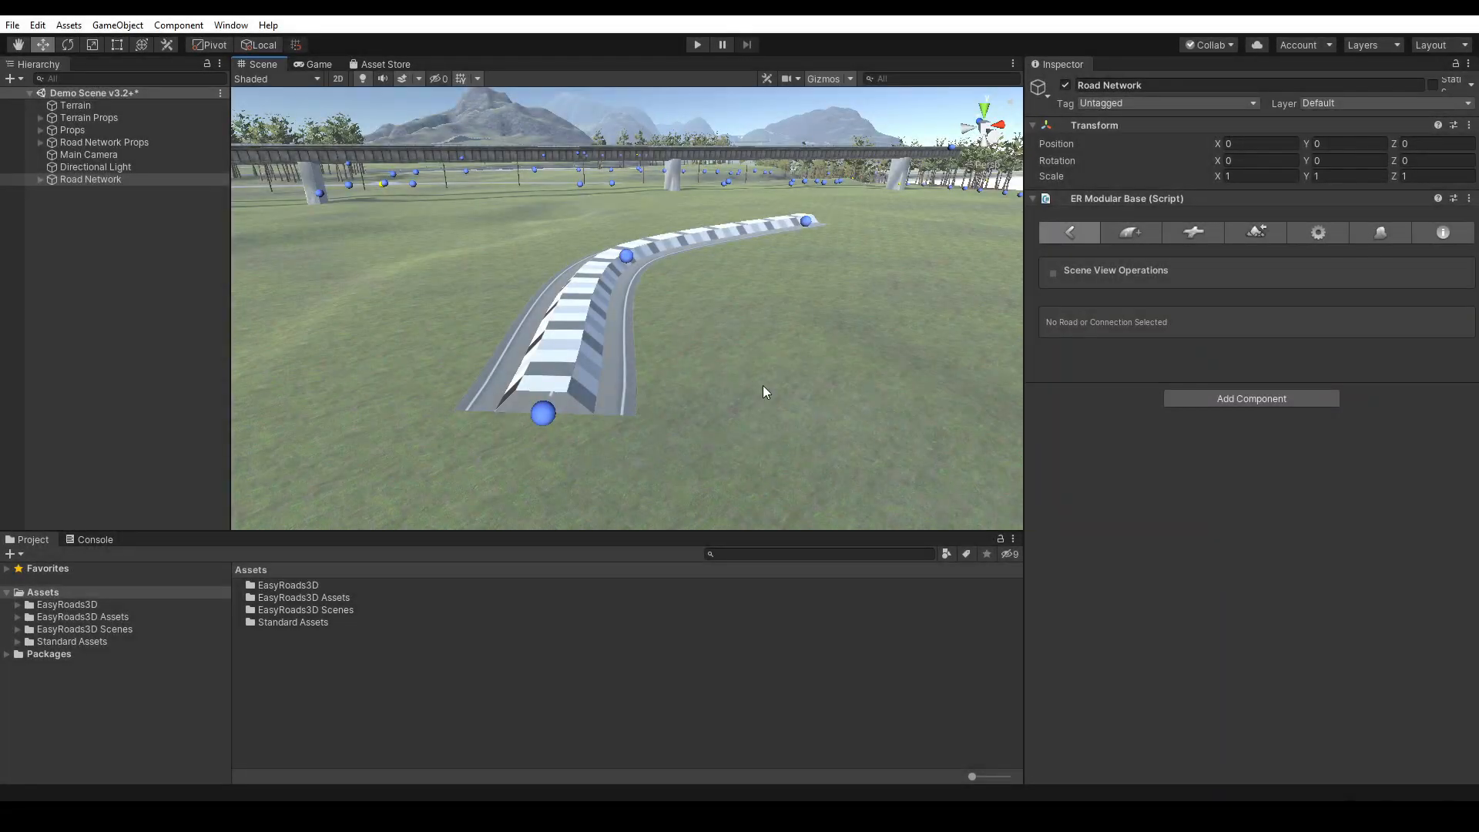